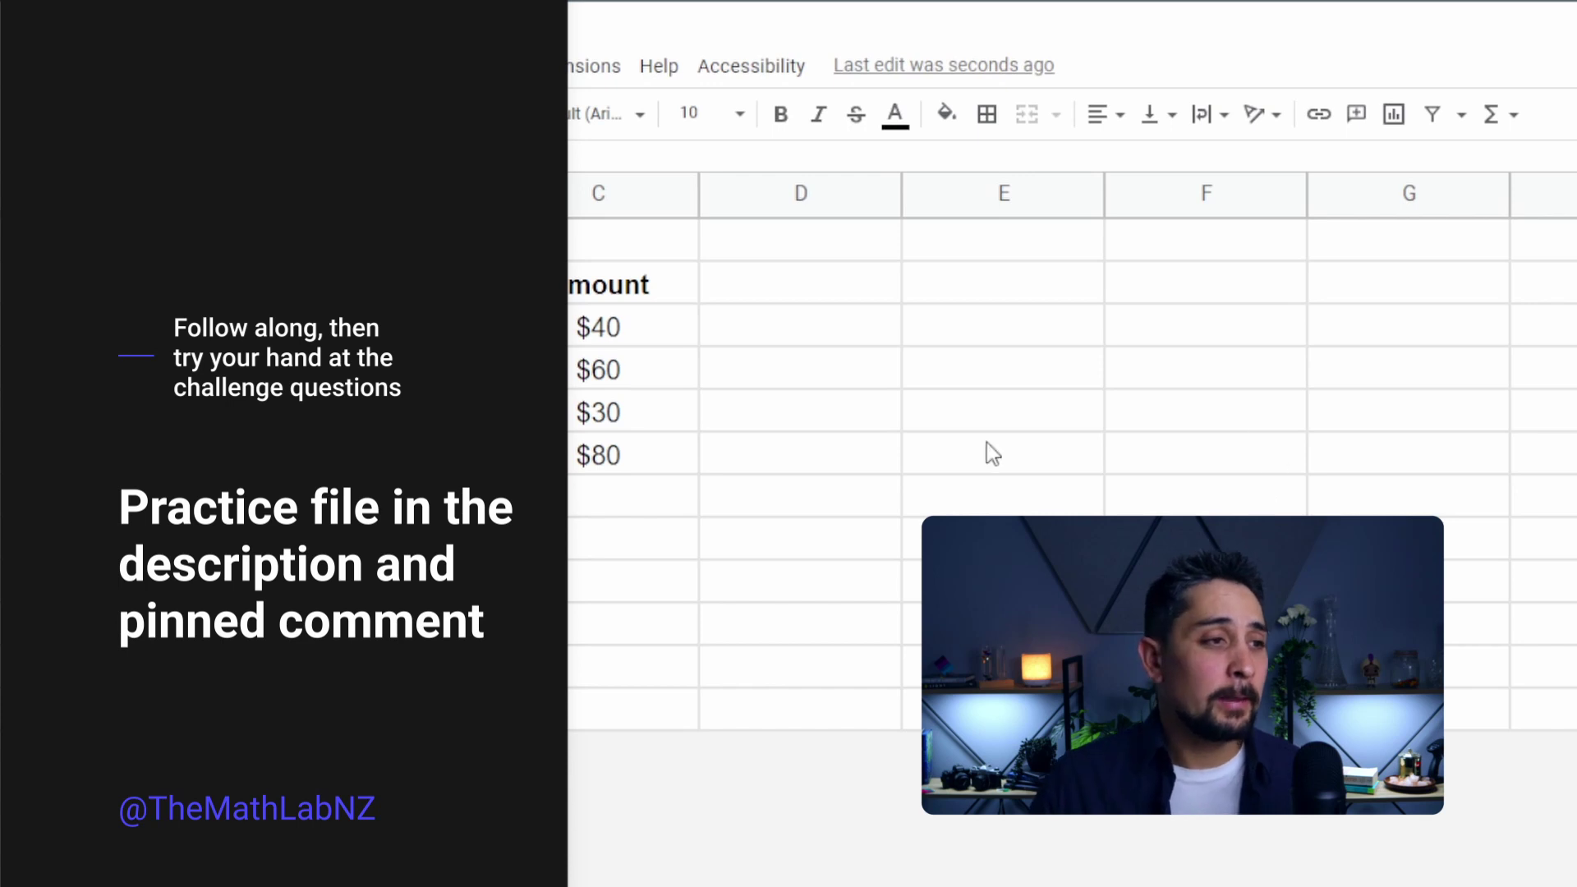
# Set up a summary table with headers Category in E3 and Total Amount in F3, and enter A in E4.
pyautogui.click(994, 326)
pyautogui.write('Category')
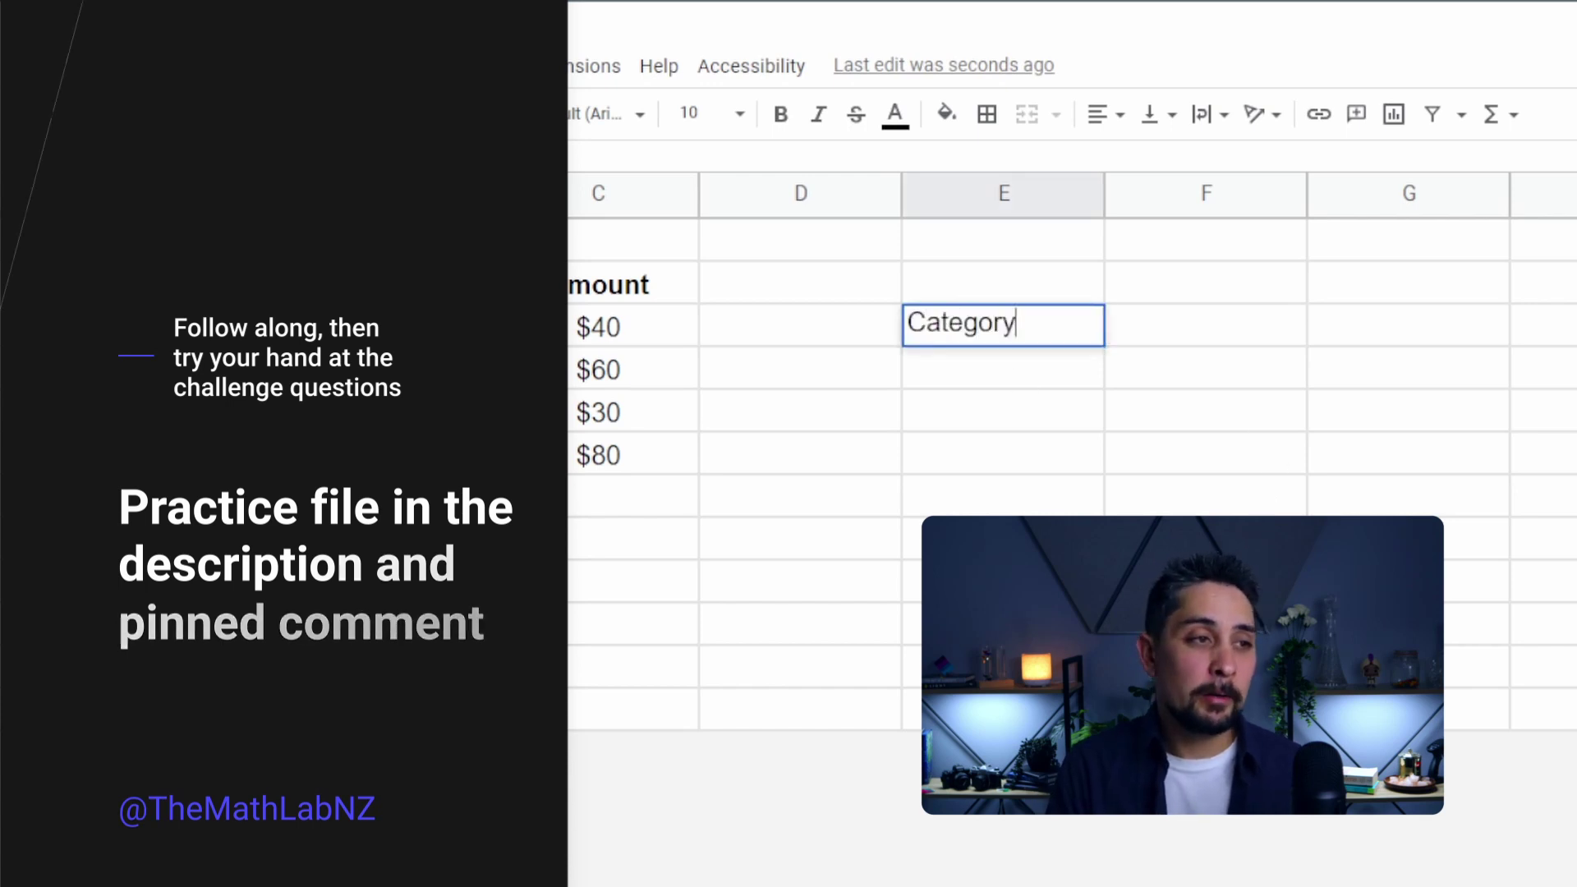
pyautogui.press('Return')
pyautogui.write('A')
pyautogui.press('Tab')
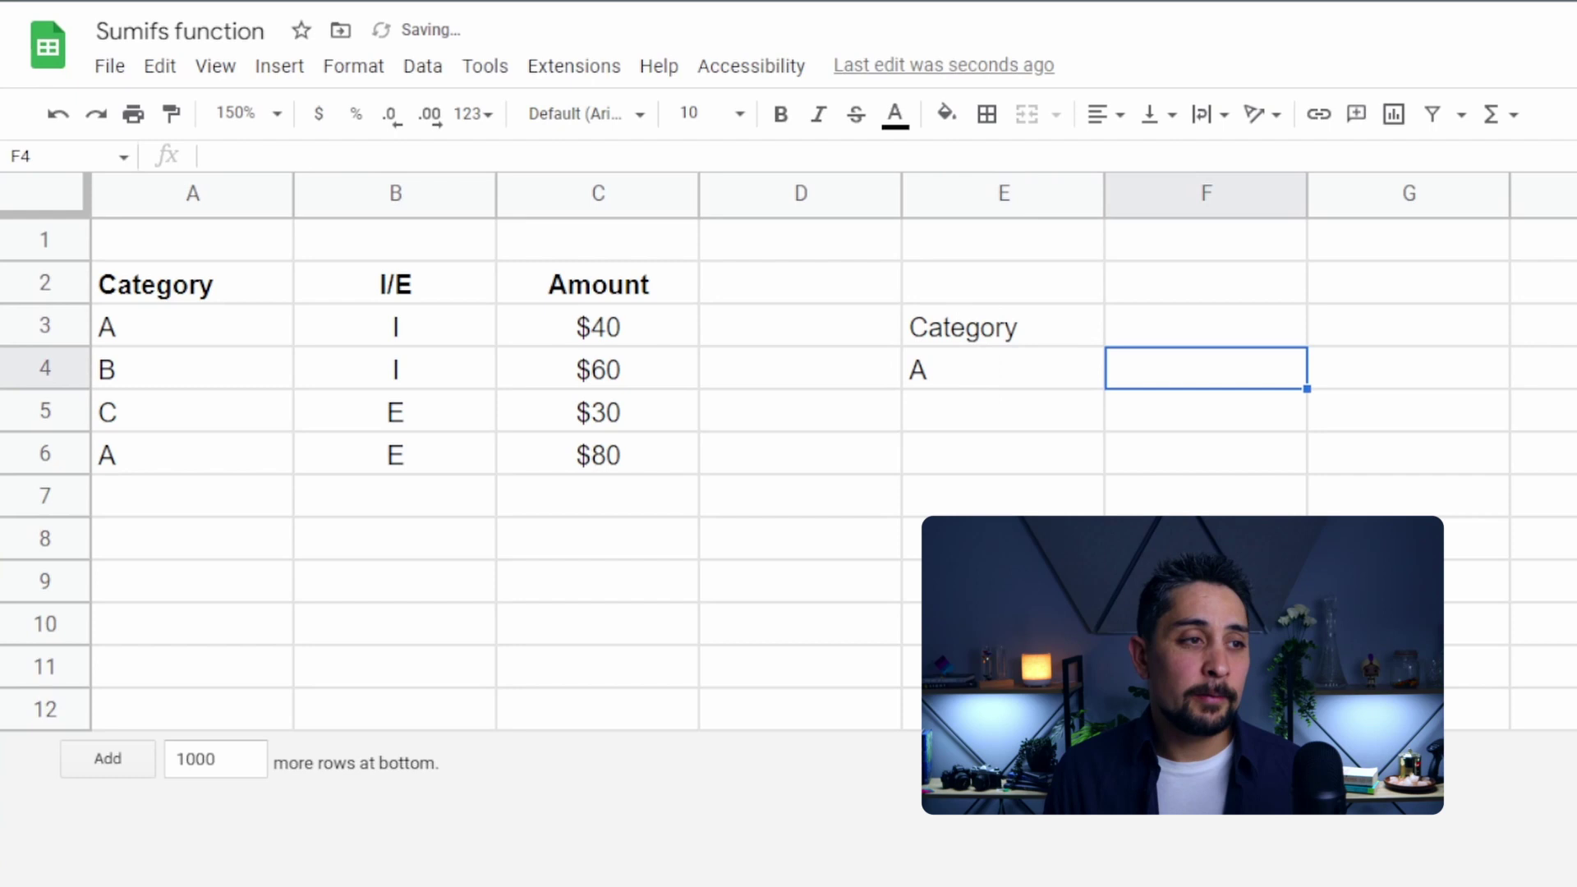
pyautogui.press('Up')
pyautogui.write('Total Amount')
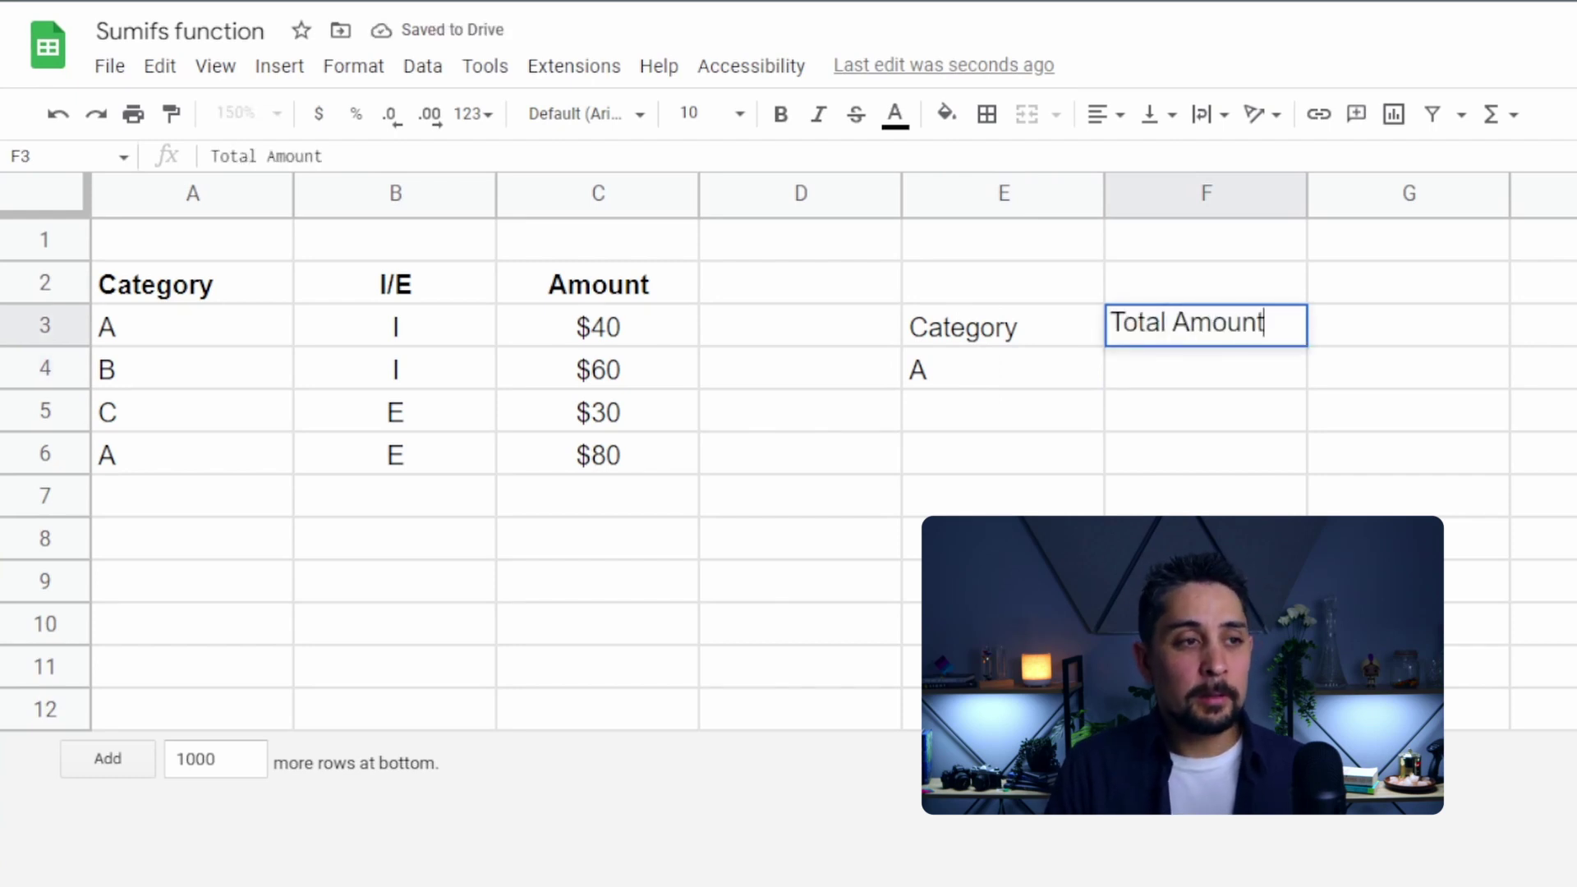
pyautogui.press('Return')
# Enter a SUMIF formula in F4 with range A3:A6, criterion E4 and sum range C3:C6.
pyautogui.write('=sumif(')
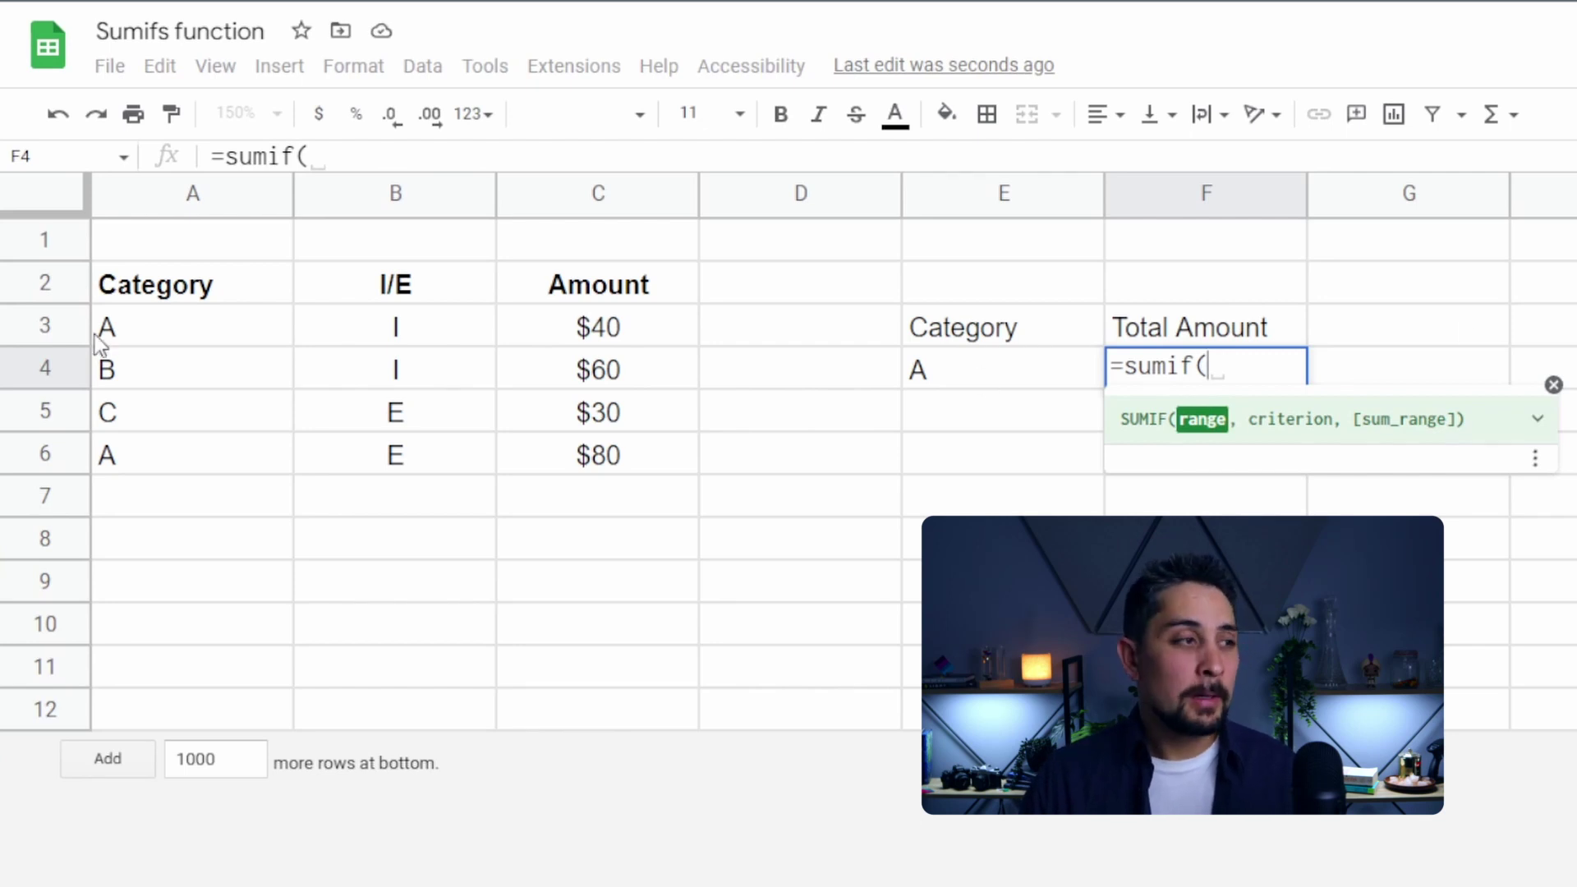
pyautogui.moveTo(250, 322); pyautogui.dragTo(229, 465)
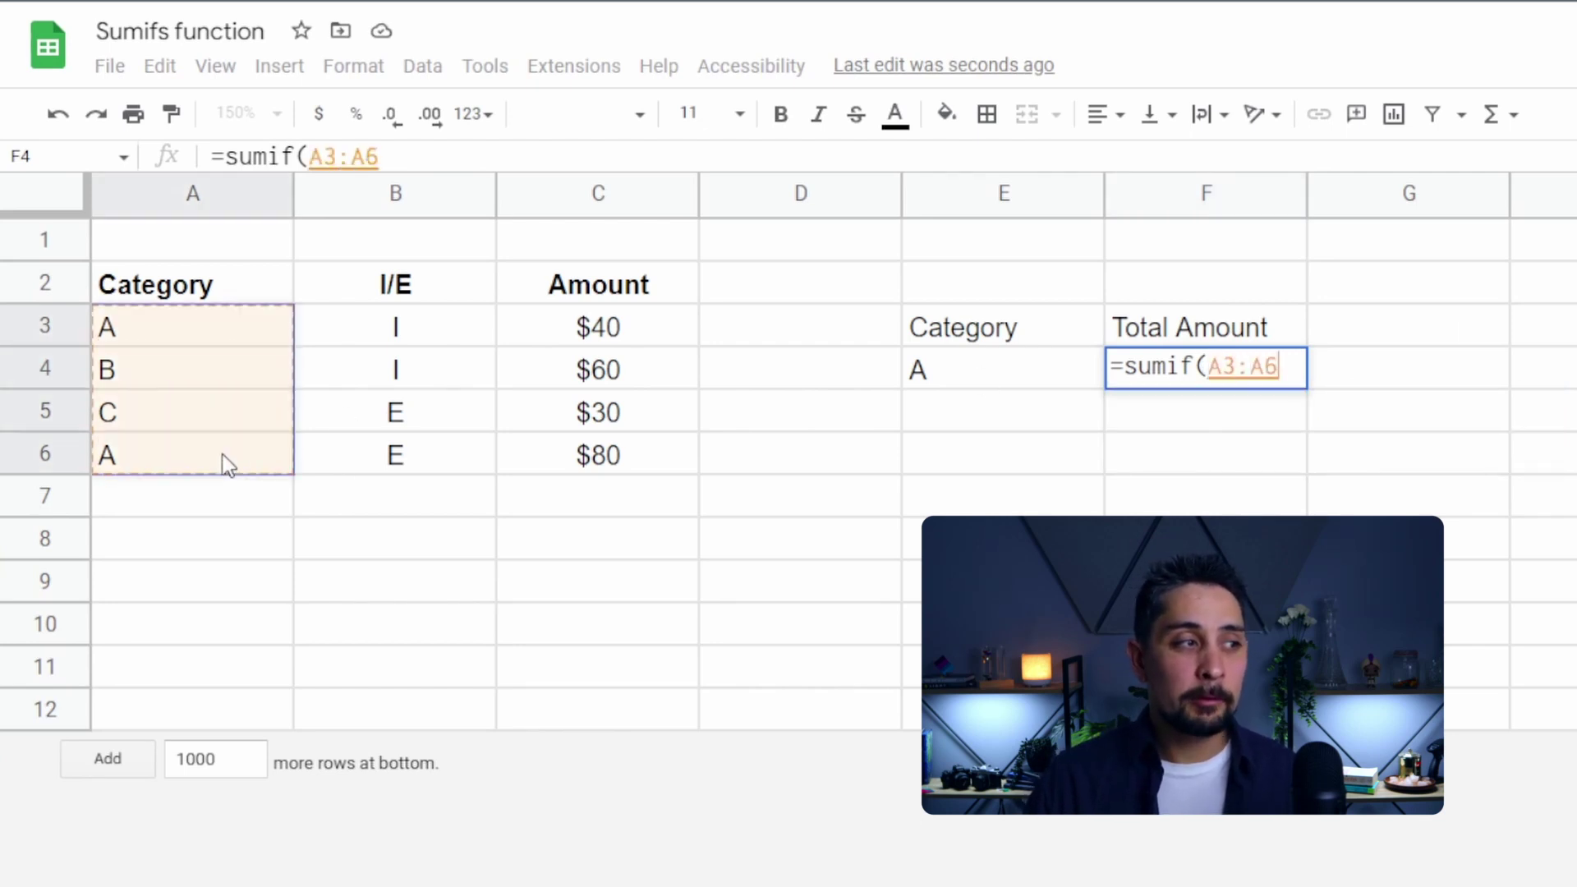
pyautogui.write(',')
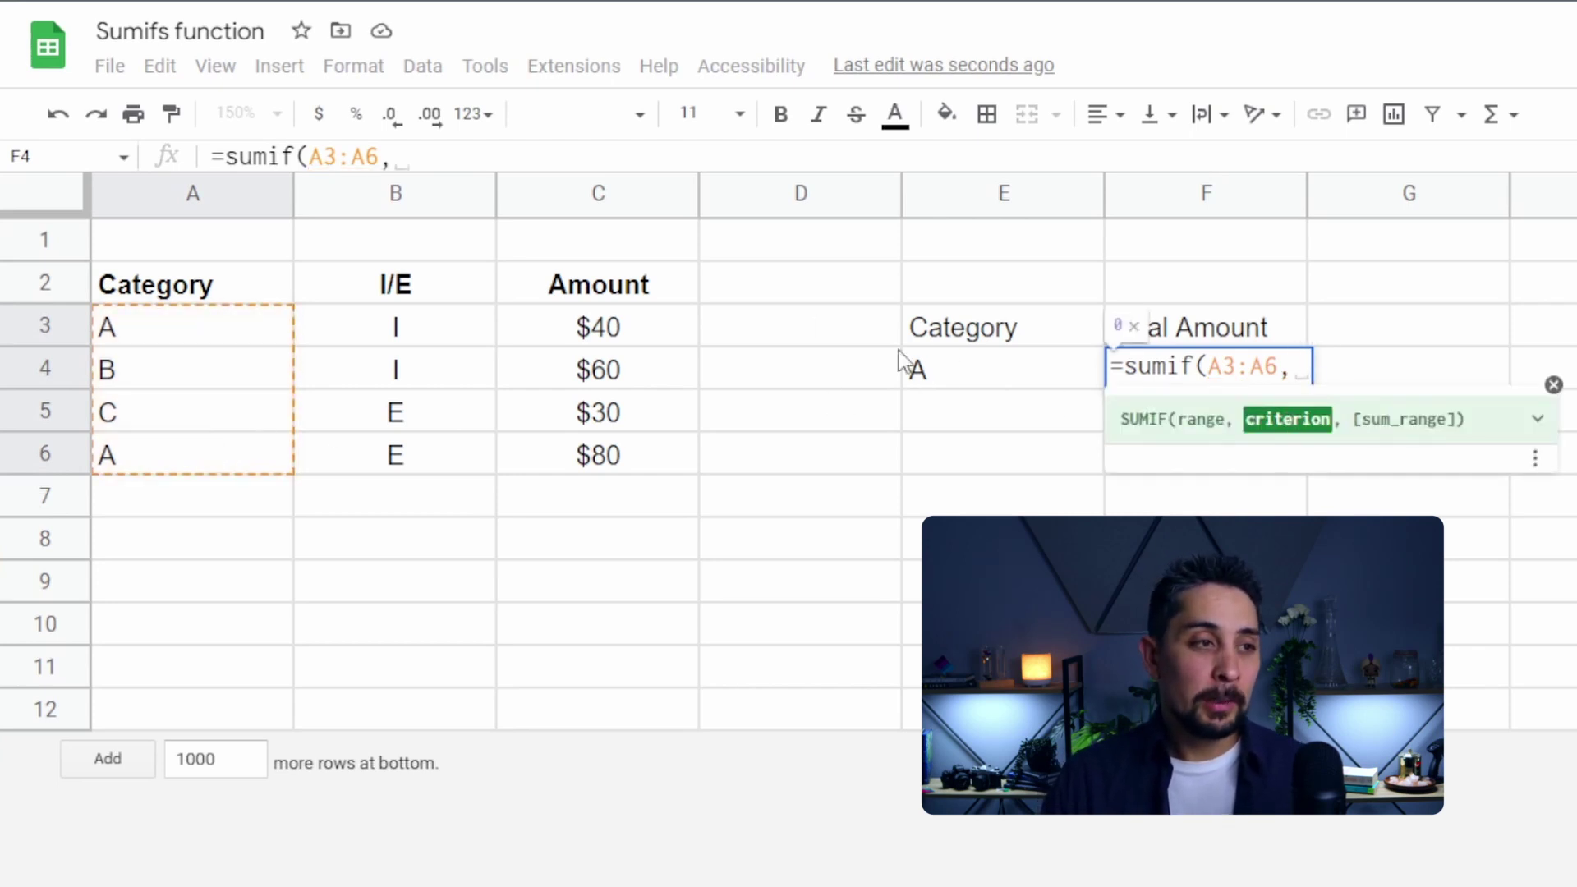
pyautogui.click(983, 368)
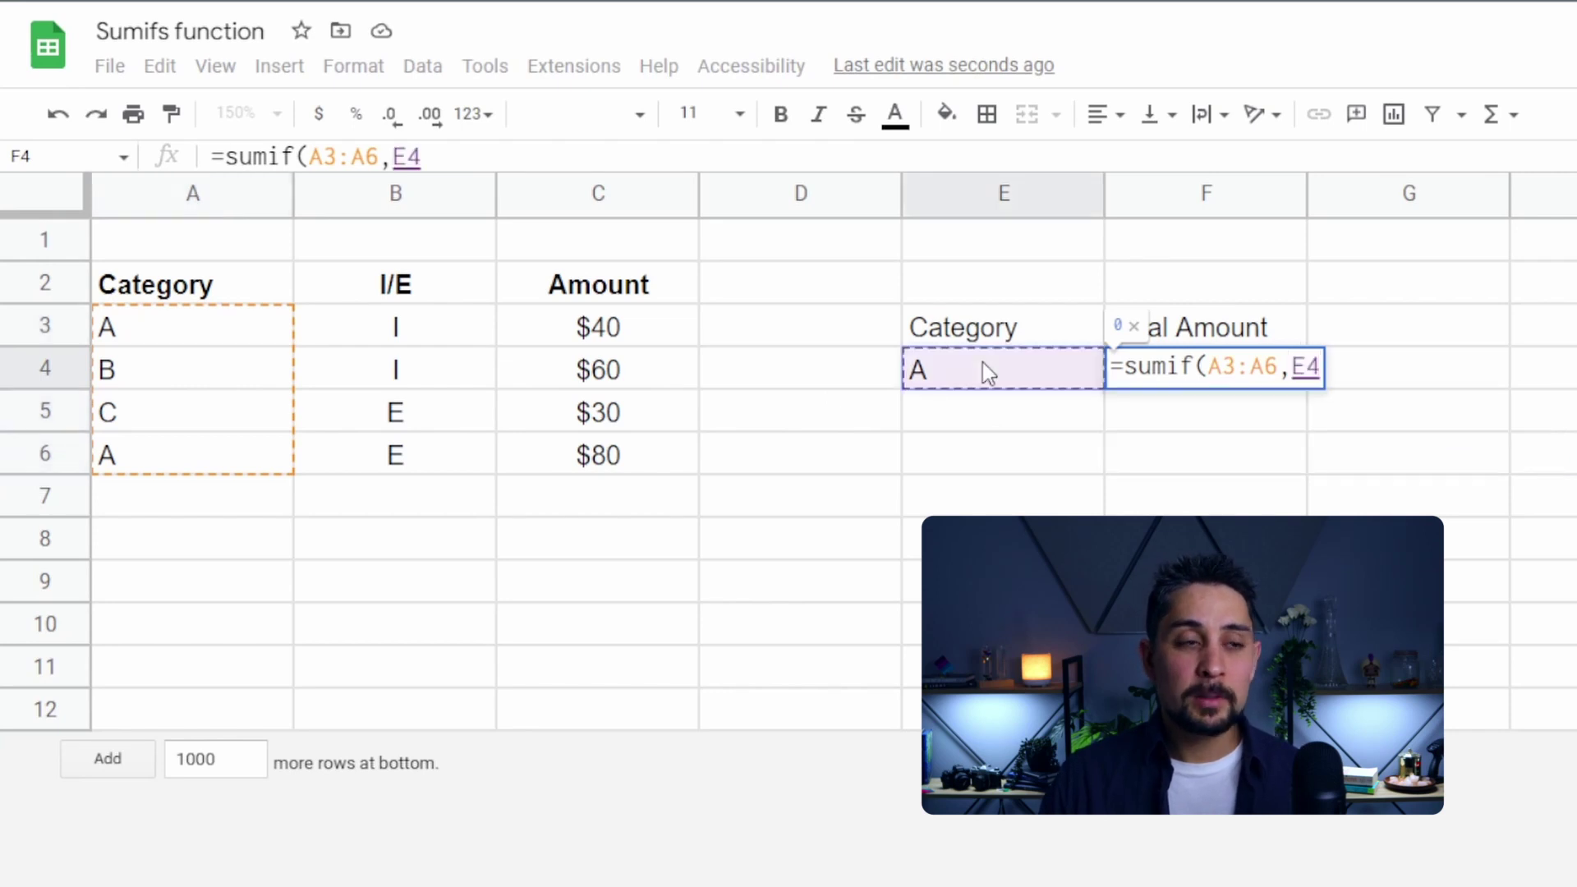
pyautogui.write(',')
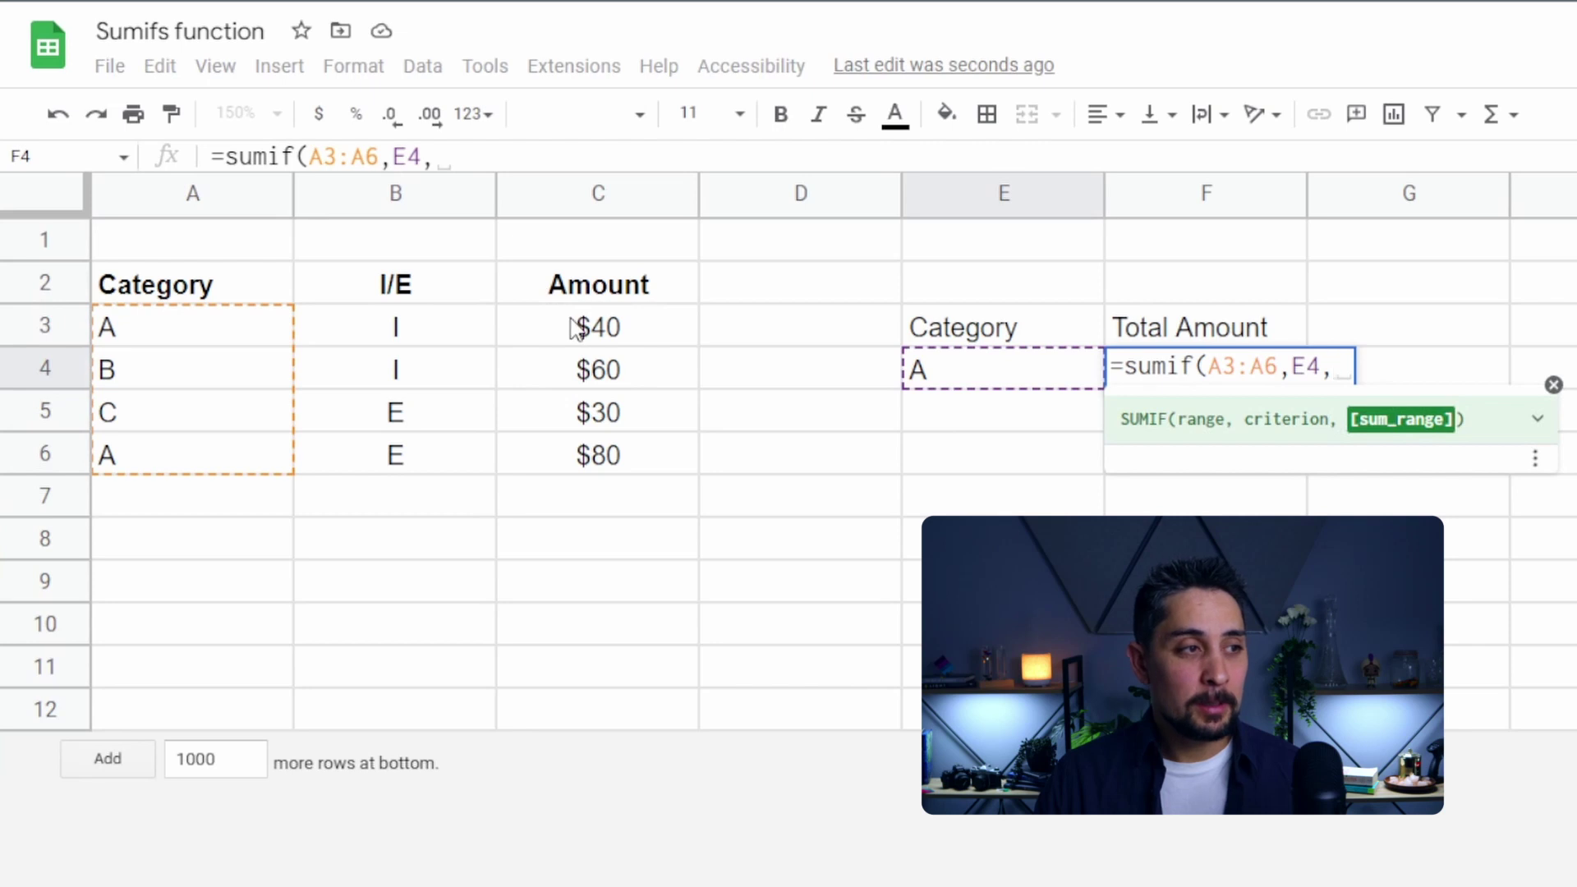
pyautogui.moveTo(573, 324); pyautogui.dragTo(588, 454)
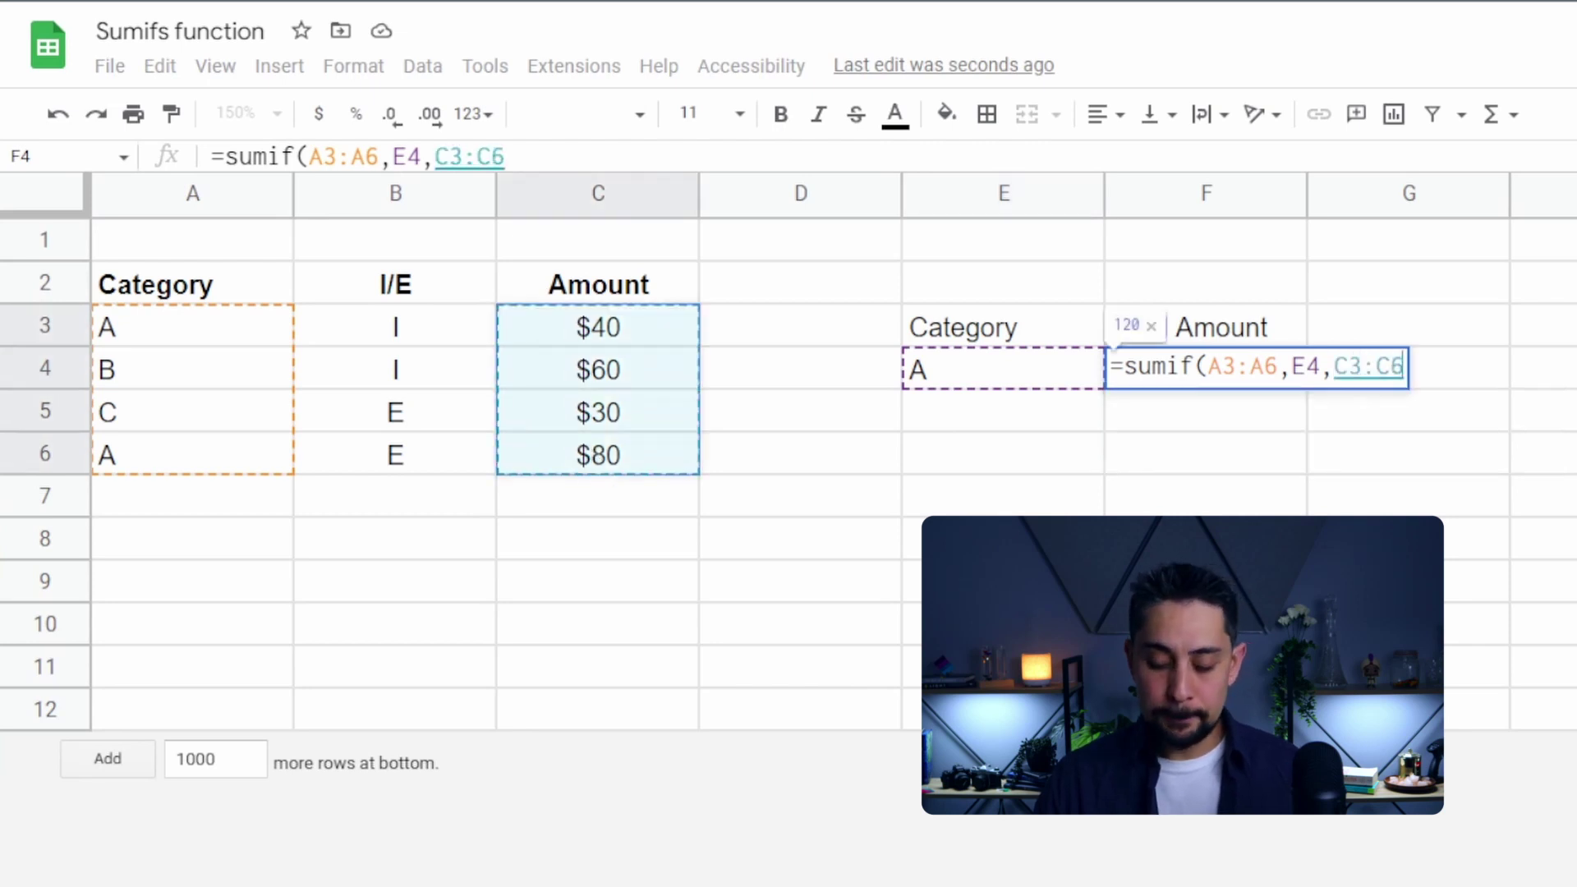
pyautogui.press('Return')
# Check the total in F4 against the two category A rows, A3:C3 and A6:C6.
pyautogui.click(1211, 383)
pyautogui.moveTo(526, 325); pyautogui.dragTo(190, 313)
pyautogui.keyDown('ctrl'); pyautogui.moveTo(201, 453); pyautogui.dragTo(583, 470); pyautogui.keyUp('ctrl')
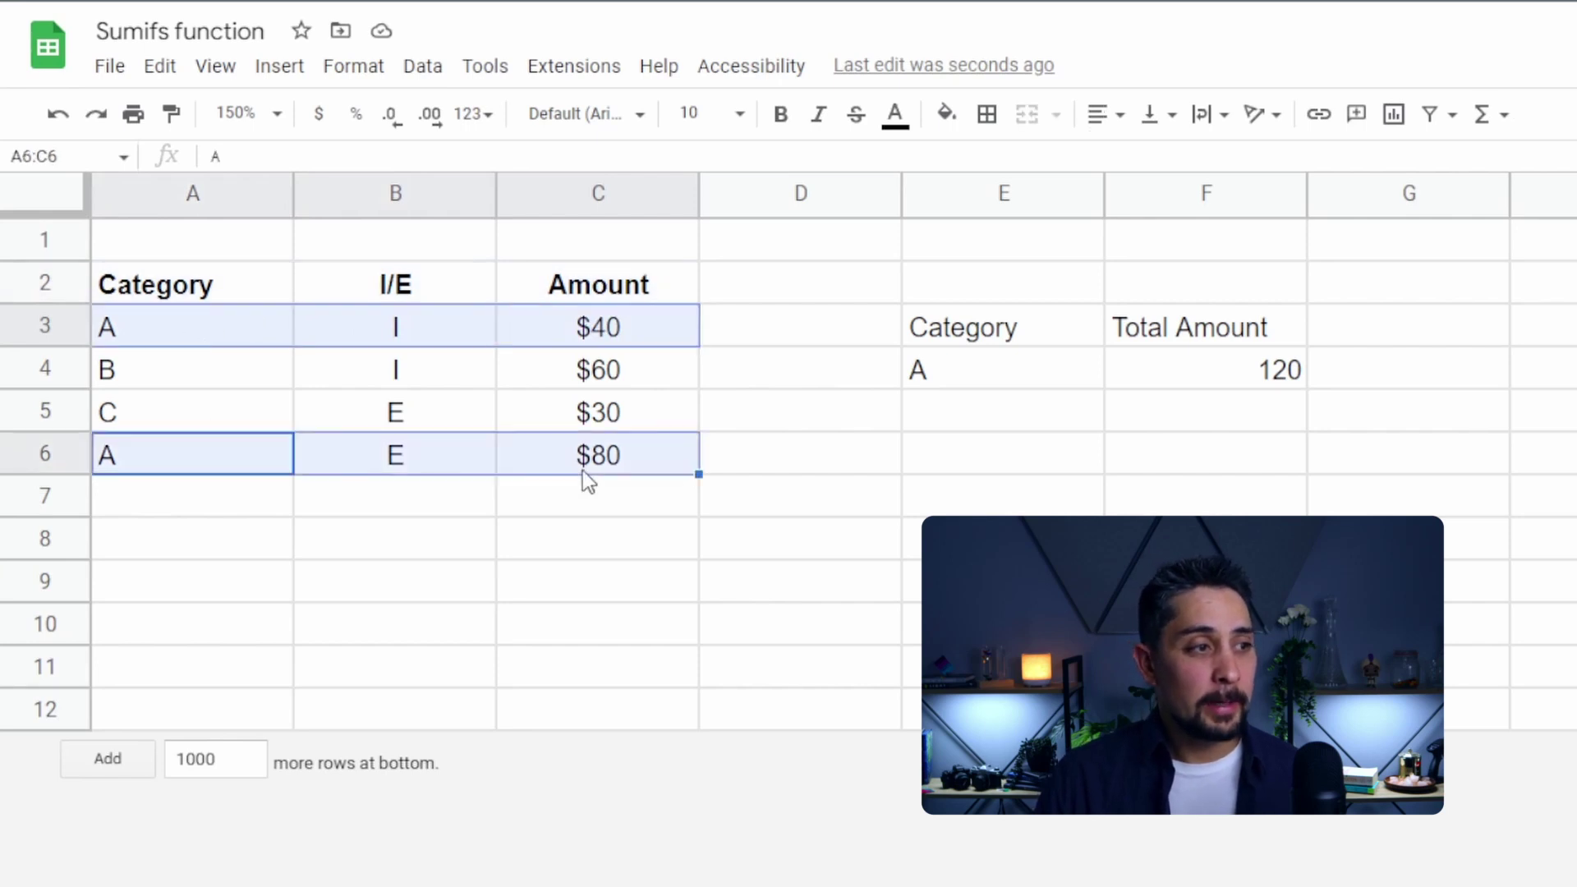
# Test the SUMIF formula by setting the category in E4 to B and comparing with the category B row.
pyautogui.click(937, 383)
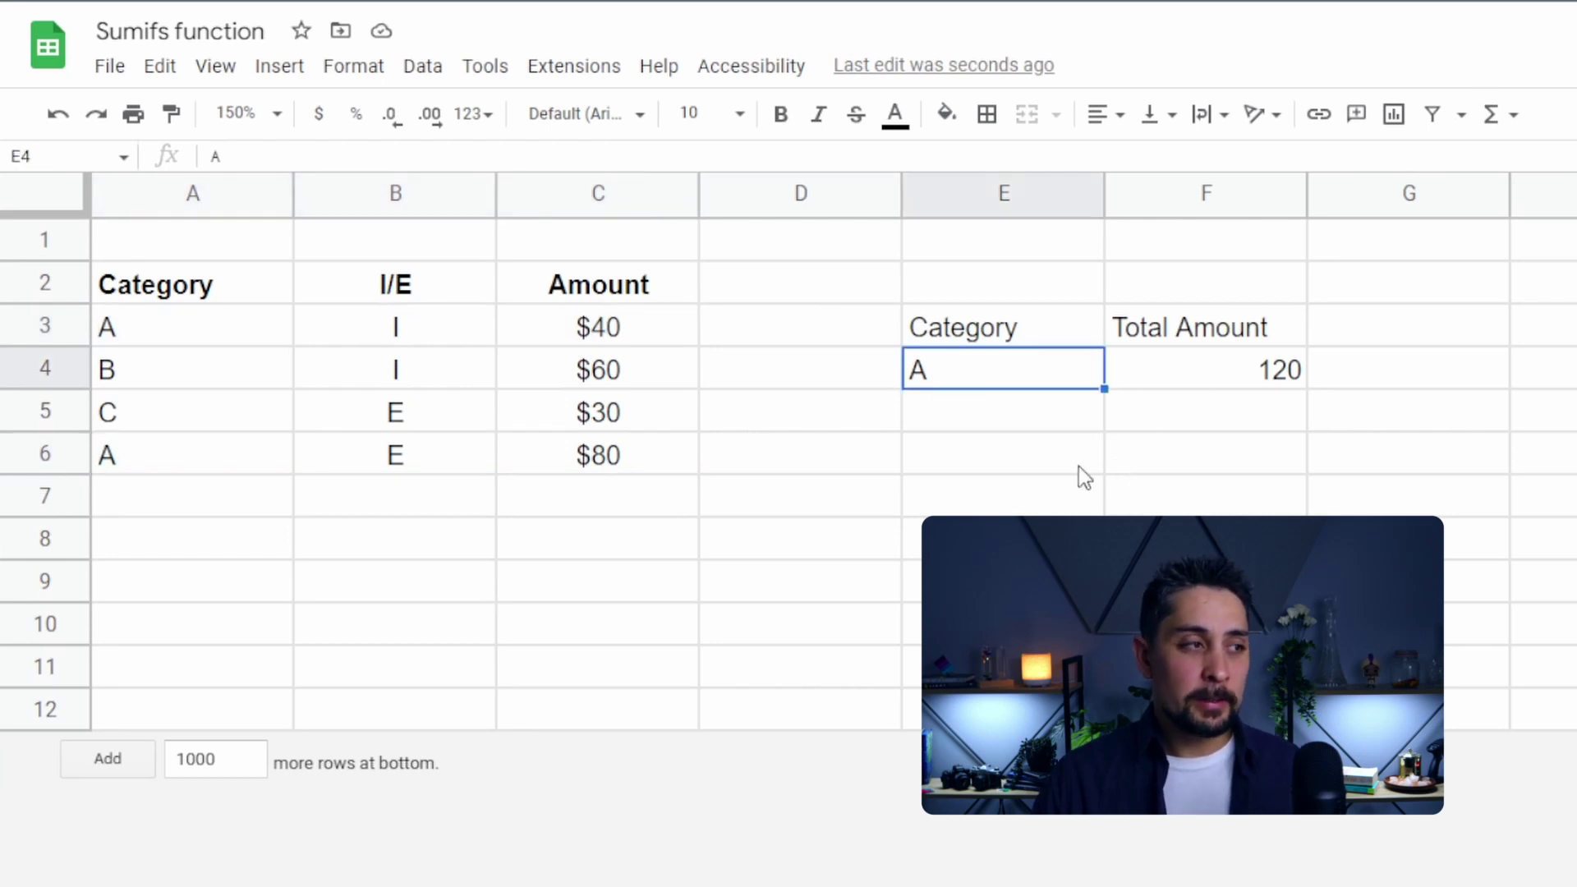
pyautogui.write('B')
pyautogui.press('Return')
pyautogui.press('Up')
pyautogui.press('Left')
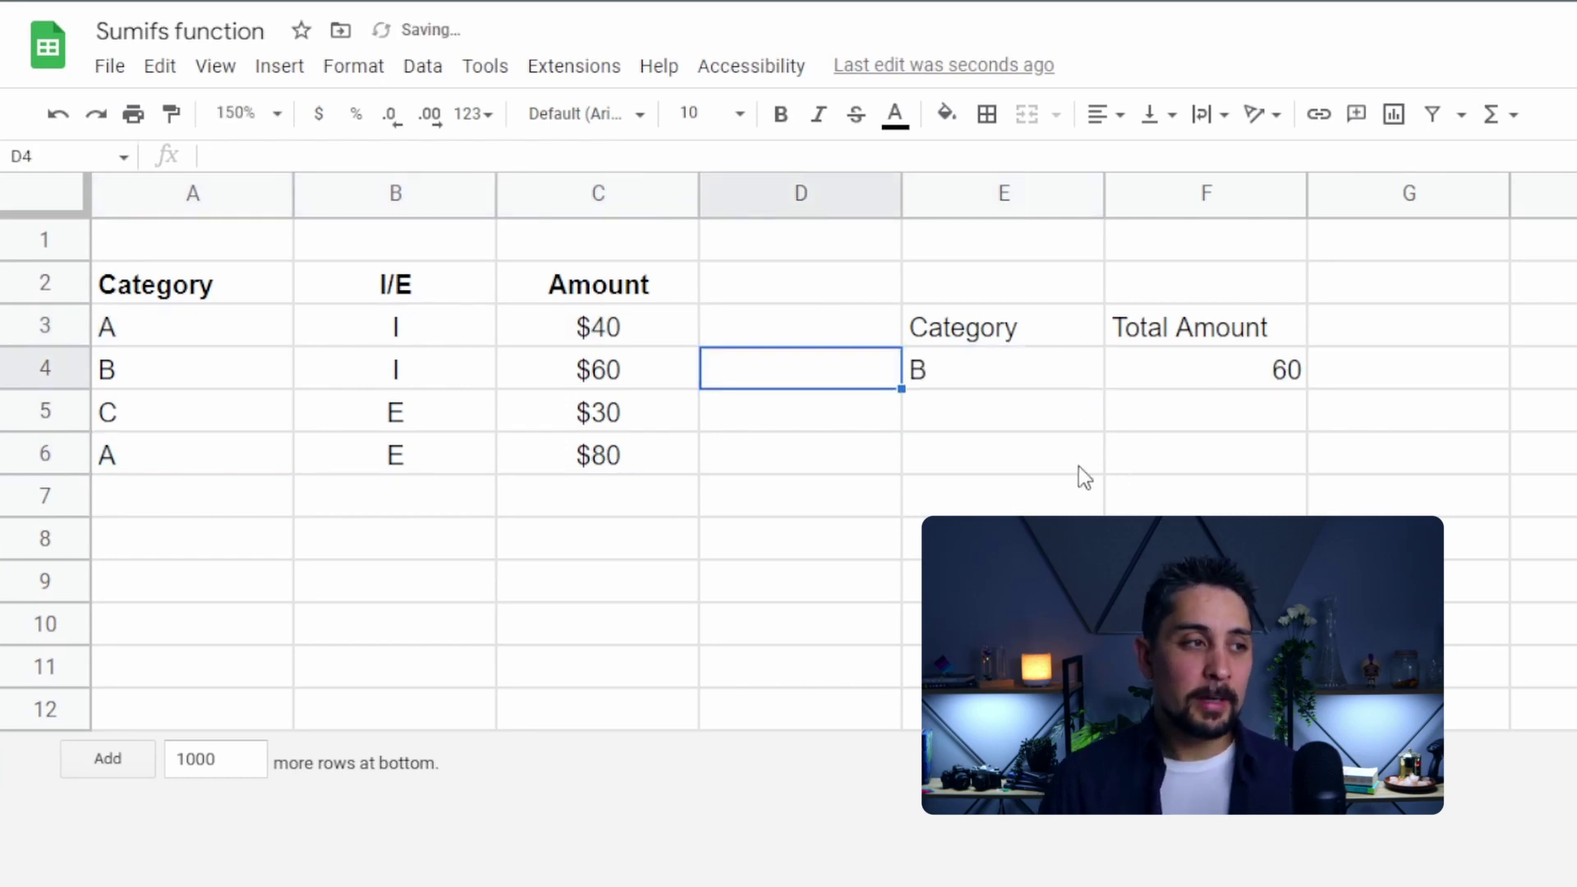
pyautogui.press('Left')
pyautogui.moveTo(247, 383); pyautogui.dragTo(642, 373)
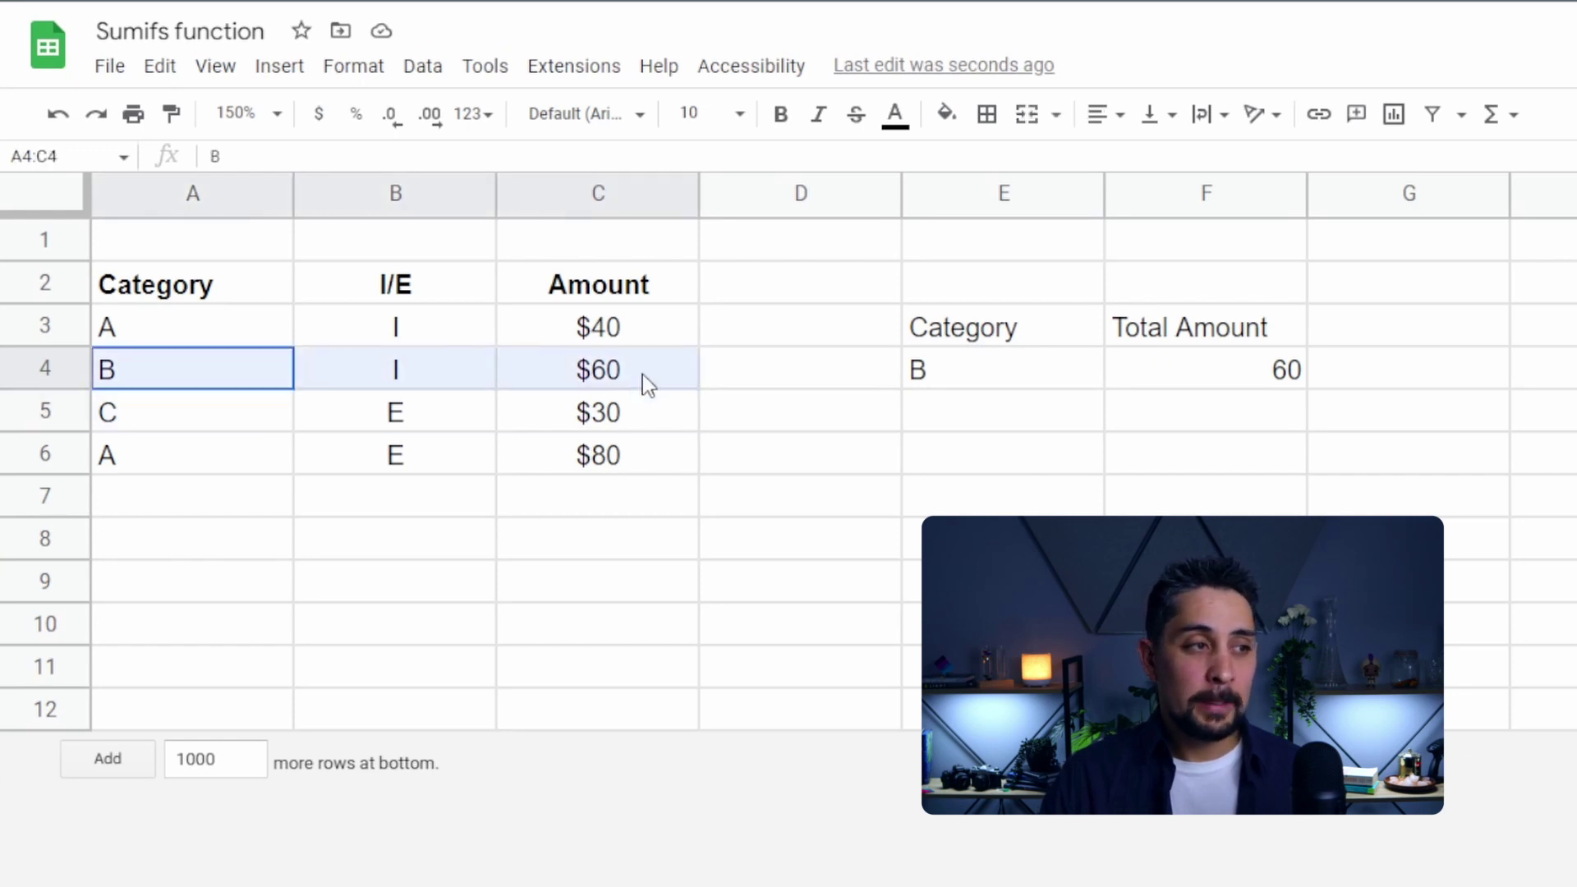
# Add a new record in row 7 with category B, I/E value E and amount 100.
pyautogui.press('Down')
pyautogui.press('Down')
pyautogui.press('Down')
pyautogui.write('B')
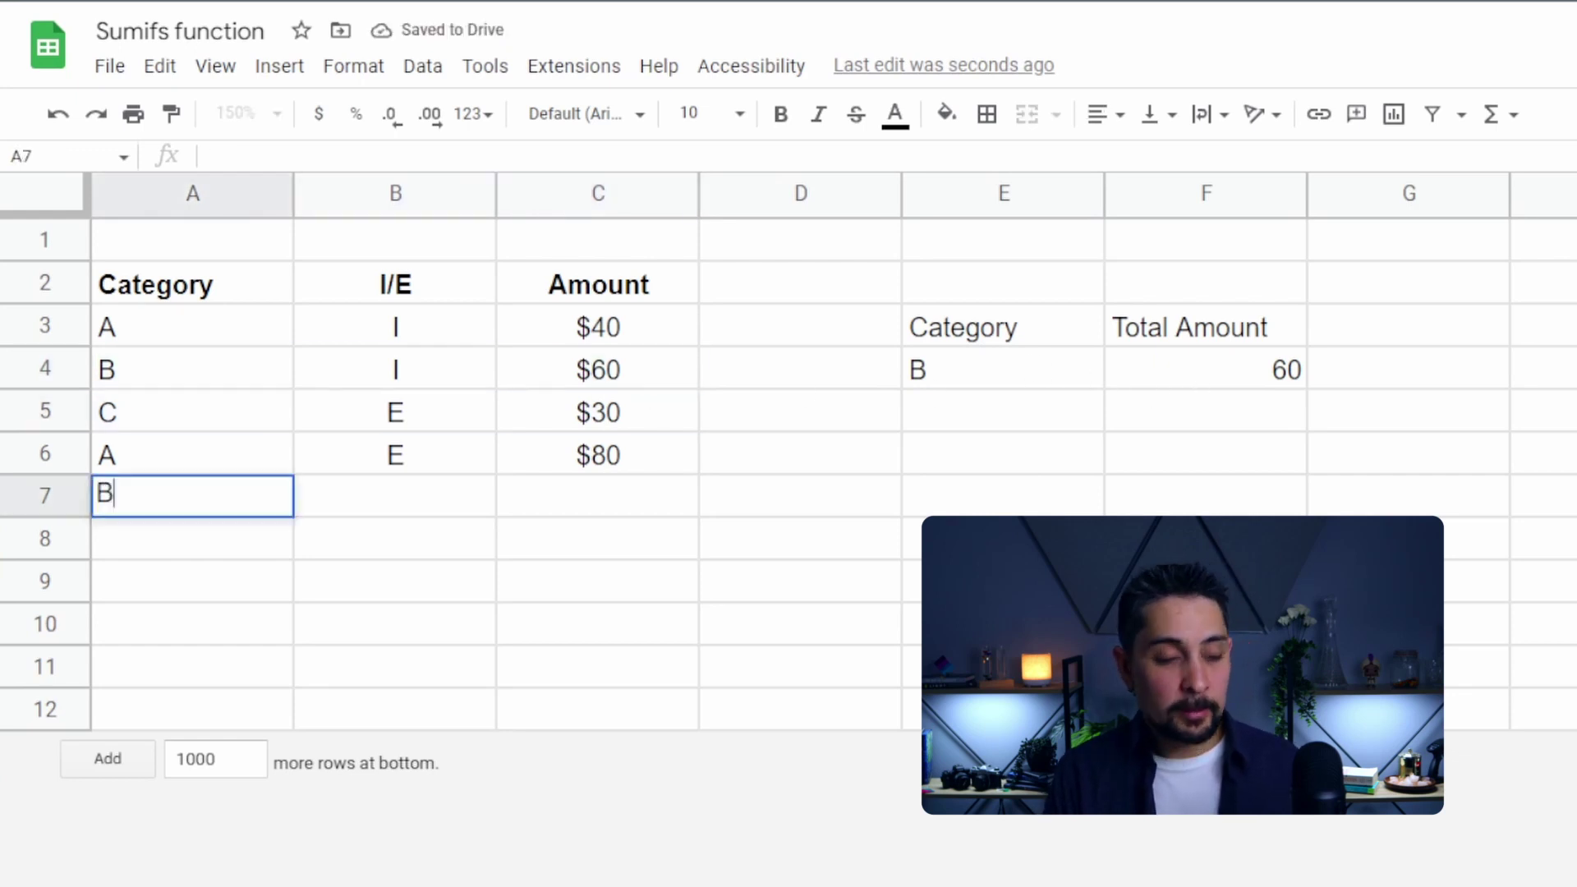
pyautogui.press('Tab')
pyautogui.write('E')
pyautogui.press('Tab')
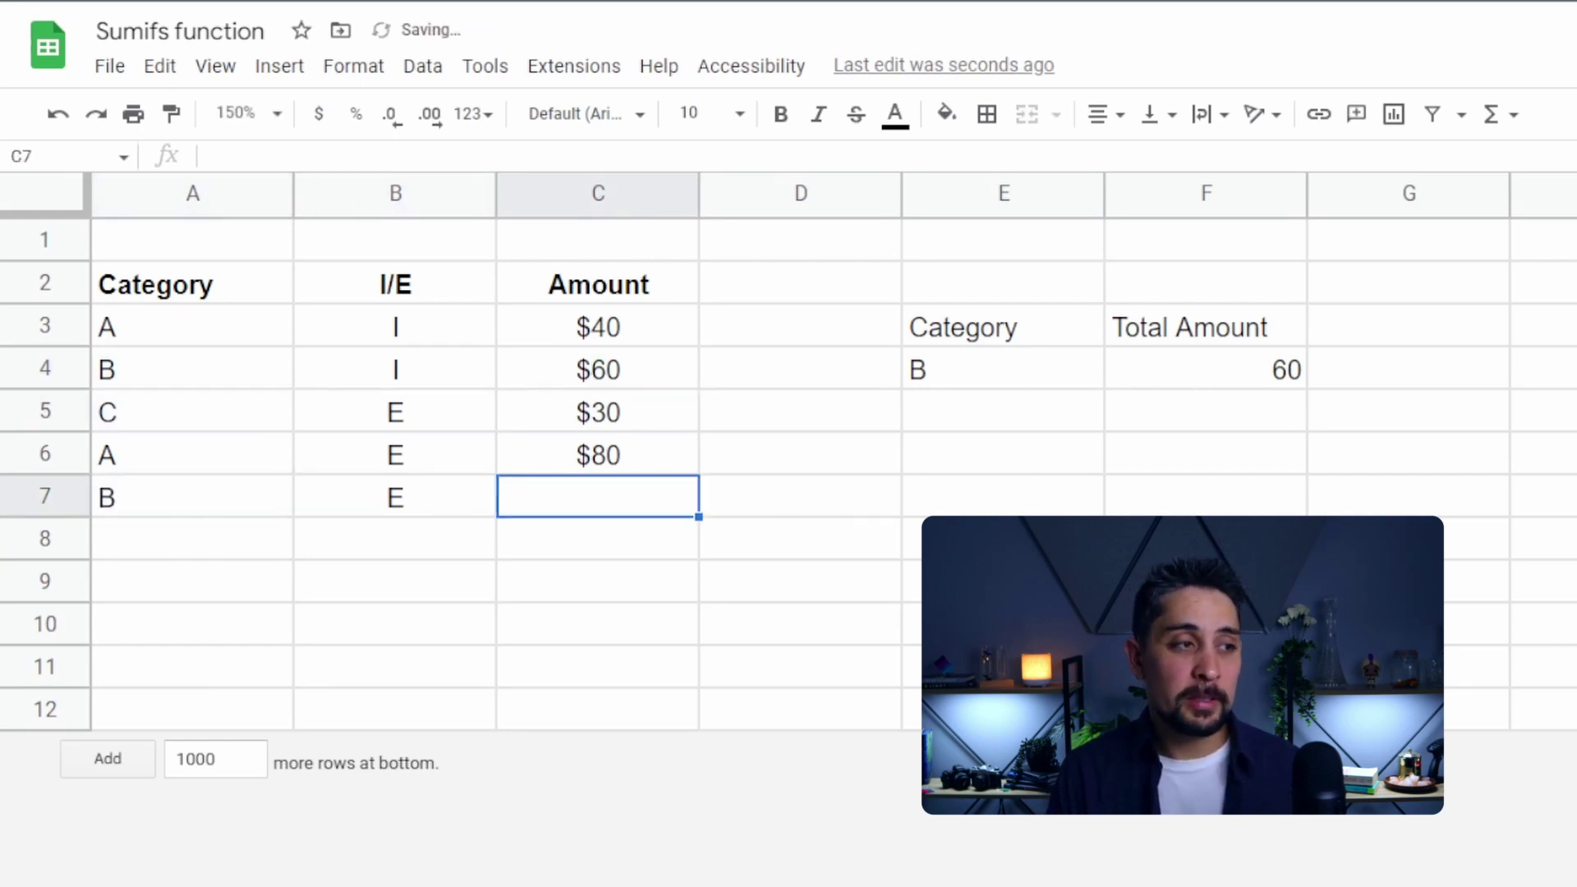
pyautogui.write('100')
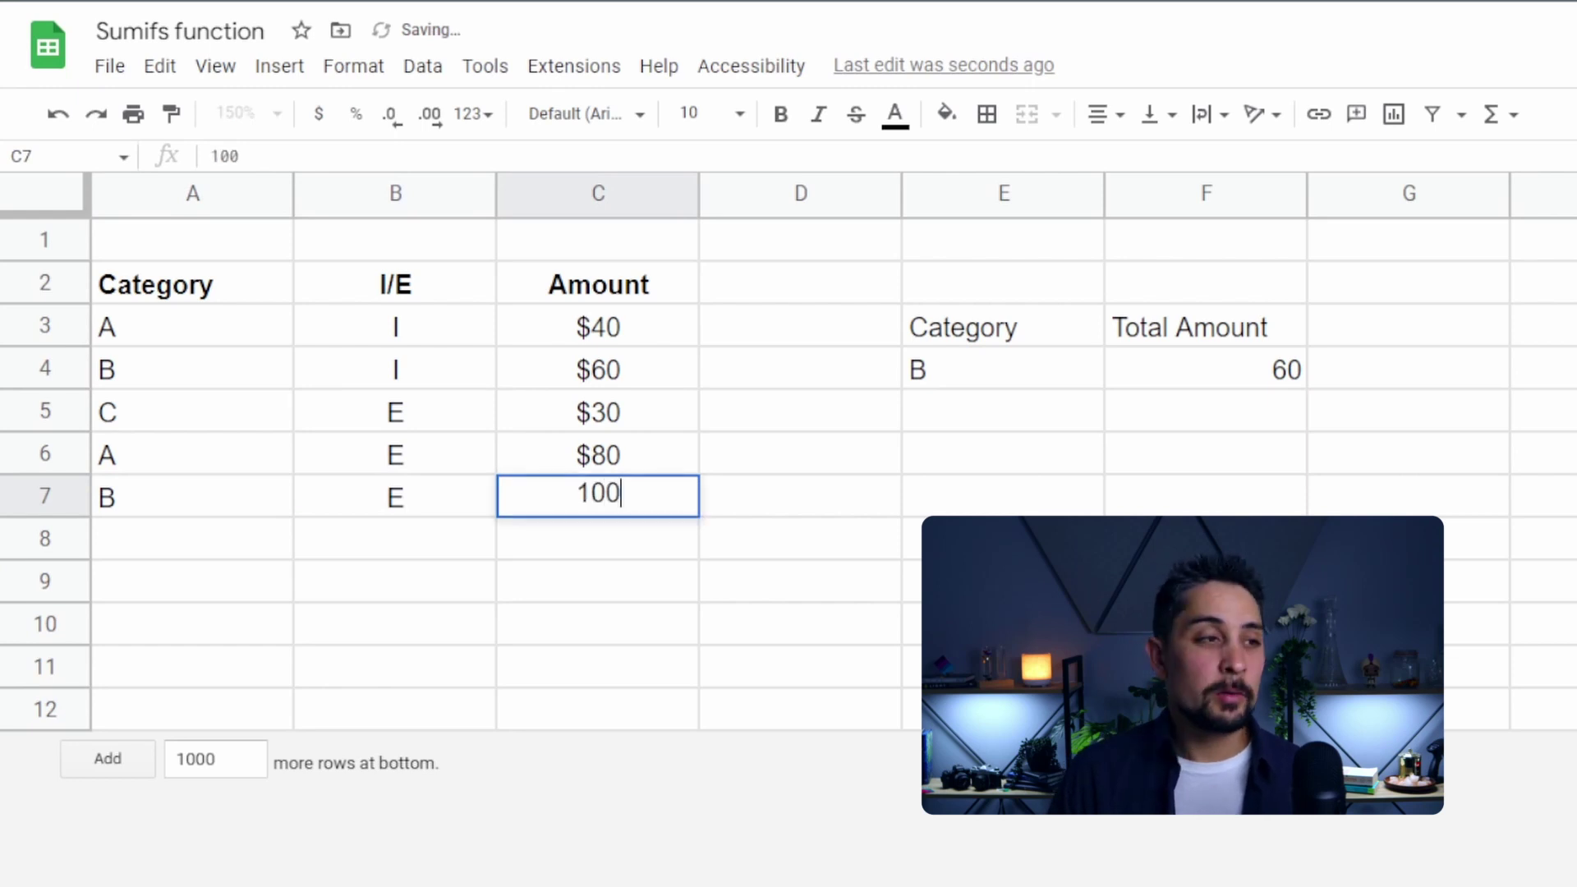
pyautogui.press('Tab')
pyautogui.press('Left')
pyautogui.press('Up')
pyautogui.press('Right')
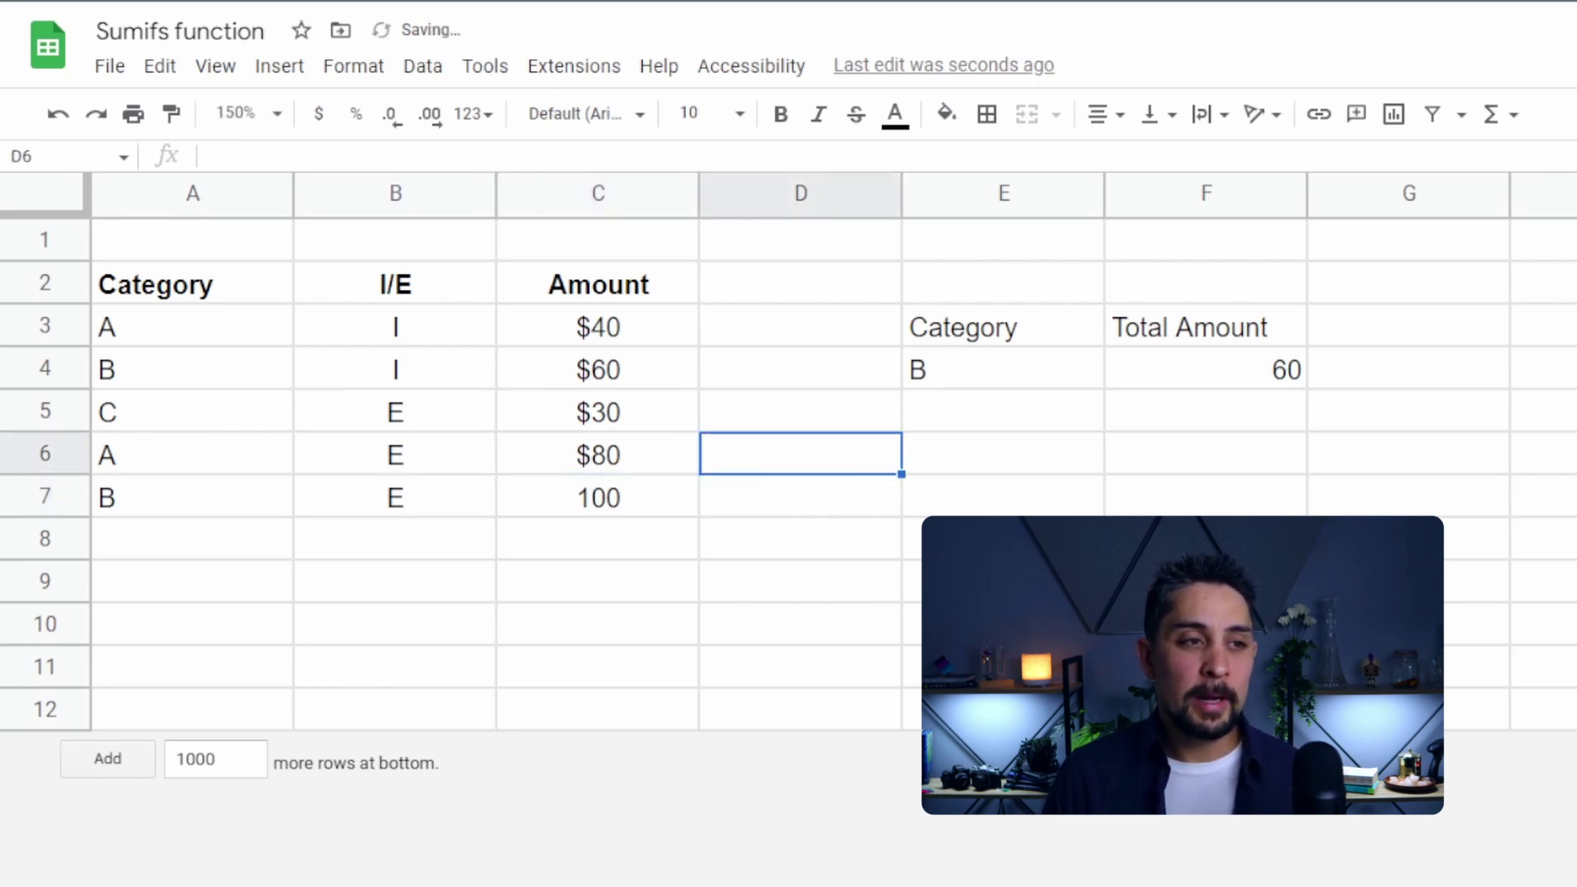
# Make the SUMIF ranges in F4 open-ended, using A3:A for the criteria range and C3:C for the sum range.
pyautogui.click(1199, 361)
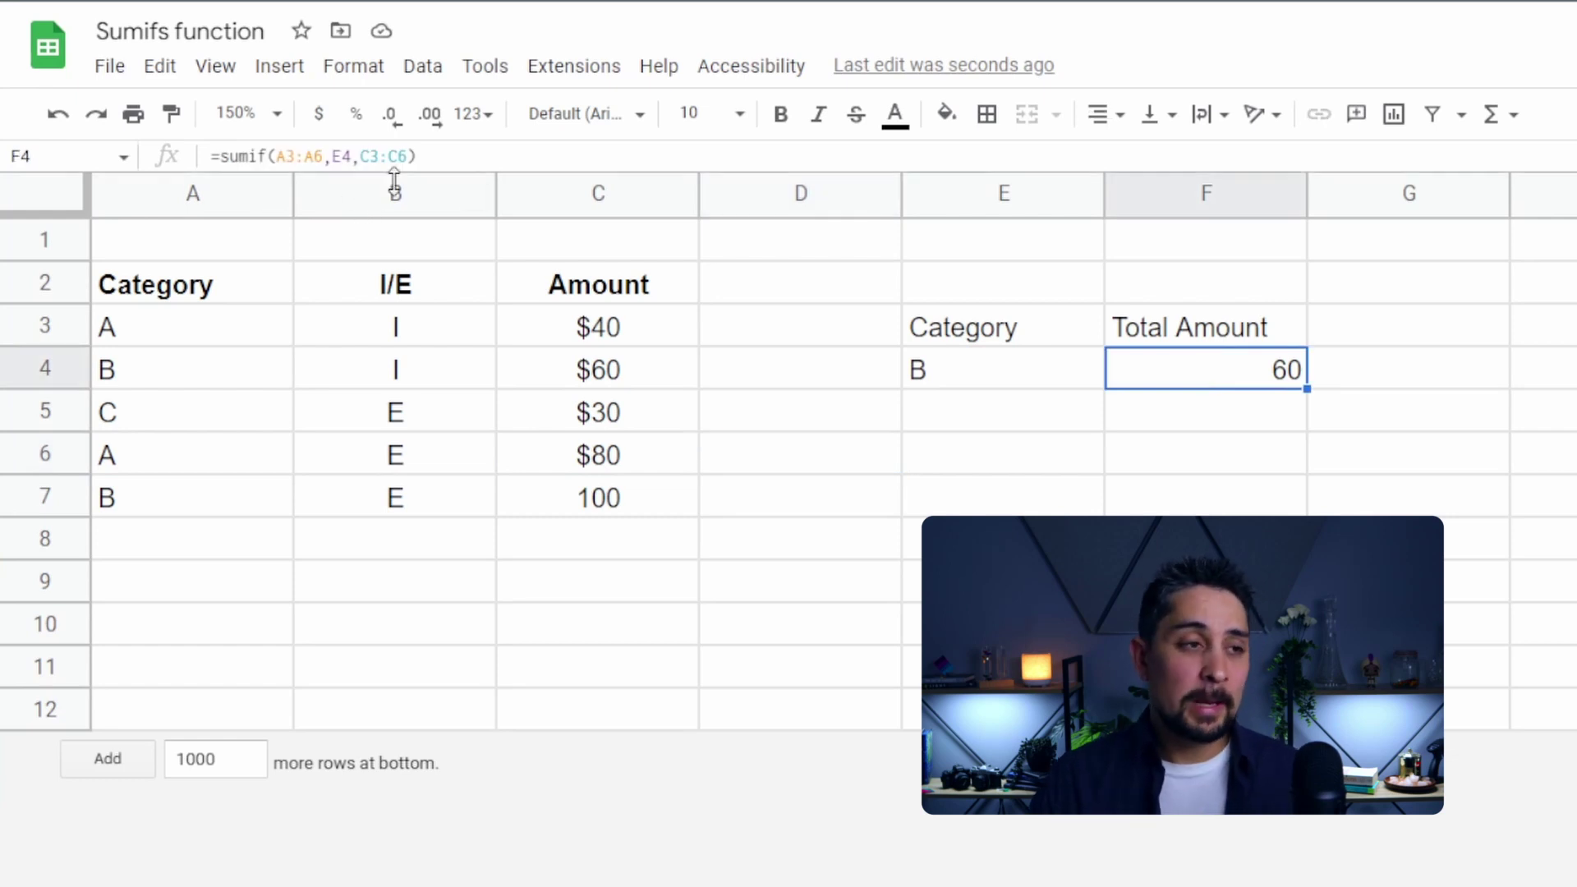
pyautogui.press('Return')
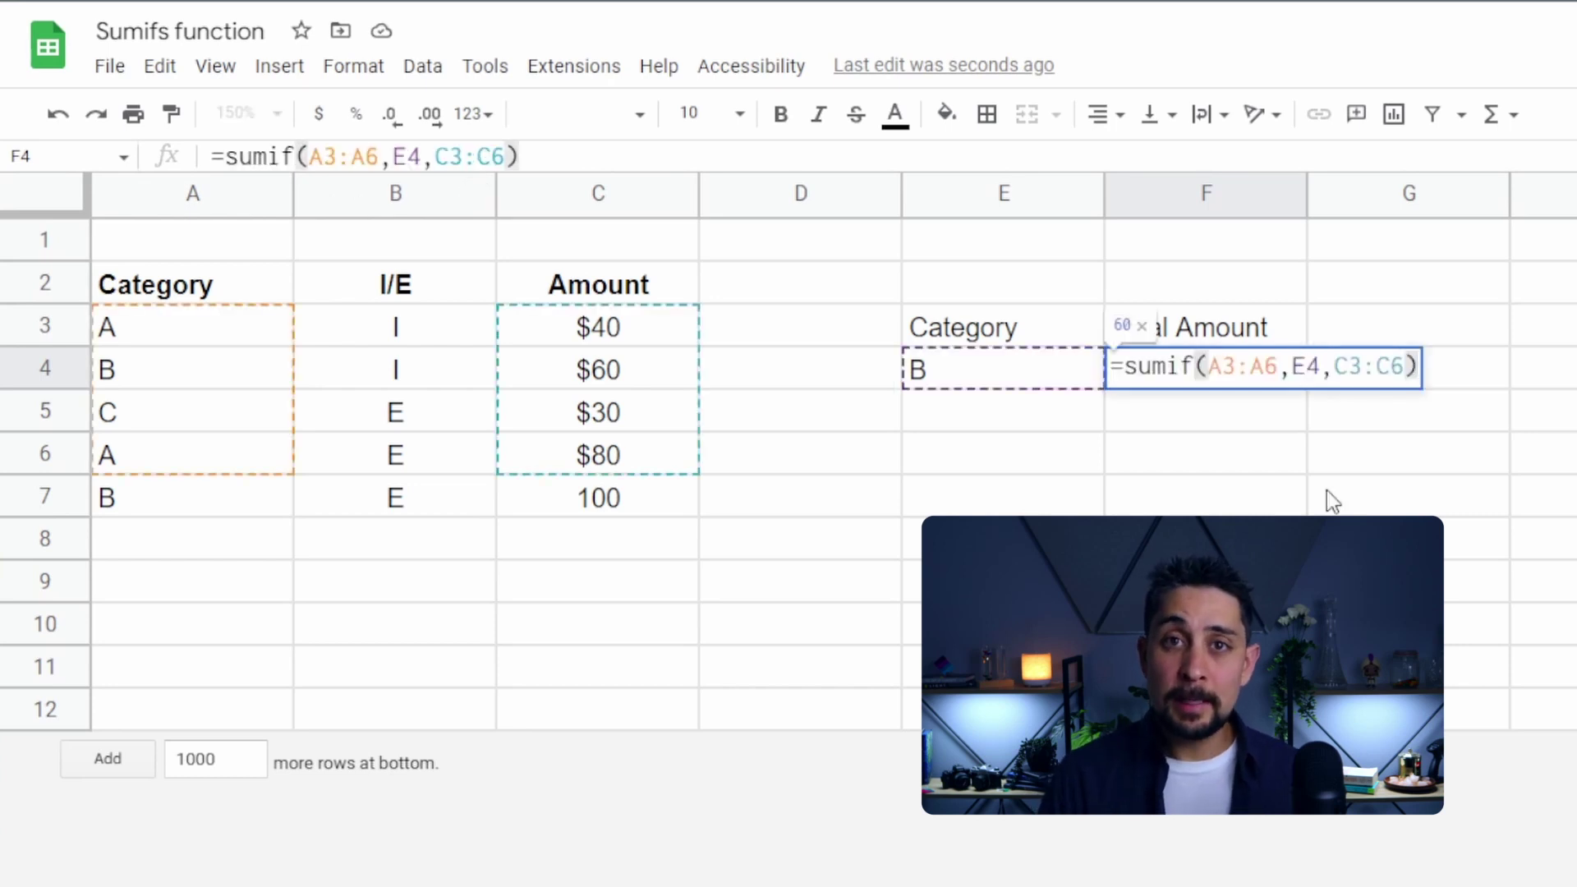
pyautogui.click(1236, 367)
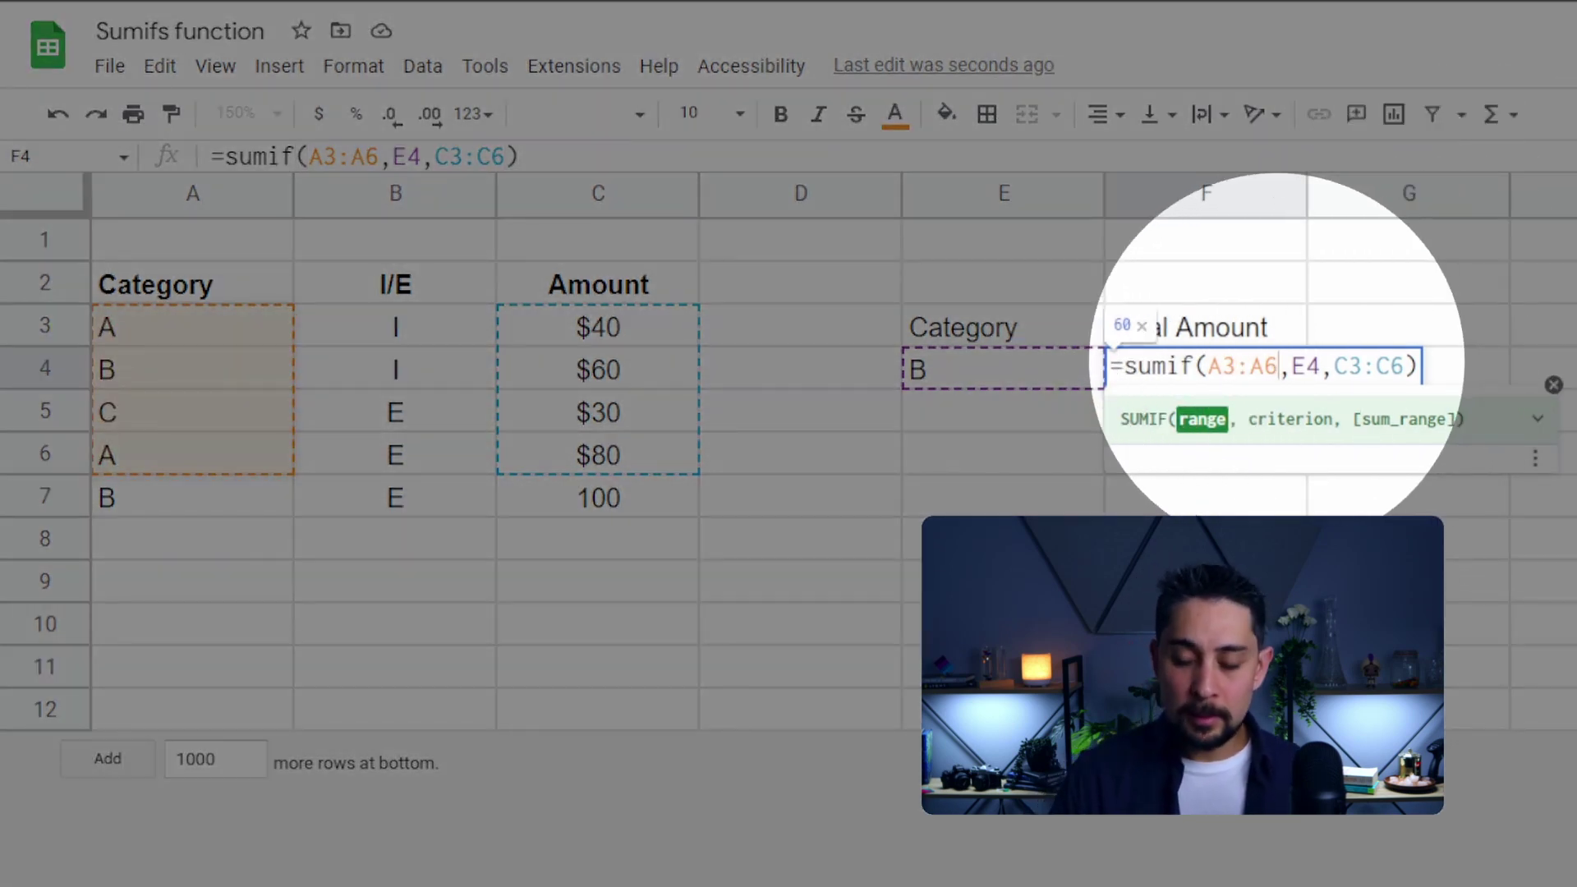
pyautogui.press('BackSpace')
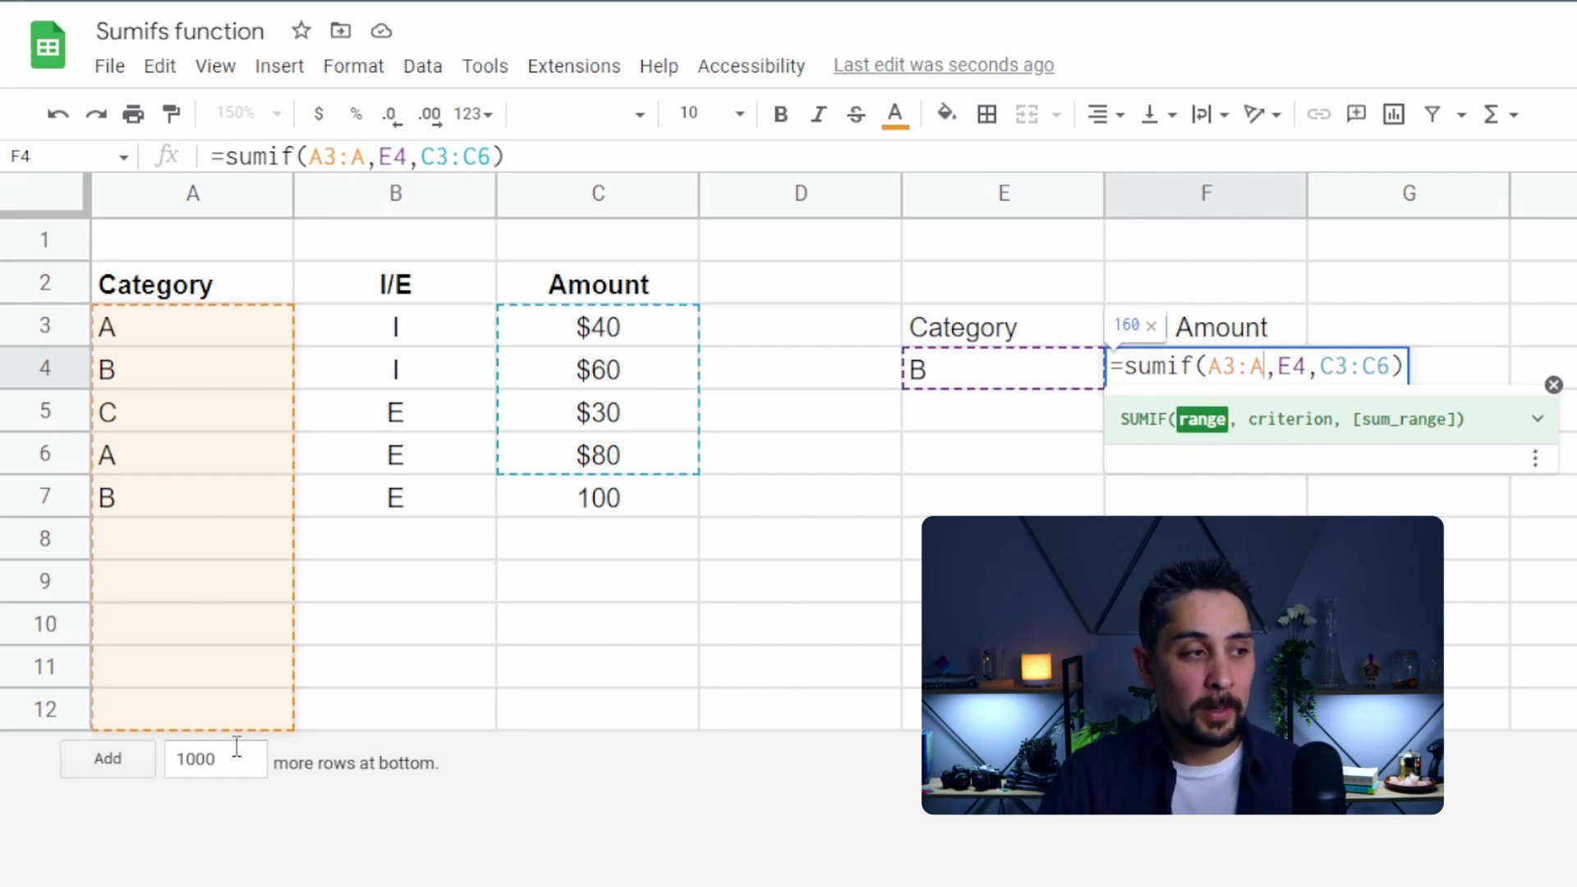
pyautogui.click(1390, 366)
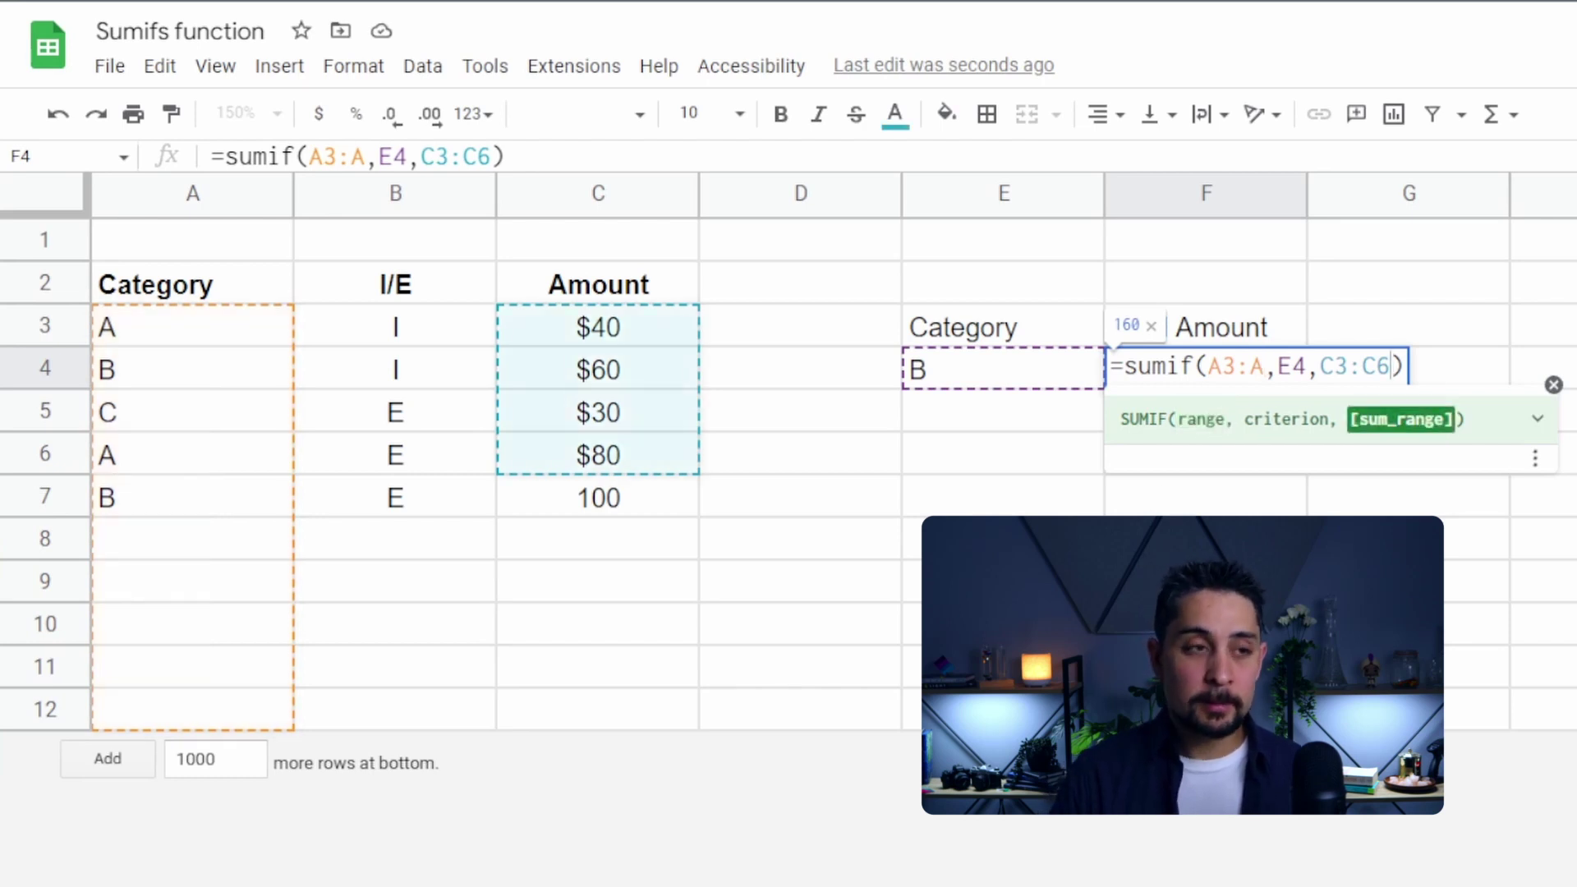
pyautogui.press('BackSpace')
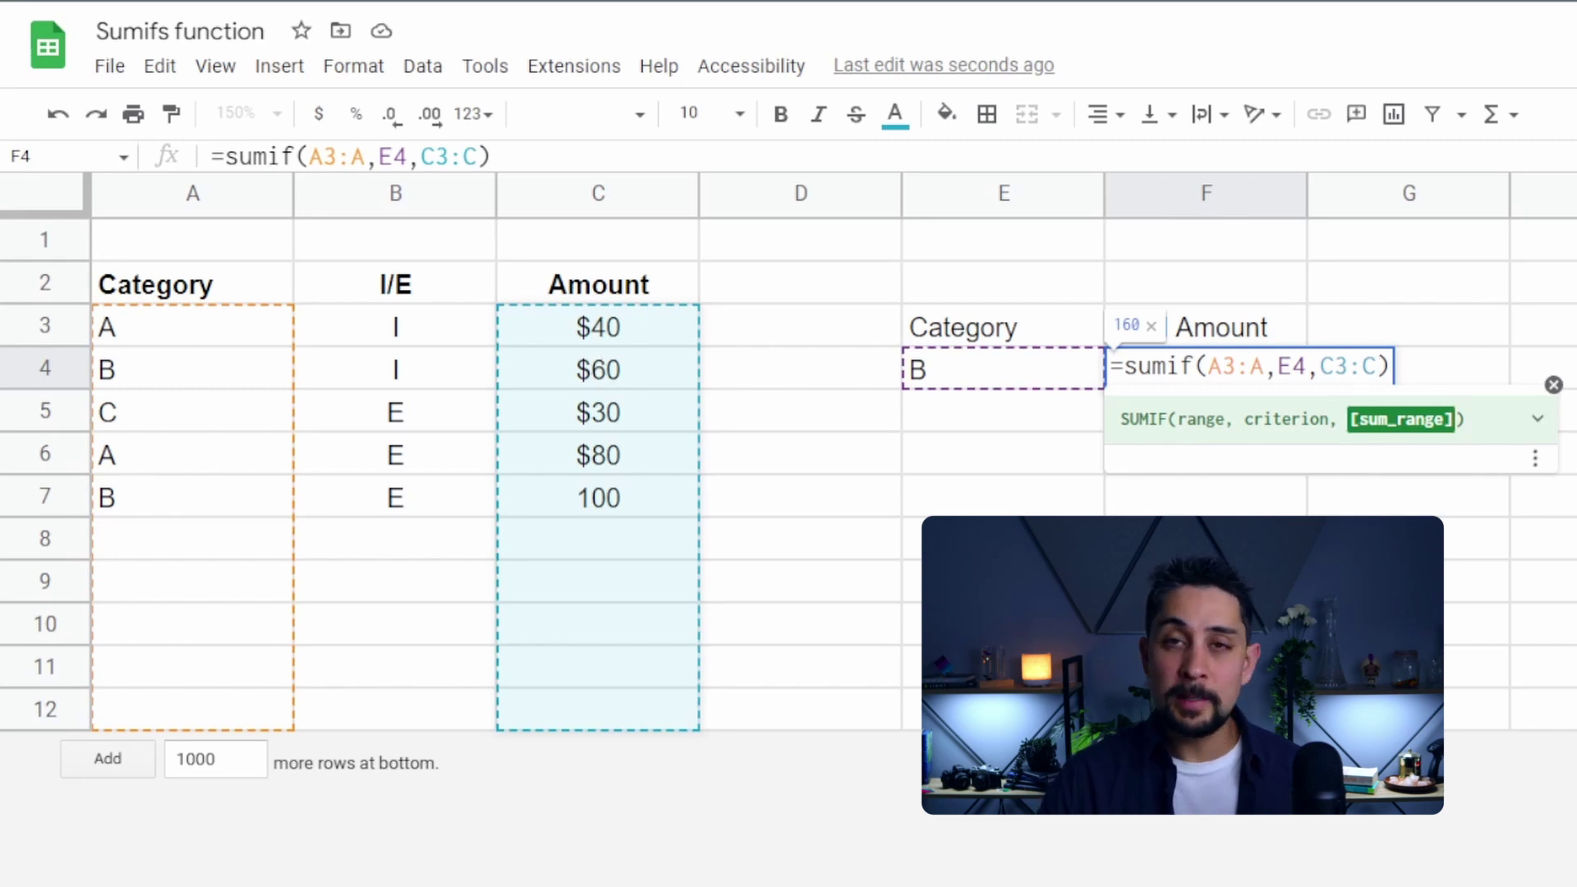
pyautogui.press('Return')
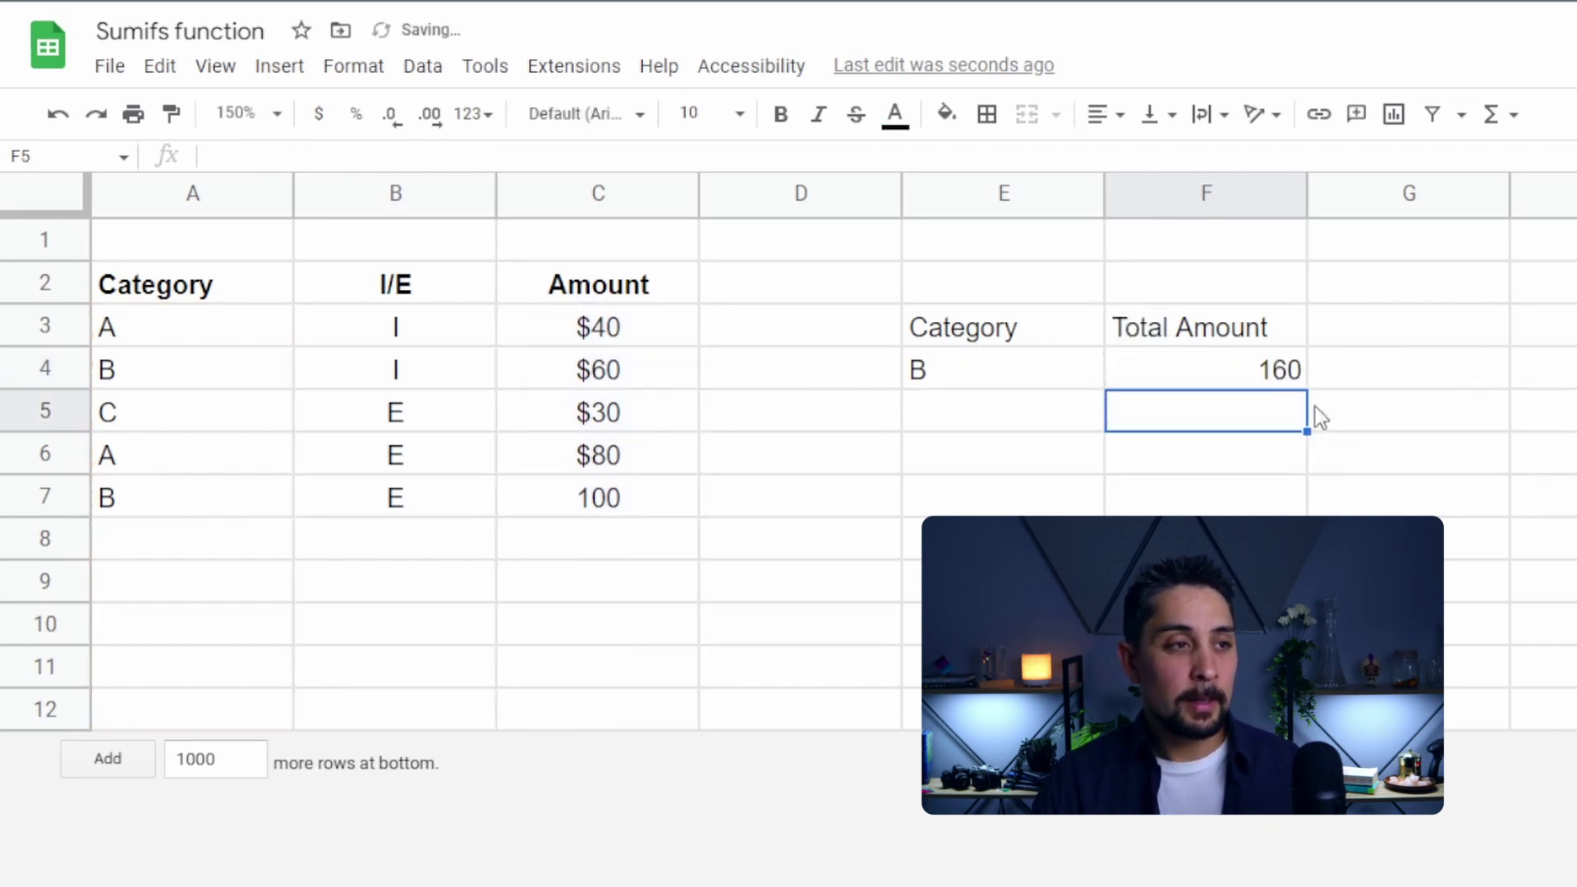
# Compare the category B total in the summary with the two category B rows, A4:C4 and A7:C7.
pyautogui.moveTo(1059, 369); pyautogui.dragTo(1214, 366)
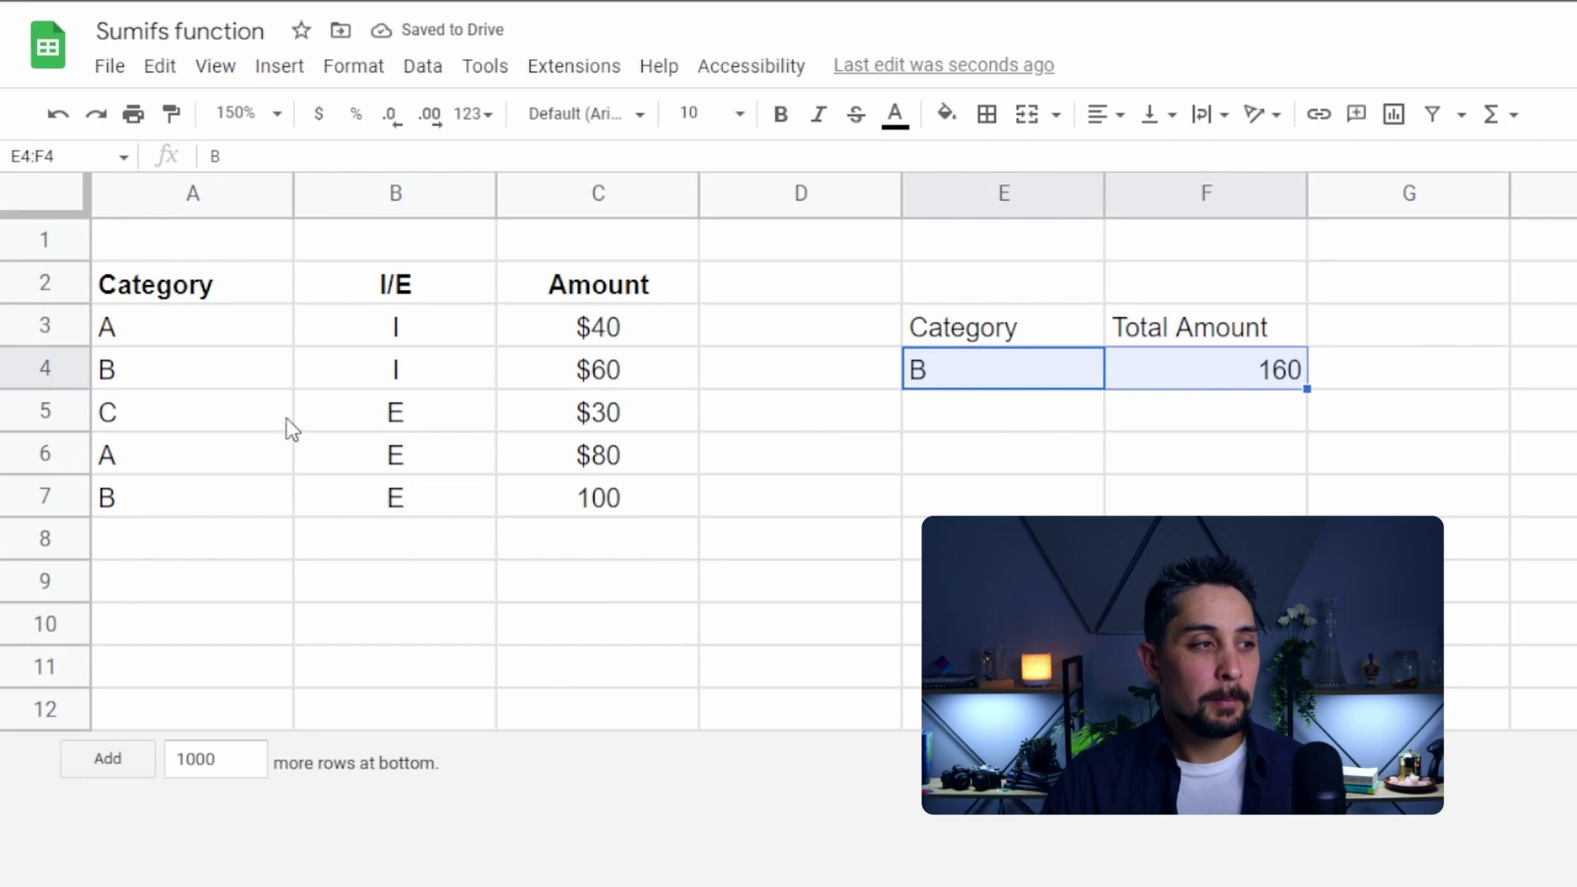
pyautogui.moveTo(158, 361); pyautogui.dragTo(642, 386)
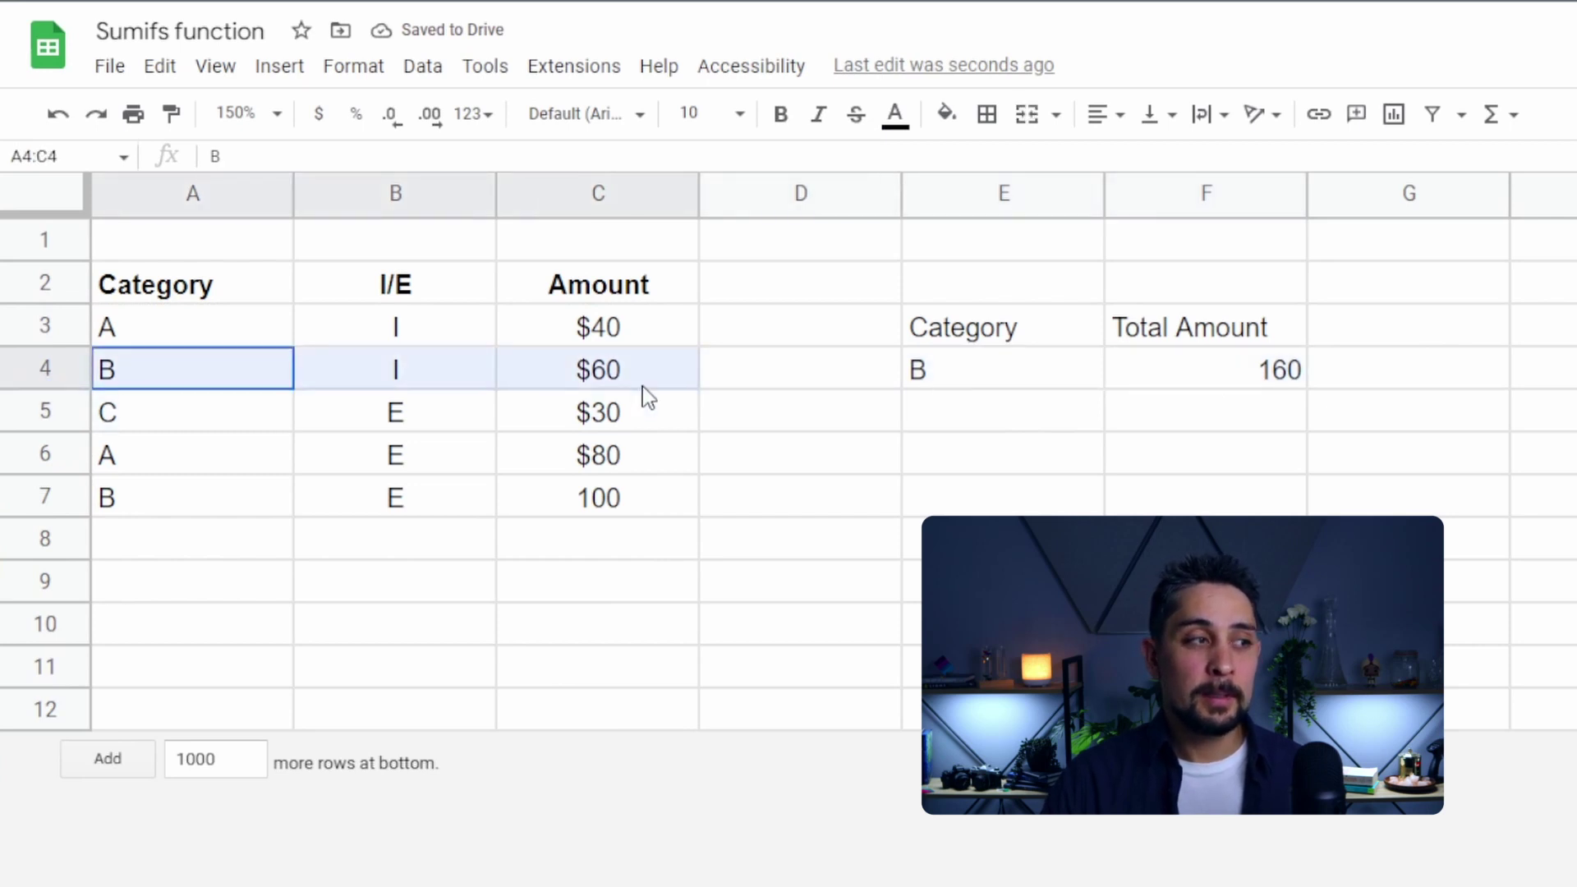
pyautogui.moveTo(284, 501); pyautogui.dragTo(586, 502)
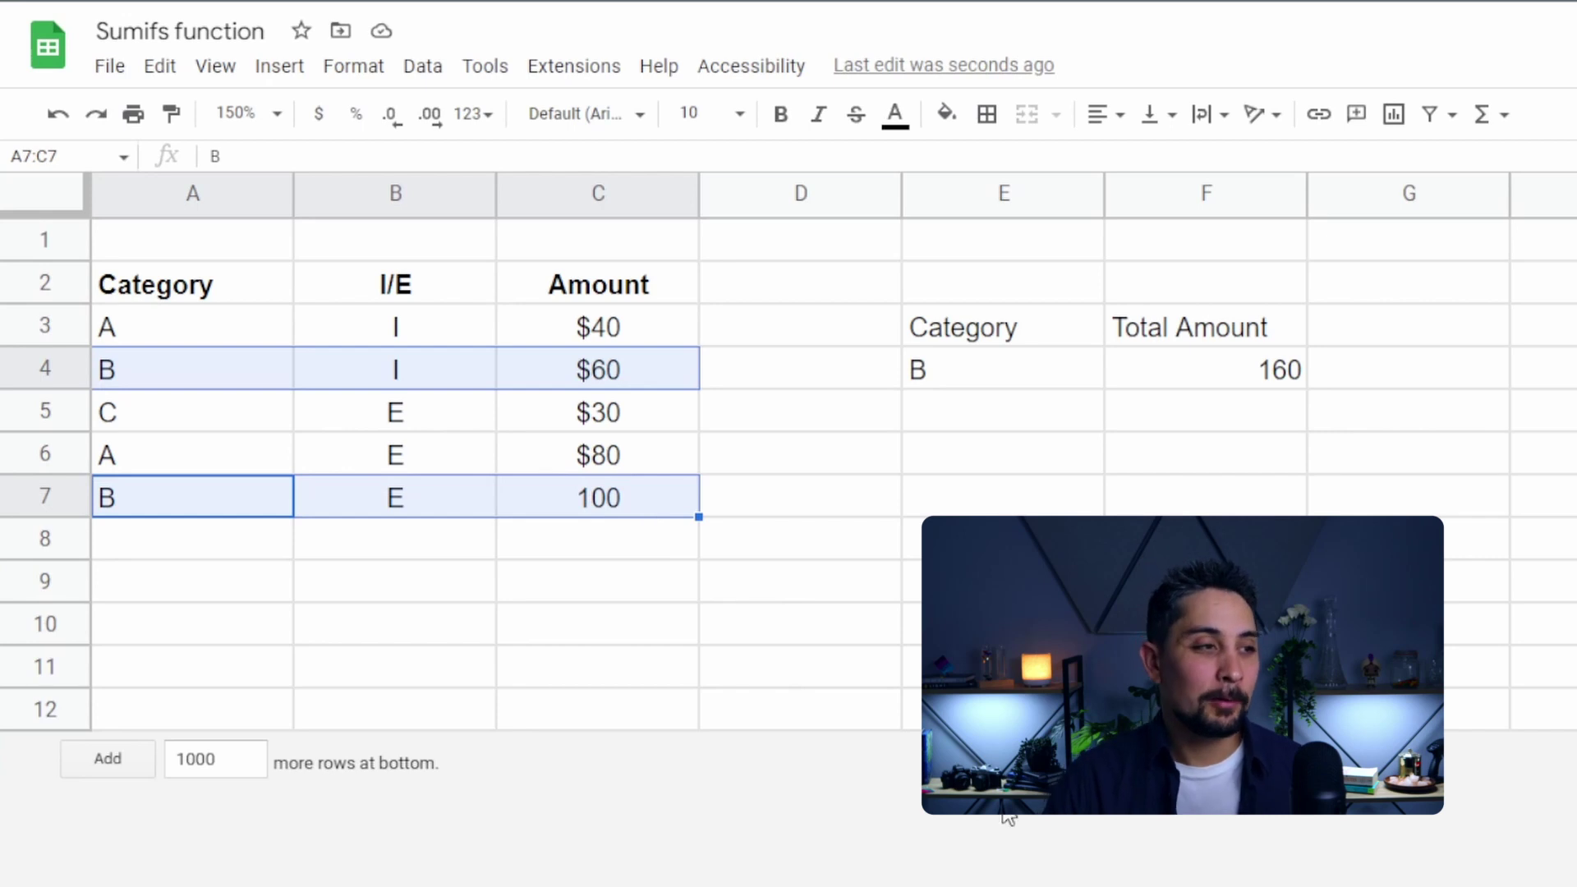
# Test the open-ended formula by setting the category in E4 to C and then to A.
pyautogui.click(1003, 370)
pyautogui.write('C')
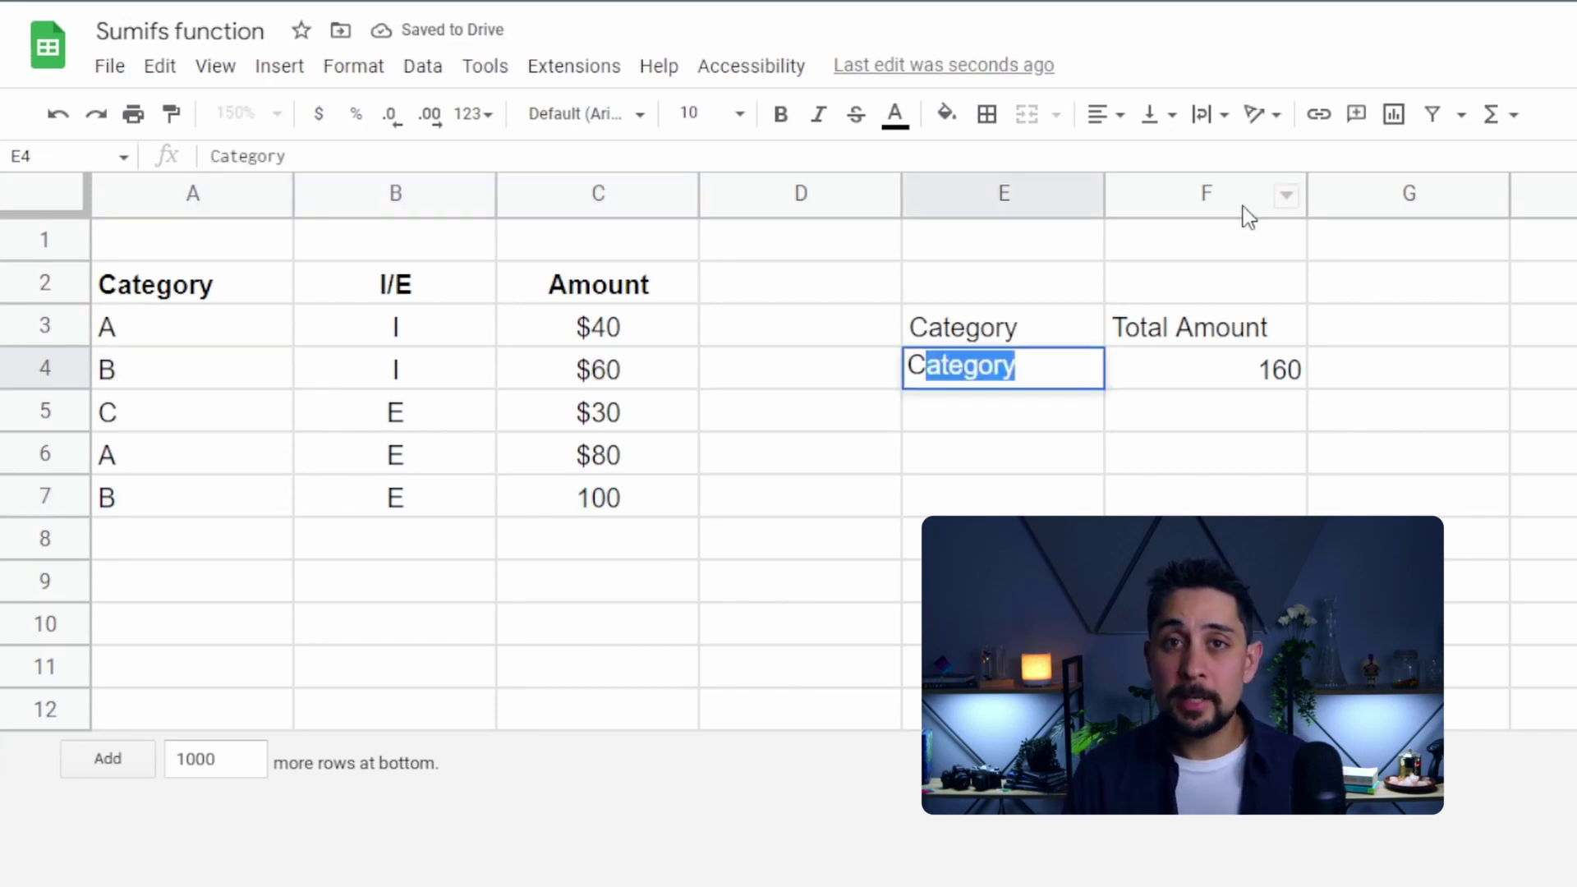
pyautogui.press('Delete')
pyautogui.press('Return')
pyautogui.press('Up')
pyautogui.write('A')
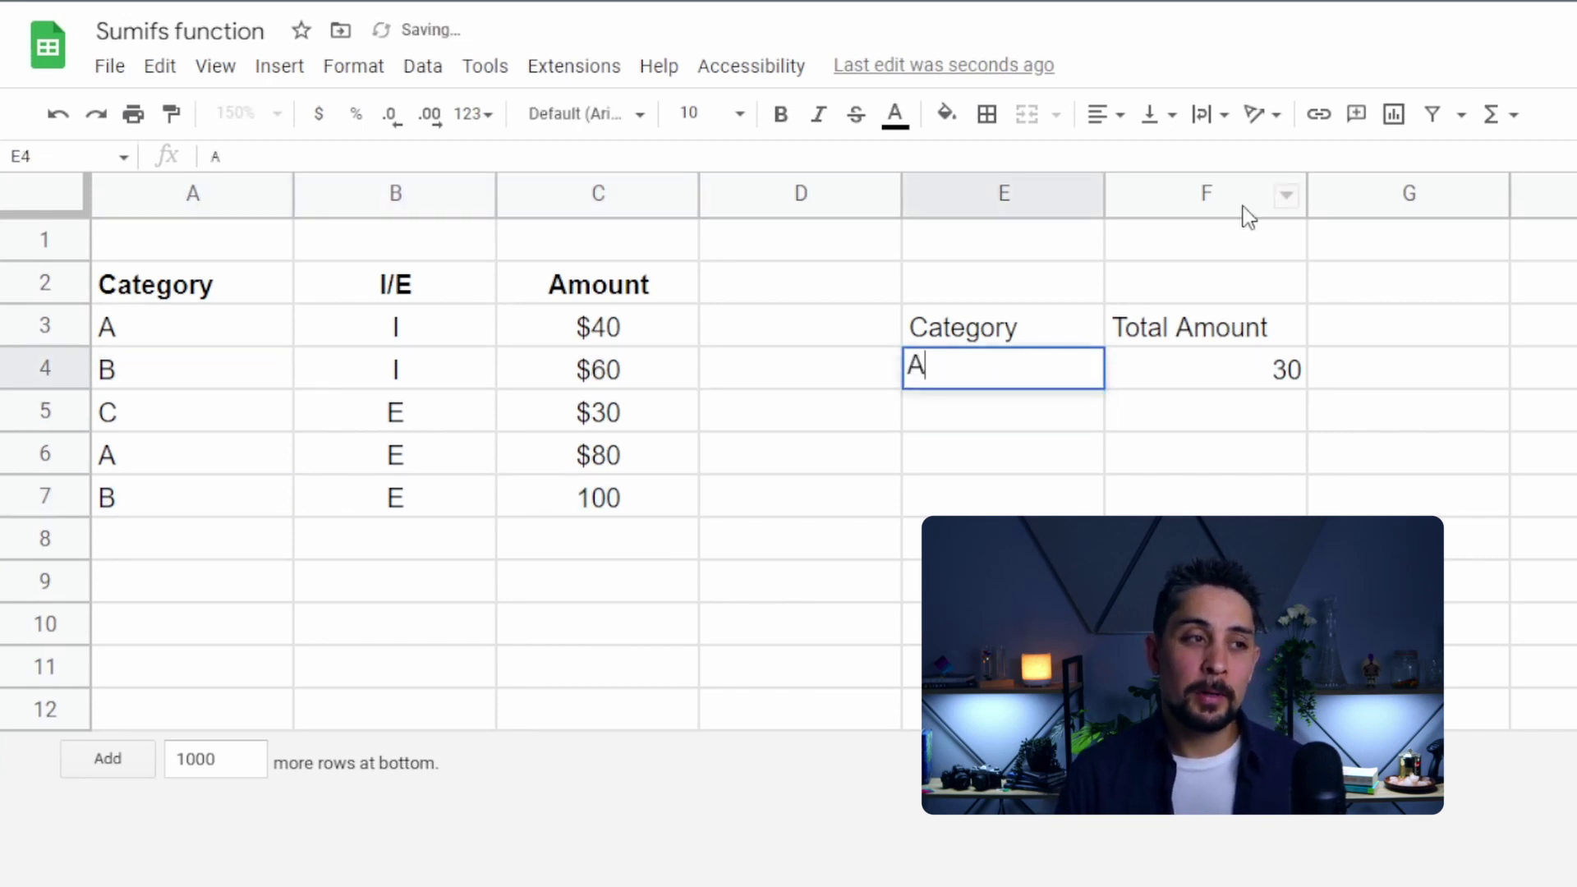
pyautogui.press('Return')
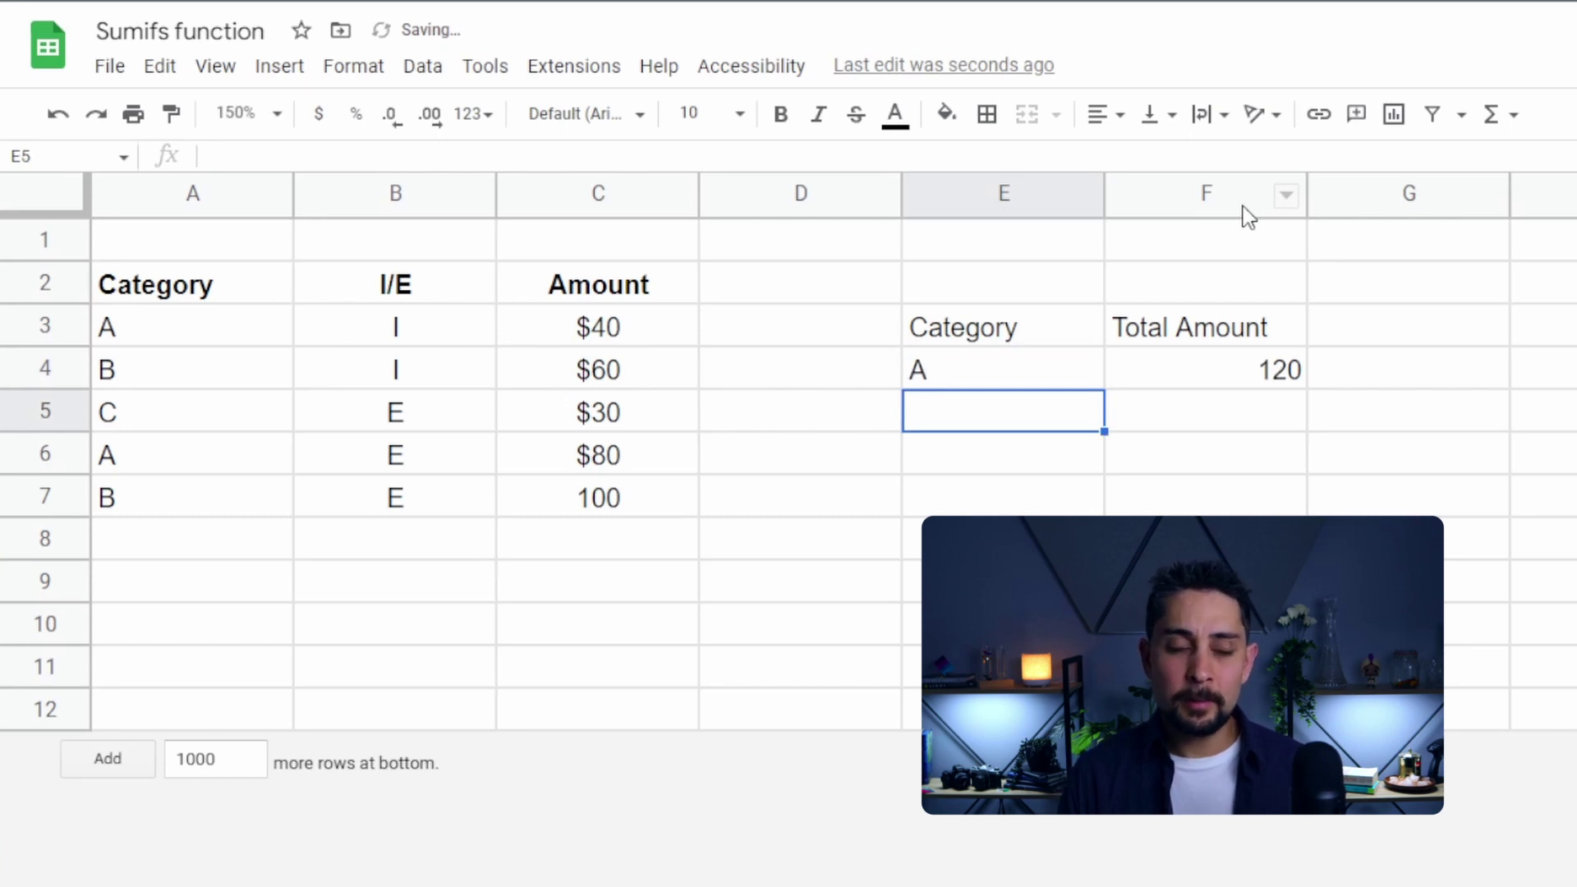
# Replace the category in E4 with a UNIQUE formula over A3:A12 and check the cells below it.
pyautogui.press('Up')
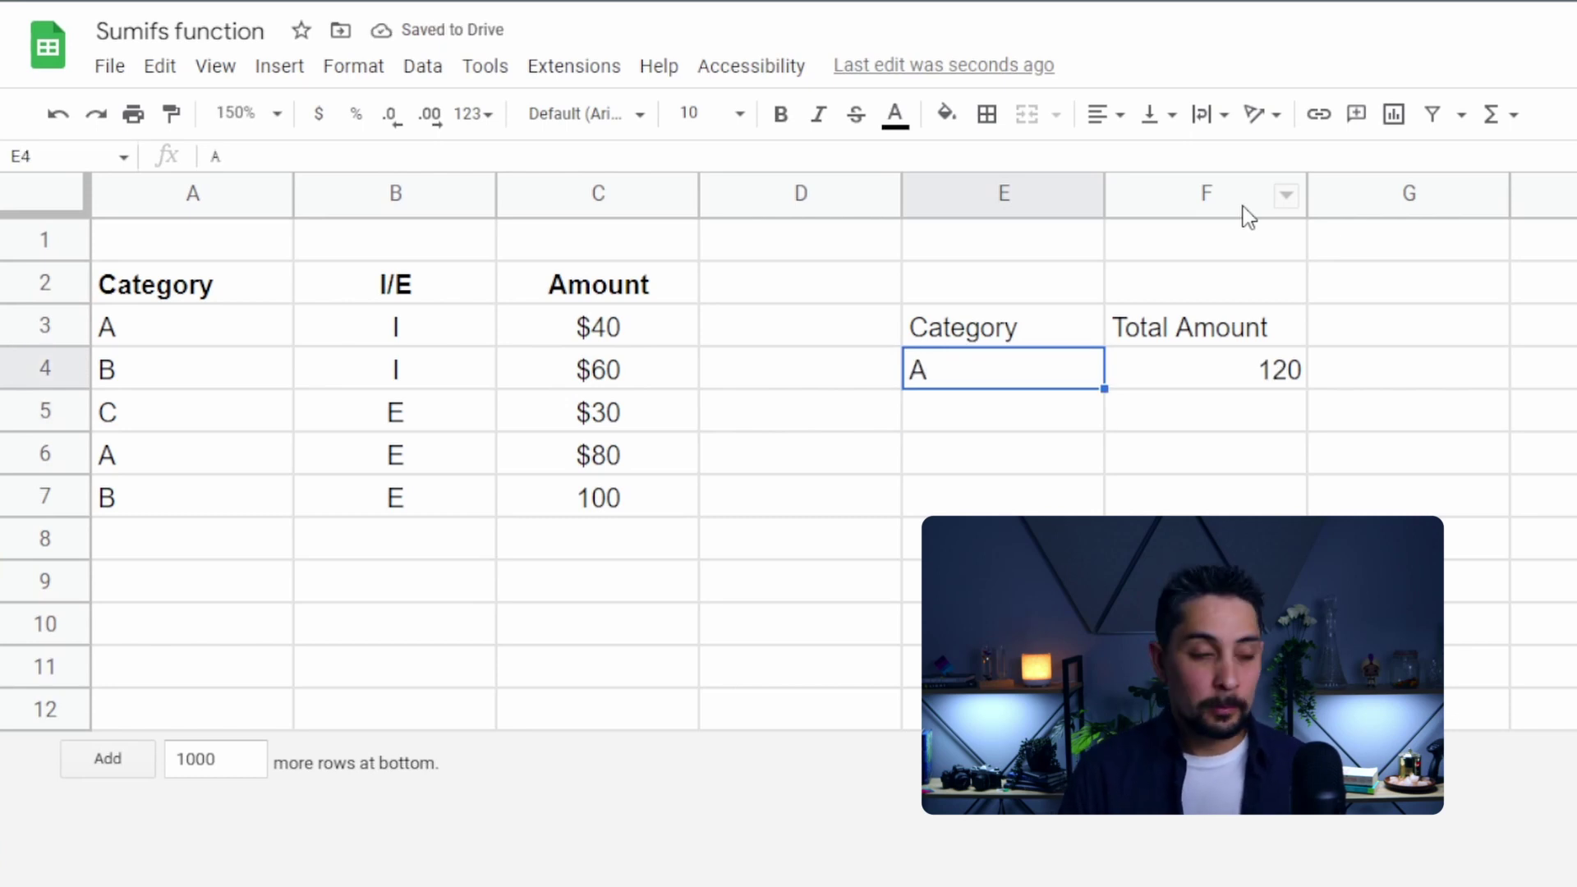
pyautogui.write('=uniqe')
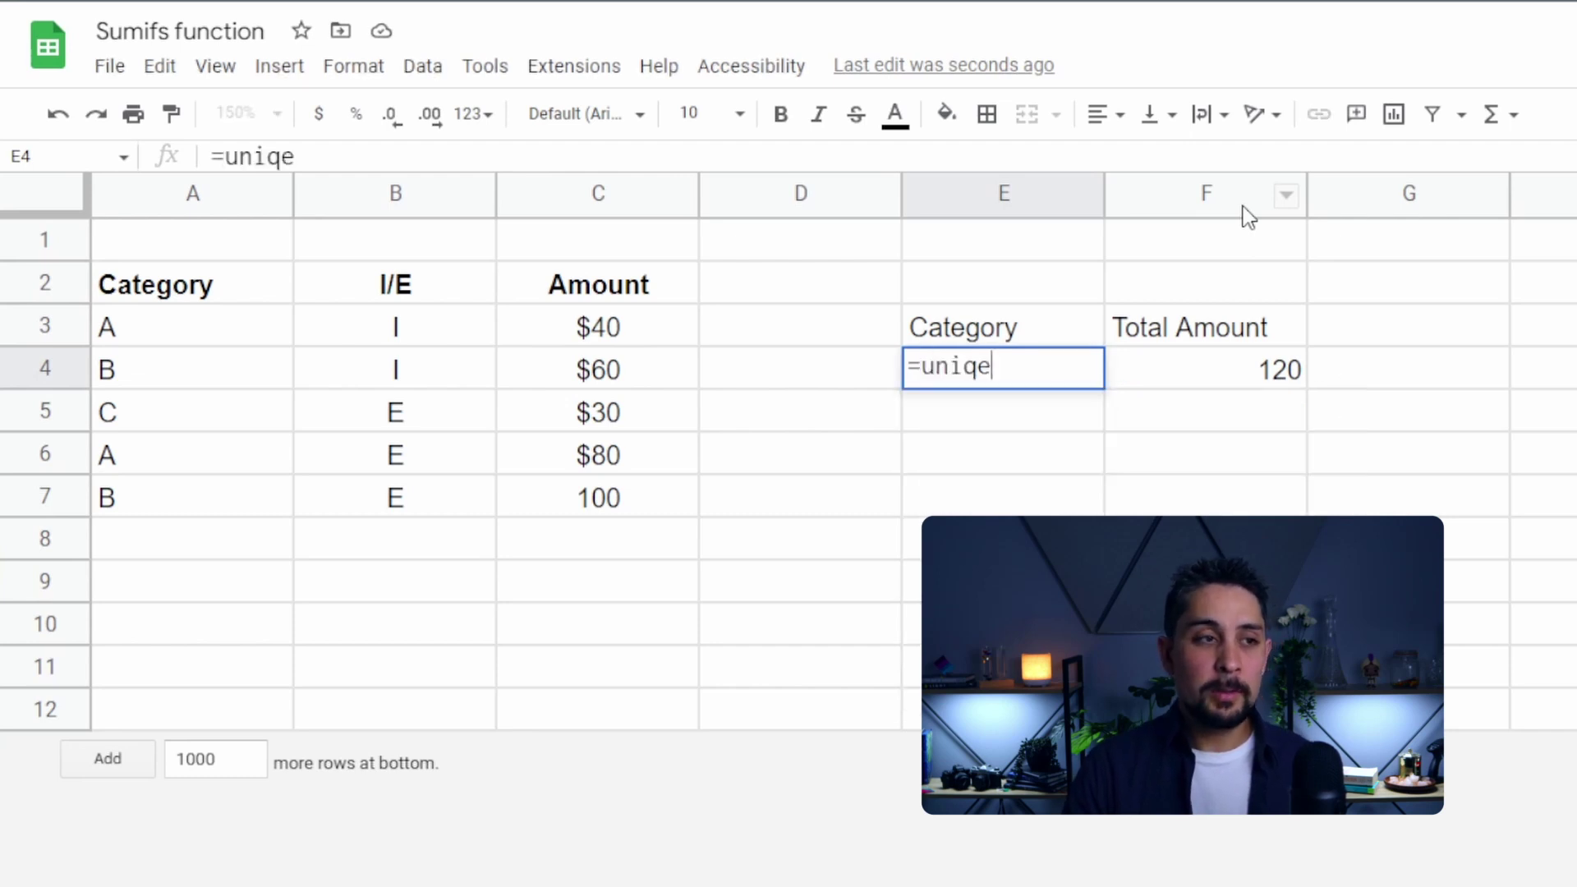
pyautogui.press('BackSpace')
pyautogui.write('ue(')
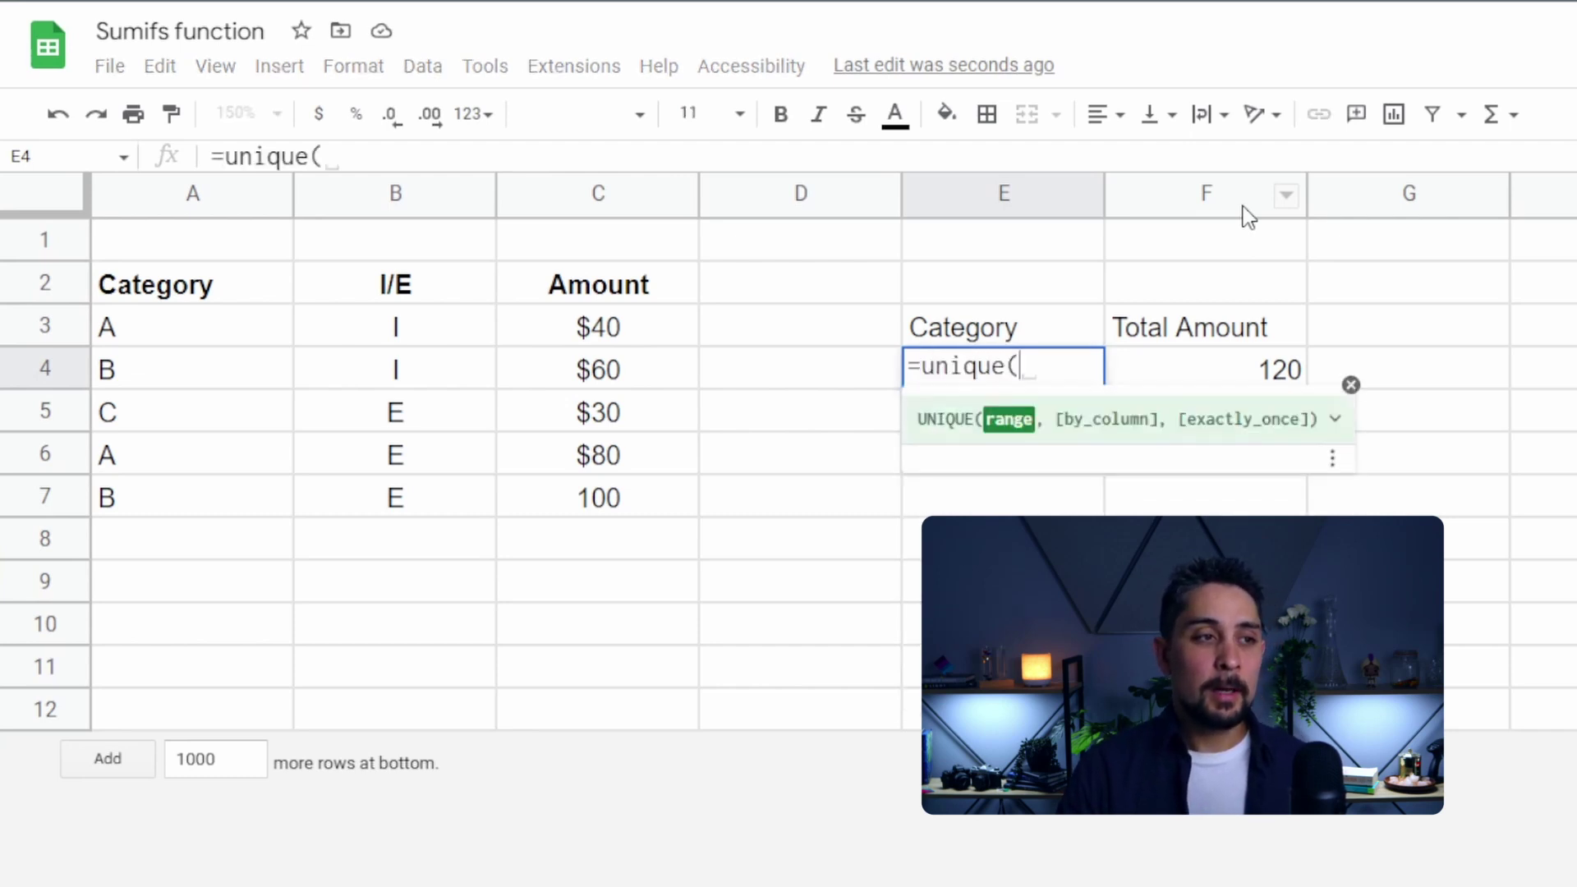
pyautogui.moveTo(166, 318); pyautogui.dragTo(182, 716)
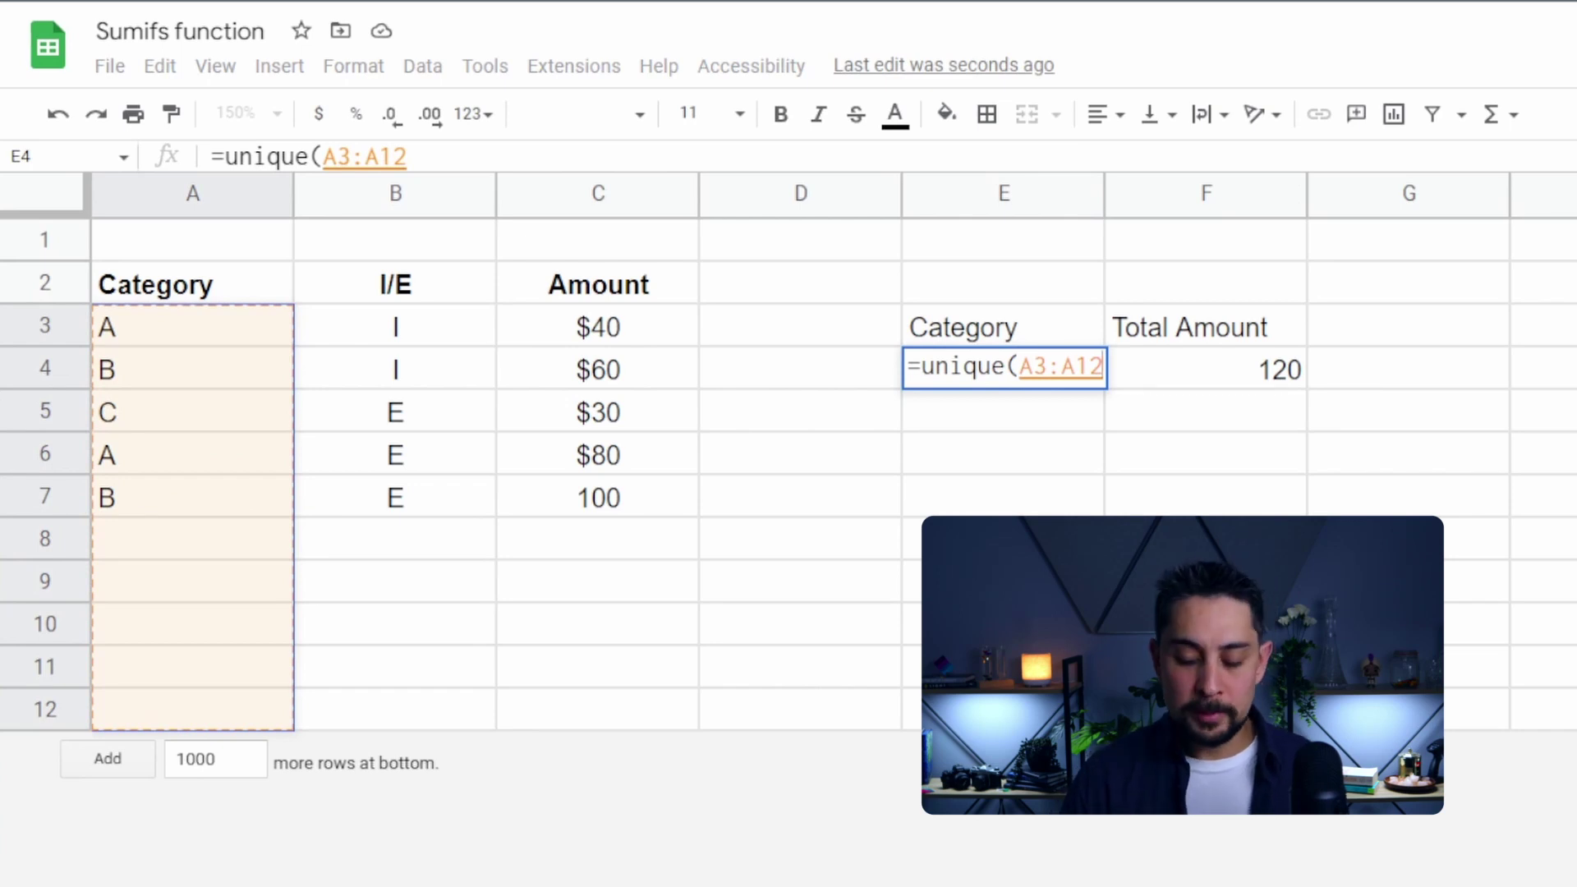
pyautogui.press('Return')
pyautogui.click(1003, 453)
pyautogui.click(1002, 411)
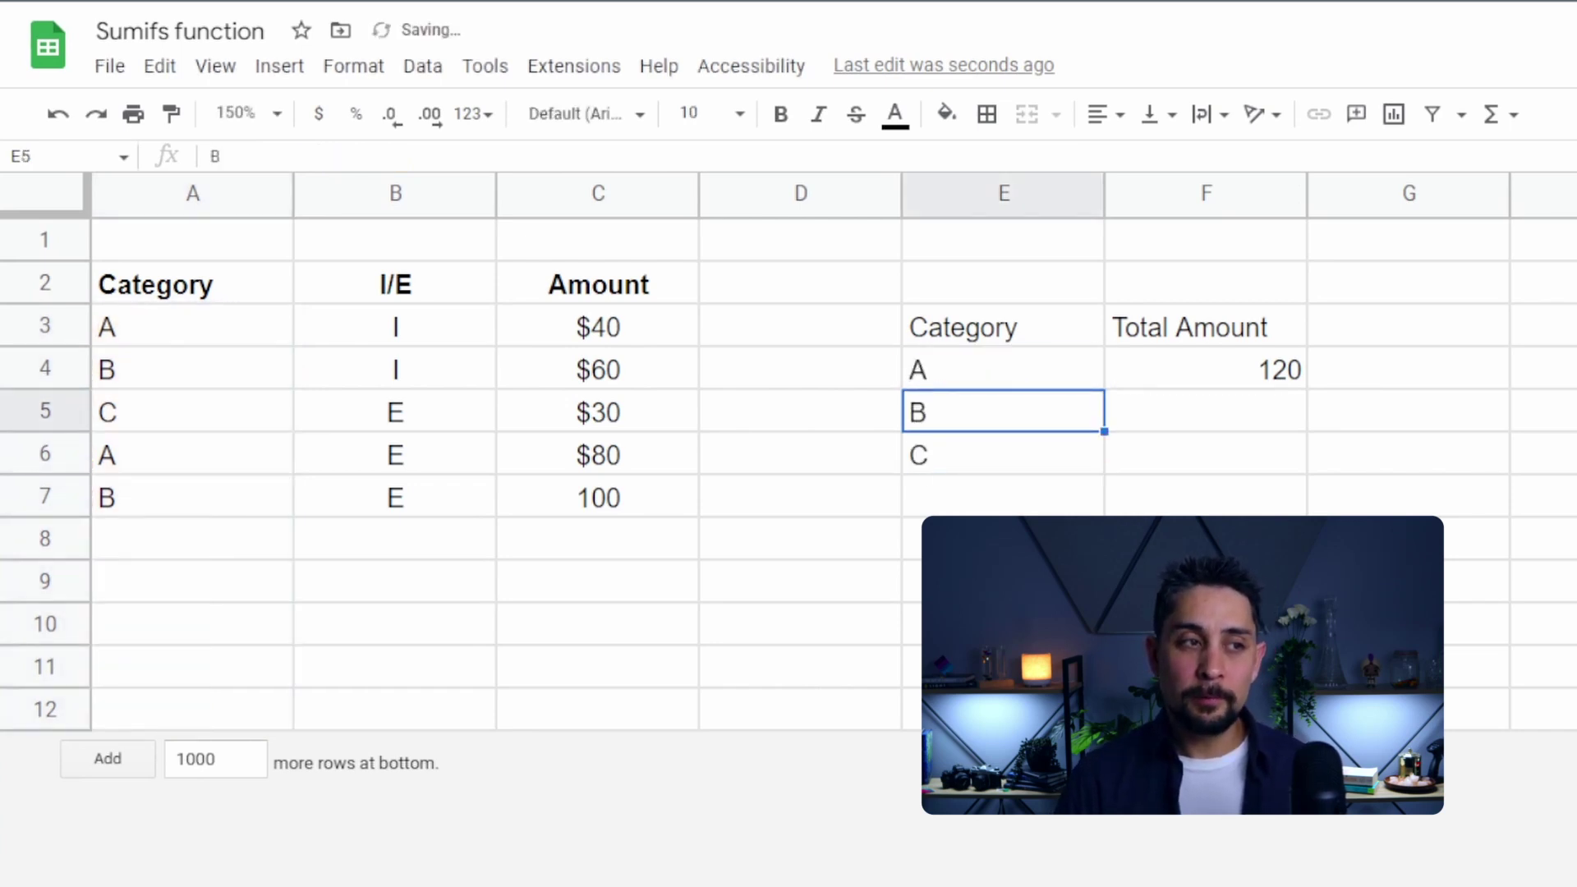
# Make the SUMIF ranges in F4 absolute as $A$3:$A and $C$3:$C, and fill the formula down to F6.
pyautogui.click(1002, 368)
pyautogui.click(1205, 369)
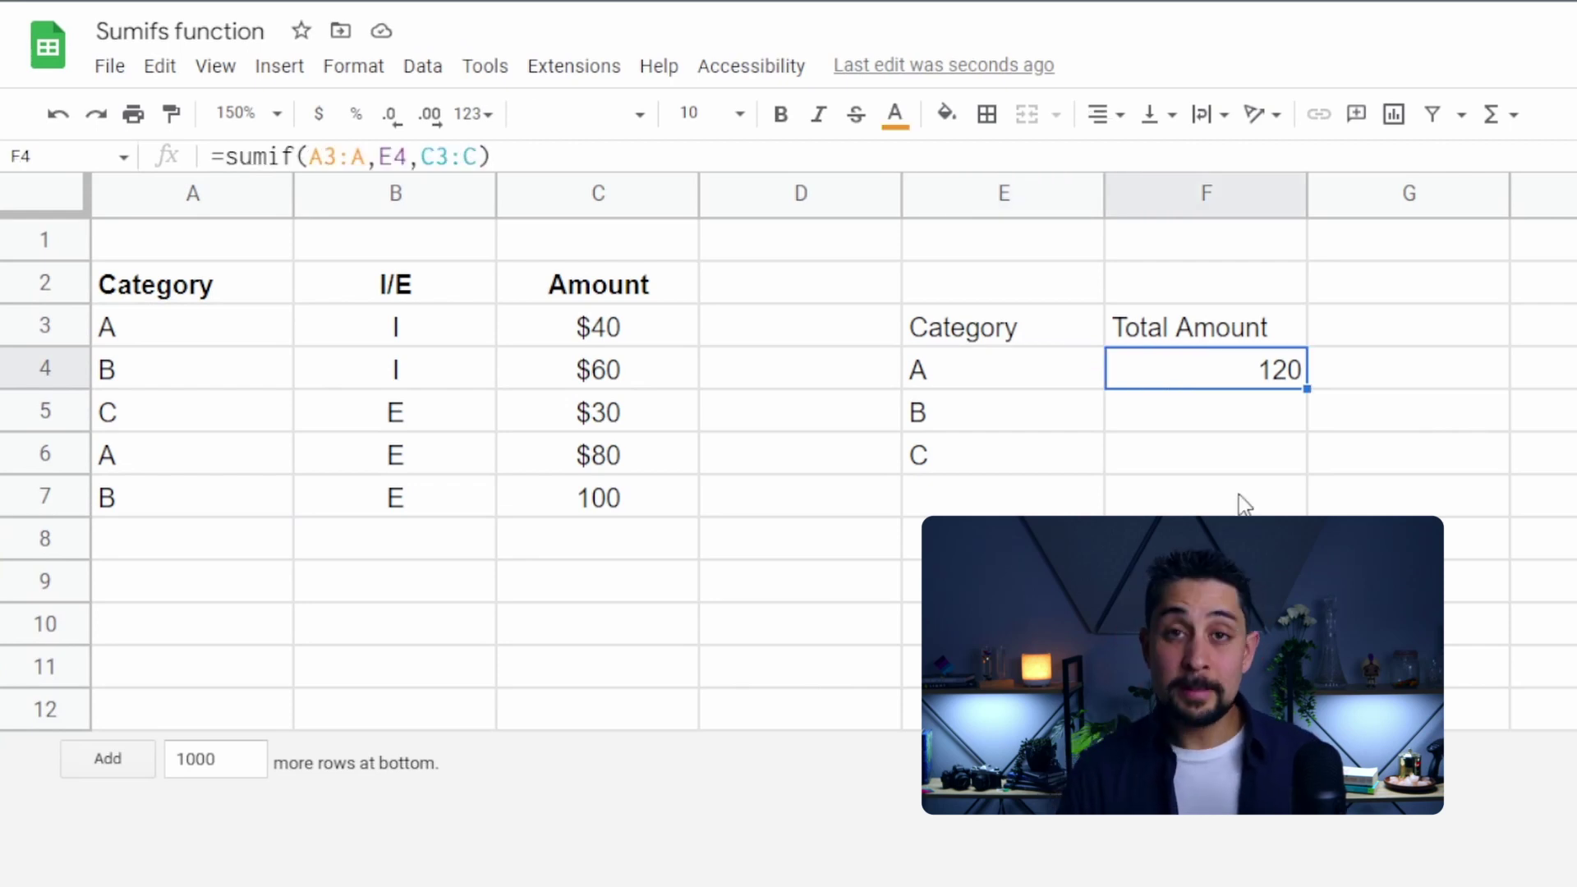
pyautogui.press('Return')
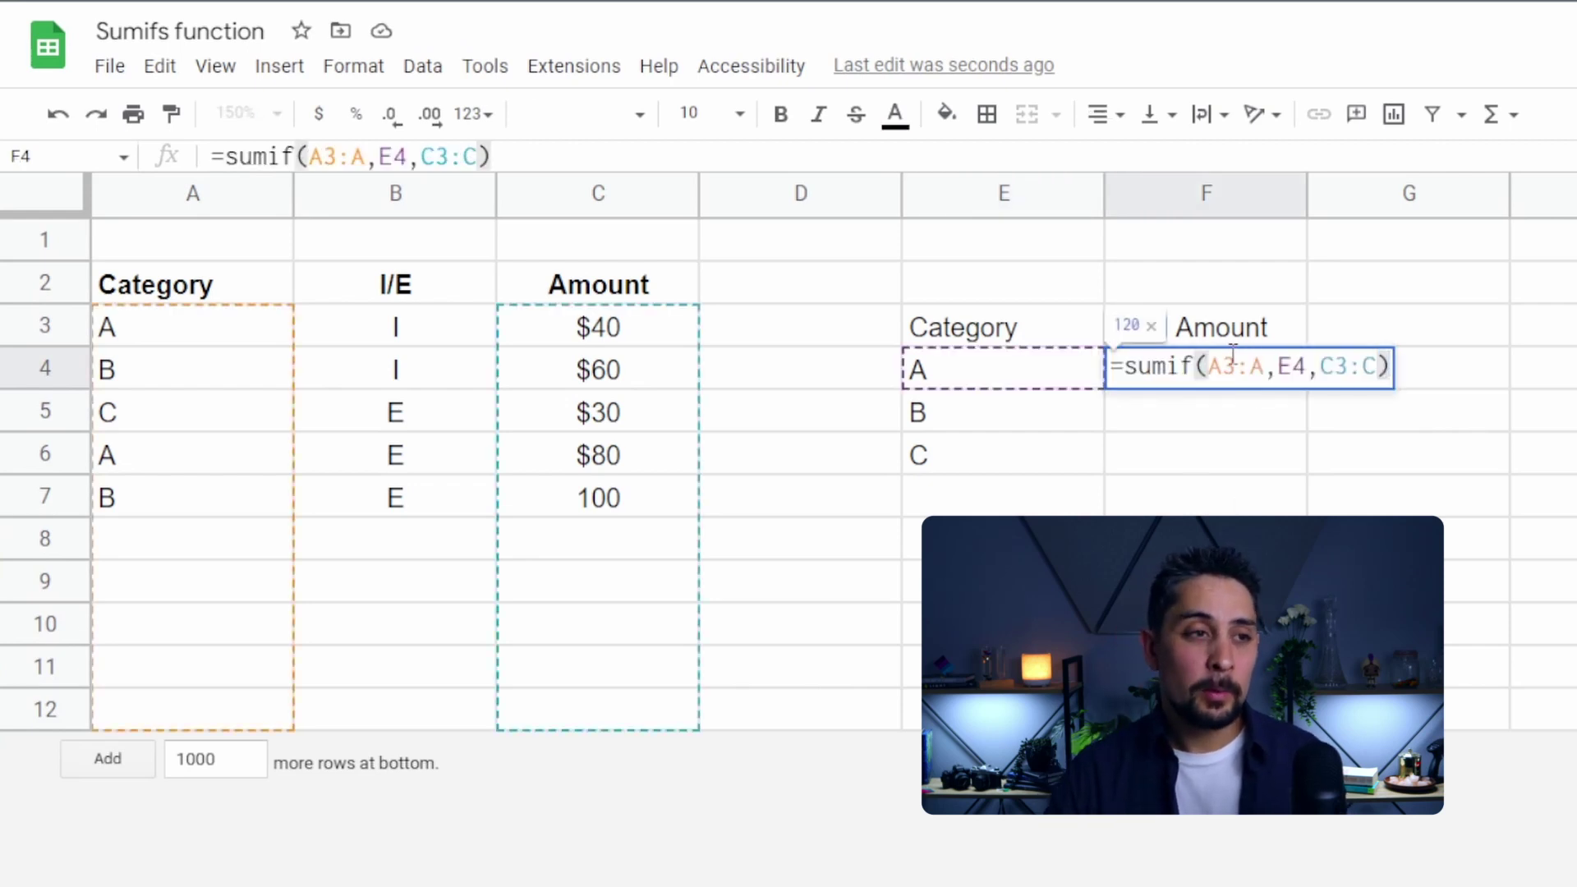
pyautogui.click(1235, 365)
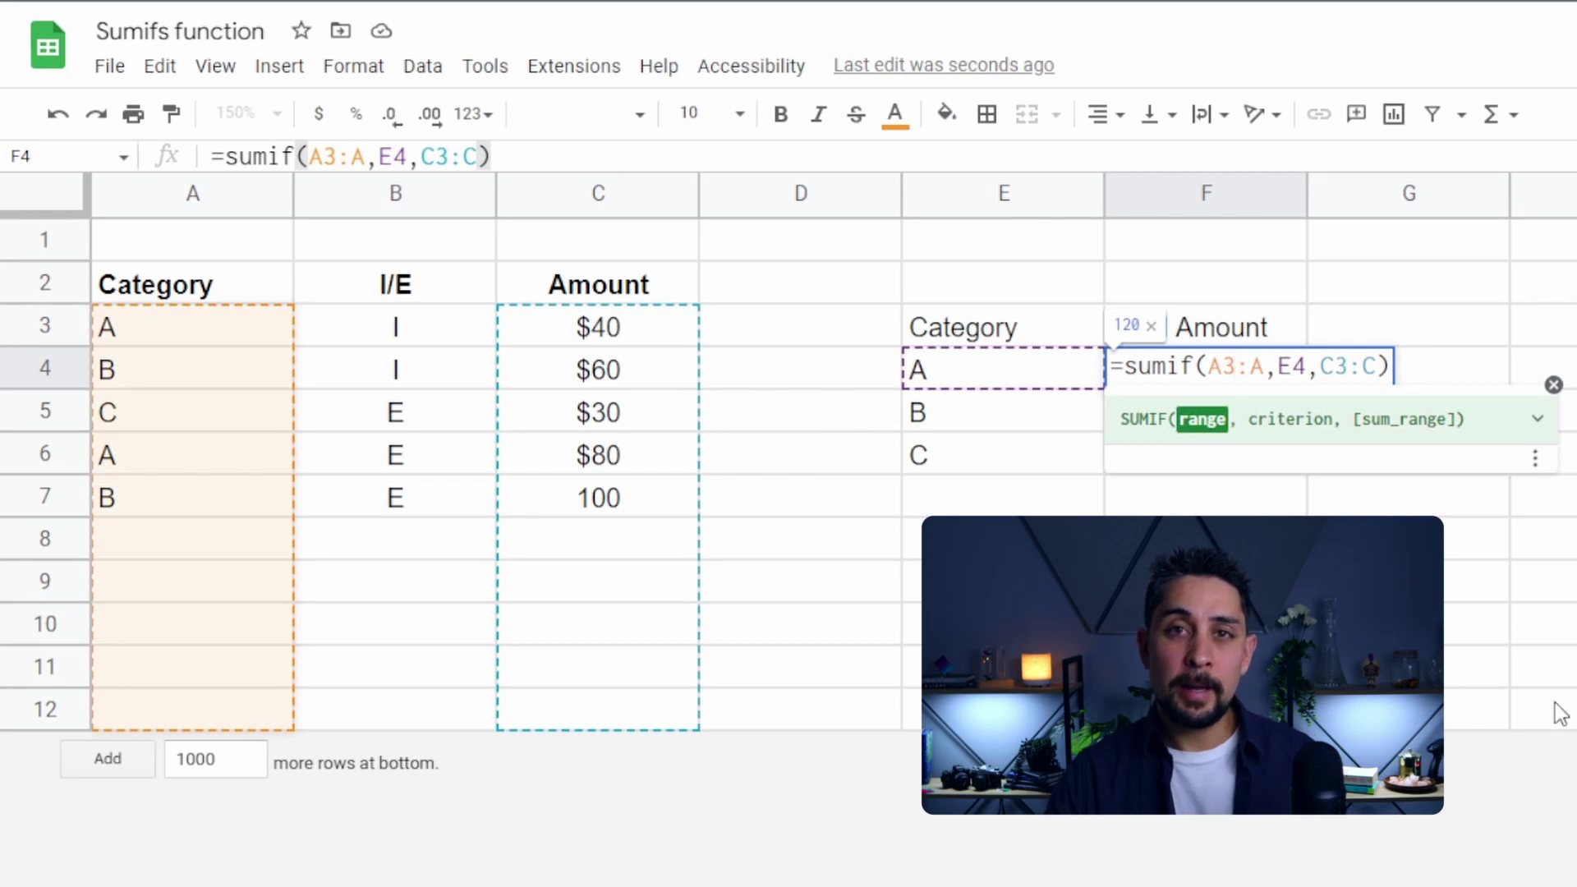
pyautogui.press('F4')
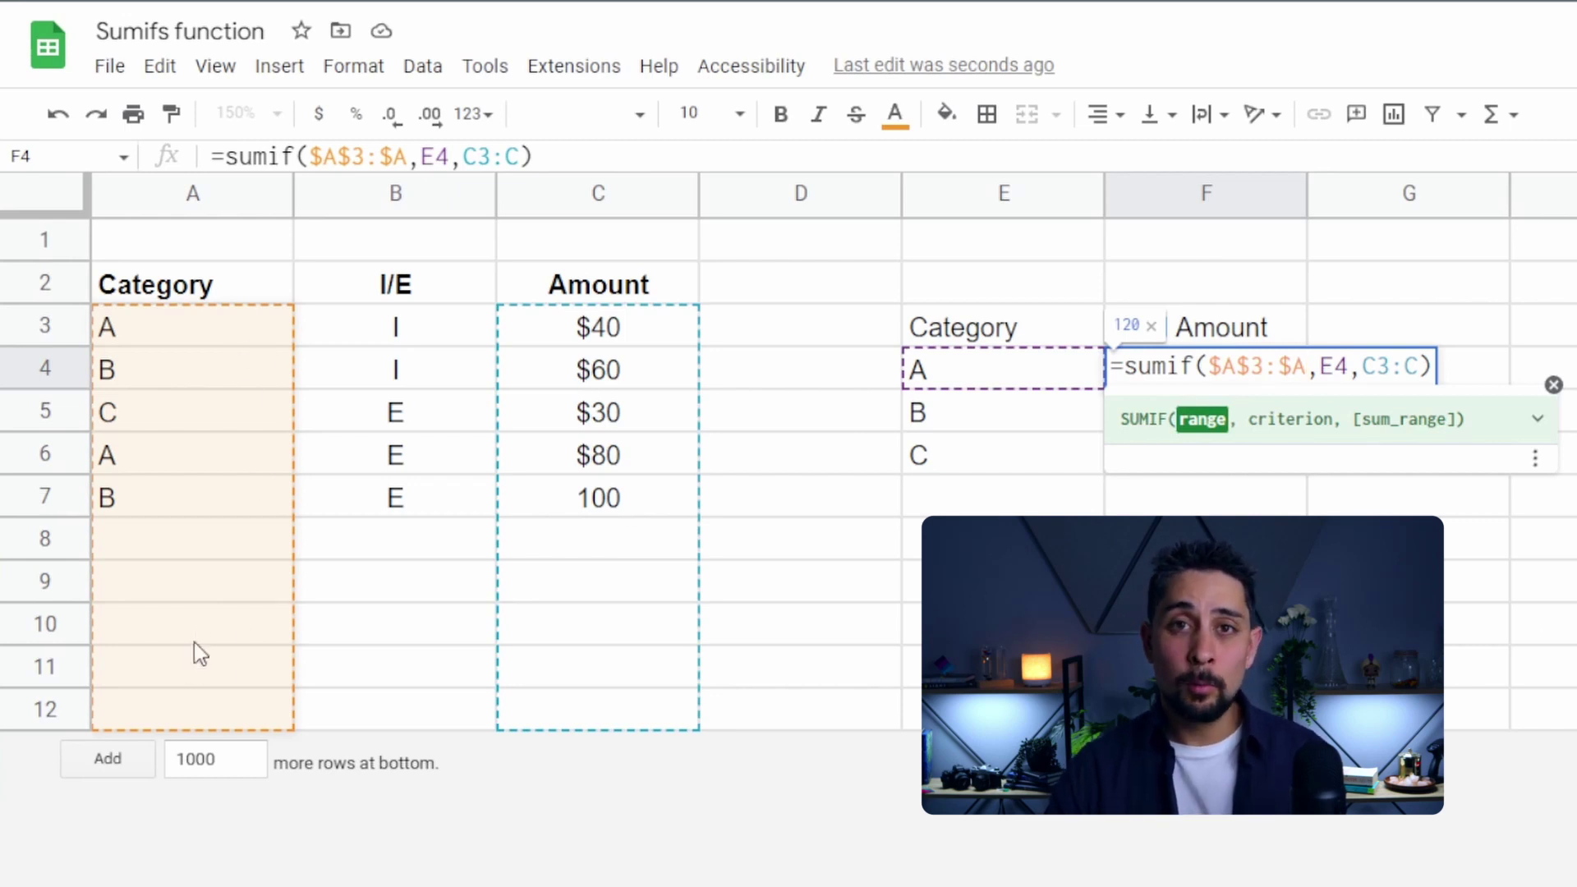
pyautogui.click(1405, 366)
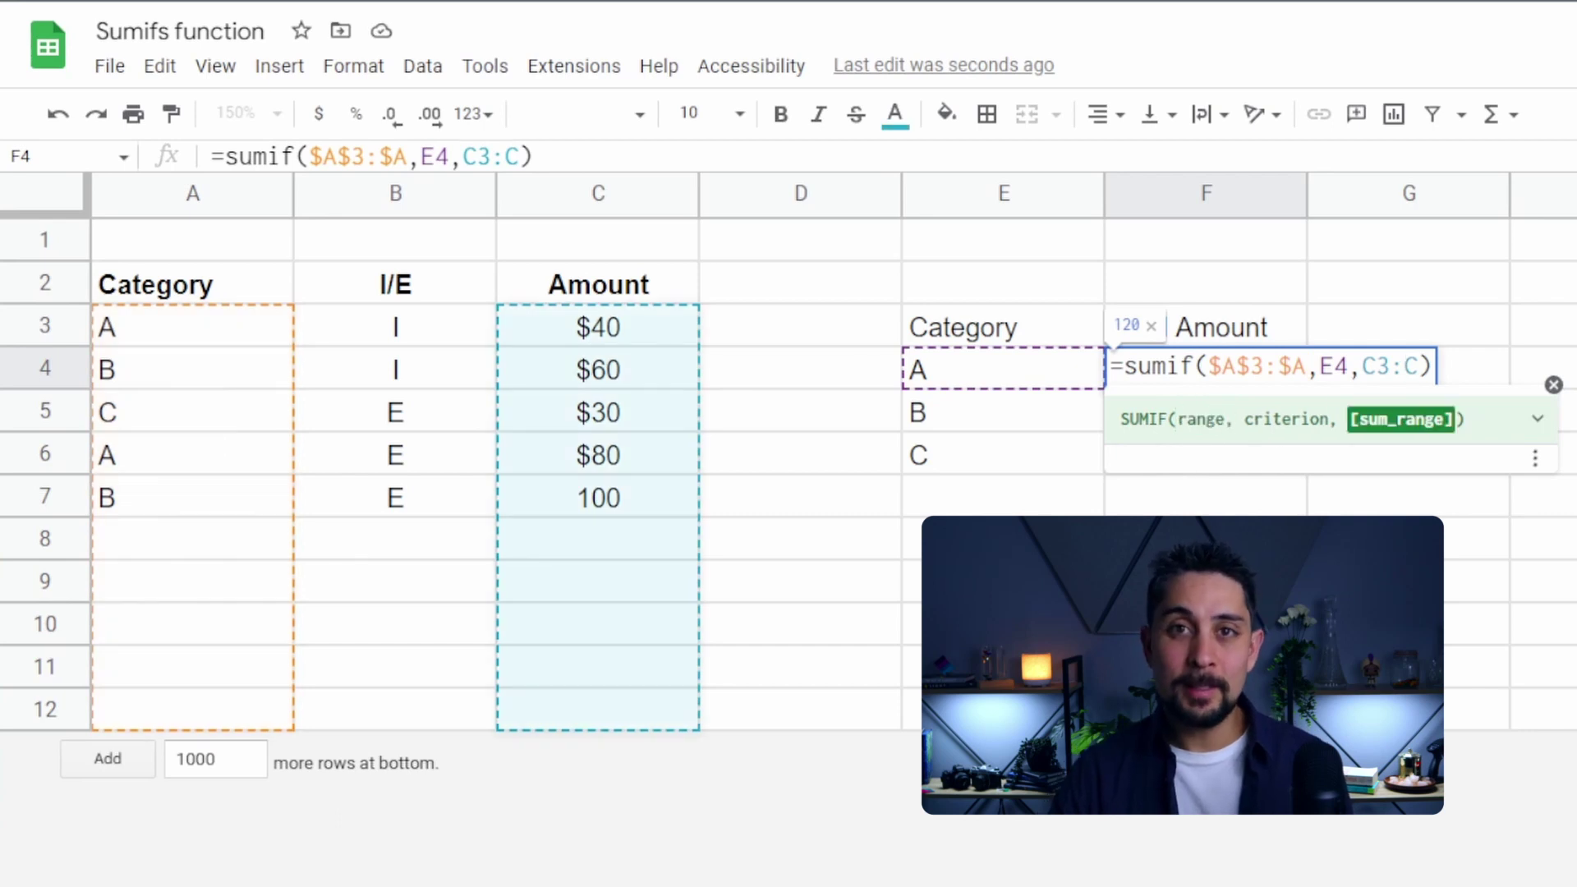
pyautogui.press('F4')
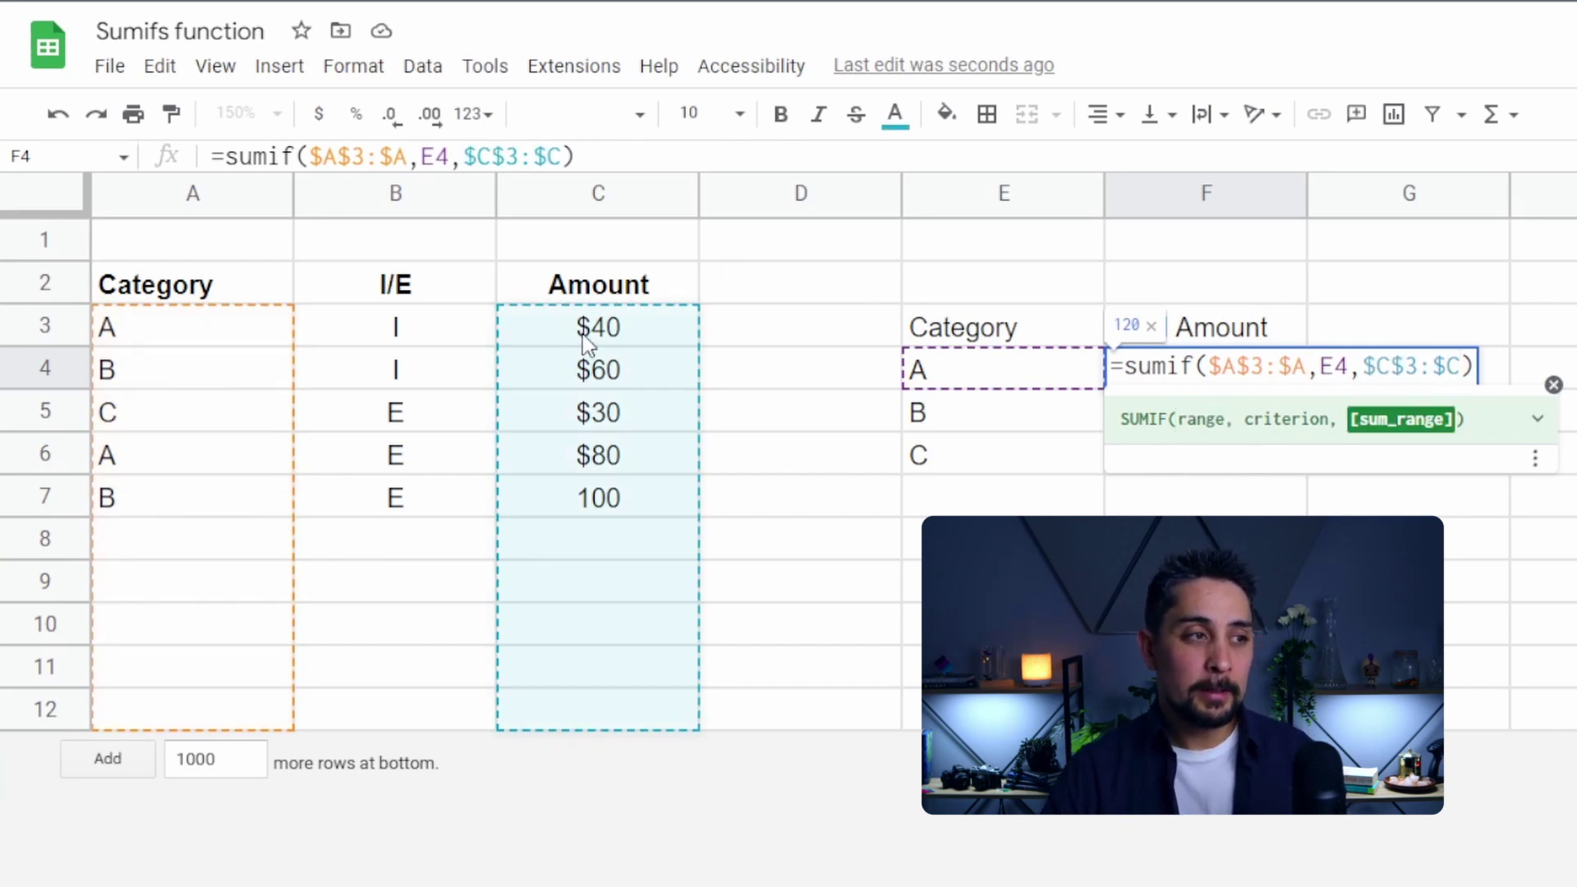
pyautogui.press('Return')
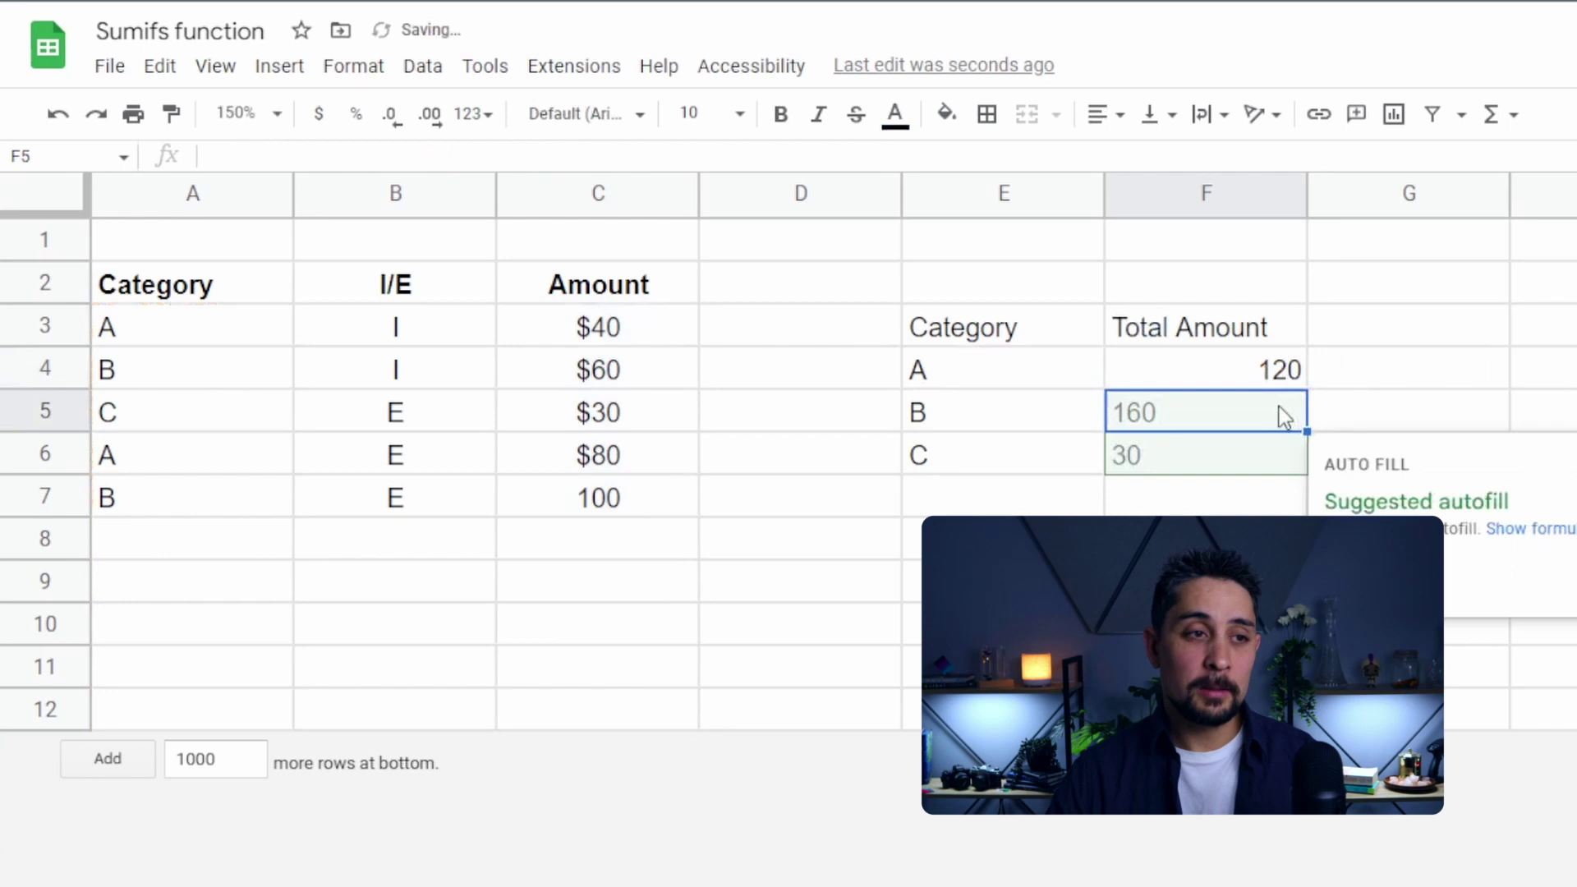
pyautogui.click(1239, 376)
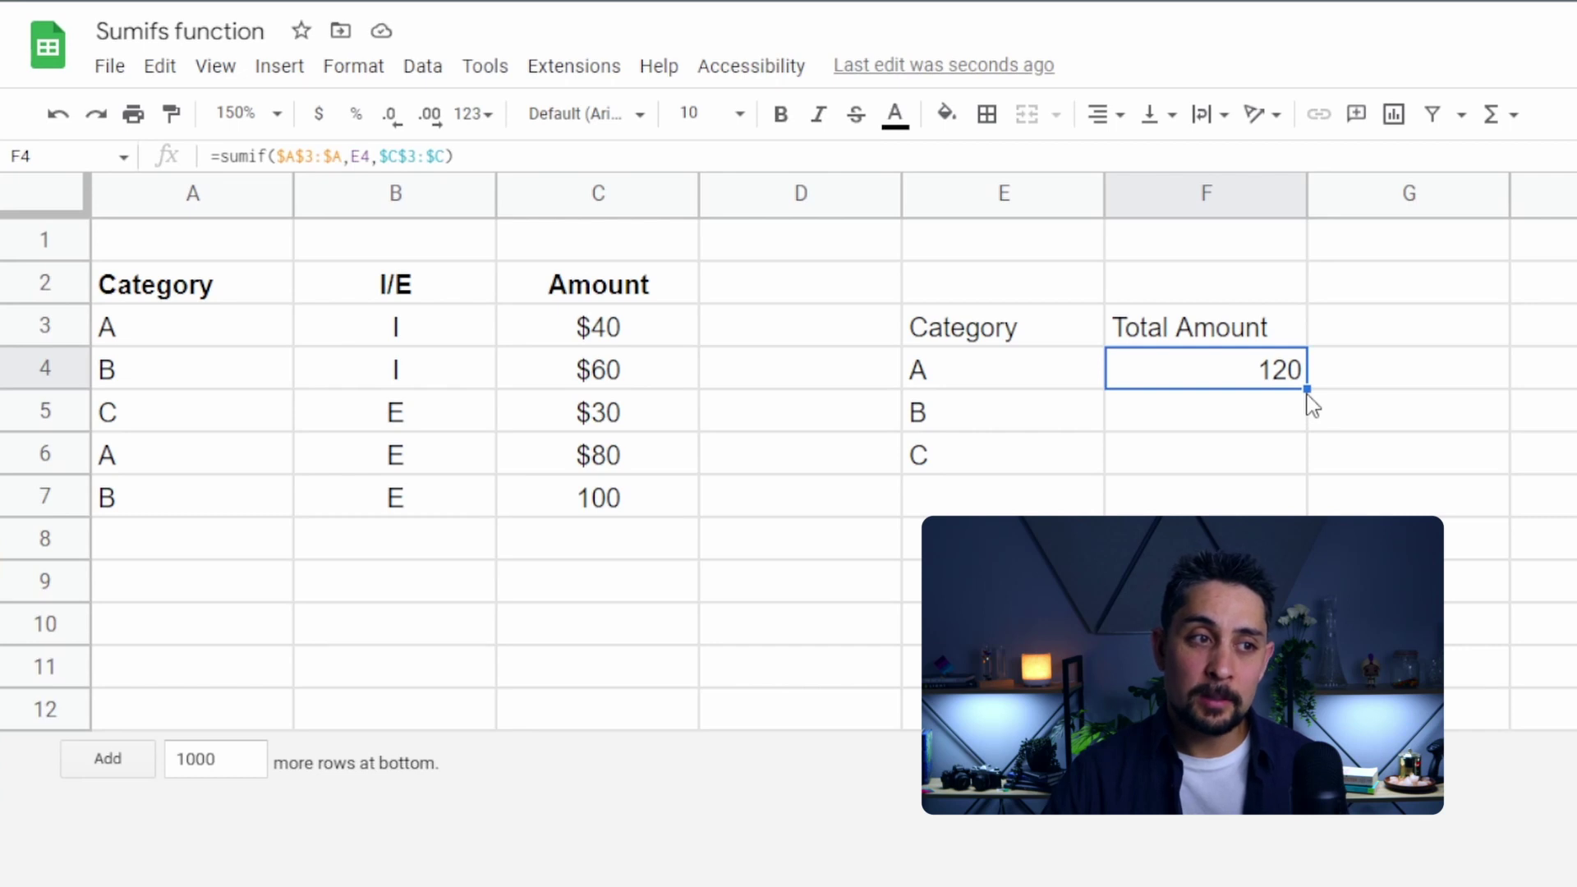
pyautogui.moveTo(1305, 384); pyautogui.dragTo(1311, 474)
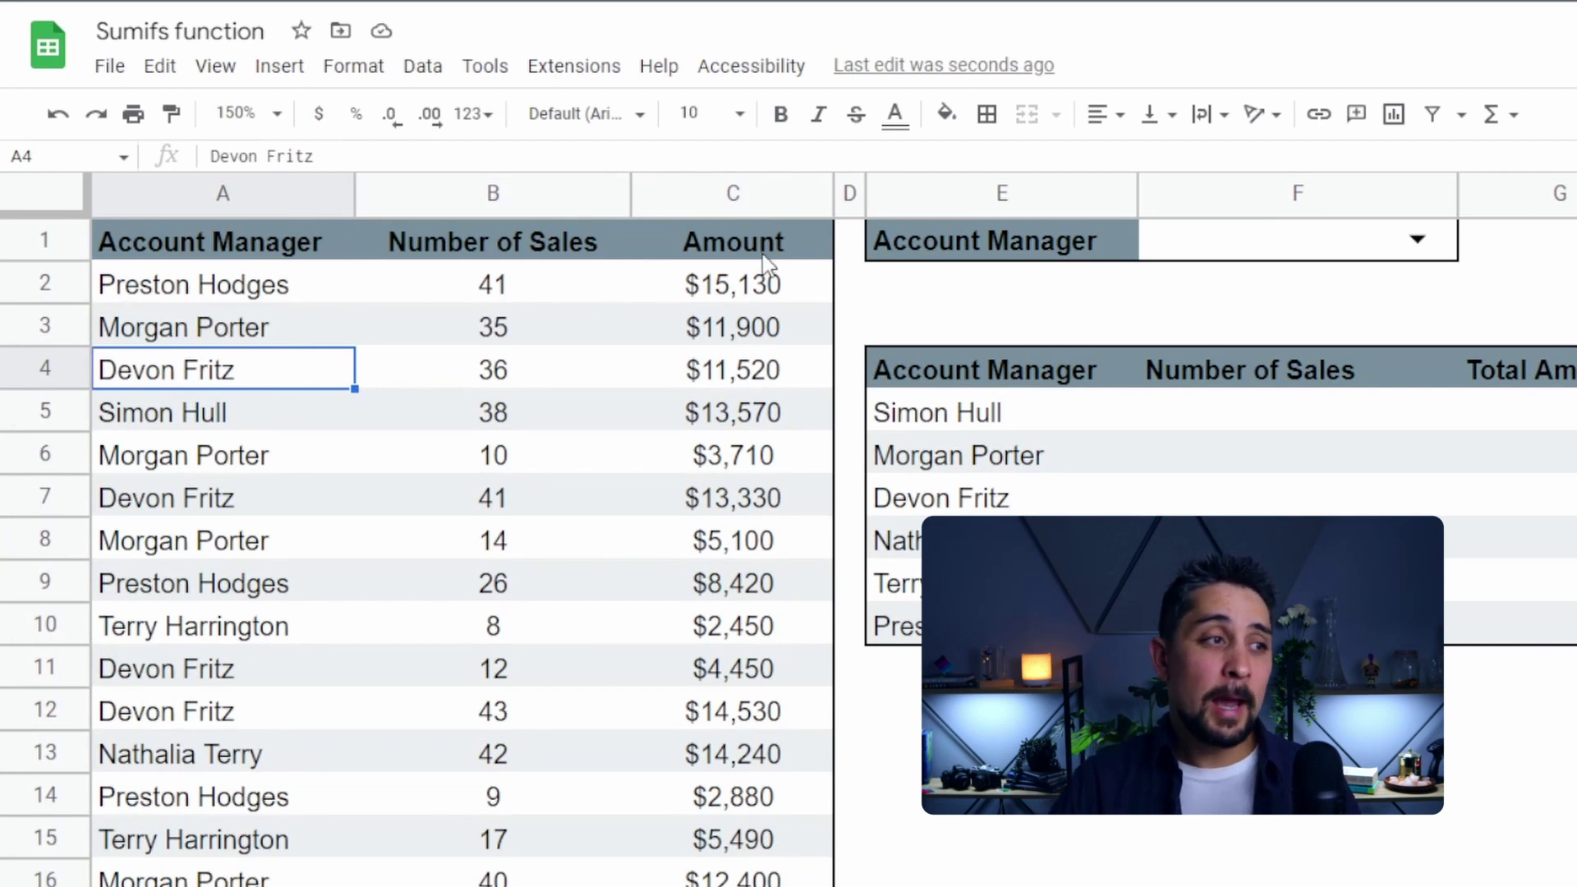
# On the account manager sales sheet, look over the manager selector and the summary table's Number of Sales and Total Amount columns.
pyautogui.moveTo(1002, 241); pyautogui.dragTo(1523, 286)
pyautogui.click(1387, 581)
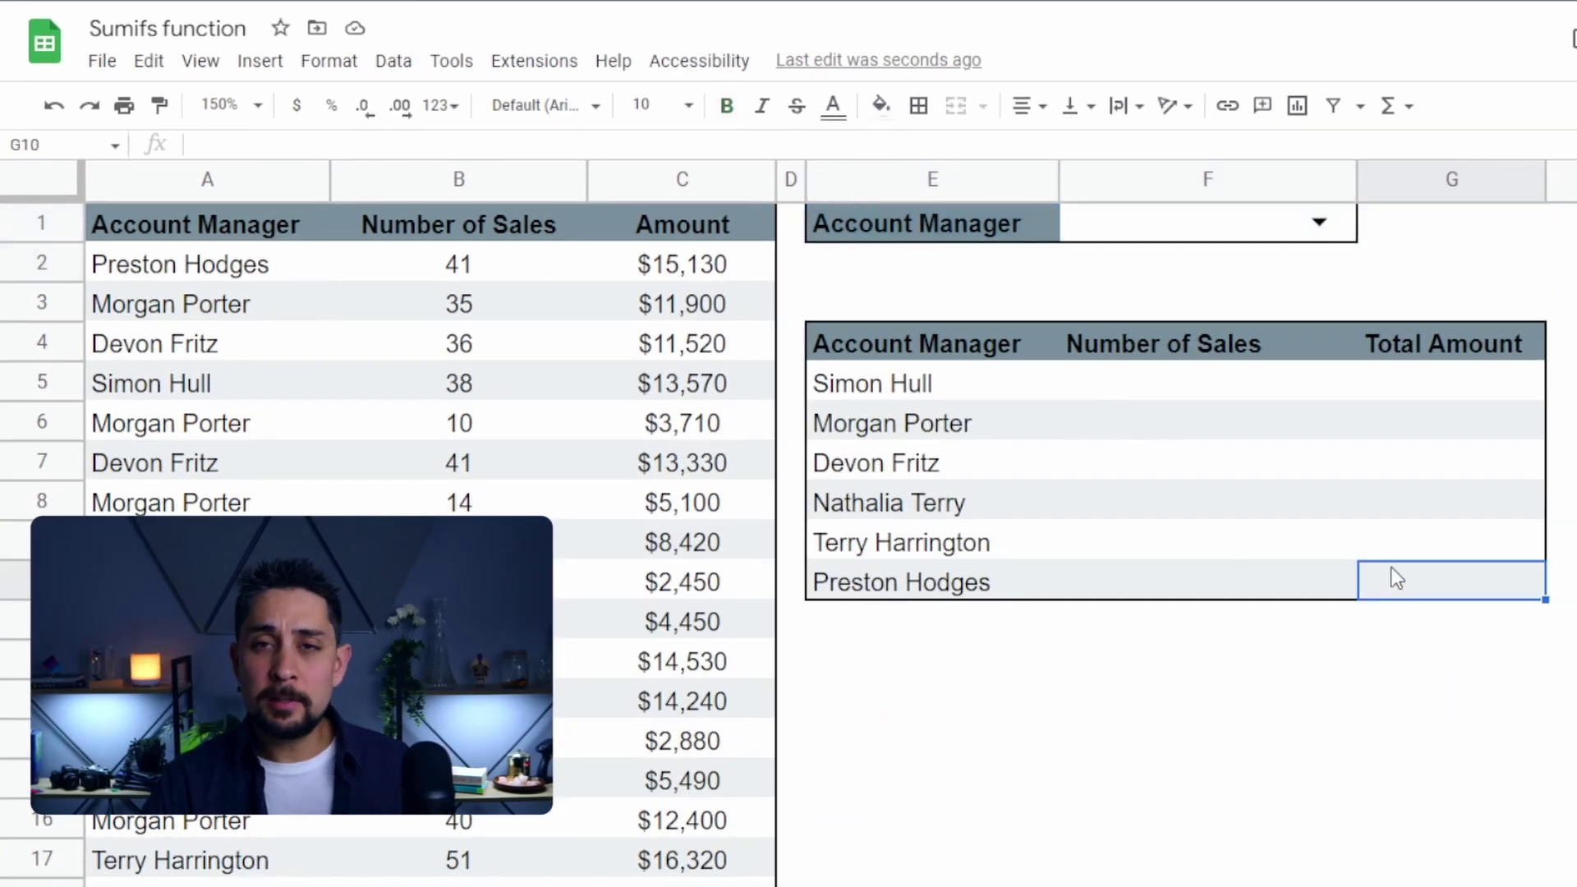
pyautogui.moveTo(1186, 360); pyautogui.dragTo(1465, 567)
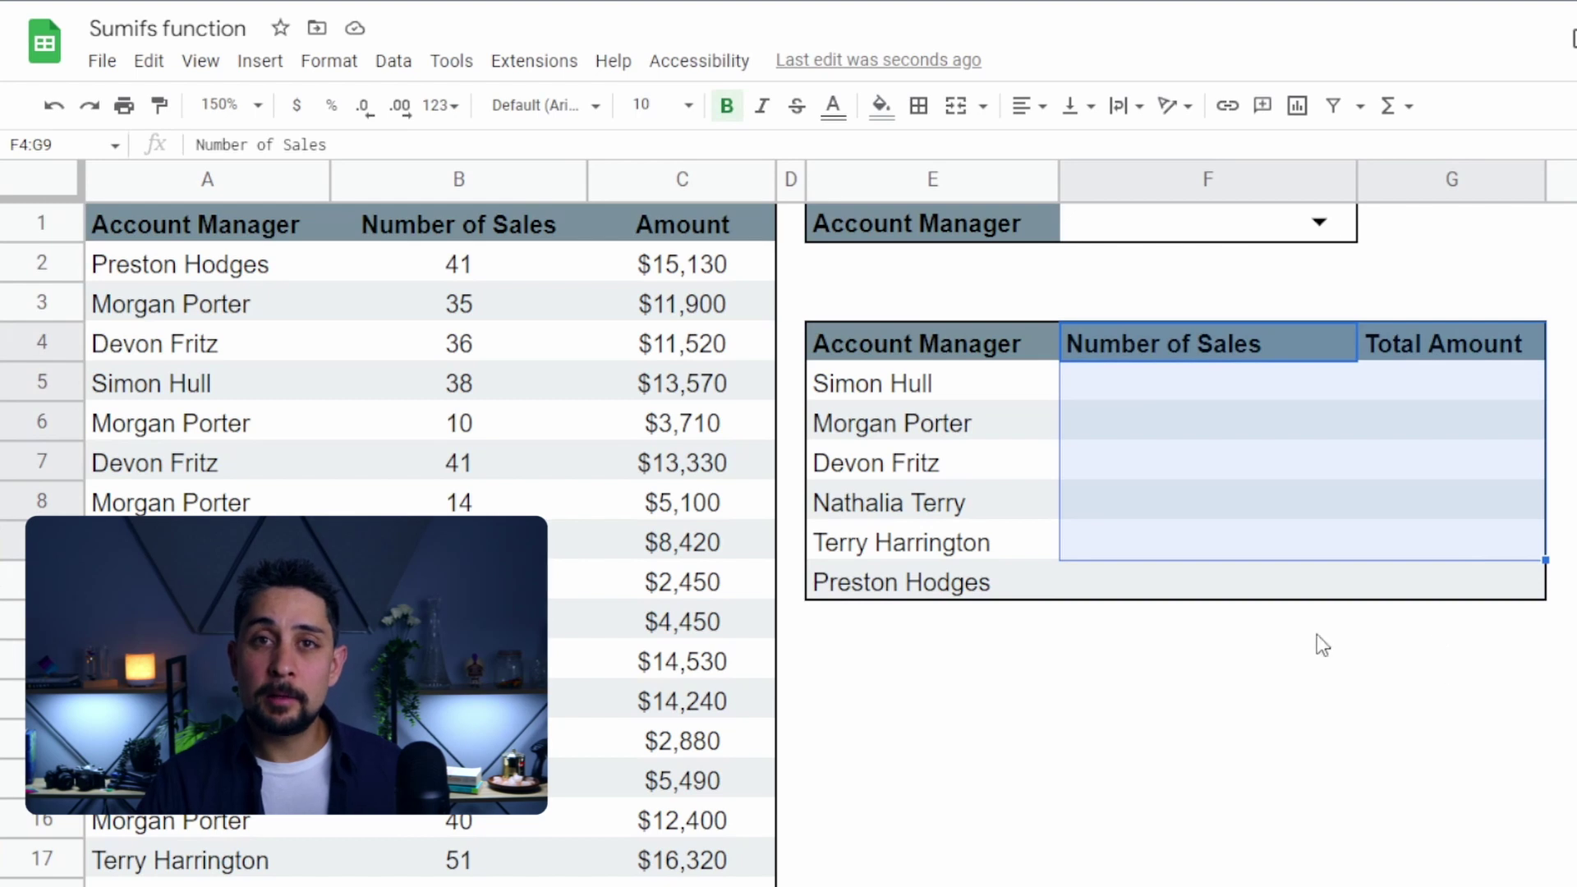
pyautogui.click(864, 424)
pyautogui.moveTo(956, 383); pyautogui.dragTo(1450, 591)
# Enter a SUMIF formula in F5 with criteria range A2:A, criterion E5 and sum range B2:B.
pyautogui.press('Right')
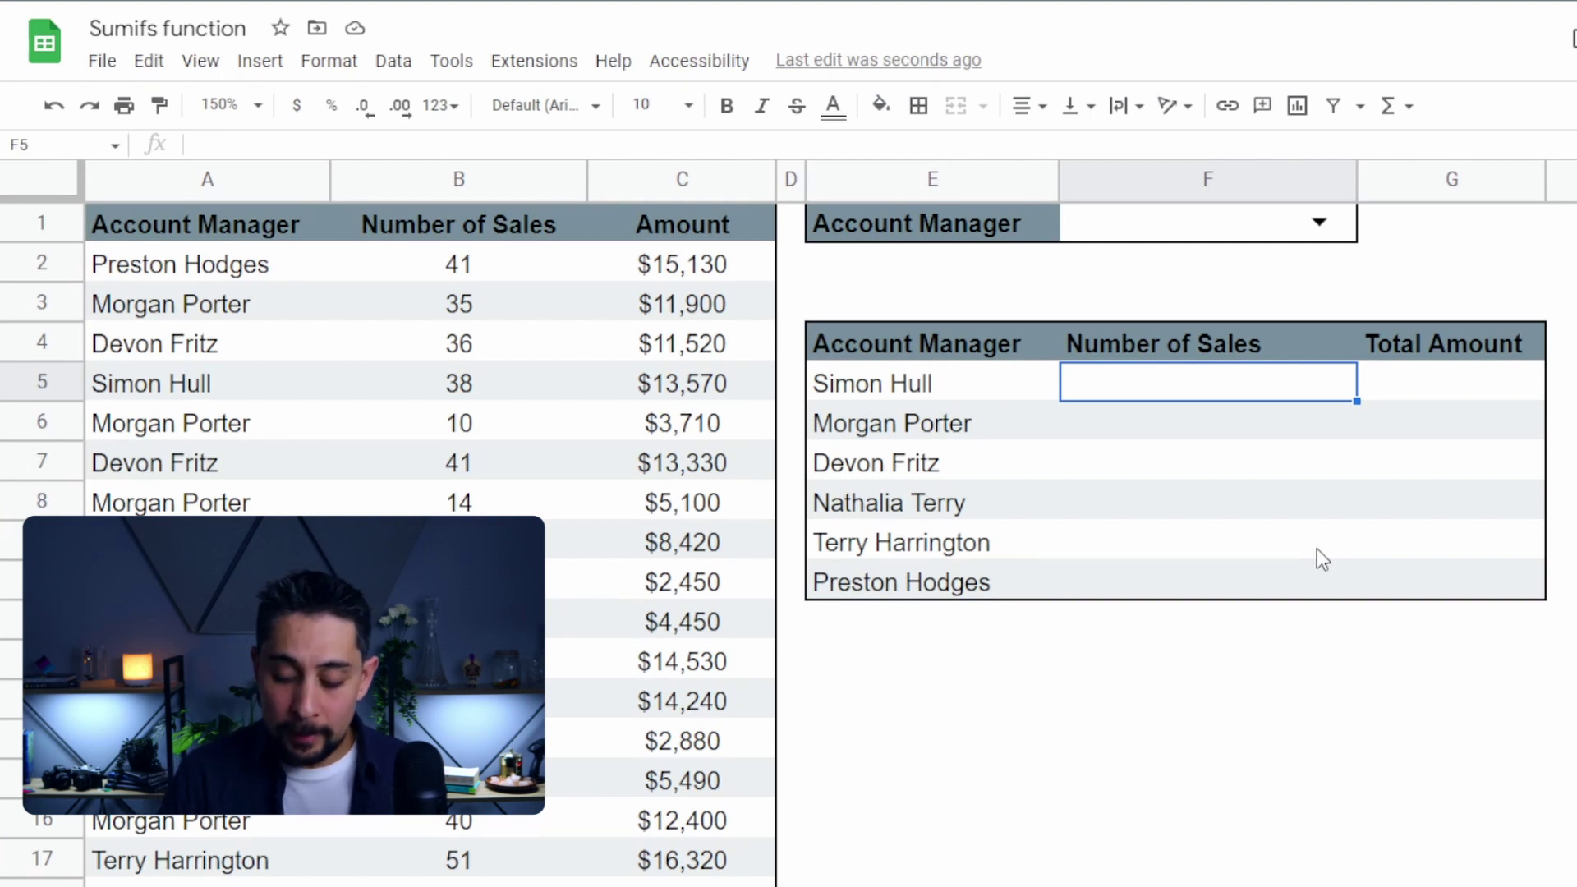
pyautogui.write('=sumif')
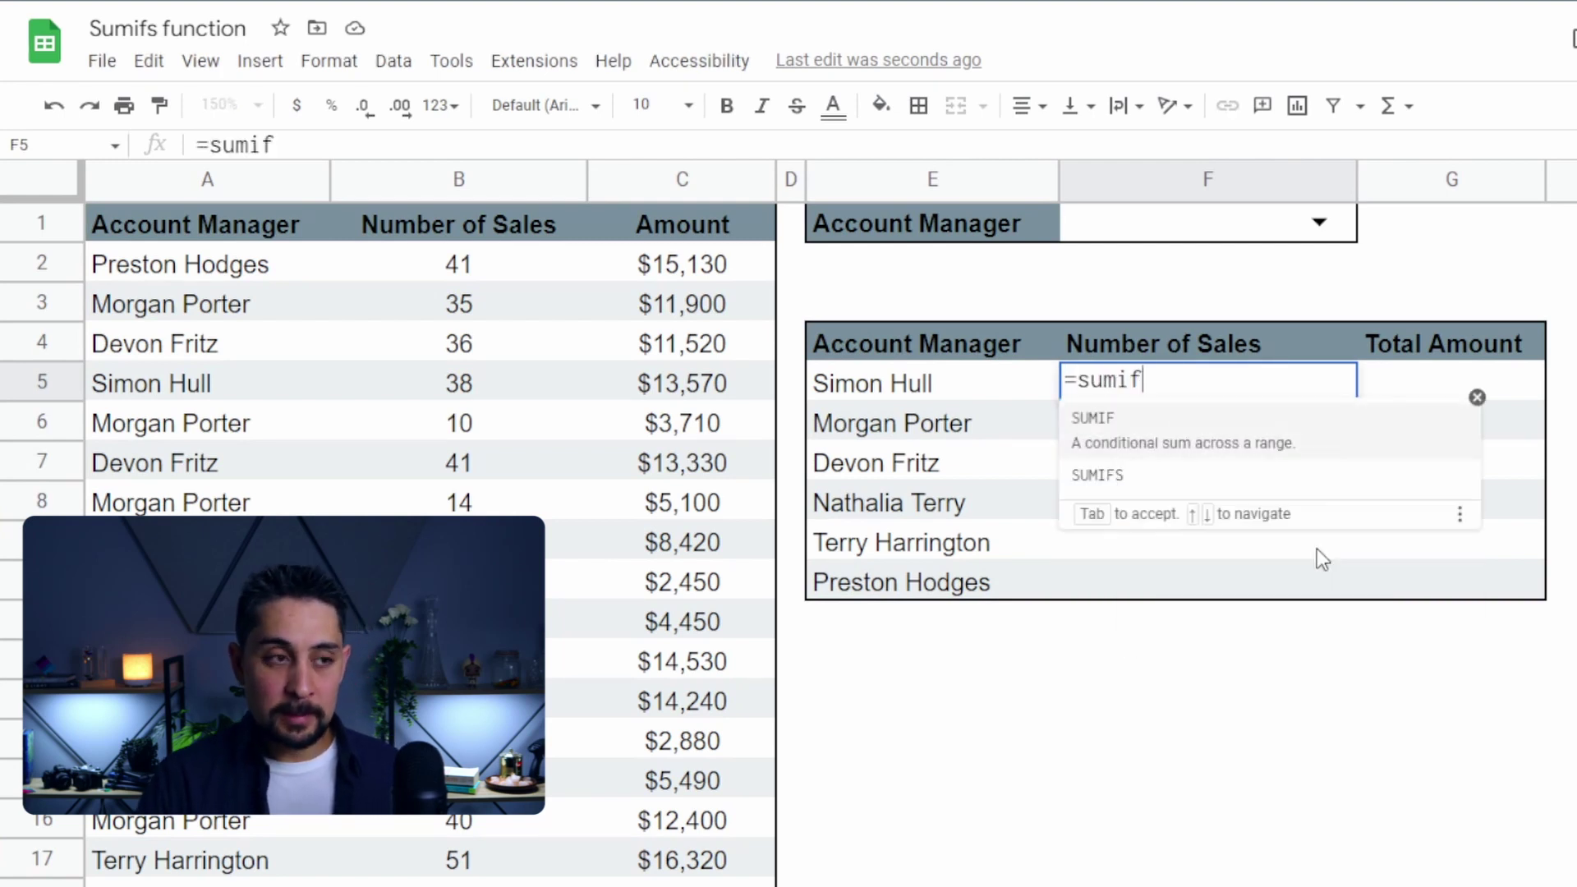
pyautogui.write('(')
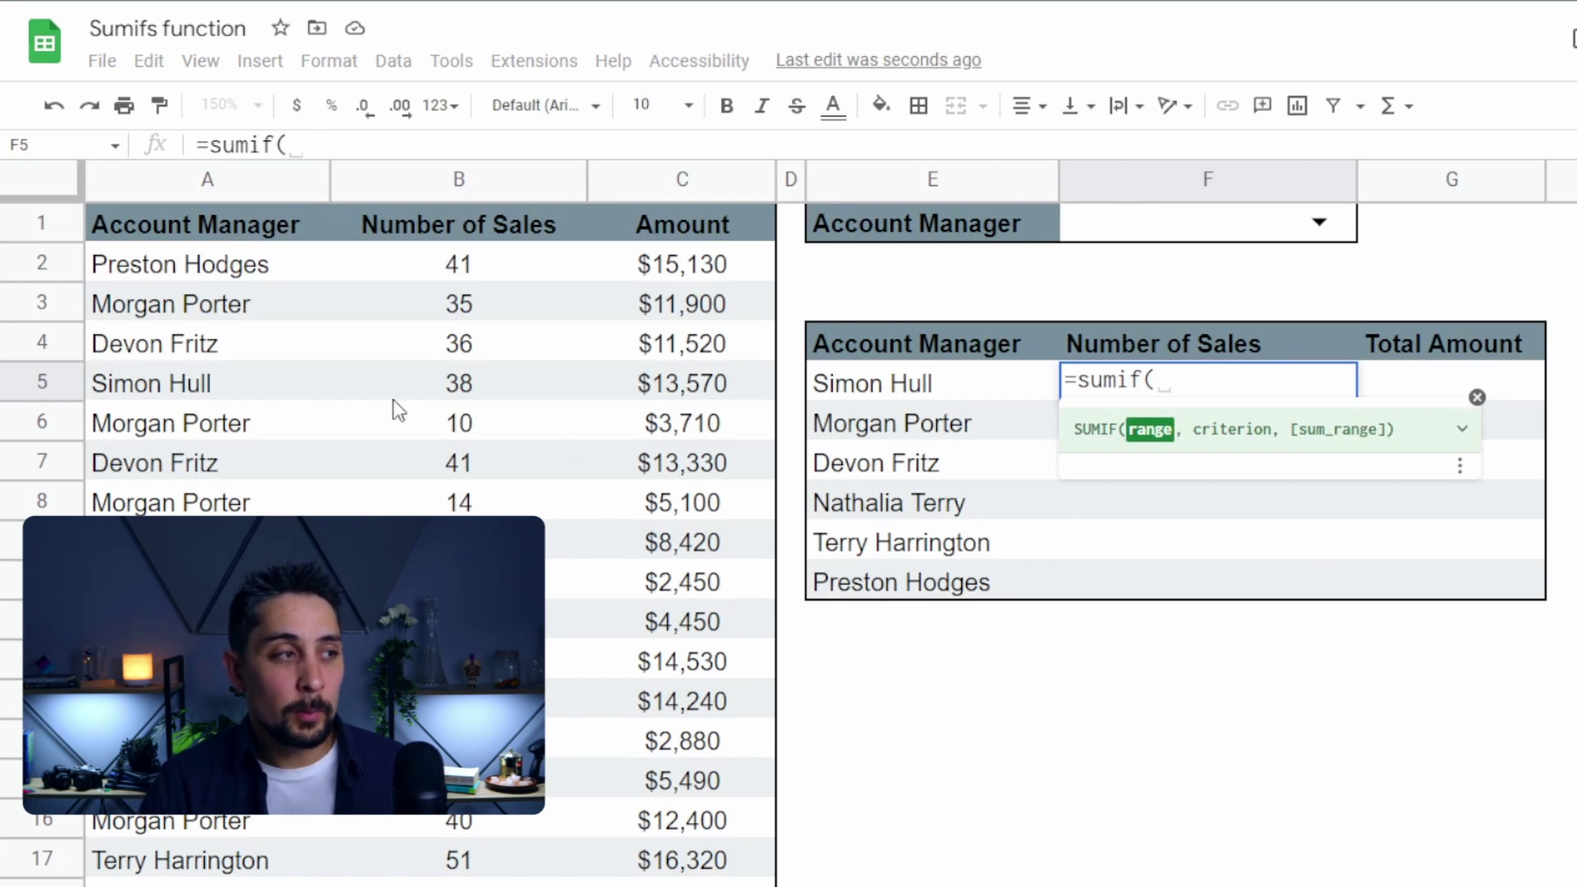
pyautogui.moveTo(193, 273); pyautogui.dragTo(204, 392)
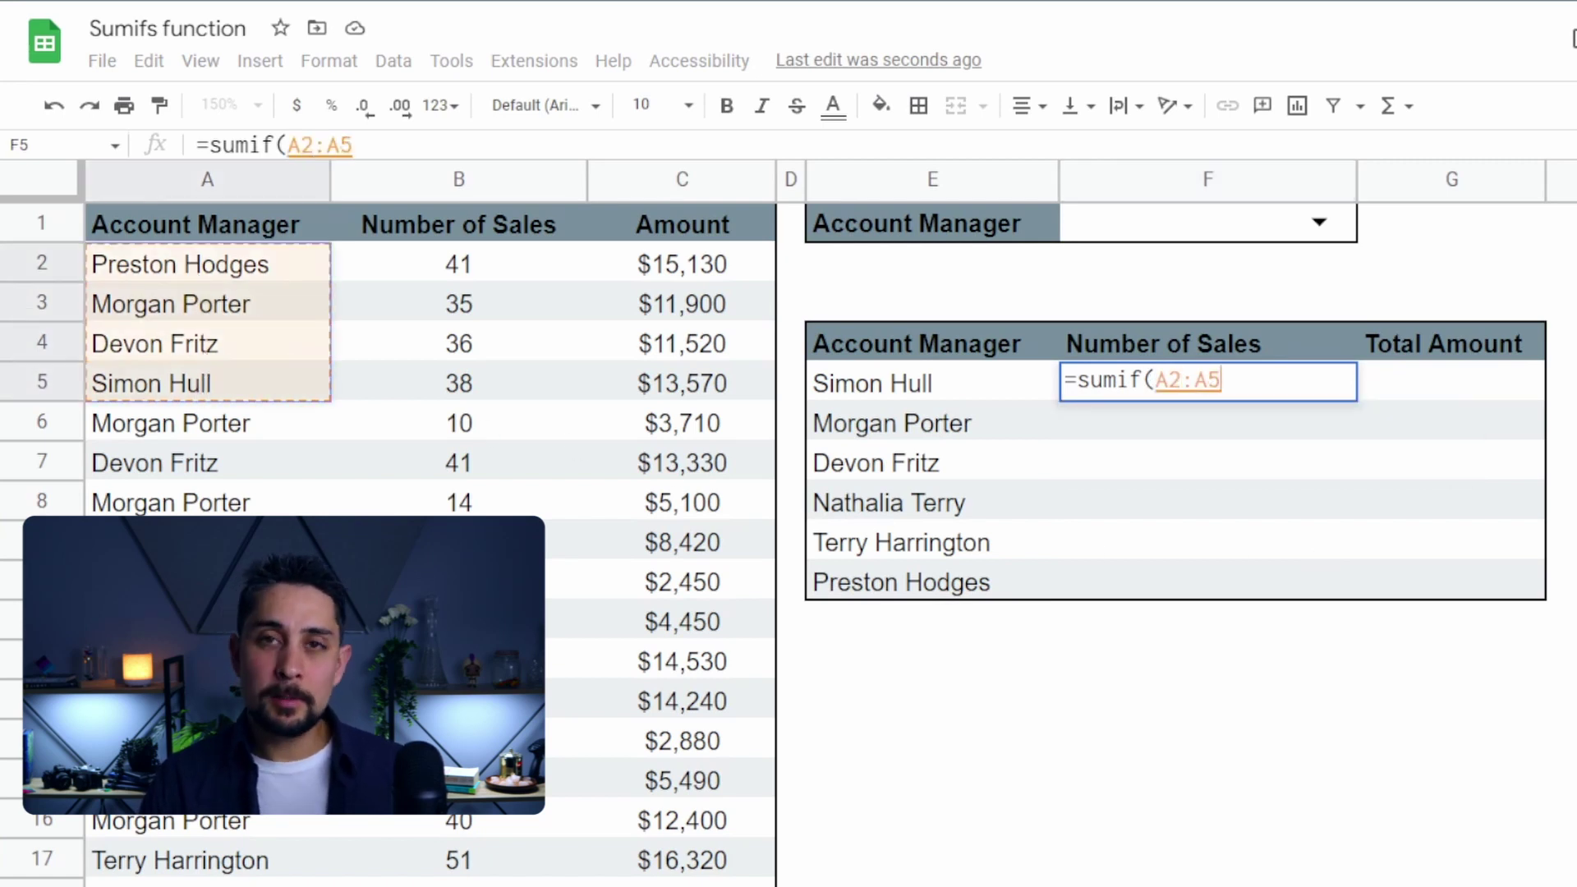
pyautogui.press('BackSpace')
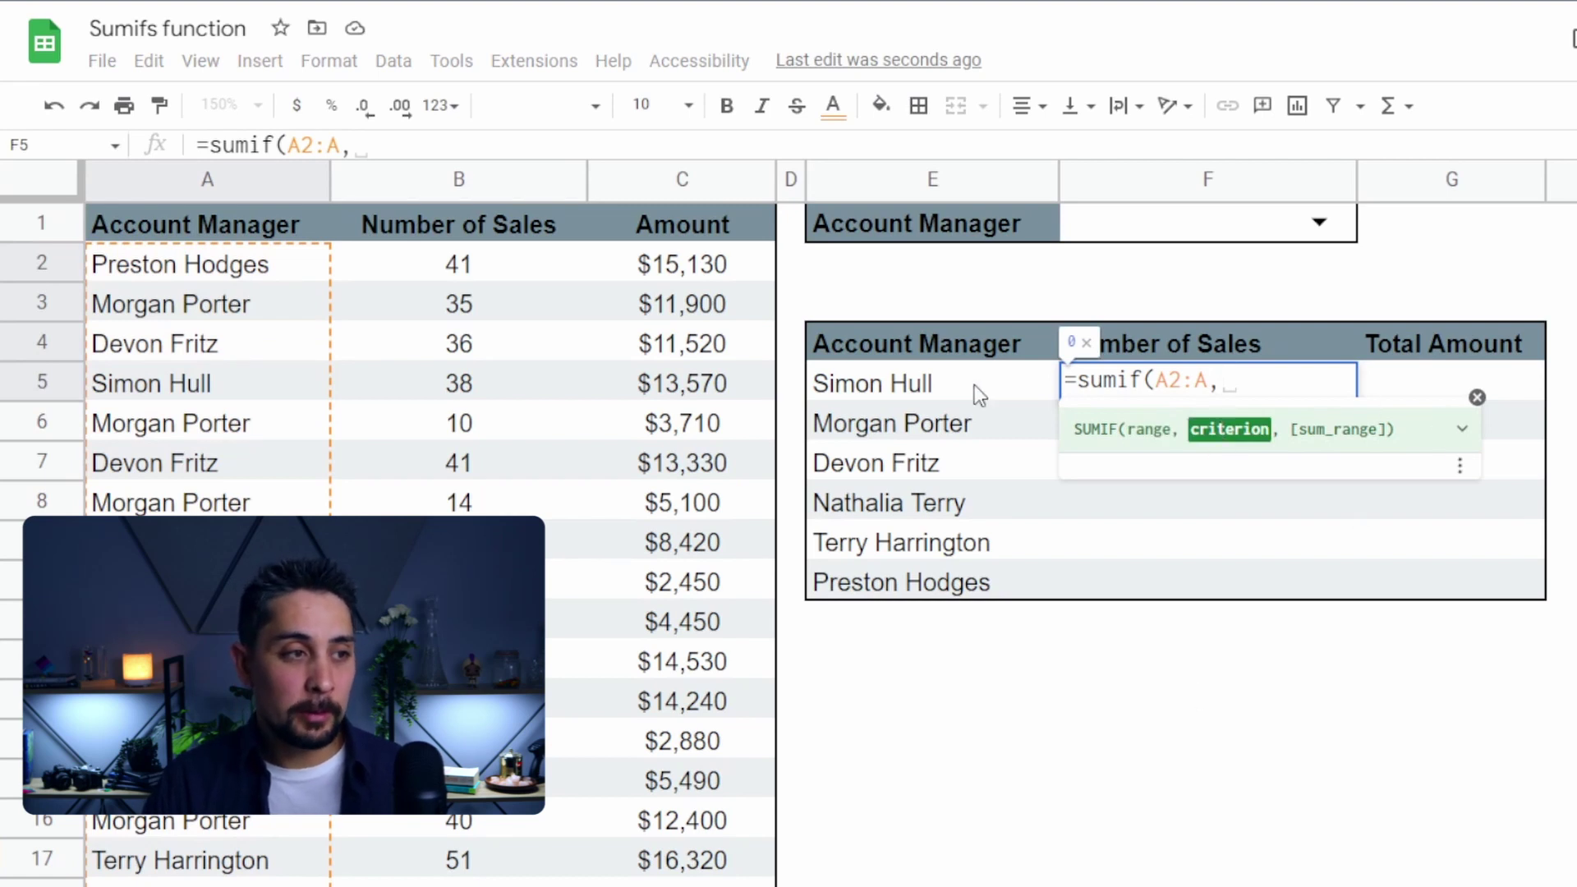
pyautogui.click(928, 387)
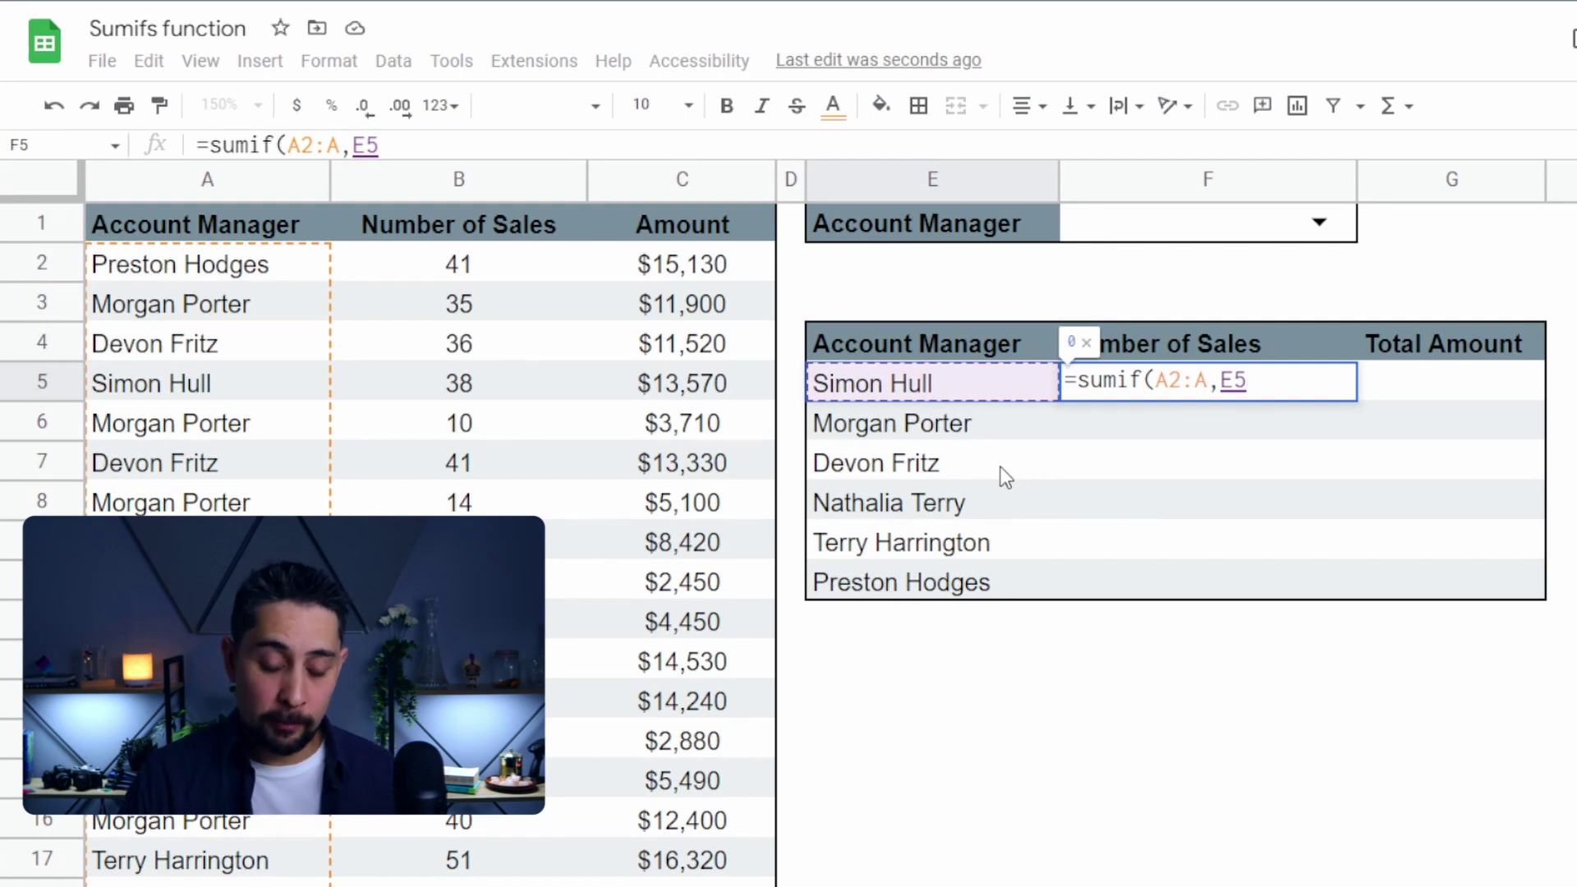
pyautogui.write(',')
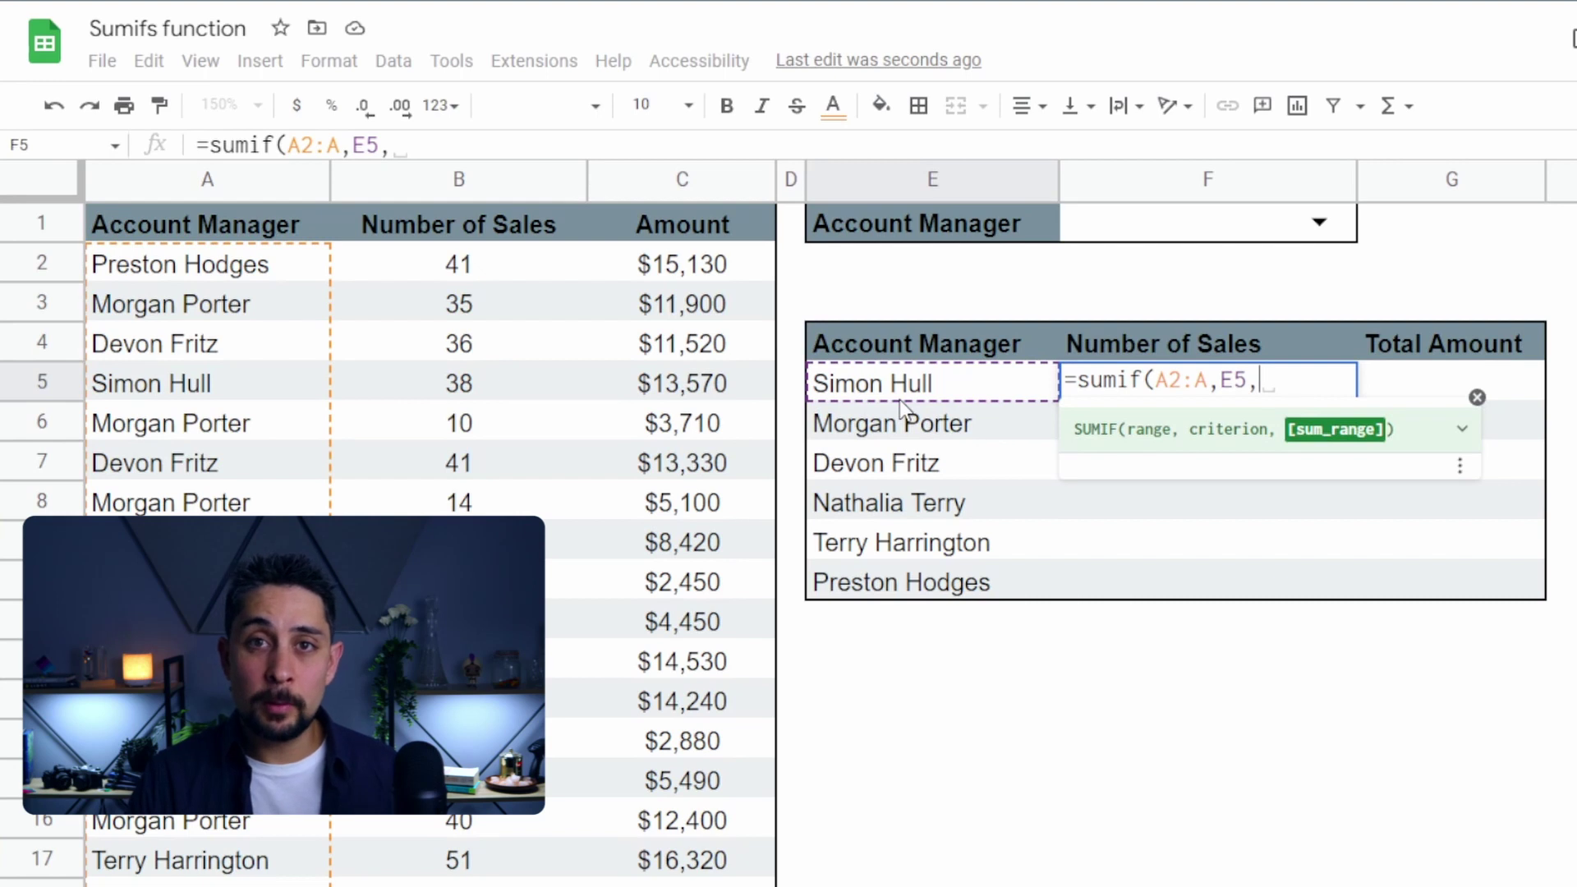
pyautogui.moveTo(406, 259); pyautogui.dragTo(422, 342)
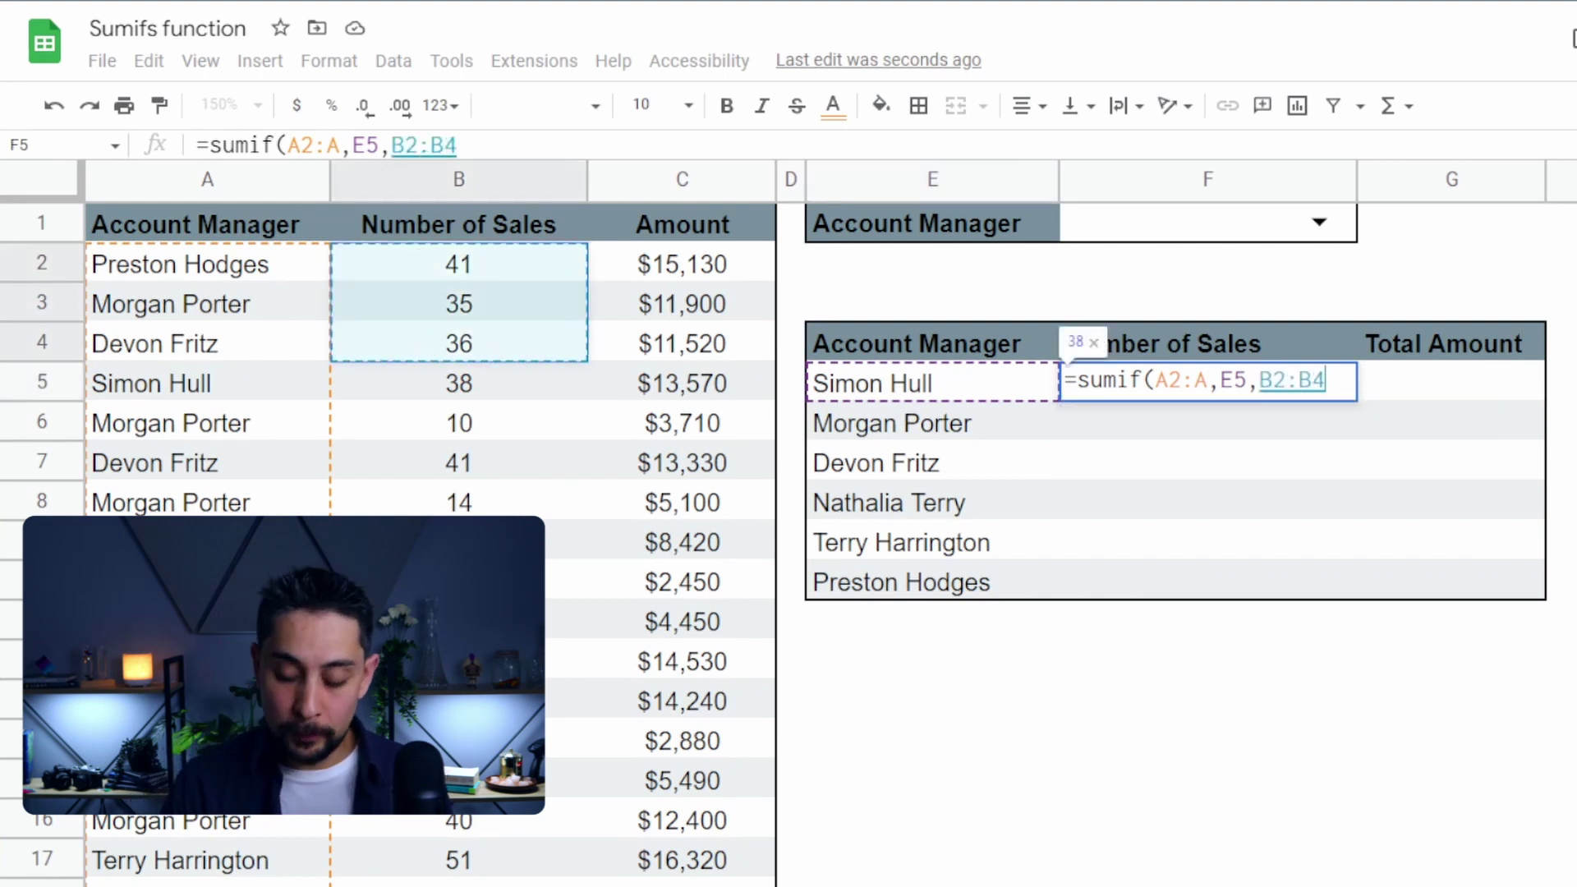
pyautogui.press('BackSpace')
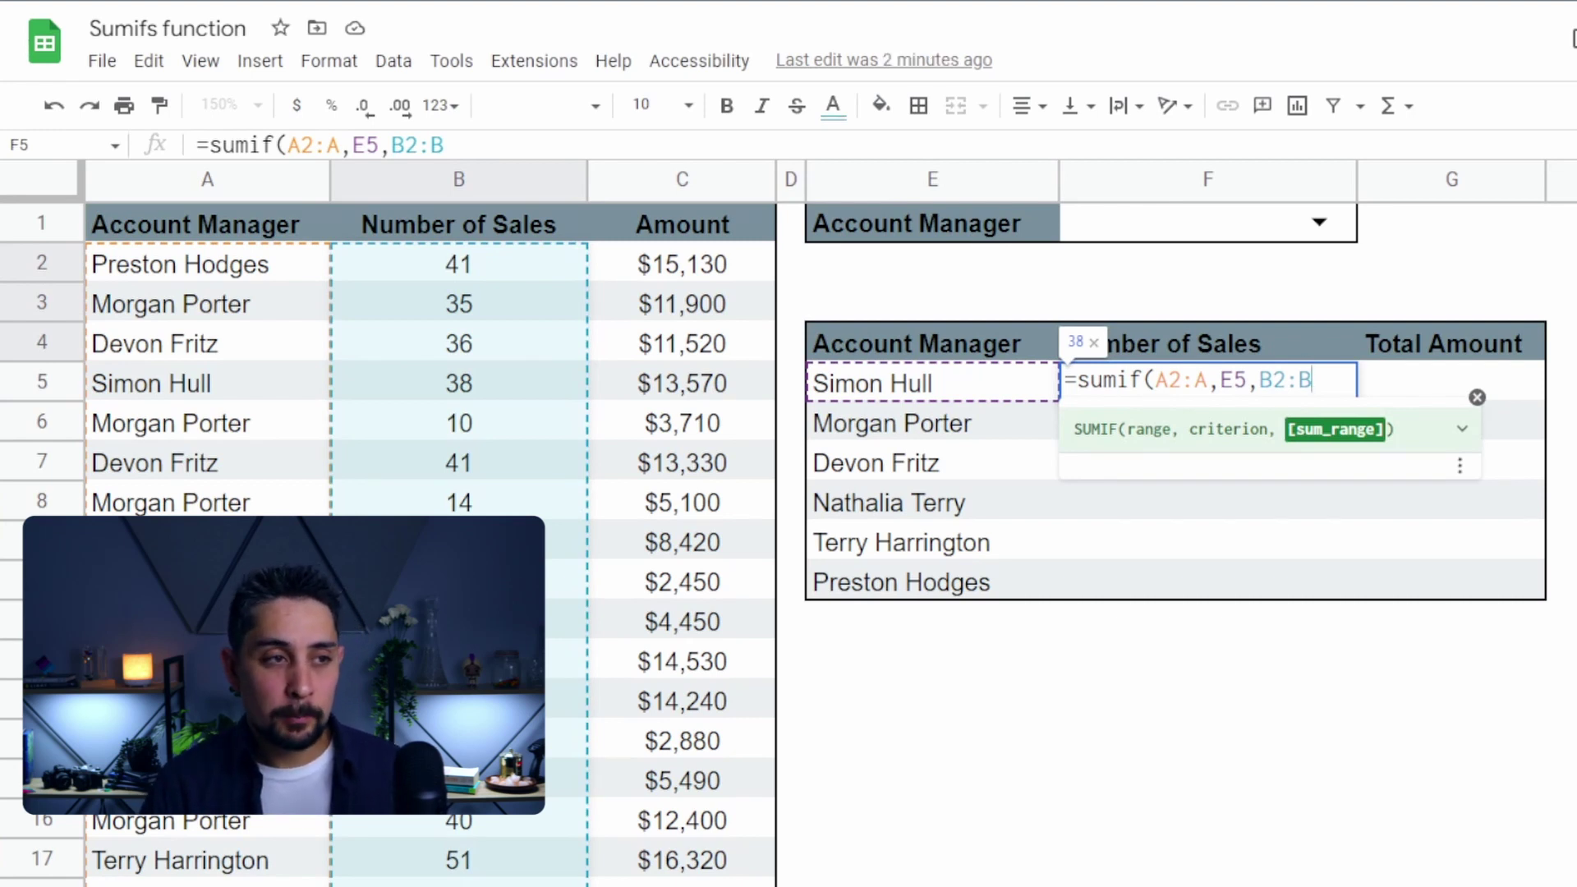
pyautogui.press('Return')
pyautogui.press('Up')
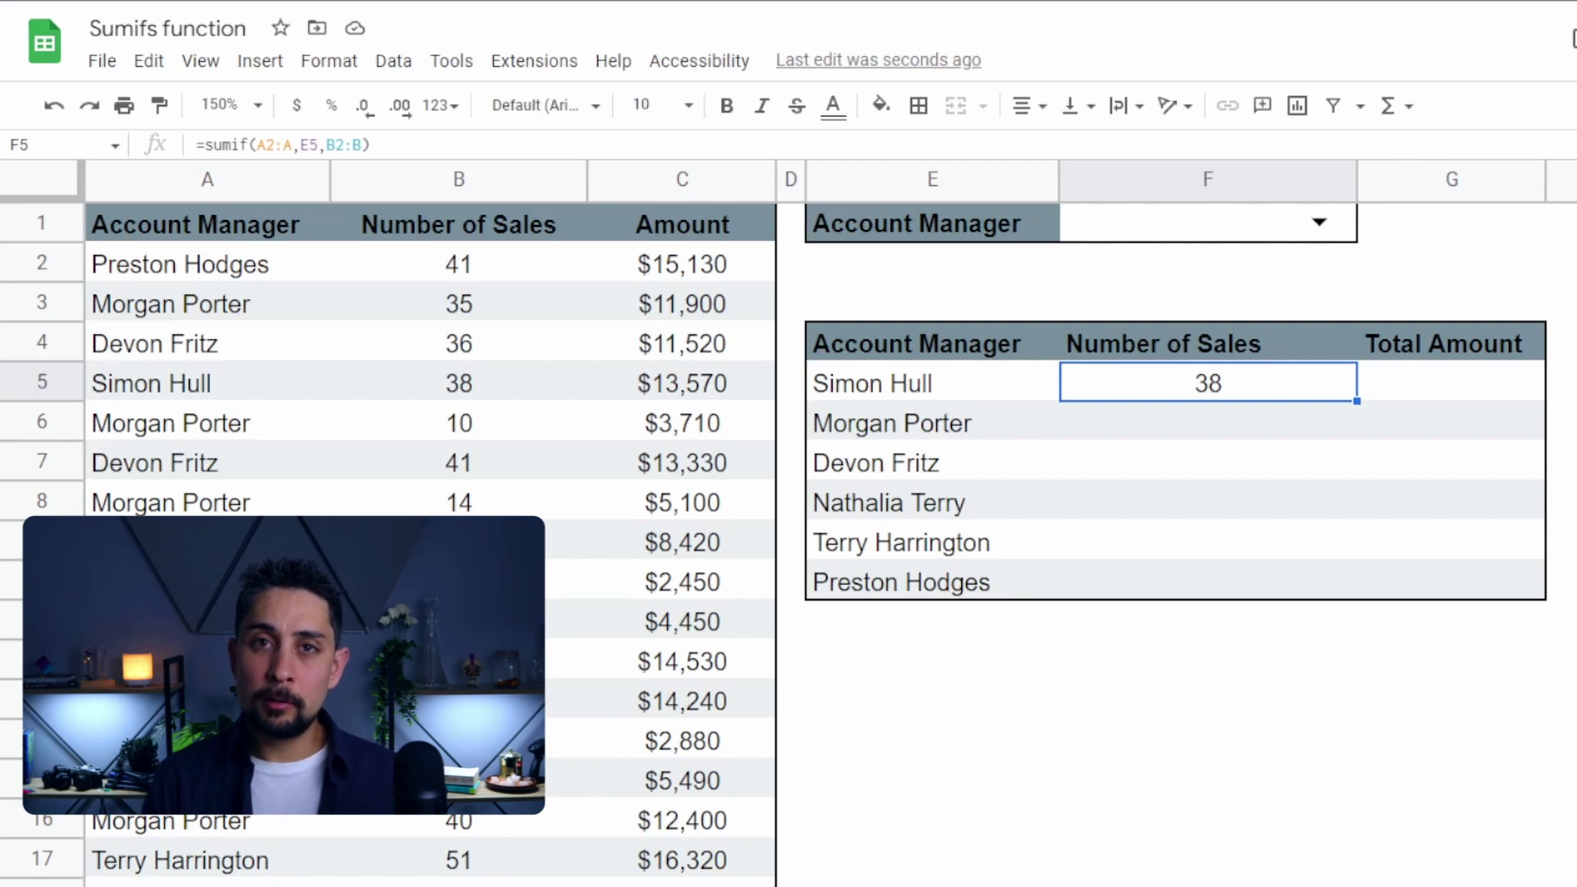
# Make the F5 formula's ranges absolute as $A$2:$A and $B$2:$B, and fill it down the Number of Sales column to F10.
pyautogui.press('Return')
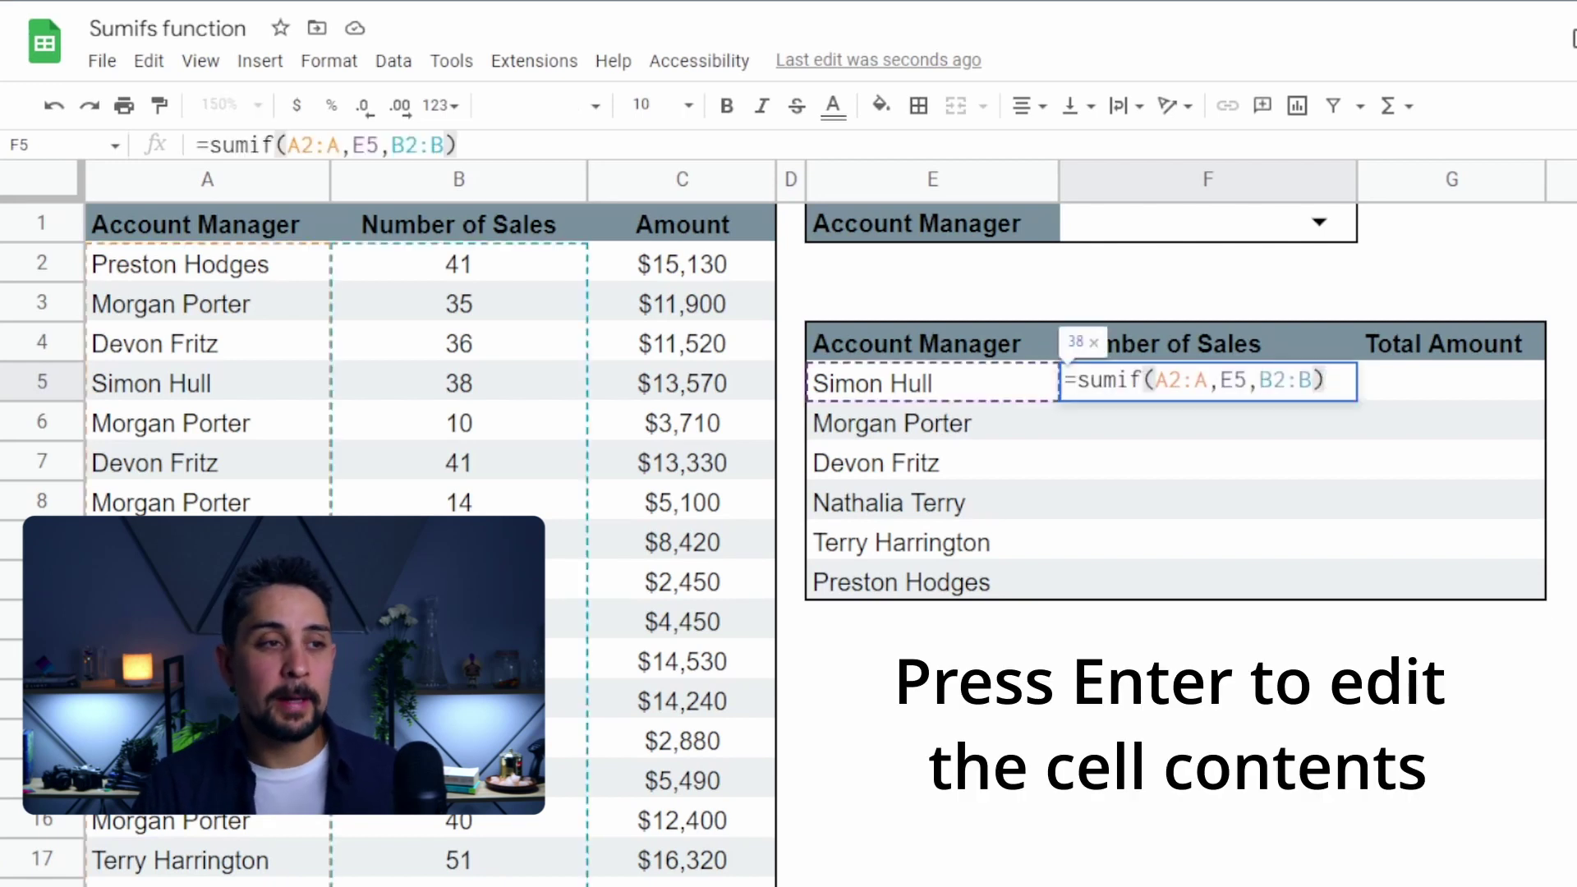
pyautogui.click(1171, 380)
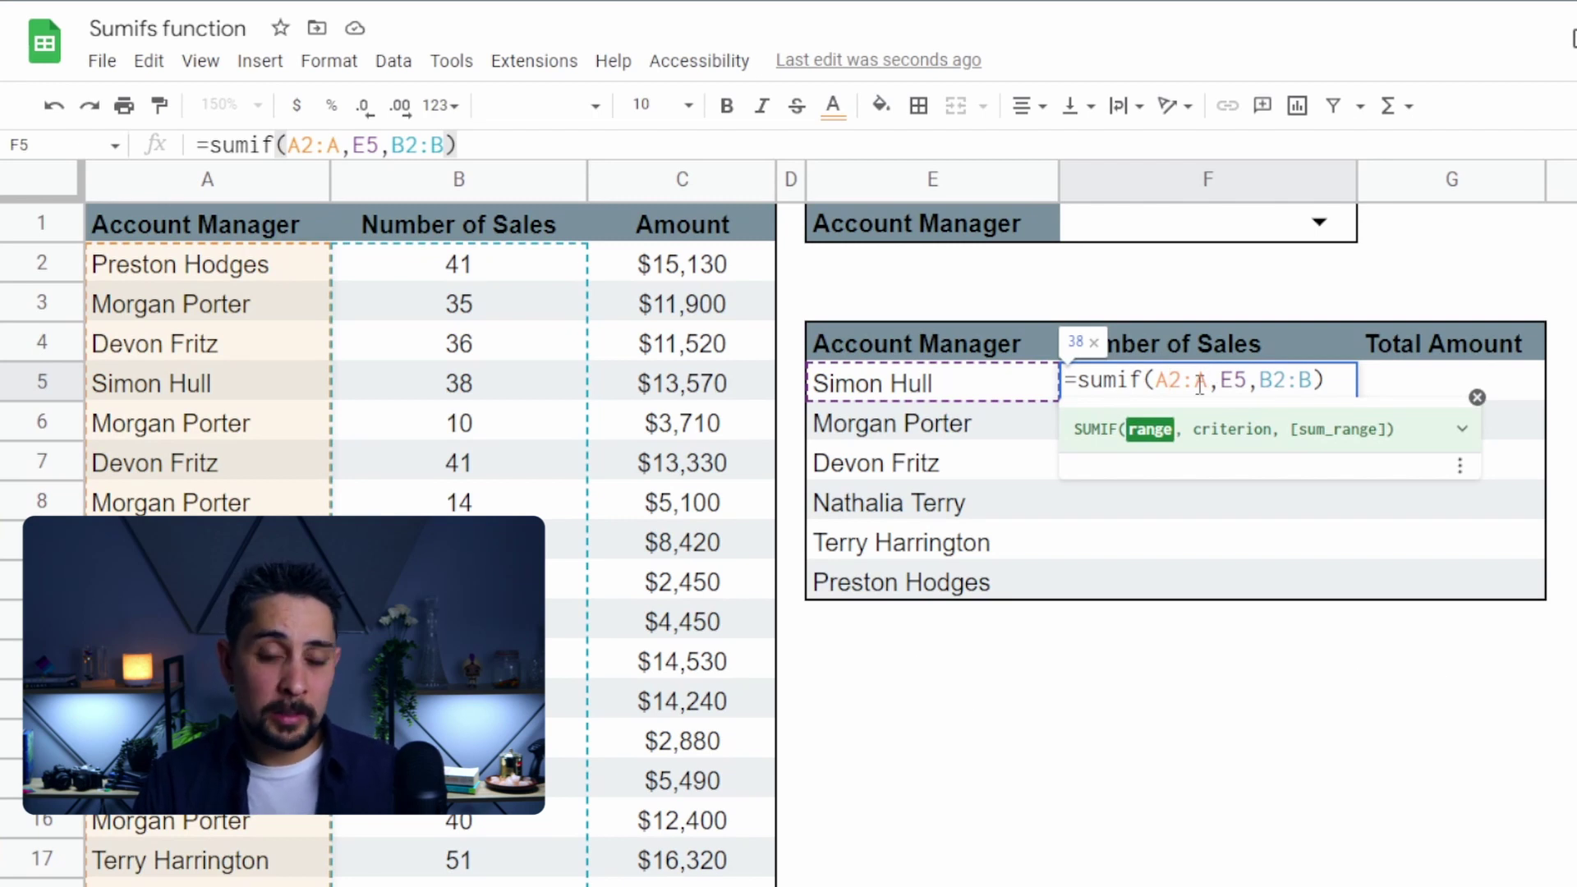
pyautogui.press('F4')
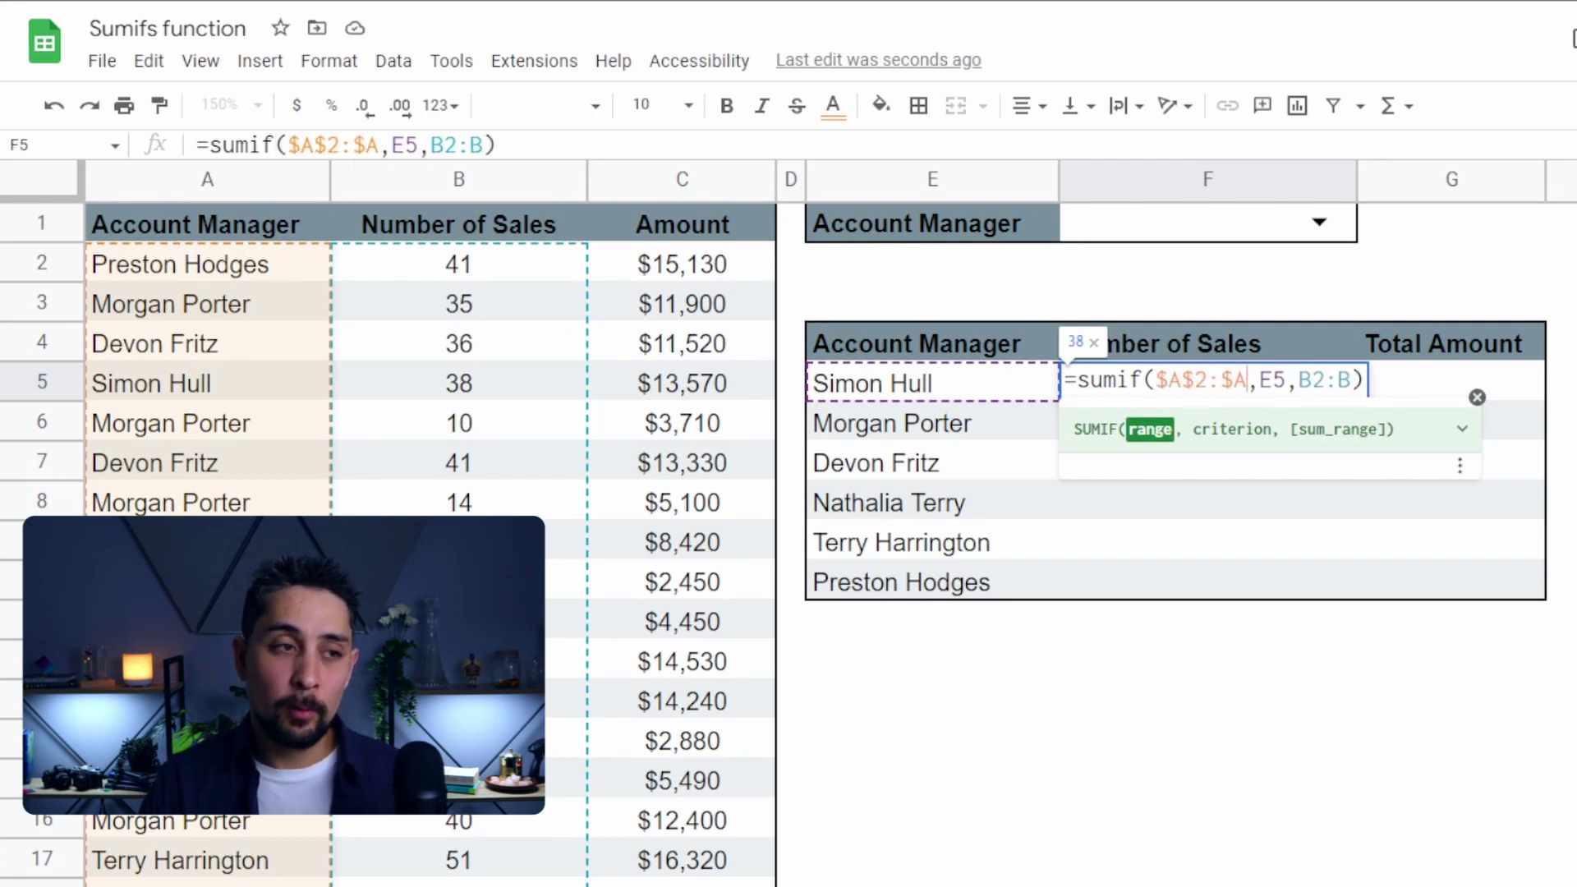
pyautogui.click(1312, 380)
pyautogui.press('F4')
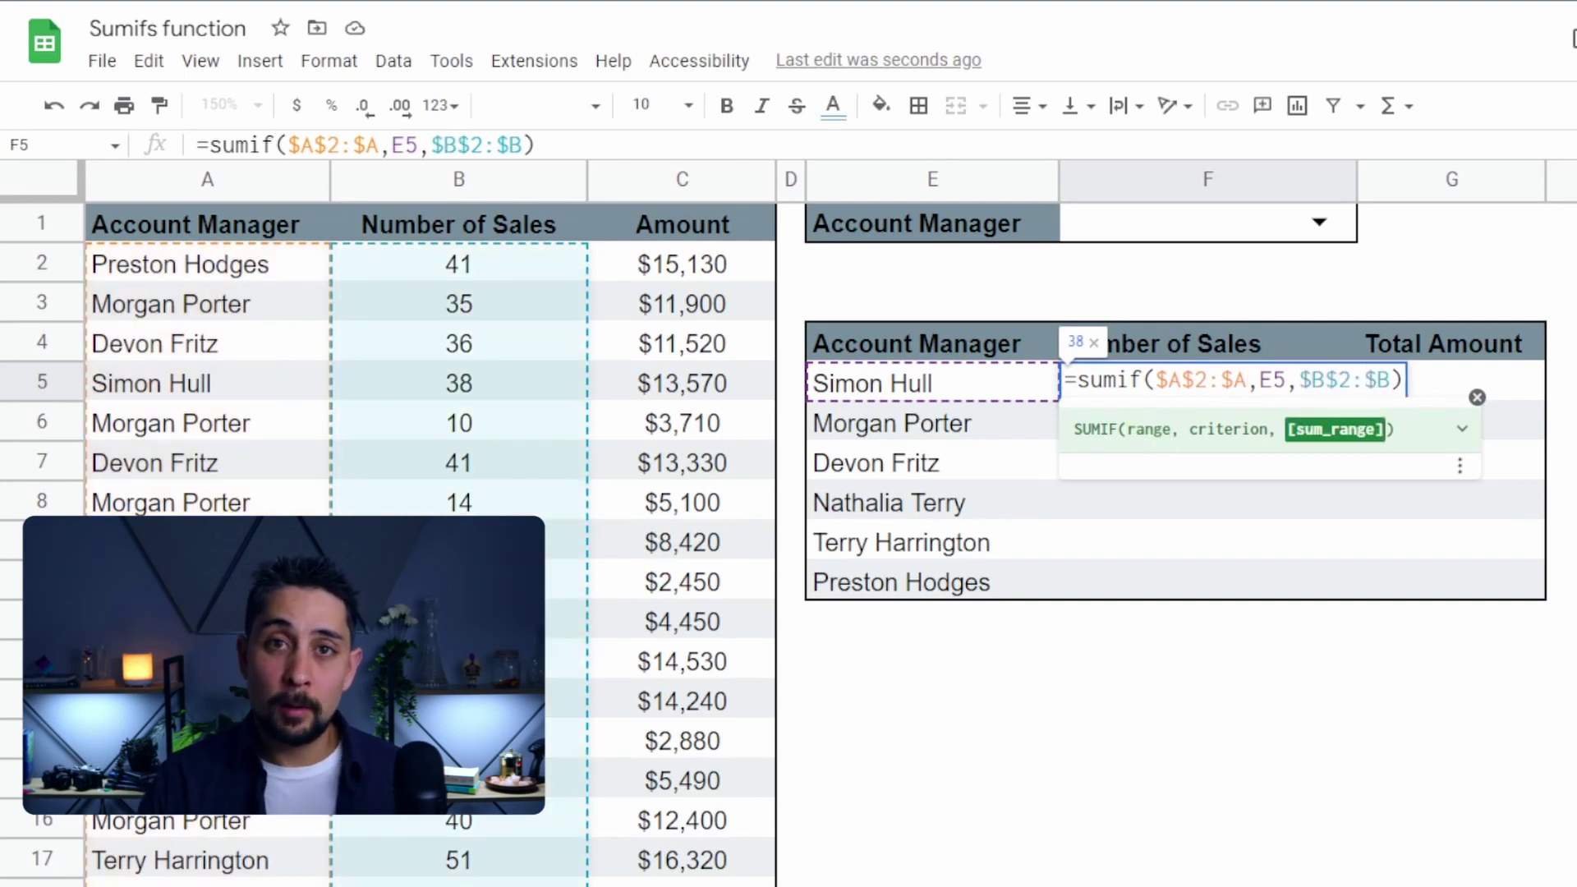
pyautogui.press('Return')
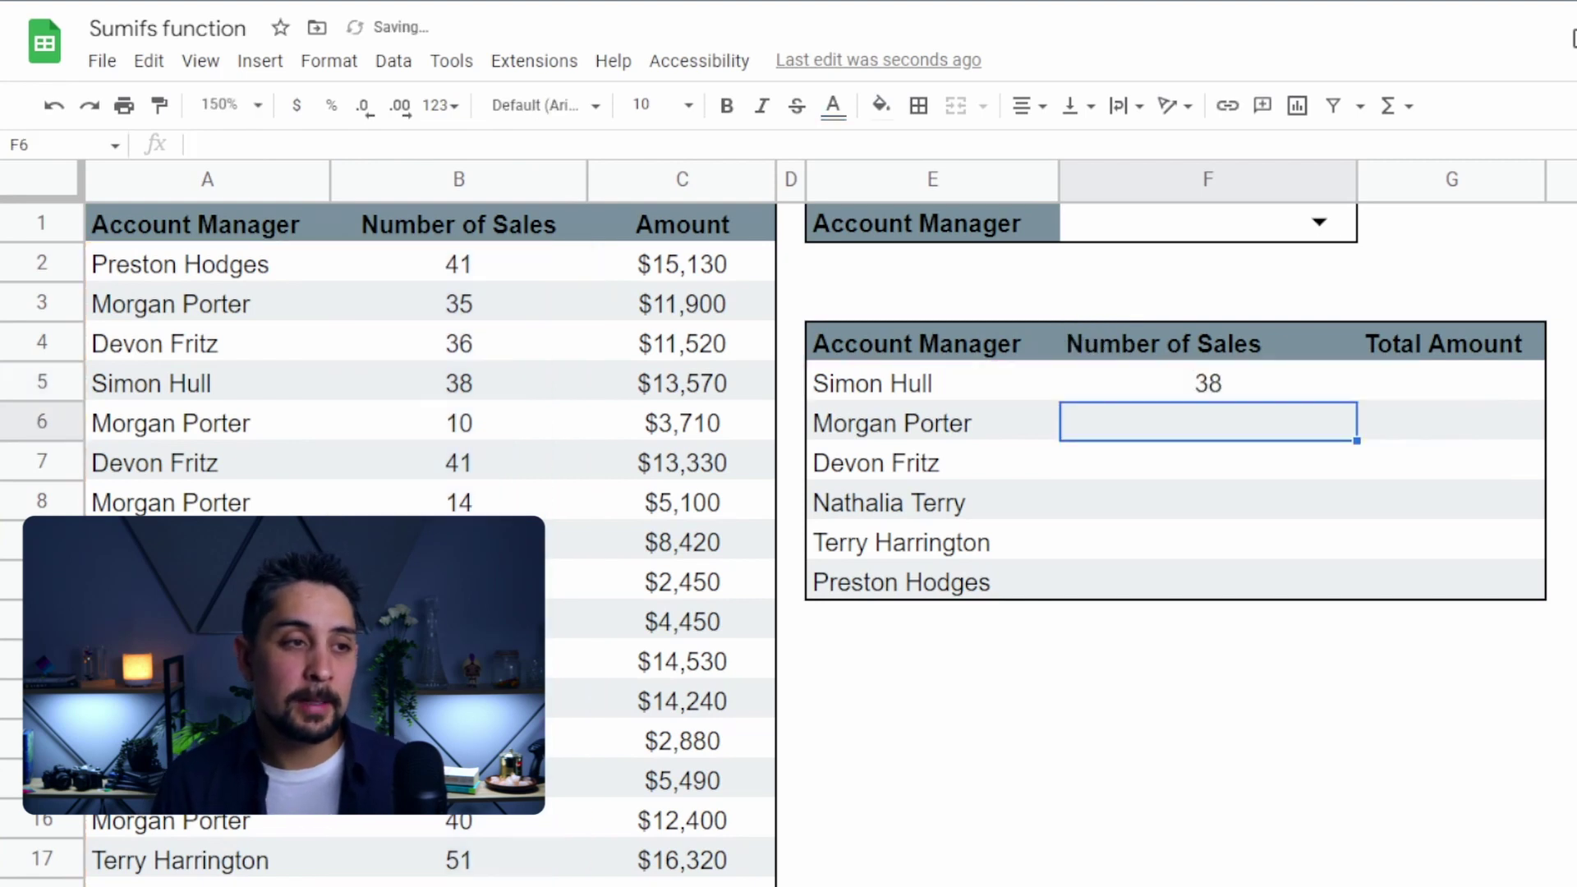
pyautogui.click(1208, 383)
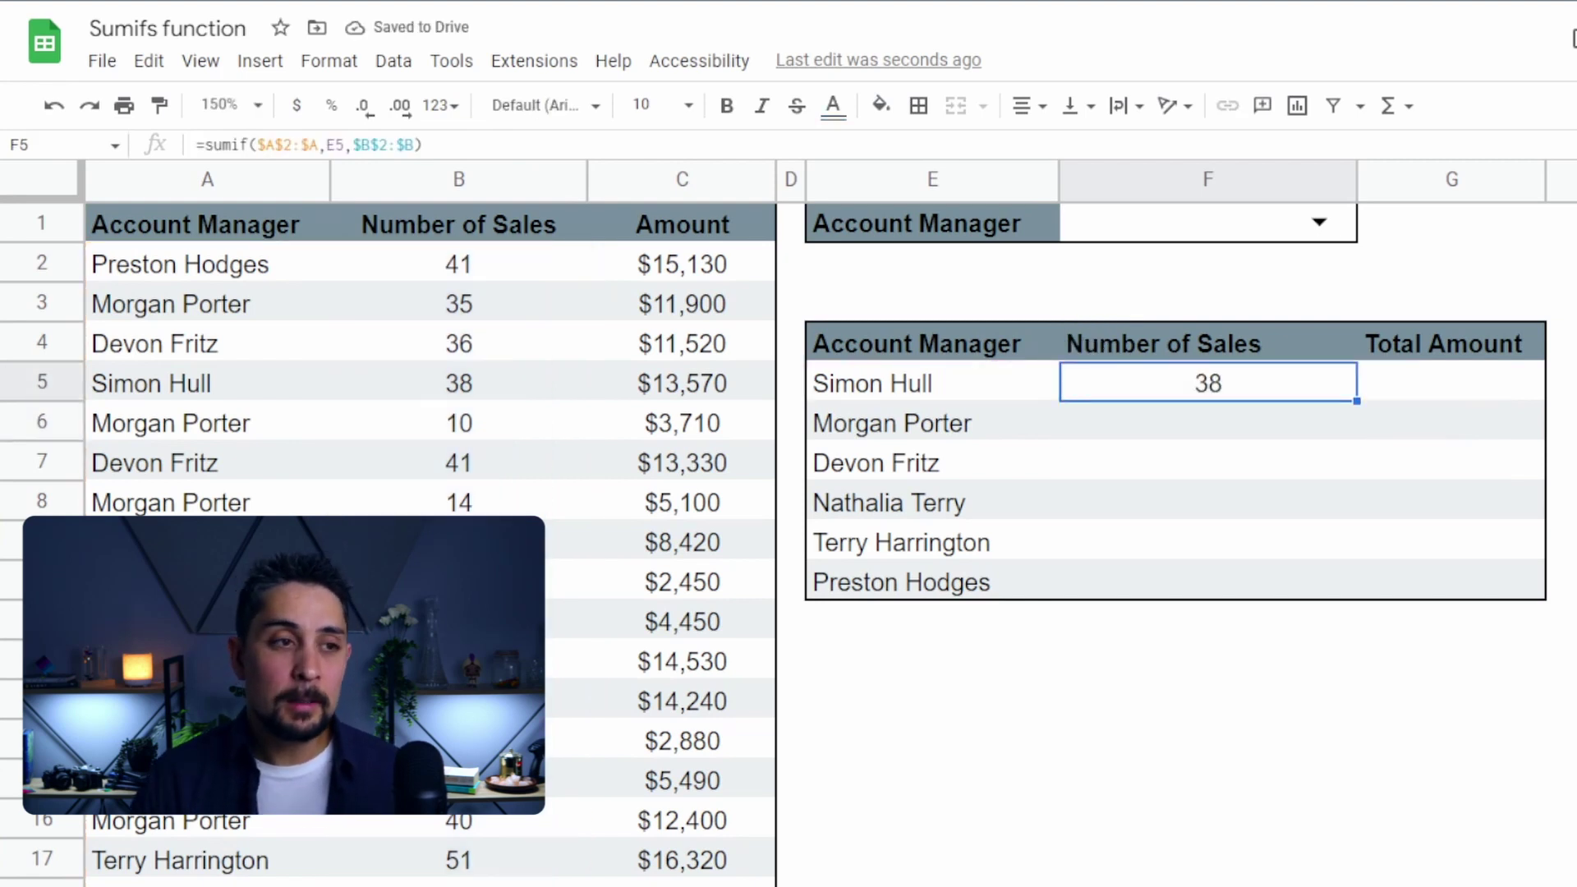
pyautogui.moveTo(1357, 401); pyautogui.dragTo(1349, 584)
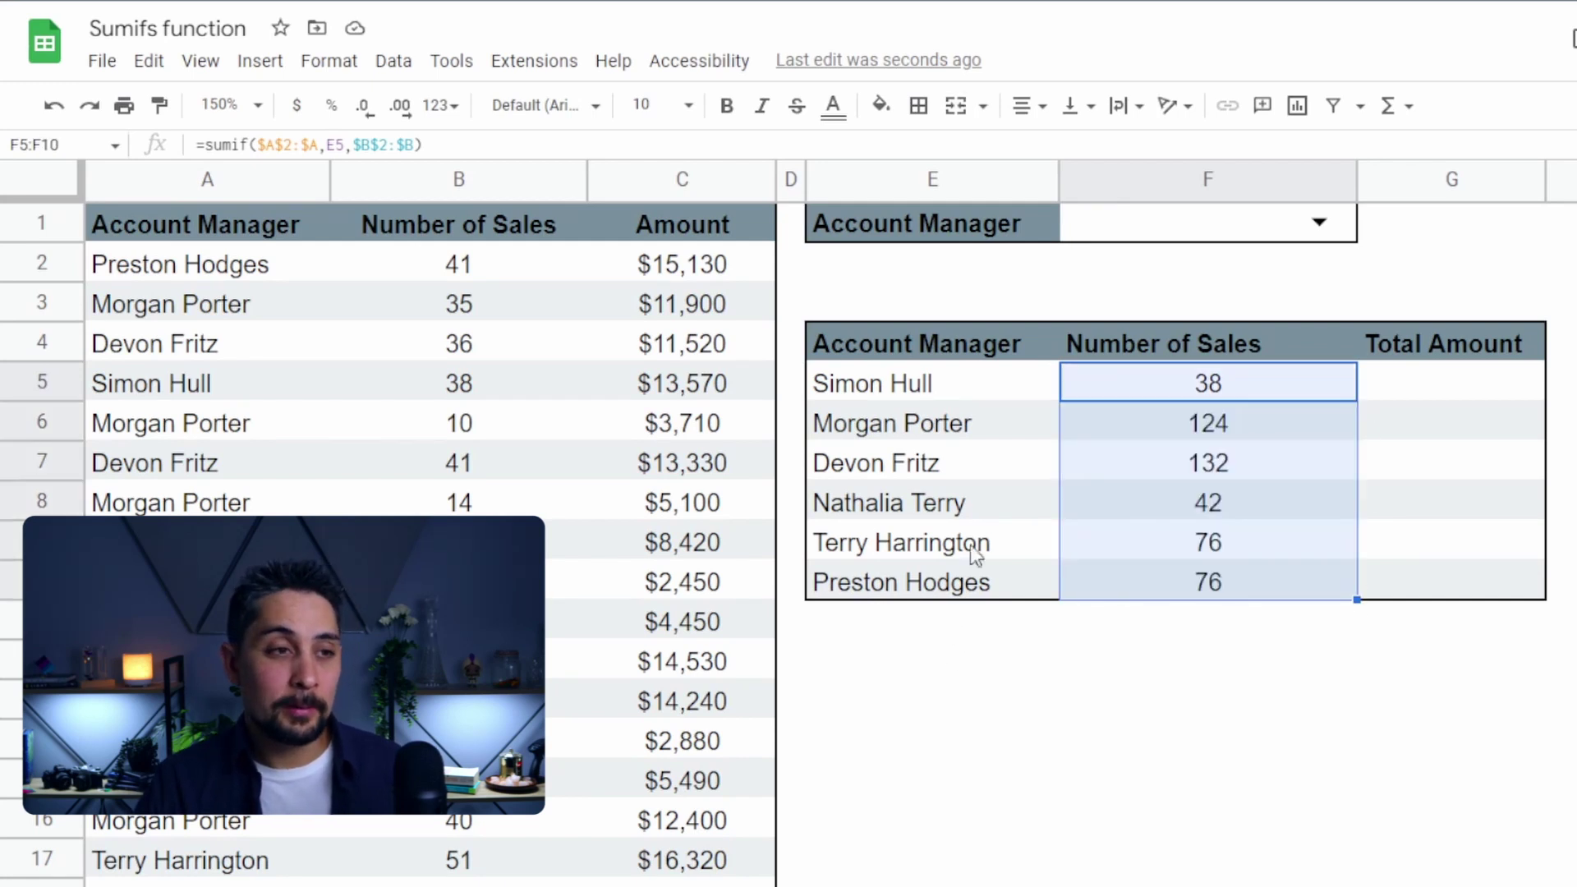
# Try to reuse the F5 formula in the Total Amount cell G5 by copying it, and check its criterion reference.
pyautogui.hotkey('shift', 'Up')
pyautogui.hotkey('shift', 'Up')
pyautogui.hotkey('shift', 'Up')
pyautogui.hotkey('shift', 'Up')
pyautogui.hotkey('shift', 'Up')
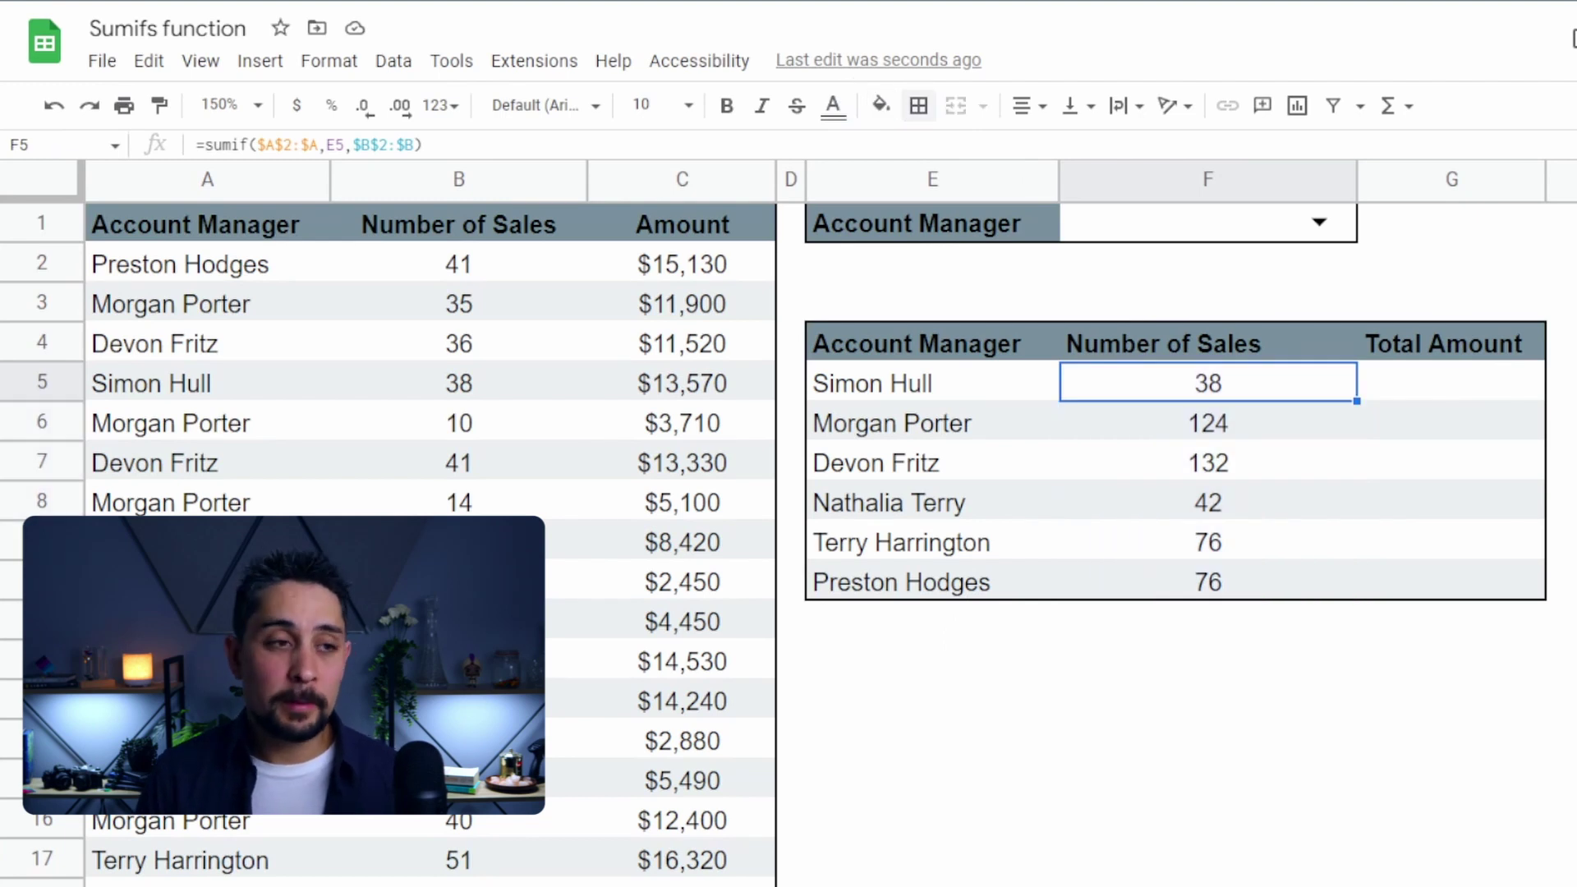
pyautogui.press('F2')
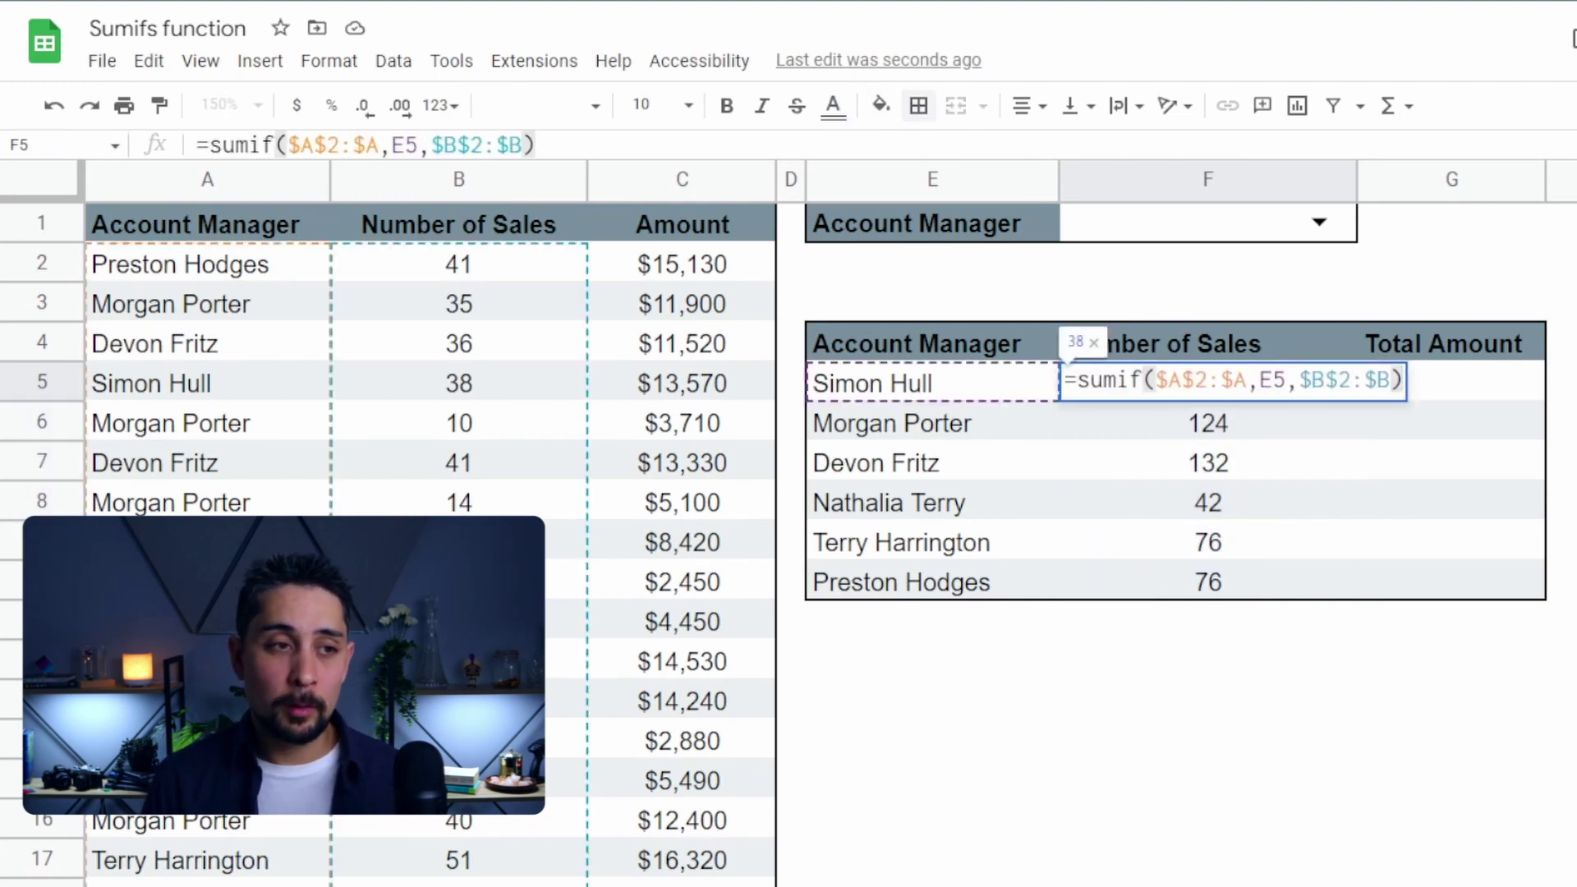
pyautogui.press('Escape')
pyautogui.hotkey('ctrl', 'c')
pyautogui.click(1451, 383)
pyautogui.hotkey('ctrl', 'v')
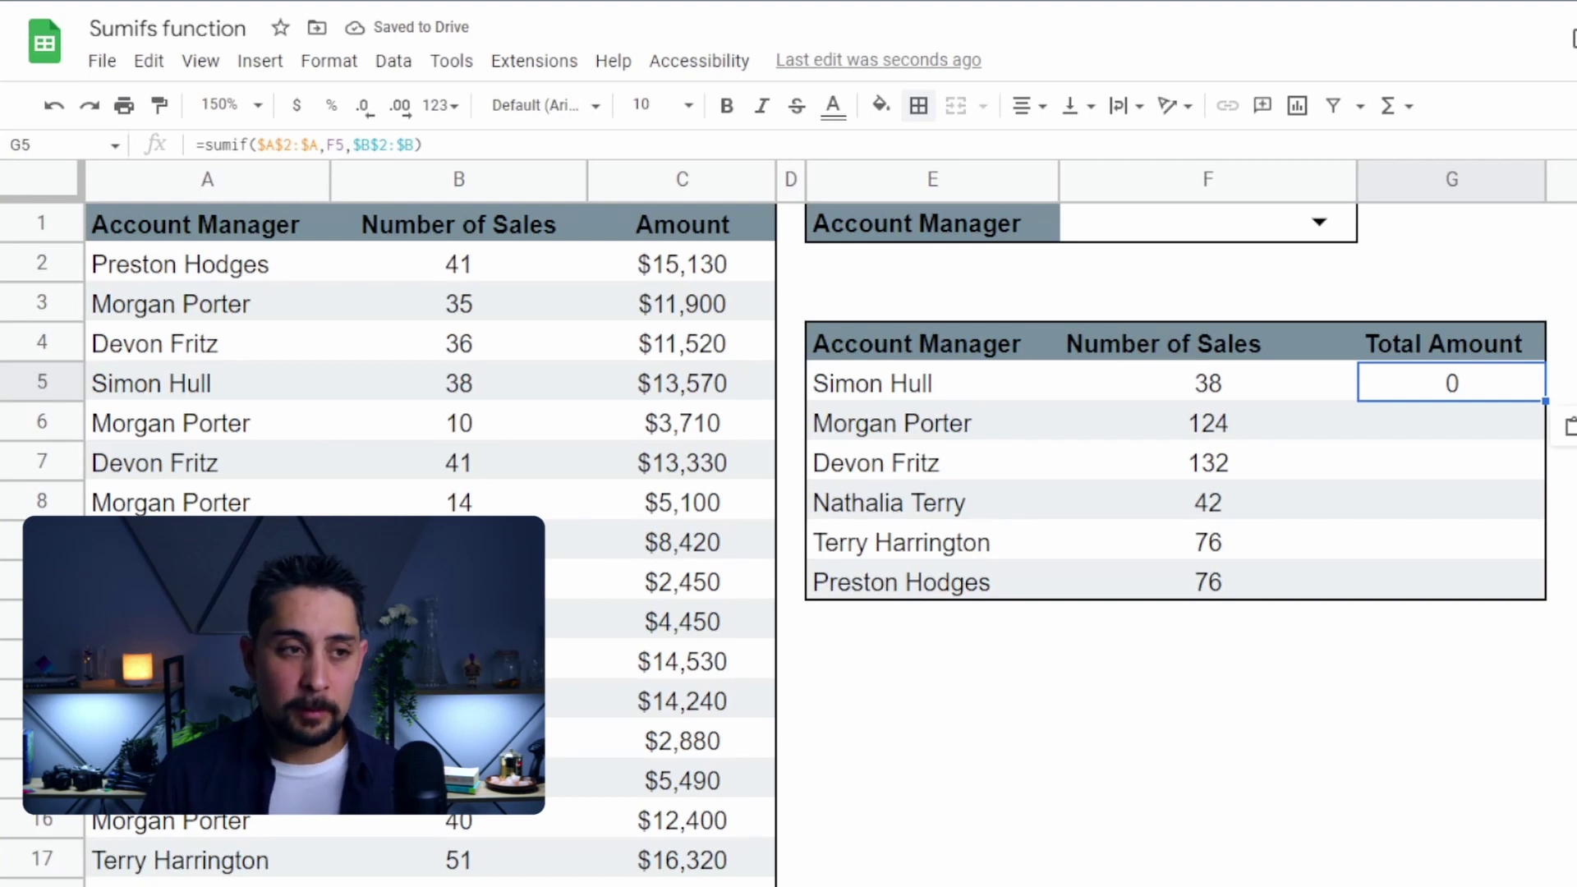
pyautogui.press('Return')
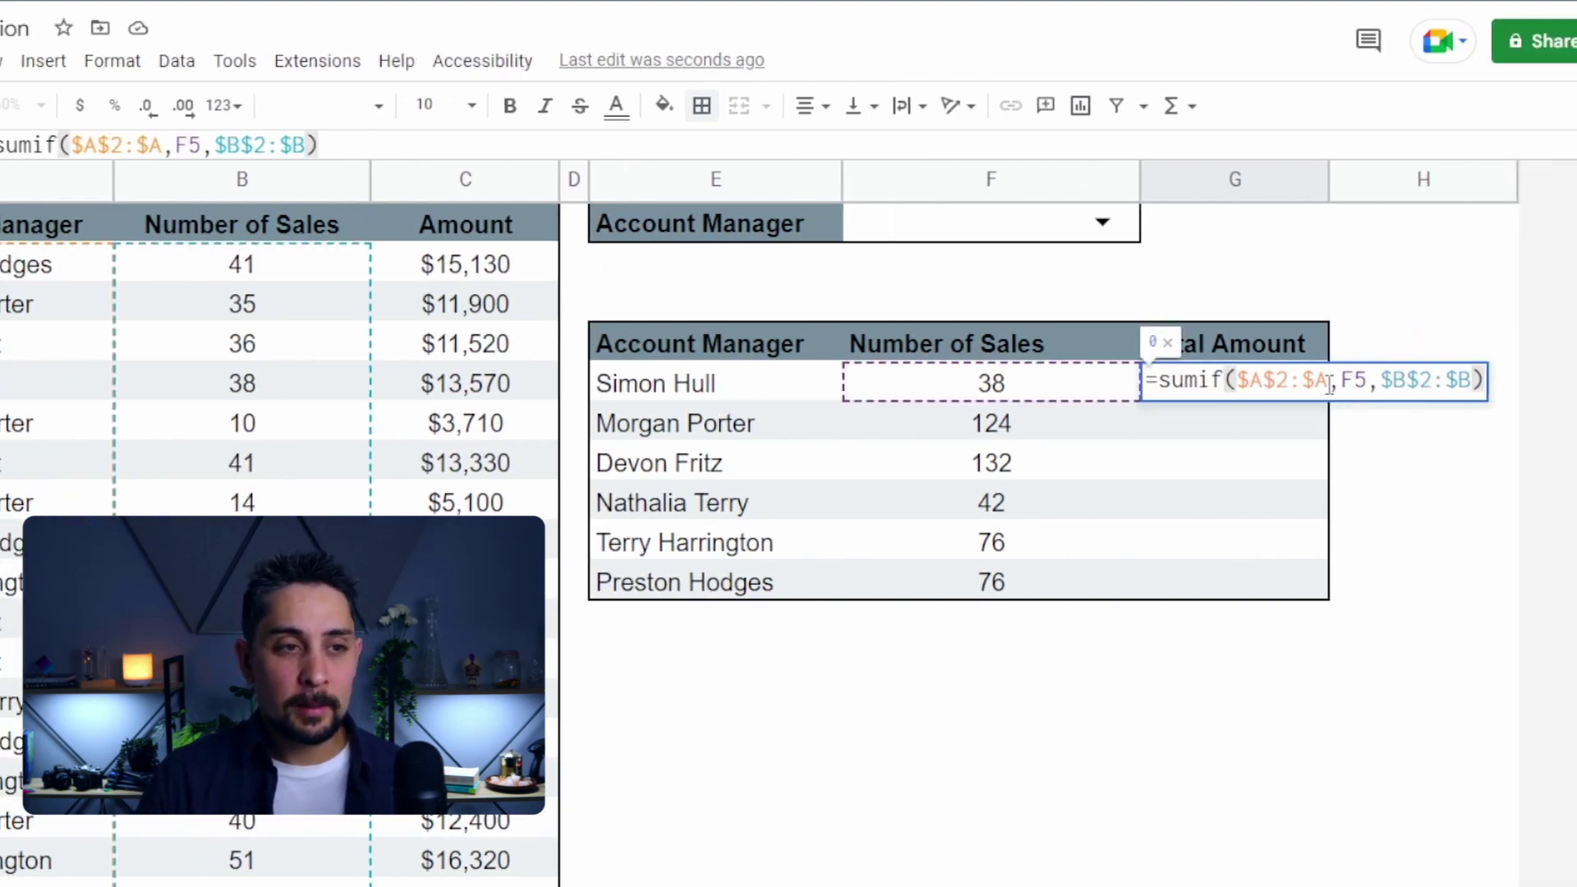
pyautogui.click(1351, 382)
pyautogui.moveTo(1342, 379); pyautogui.dragTo(1368, 379)
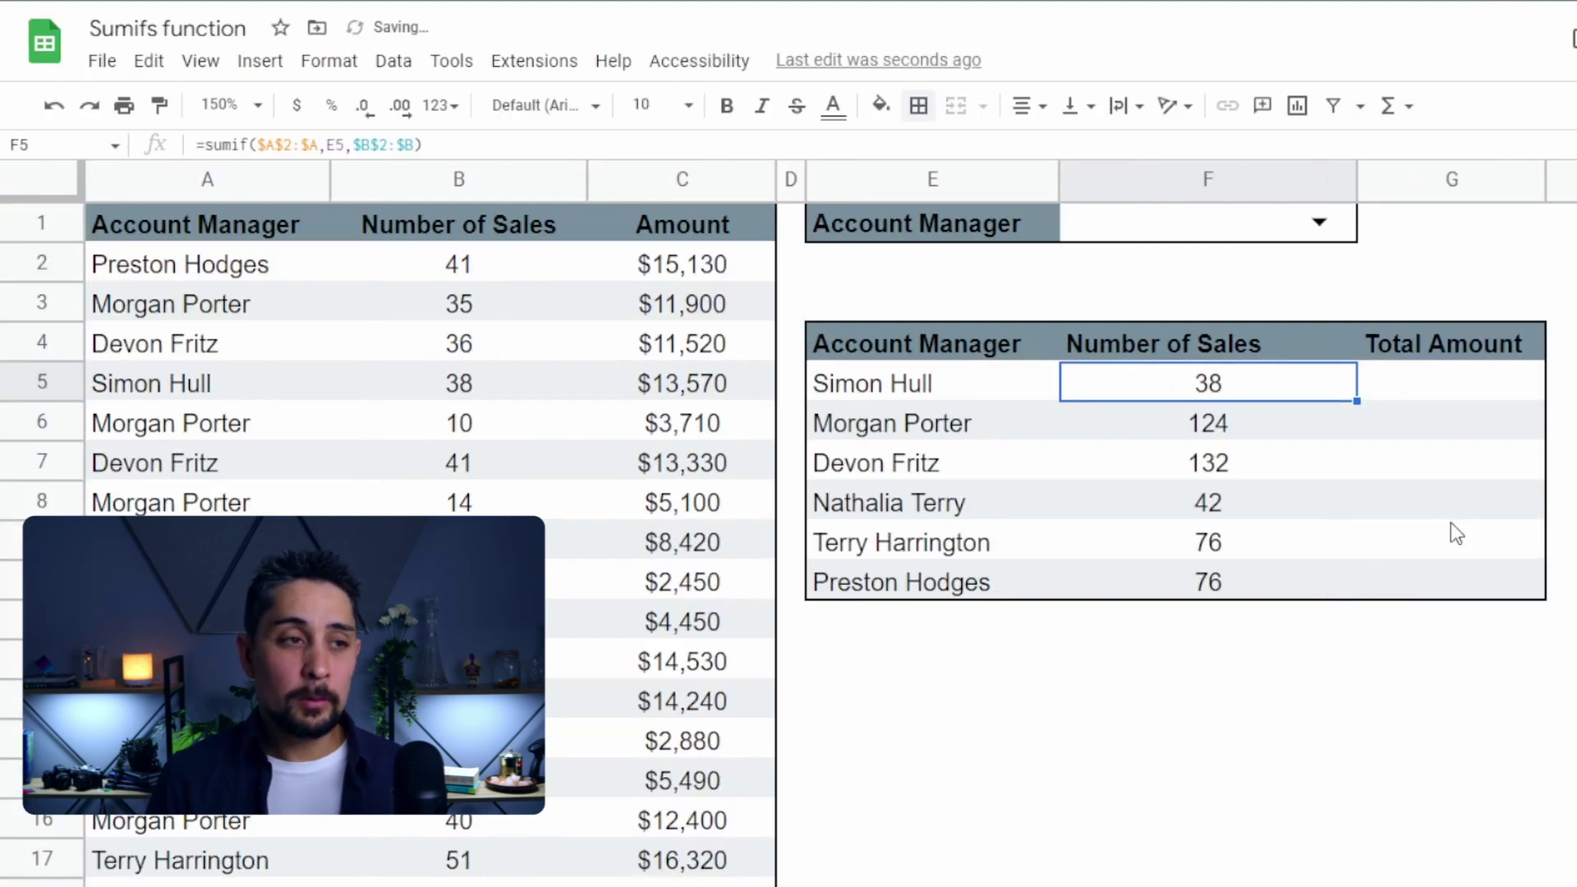
# Lock the criterion column in the F5 SUMIF formula by changing its reference to $E5.
pyautogui.press('Return')
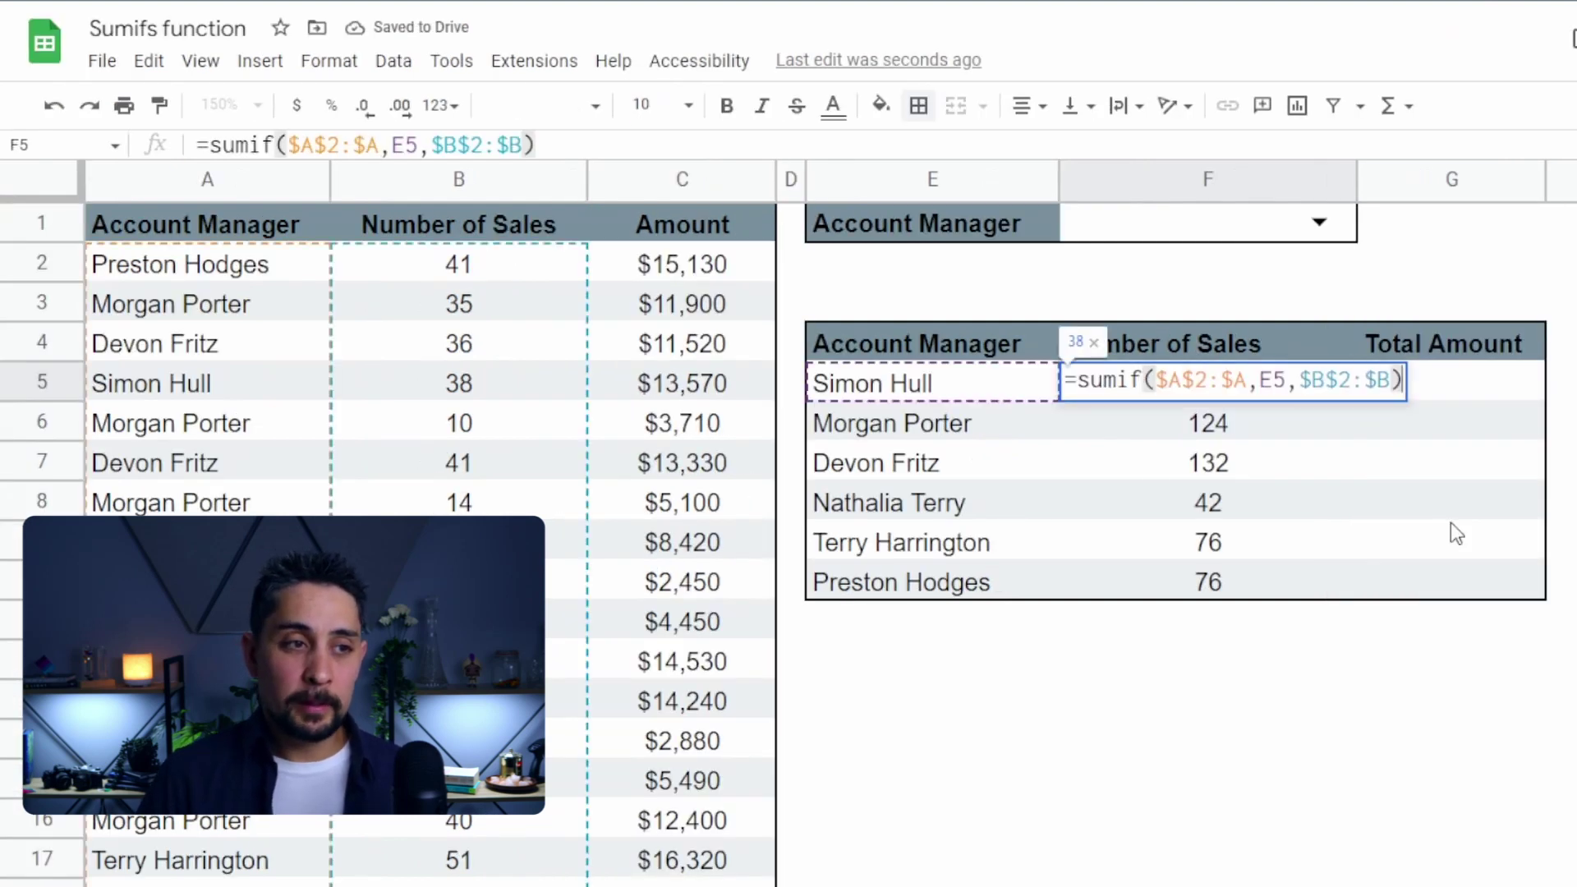
pyautogui.click(1278, 382)
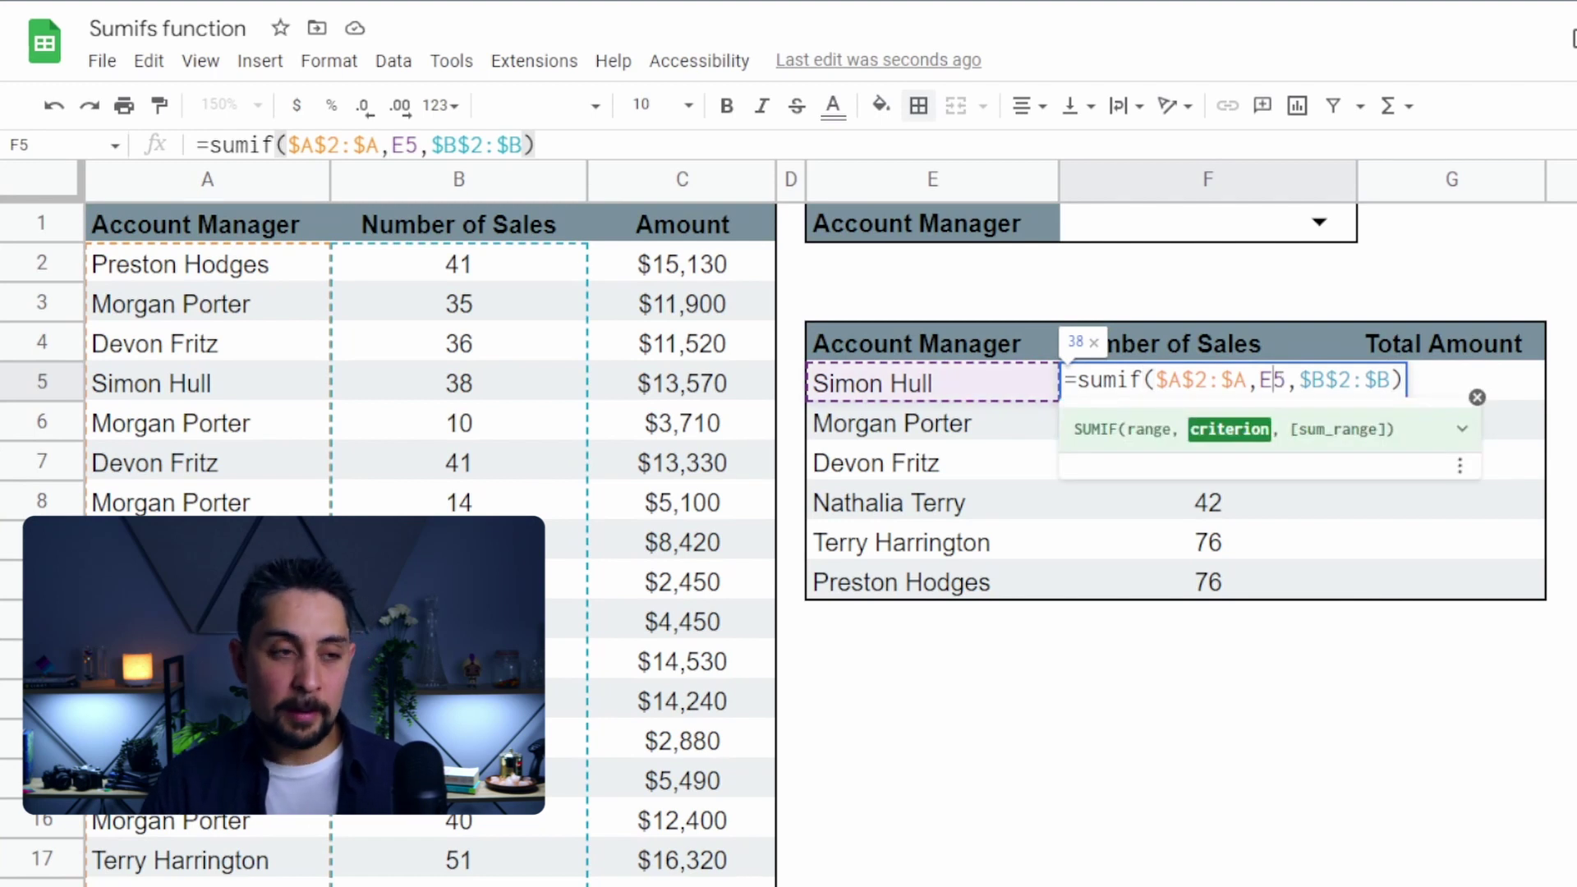
pyautogui.press('F4')
pyautogui.press('F4')
pyautogui.press('F4')
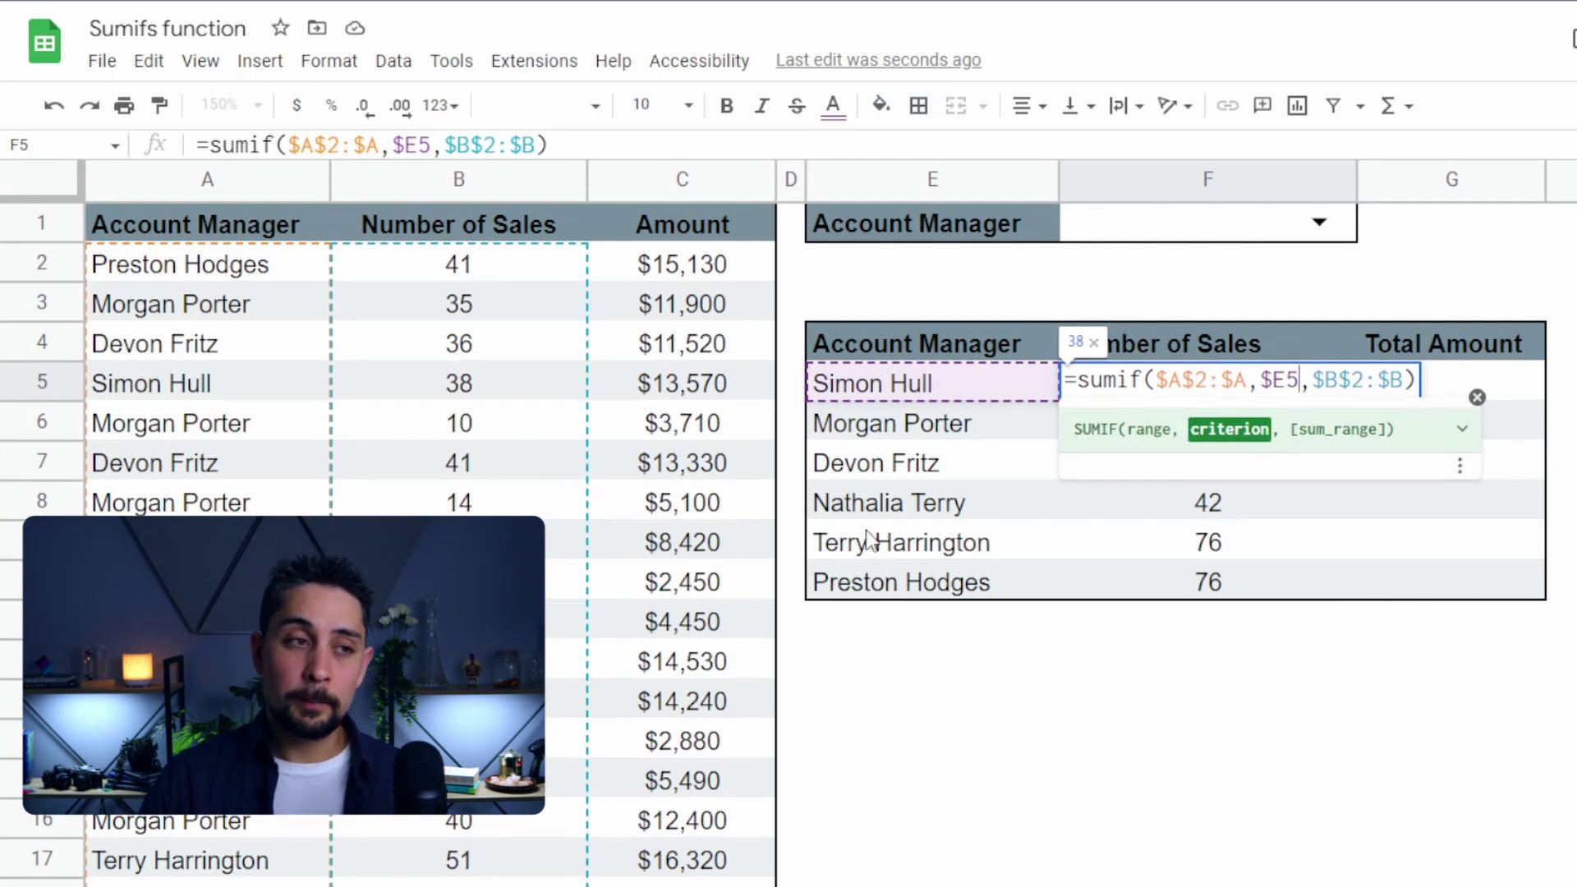
pyautogui.hotkey('ctrl', 'Return')
# Copy the F5 formula into the Total Amount cell G5 and inspect its sum range.
pyautogui.hotkey('ctrl', 'c')
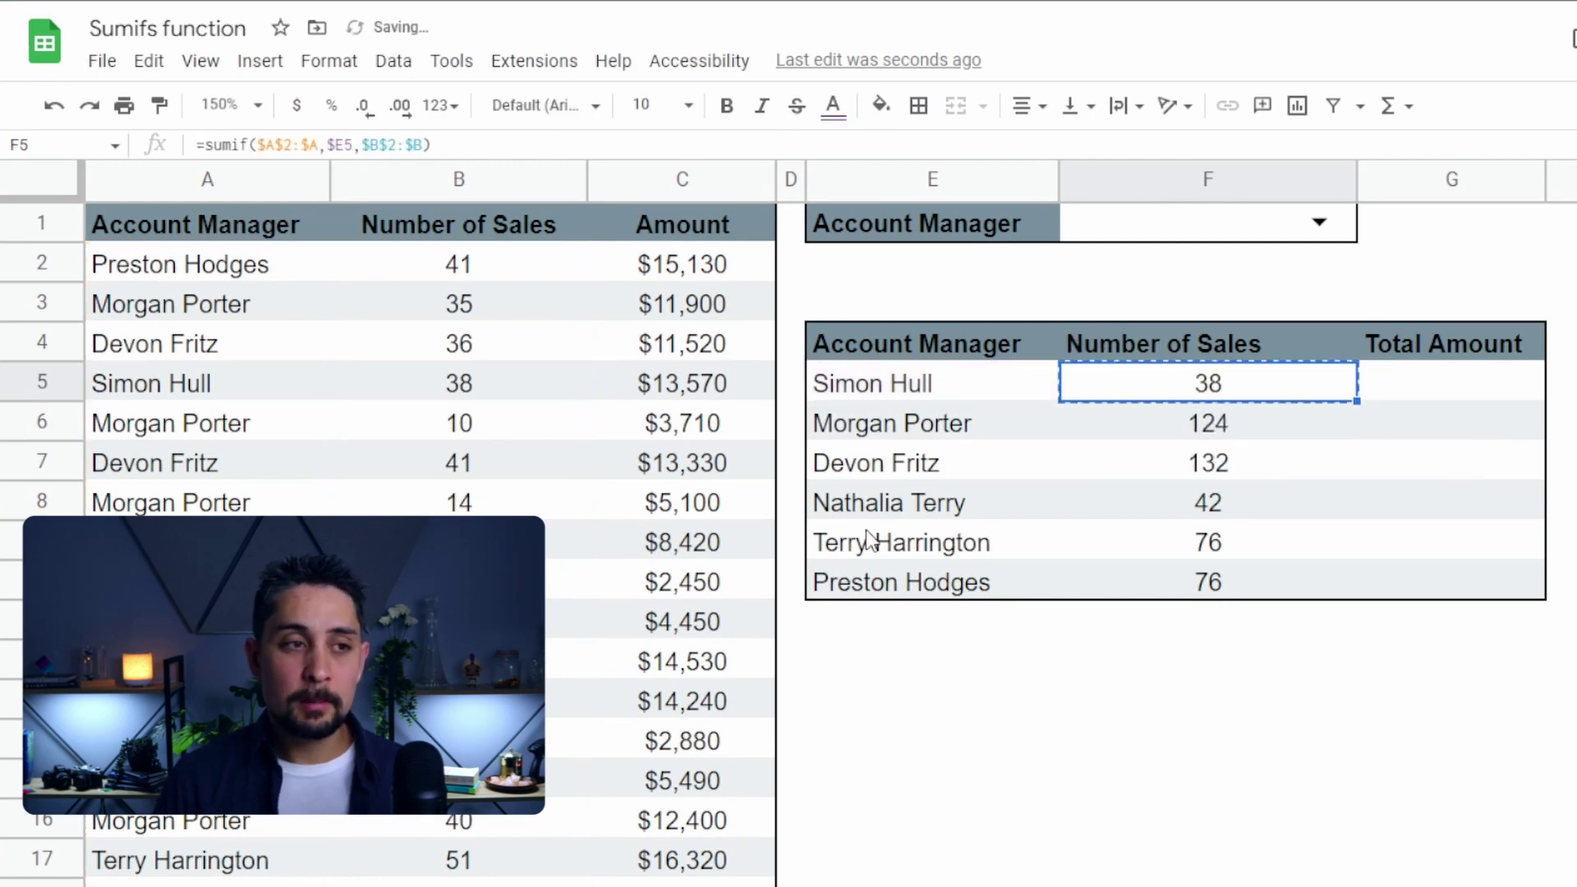
pyautogui.press('Right')
pyautogui.hotkey('ctrl', 'v')
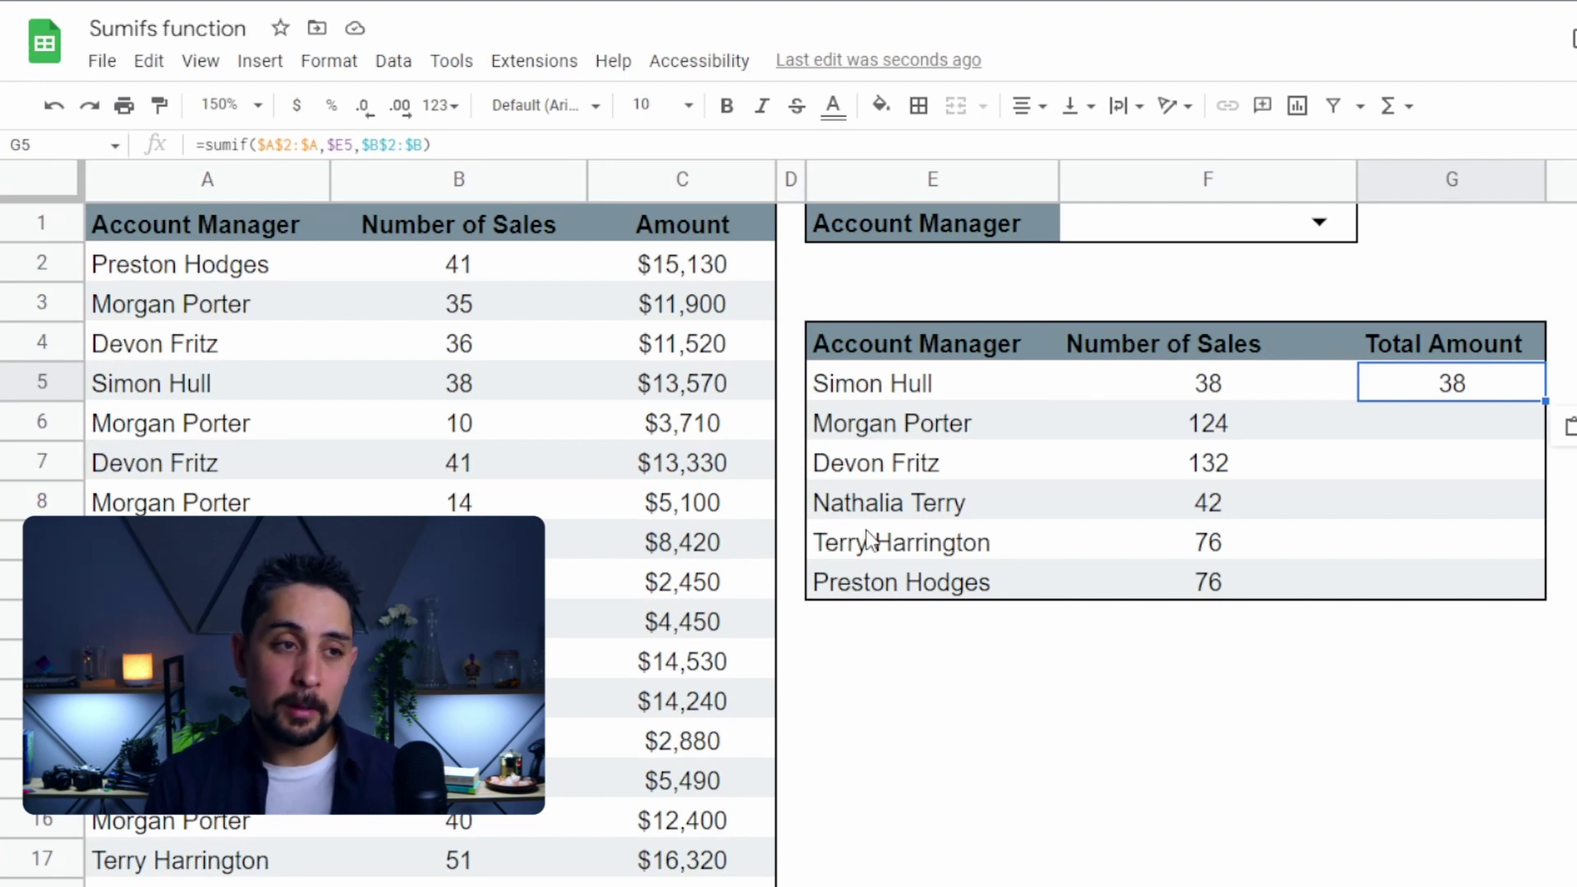
pyautogui.doubleClick(1452, 383)
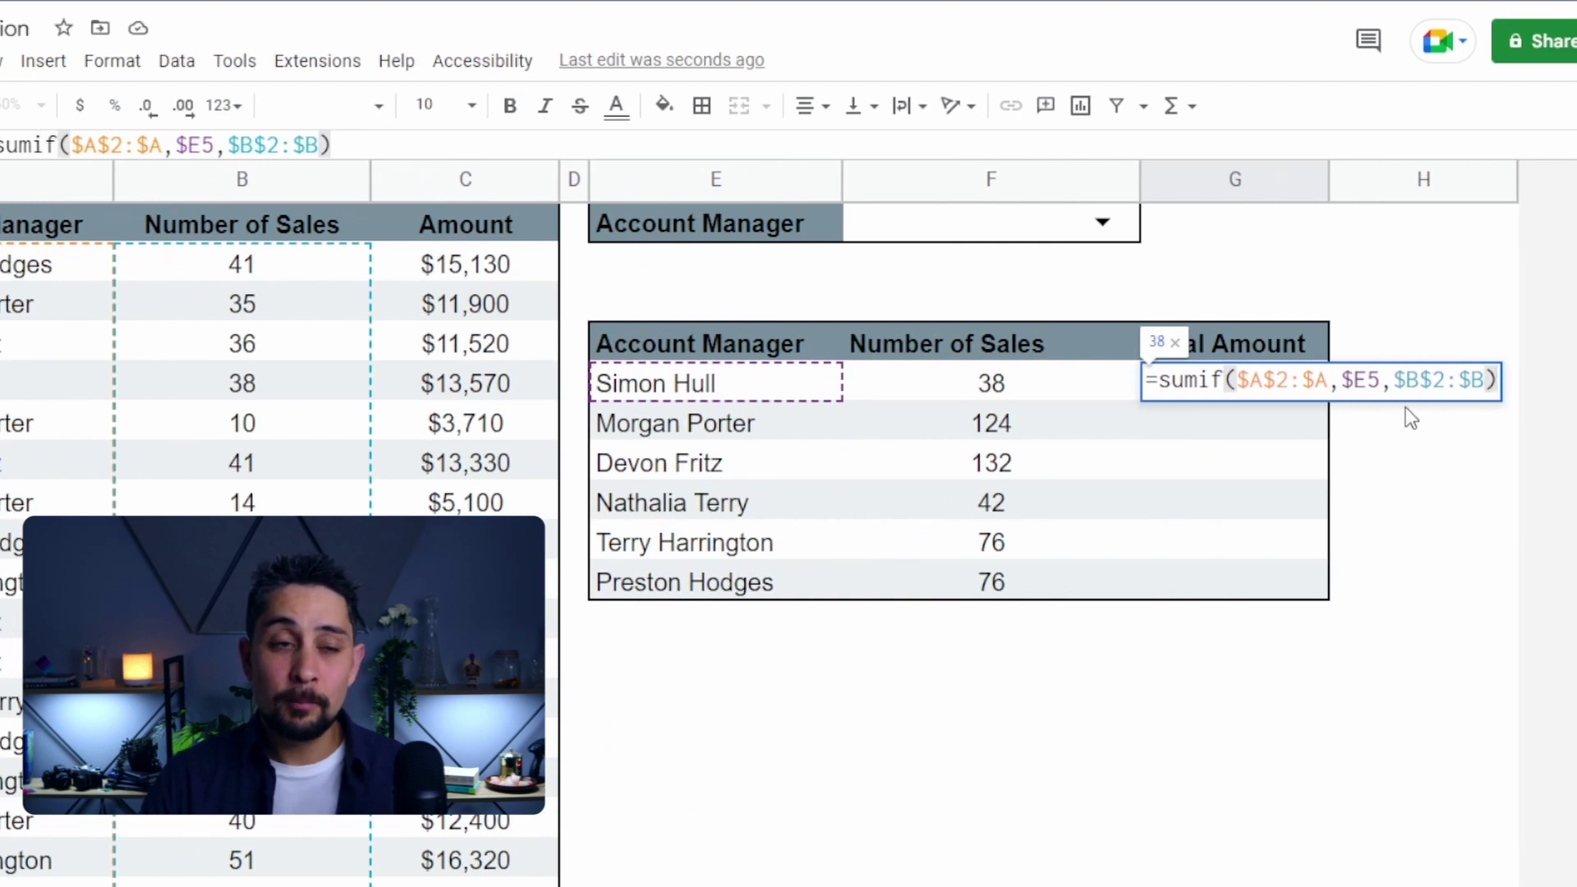
pyautogui.moveTo(1393, 382); pyautogui.dragTo(1488, 385)
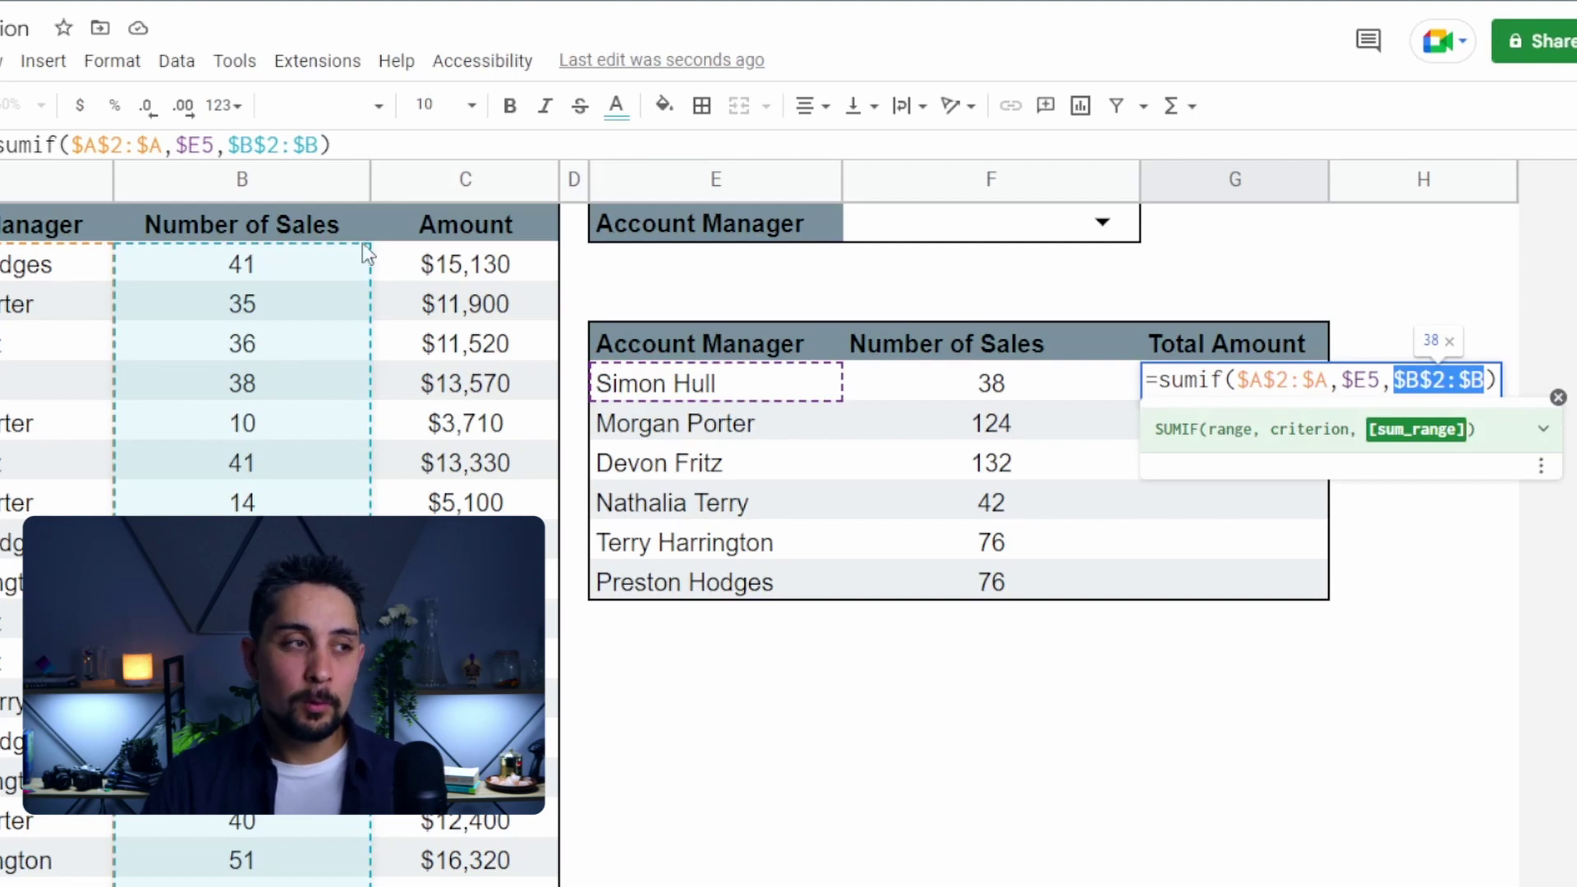
pyautogui.press('Escape')
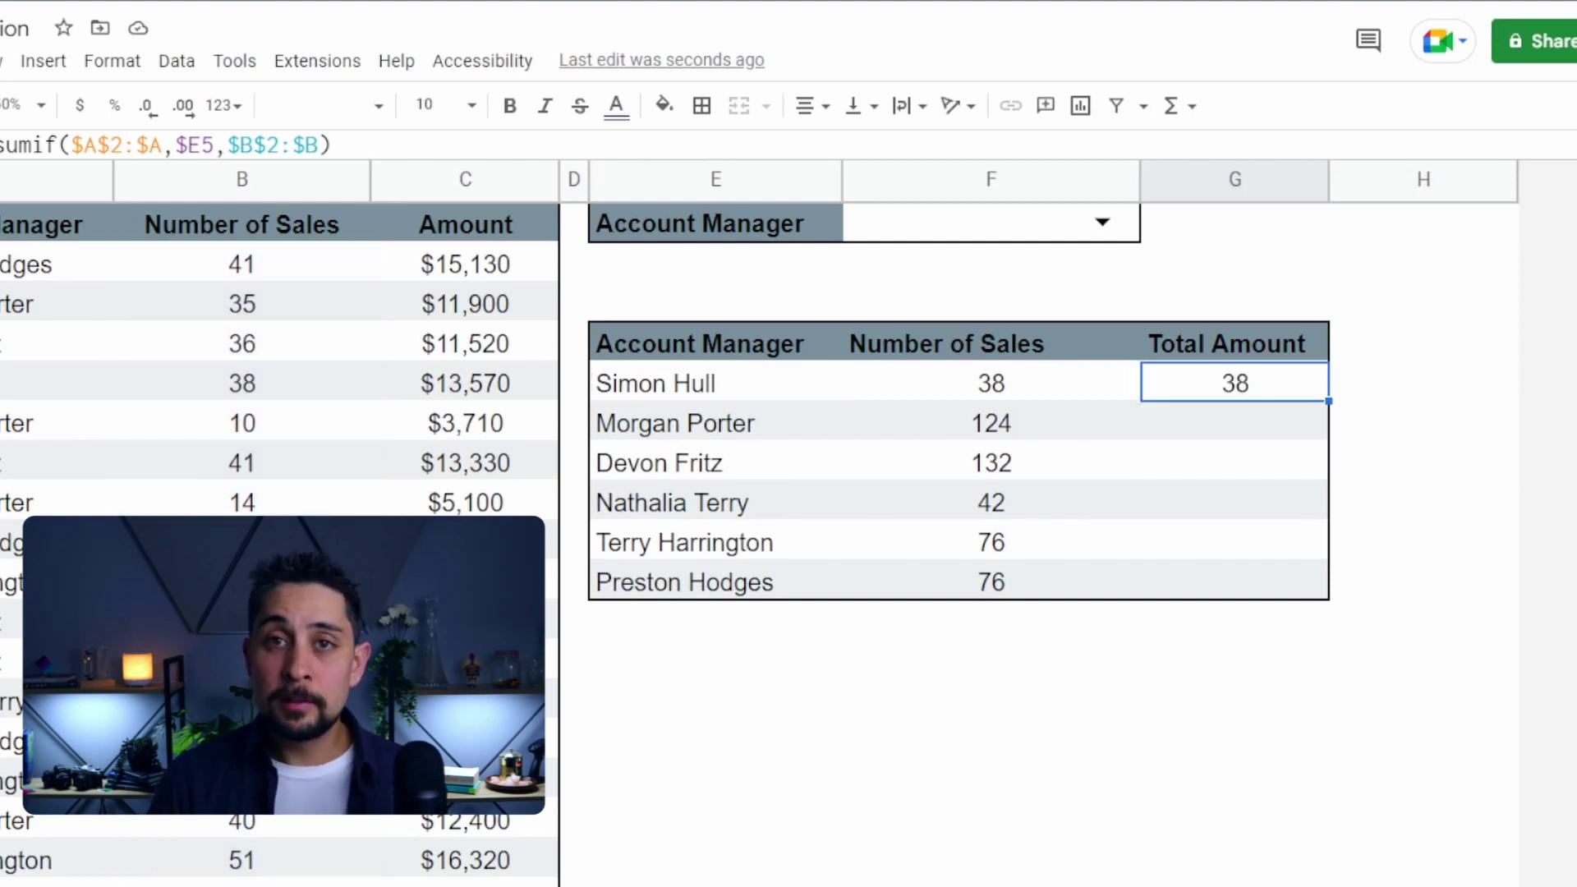
# Change the sum range of the G5 formula to $C$2:$C and compare its result with source row 5.
pyautogui.press('F2')
pyautogui.press('Left')
pyautogui.press('Left')
pyautogui.press('Left')
pyautogui.press('Left')
pyautogui.press('Left')
pyautogui.press('Left')
pyautogui.press('BackSpace')
pyautogui.write('C')
pyautogui.press('Right')
pyautogui.press('Right')
pyautogui.press('Right')
pyautogui.press('Right')
pyautogui.press('Right')
pyautogui.press('BackSpace')
pyautogui.write('C')
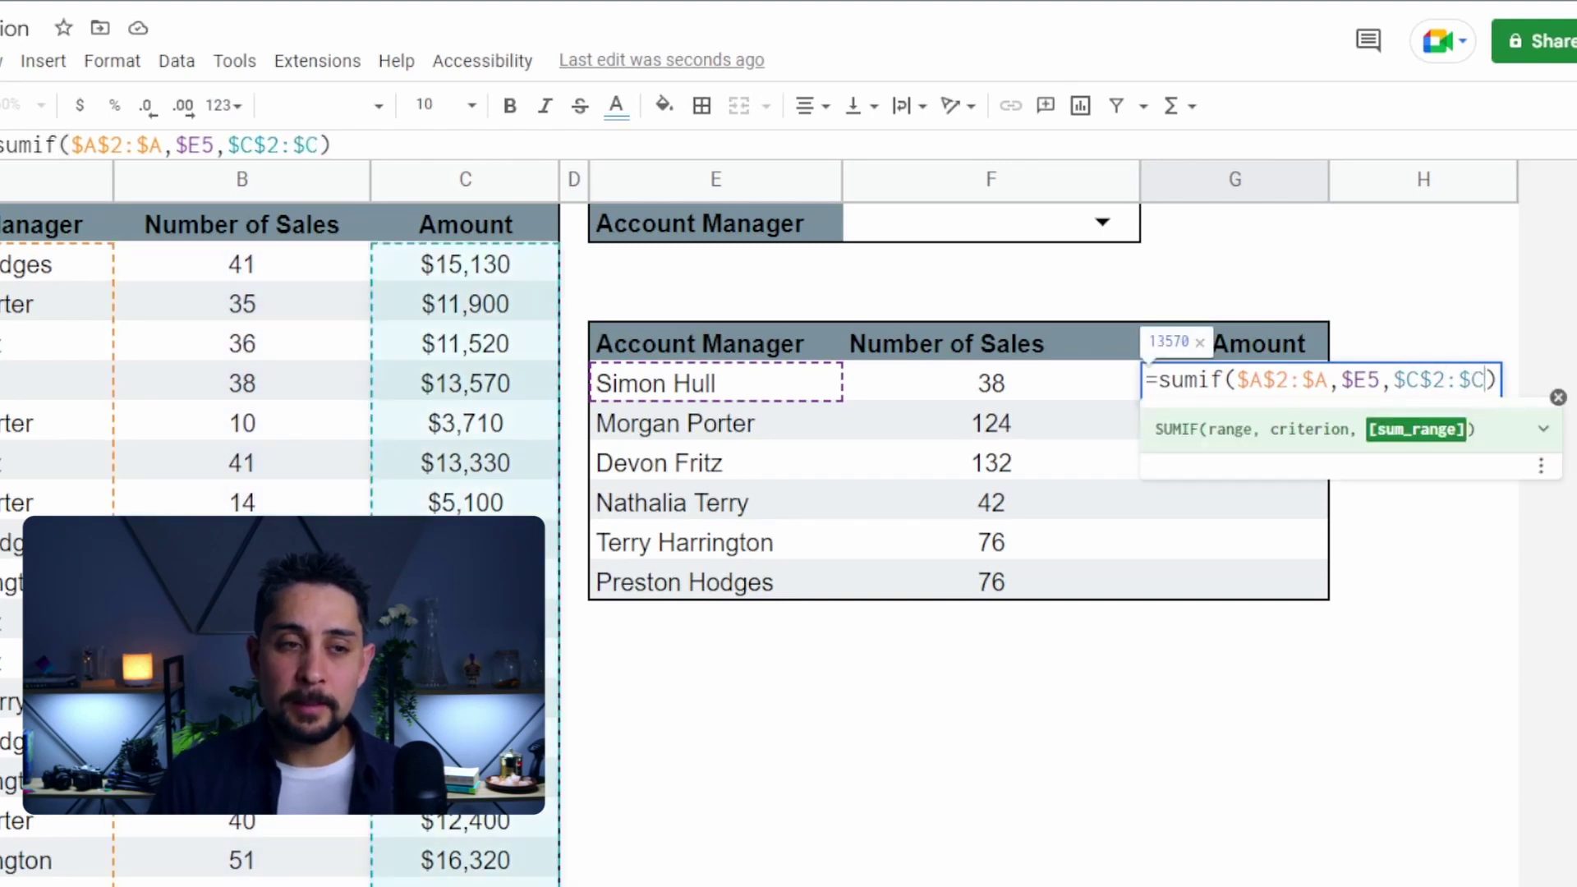
pyautogui.press('Return')
pyautogui.press('Up')
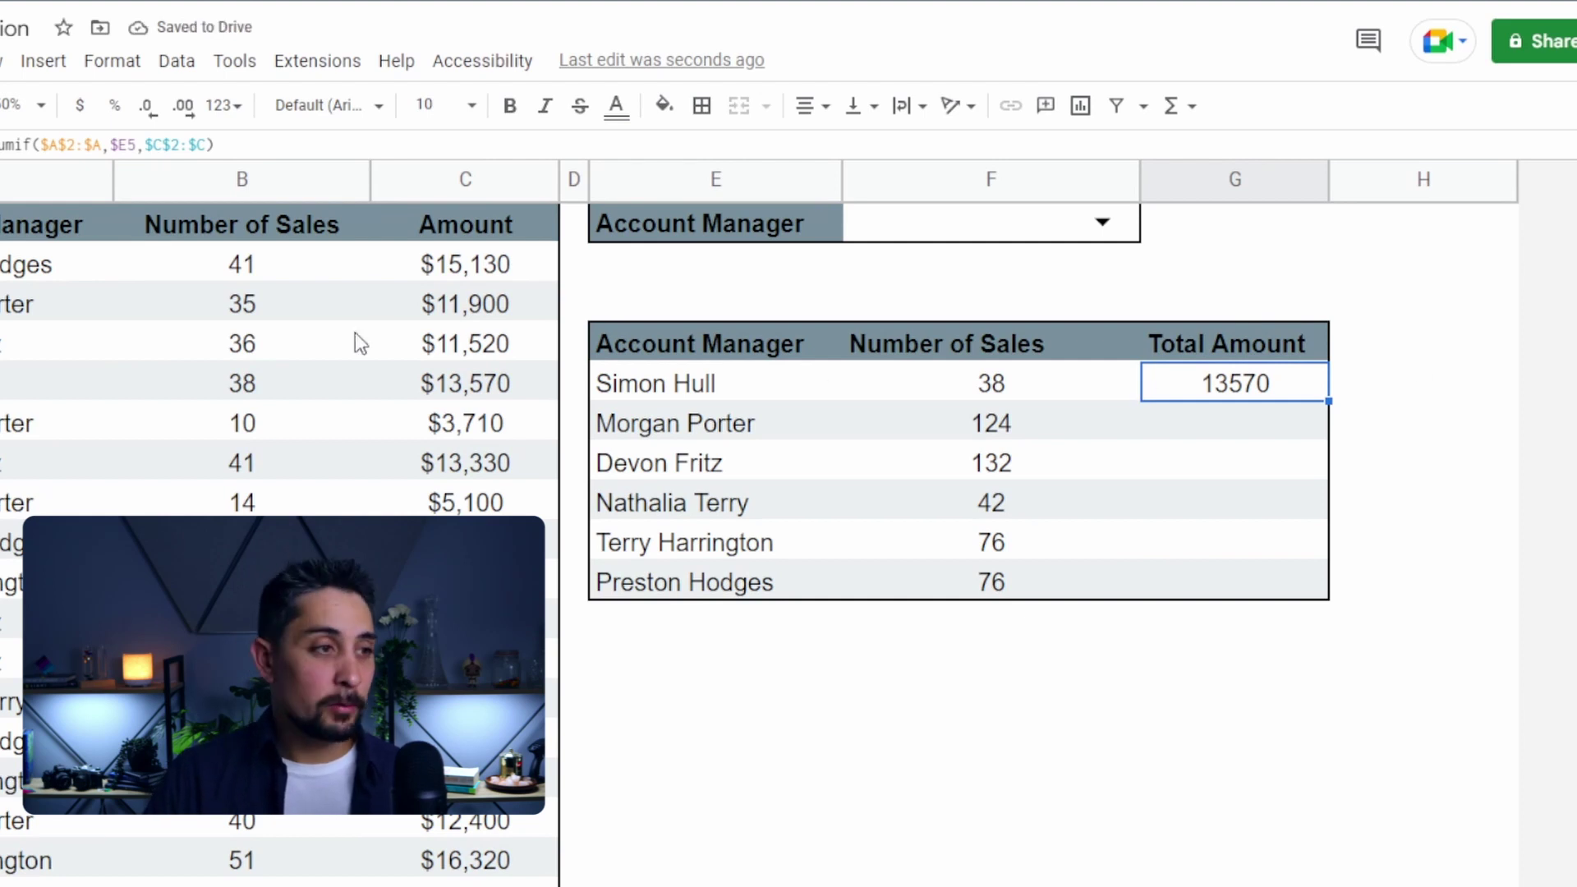
pyautogui.click(57, 383)
pyautogui.keyDown('shift'); pyautogui.click(486, 398); pyautogui.keyUp('shift')
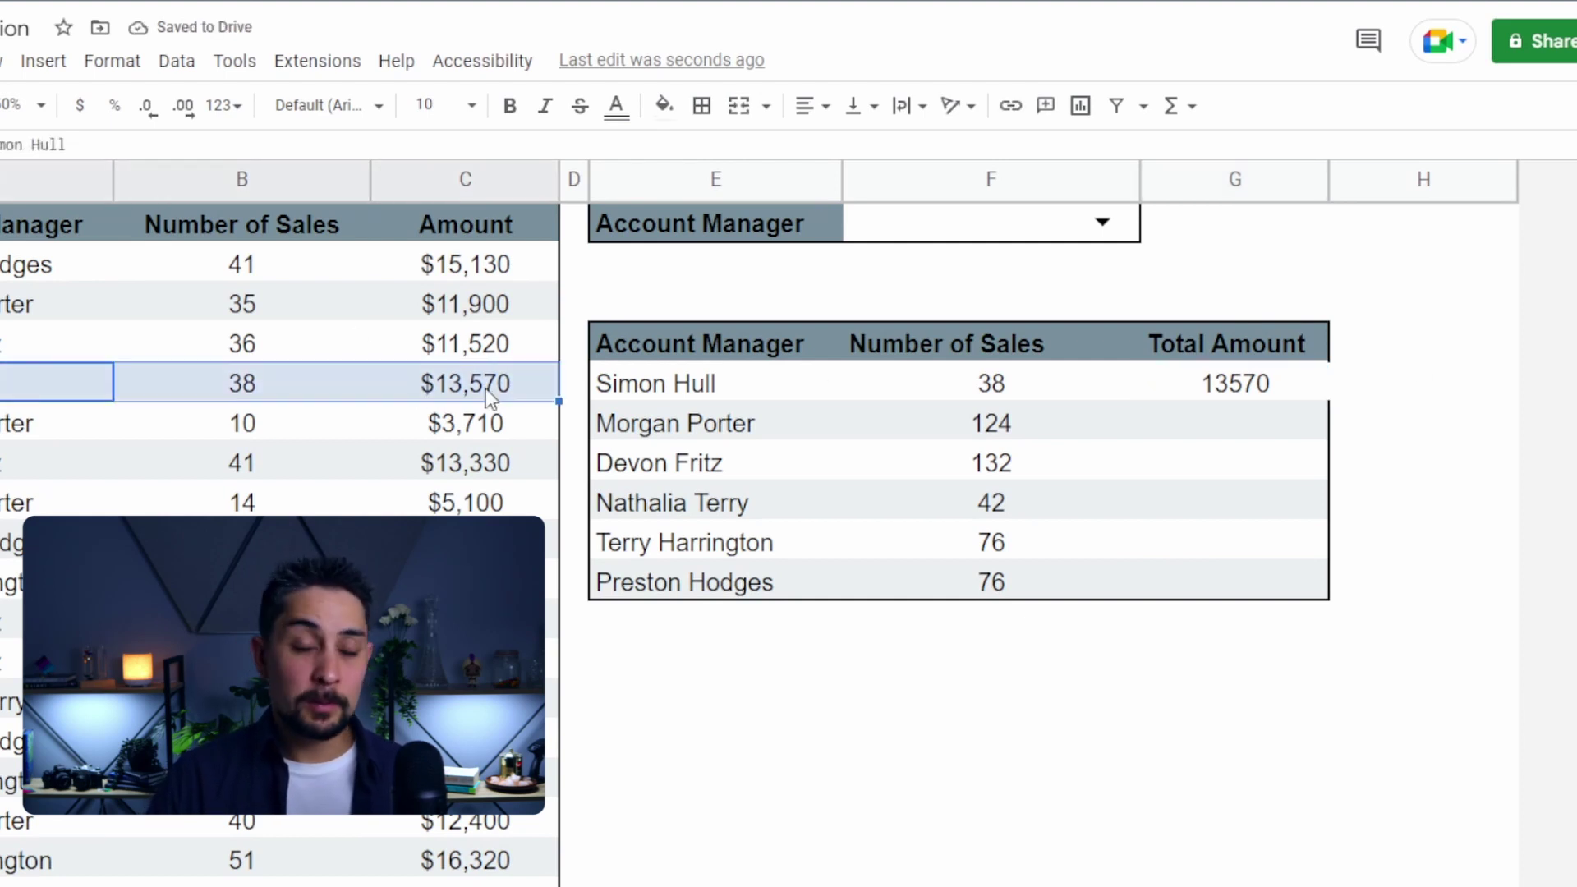
# Fill the G5 formula down to G10 and format the Total Amount values as currency without decimals.
pyautogui.click(1310, 386)
pyautogui.moveTo(1326, 401); pyautogui.dragTo(1313, 579)
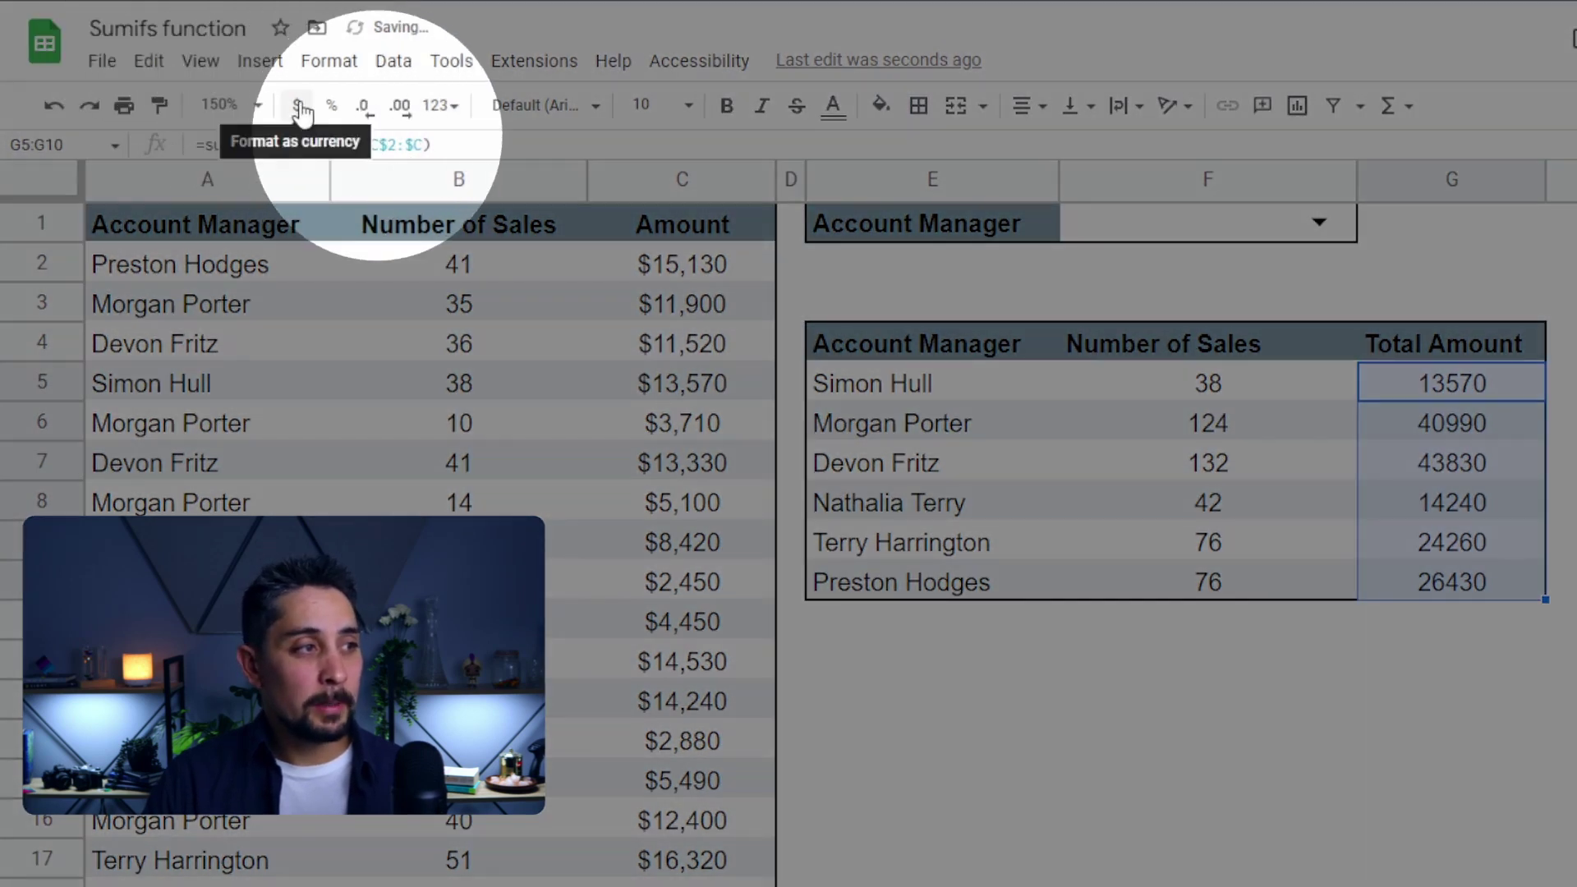
pyautogui.click(301, 109)
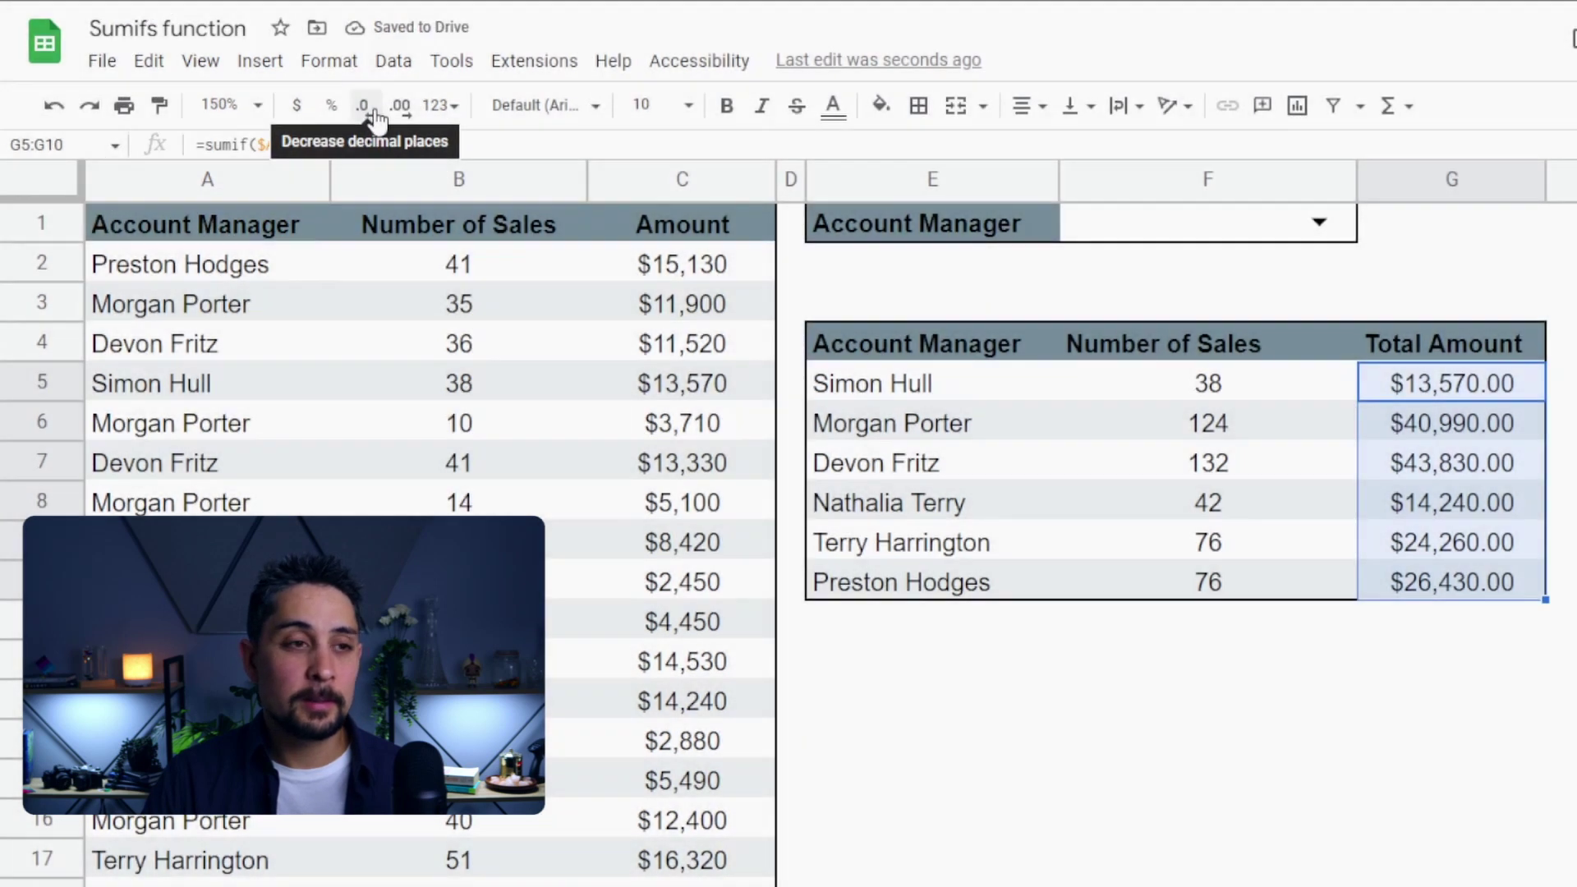
pyautogui.doubleClick(362, 106)
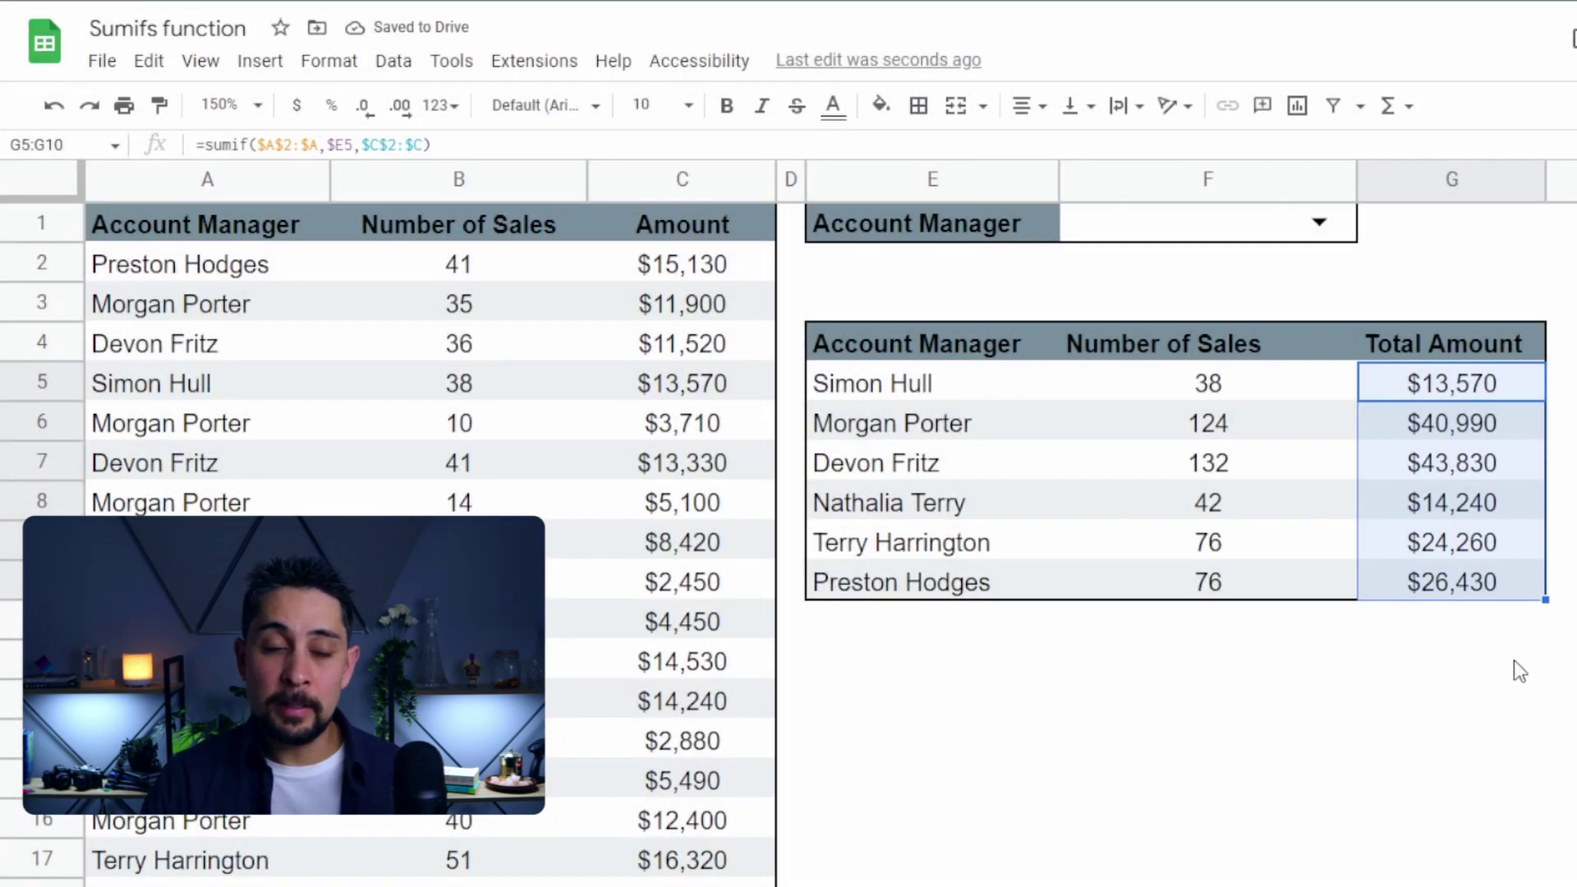
pyautogui.click(932, 739)
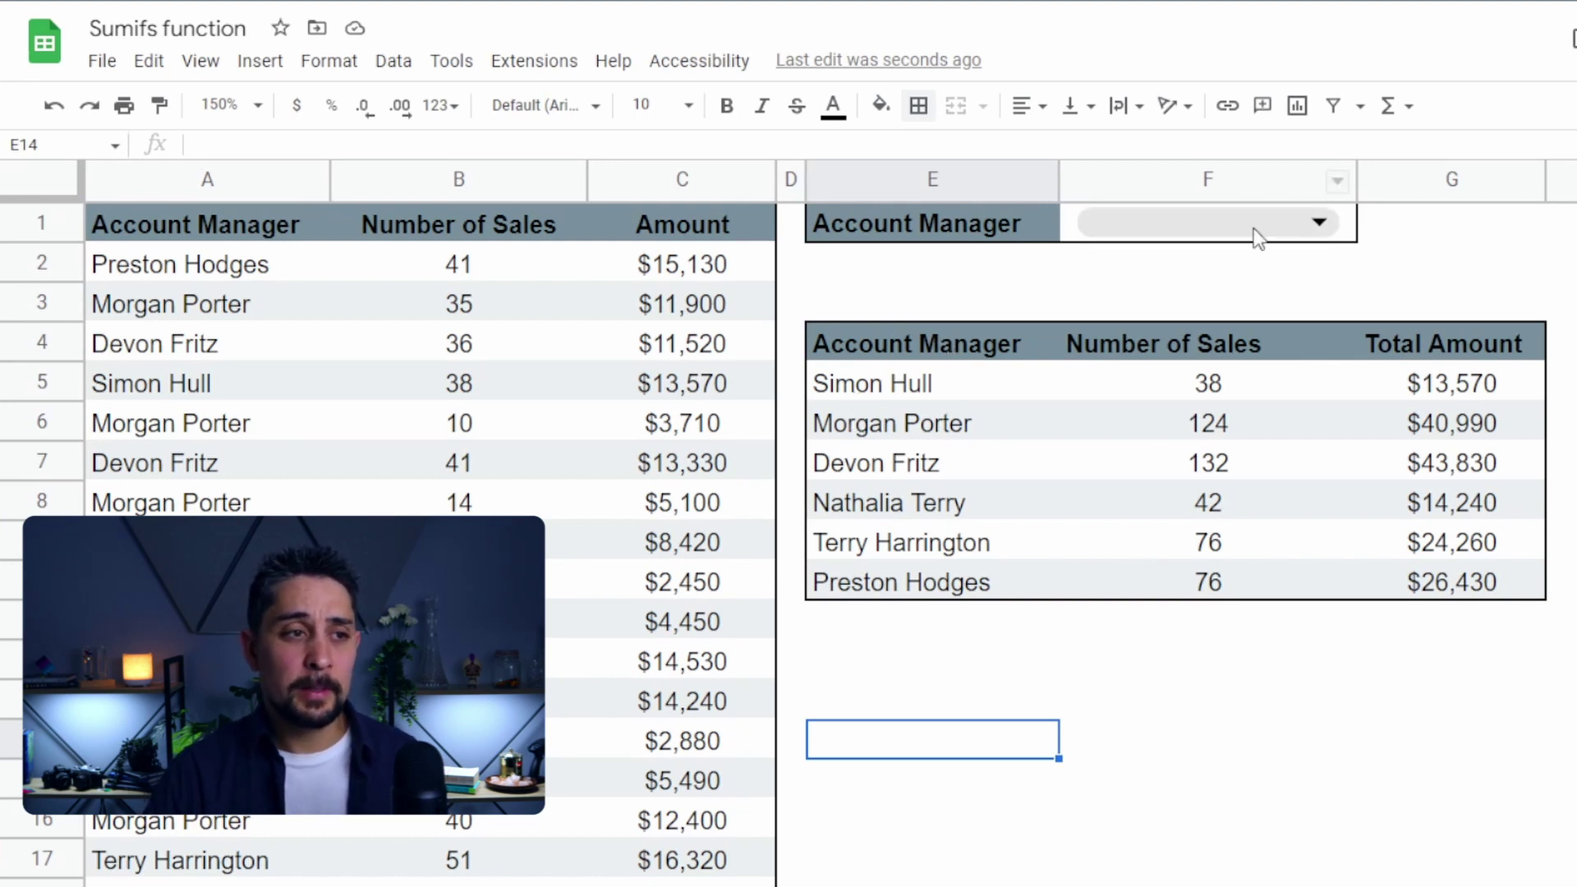
# Select the row 5 account manager in the F1 selector and compare source row A5:C5 with summary row E5:G5.
pyautogui.moveTo(719, 384); pyautogui.dragTo(177, 415)
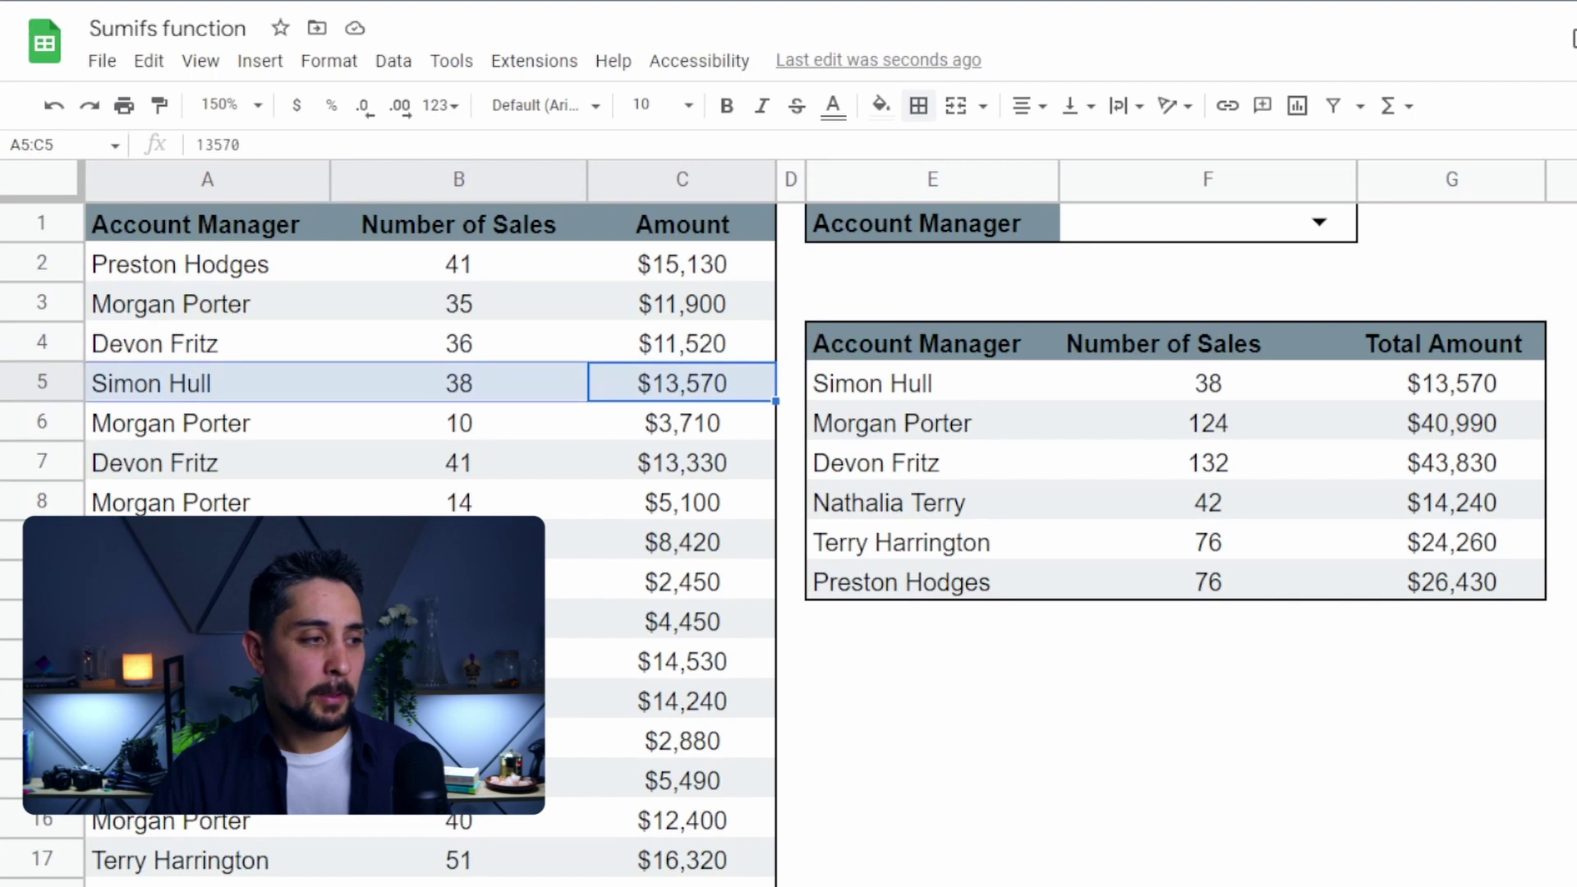
pyautogui.click(1209, 235)
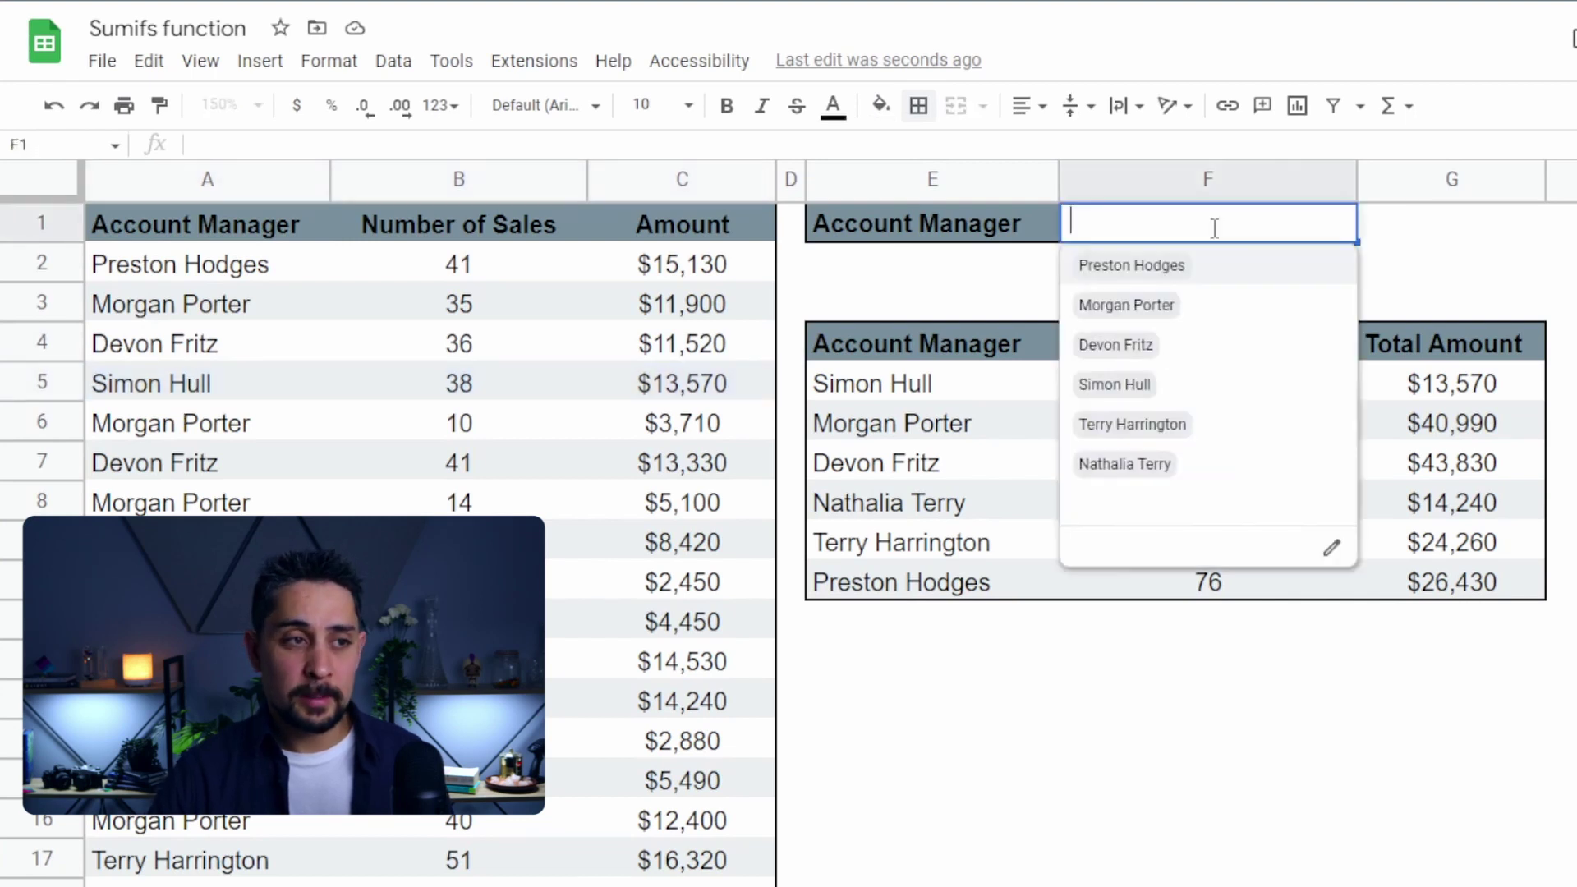
pyautogui.click(1142, 386)
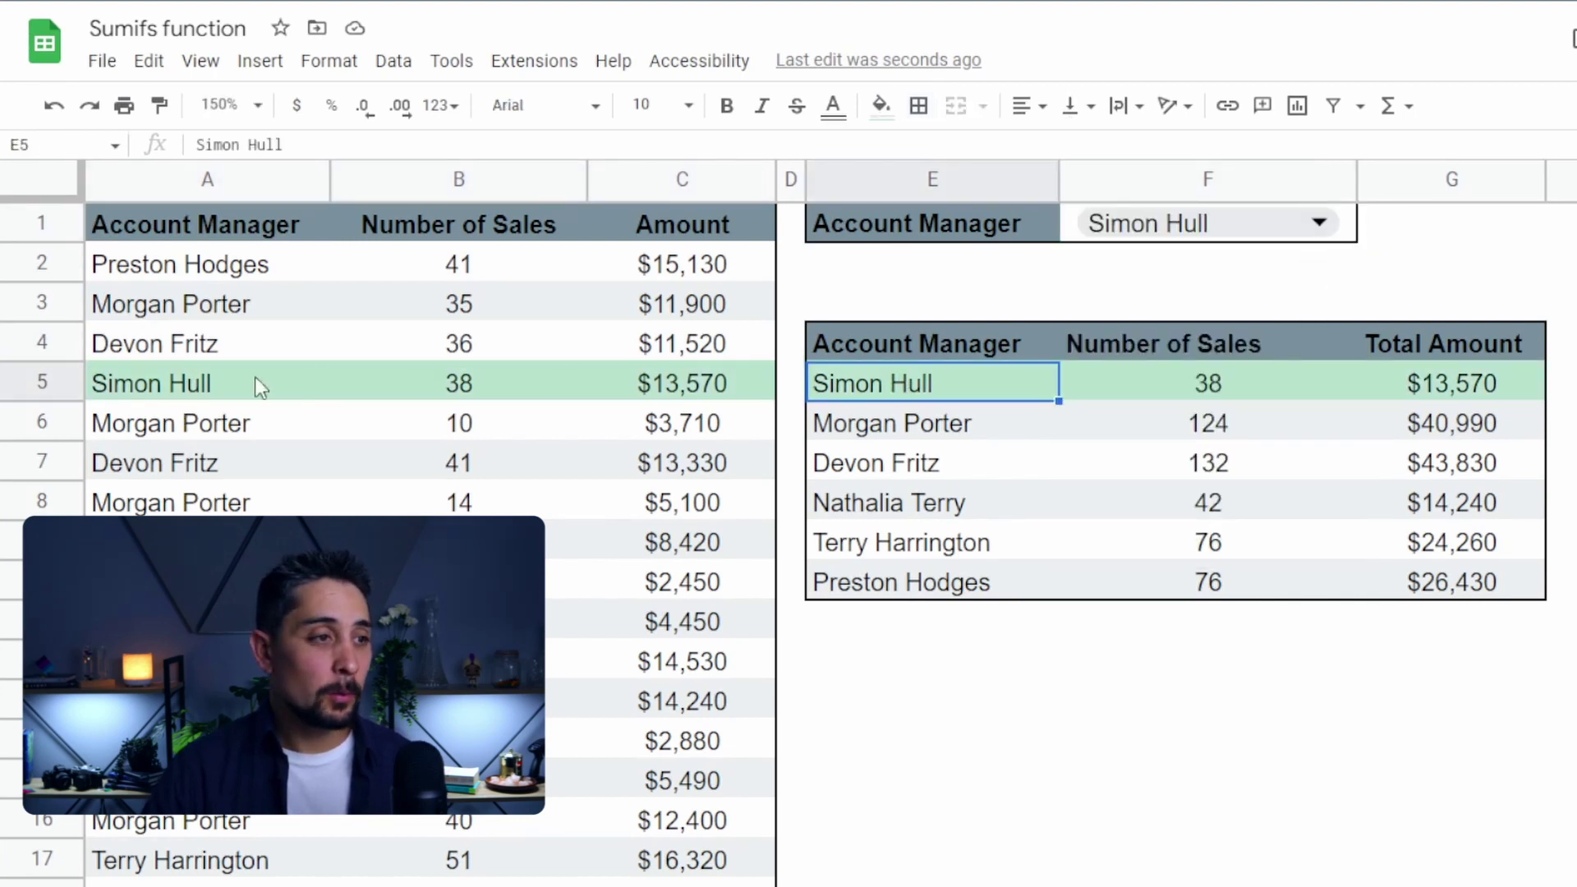
pyautogui.moveTo(155, 385); pyautogui.dragTo(717, 369)
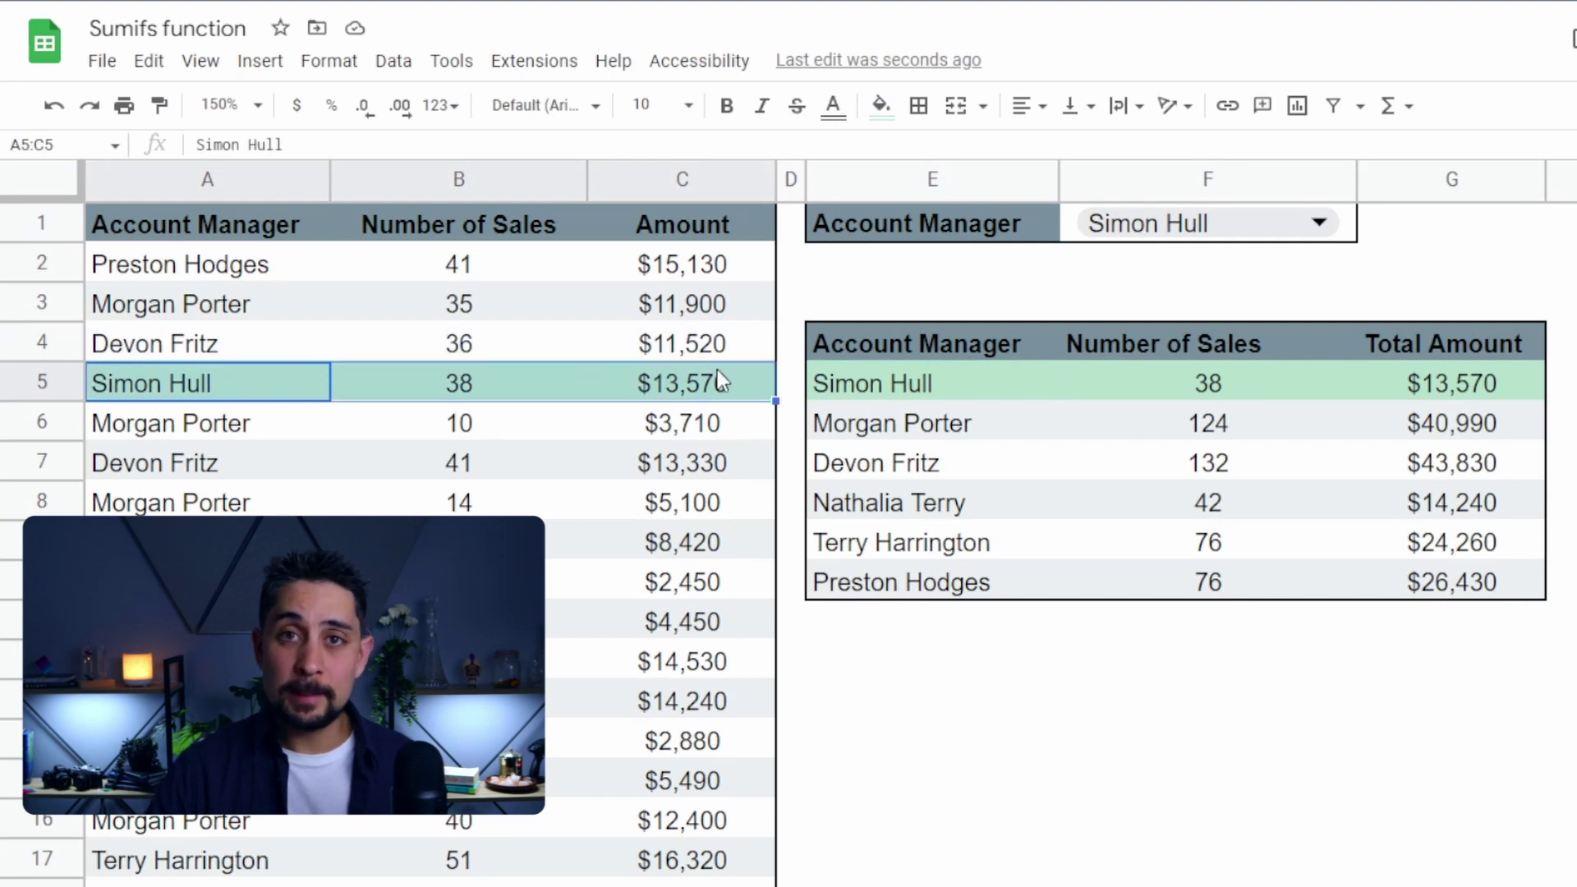
pyautogui.moveTo(939, 384); pyautogui.dragTo(1465, 377)
pyautogui.scroll(-1, 452, 478)
pyautogui.scroll(1, 451, 477)
pyautogui.scroll(-1, 460, 460)
pyautogui.scroll(1, 460, 459)
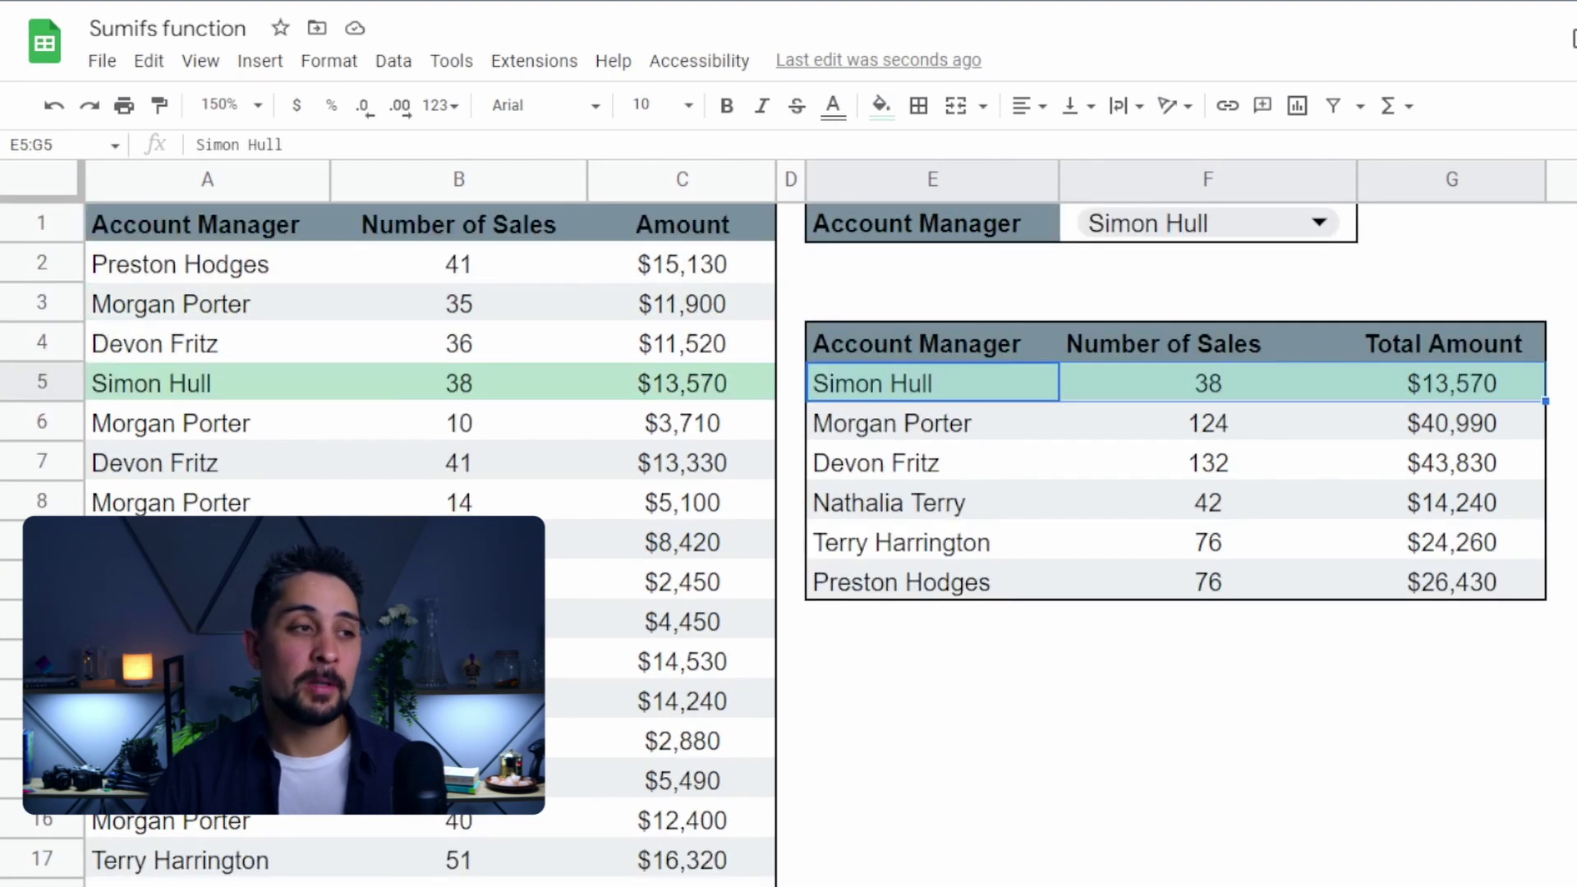
# Switch the F1 selector to the row 2 account manager and check amounts C2, C9 and C14 against the total in G10.
pyautogui.click(1242, 228)
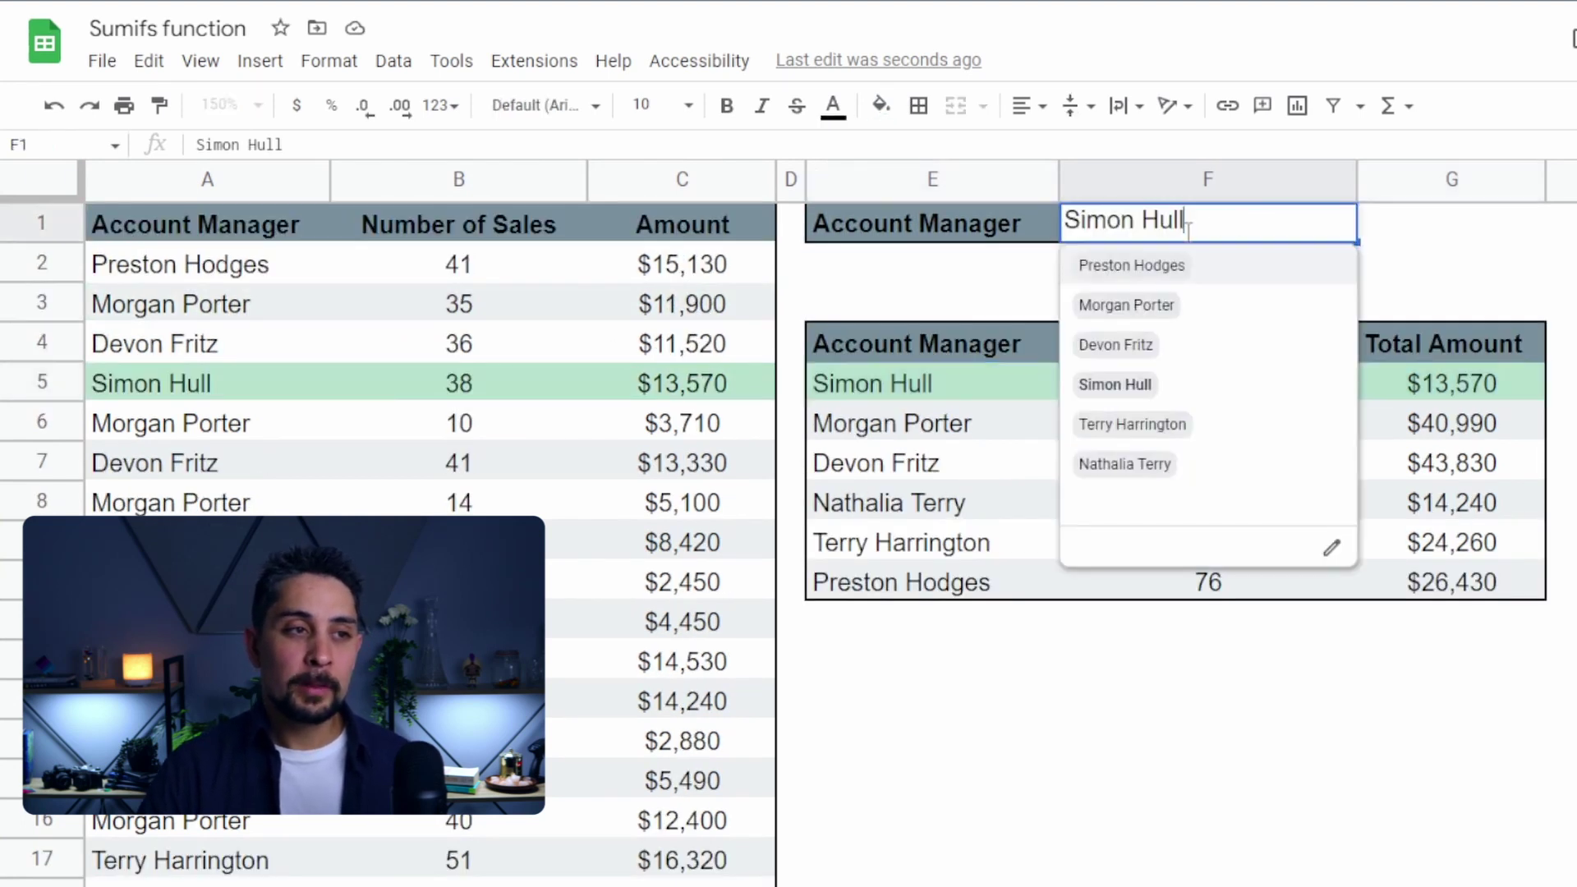
pyautogui.click(1157, 270)
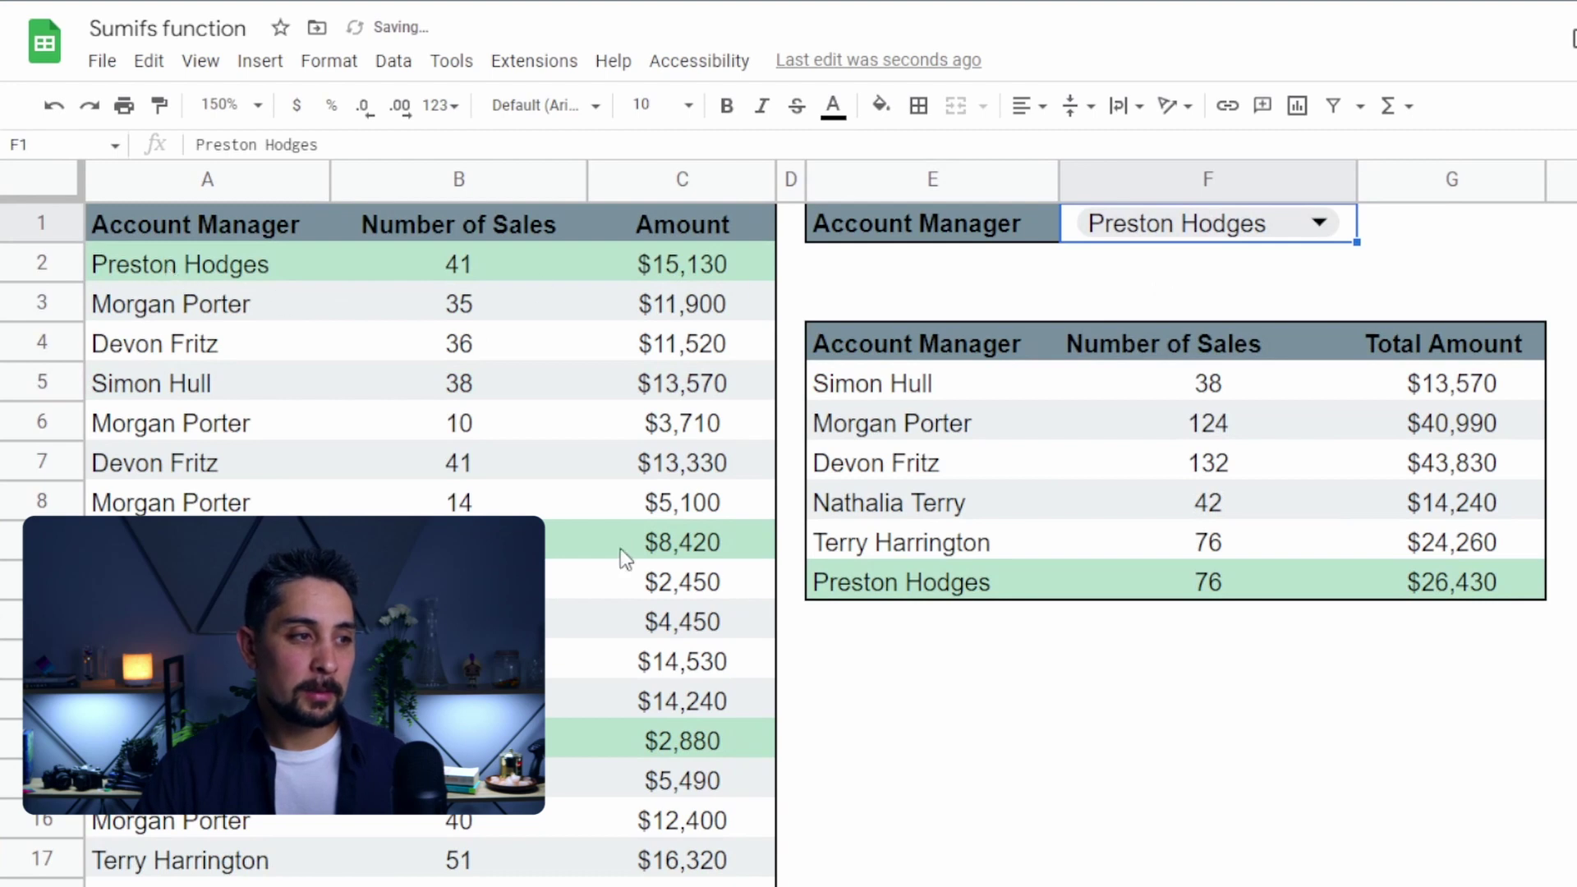
pyautogui.scroll(-2, 686, 779)
pyautogui.scroll(2, 718, 312)
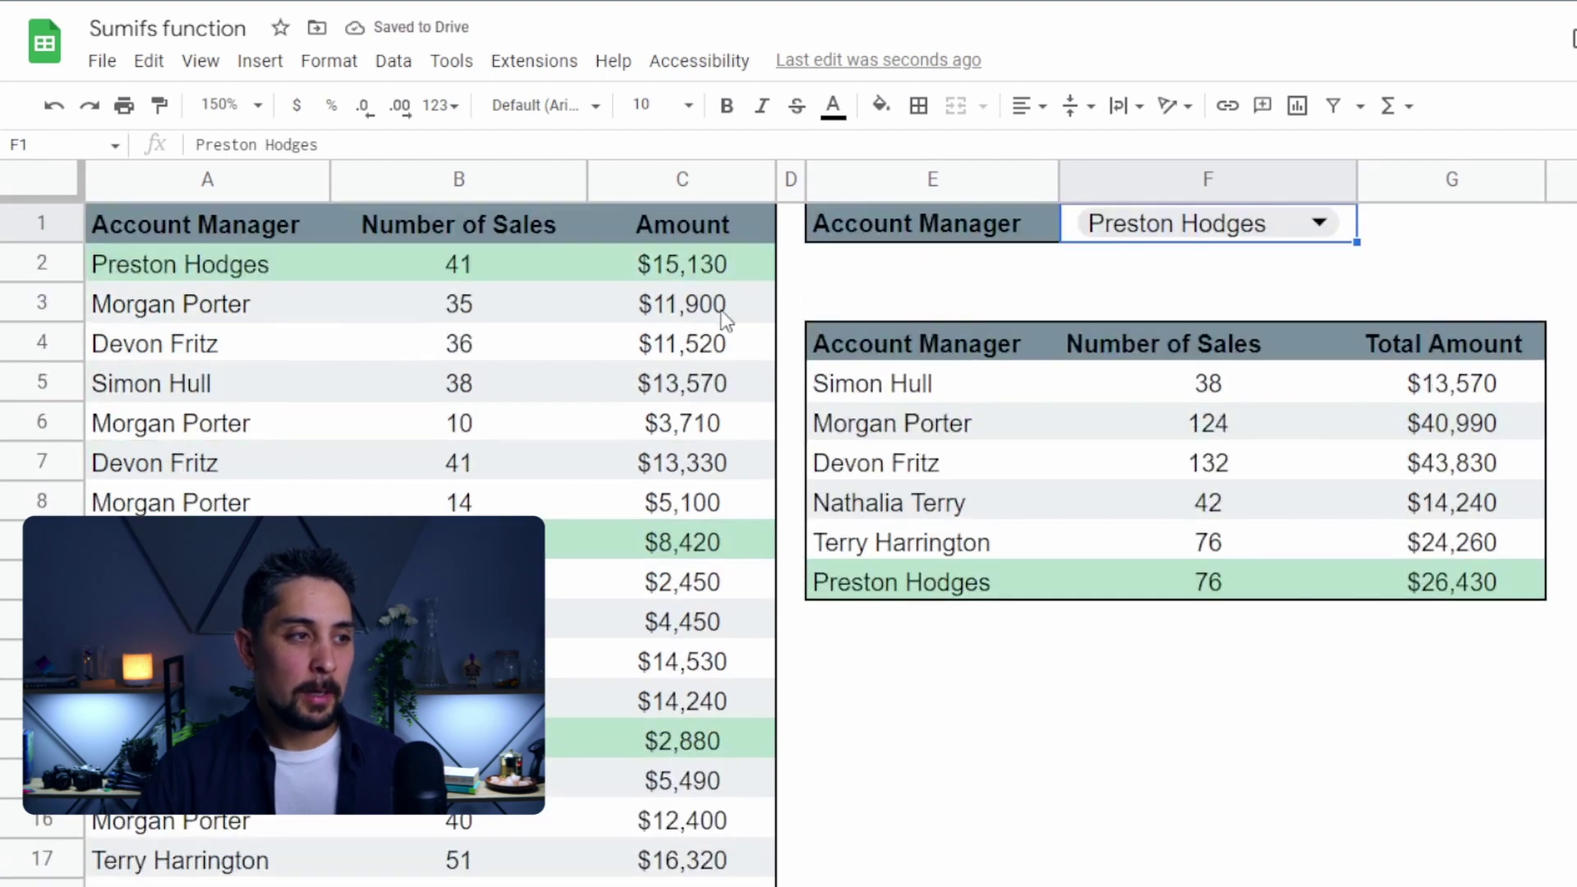
pyautogui.click(713, 264)
pyautogui.keyDown('ctrl'); pyautogui.click(708, 544); pyautogui.keyUp('ctrl')
pyautogui.keyDown('ctrl'); pyautogui.click(698, 741); pyautogui.keyUp('ctrl')
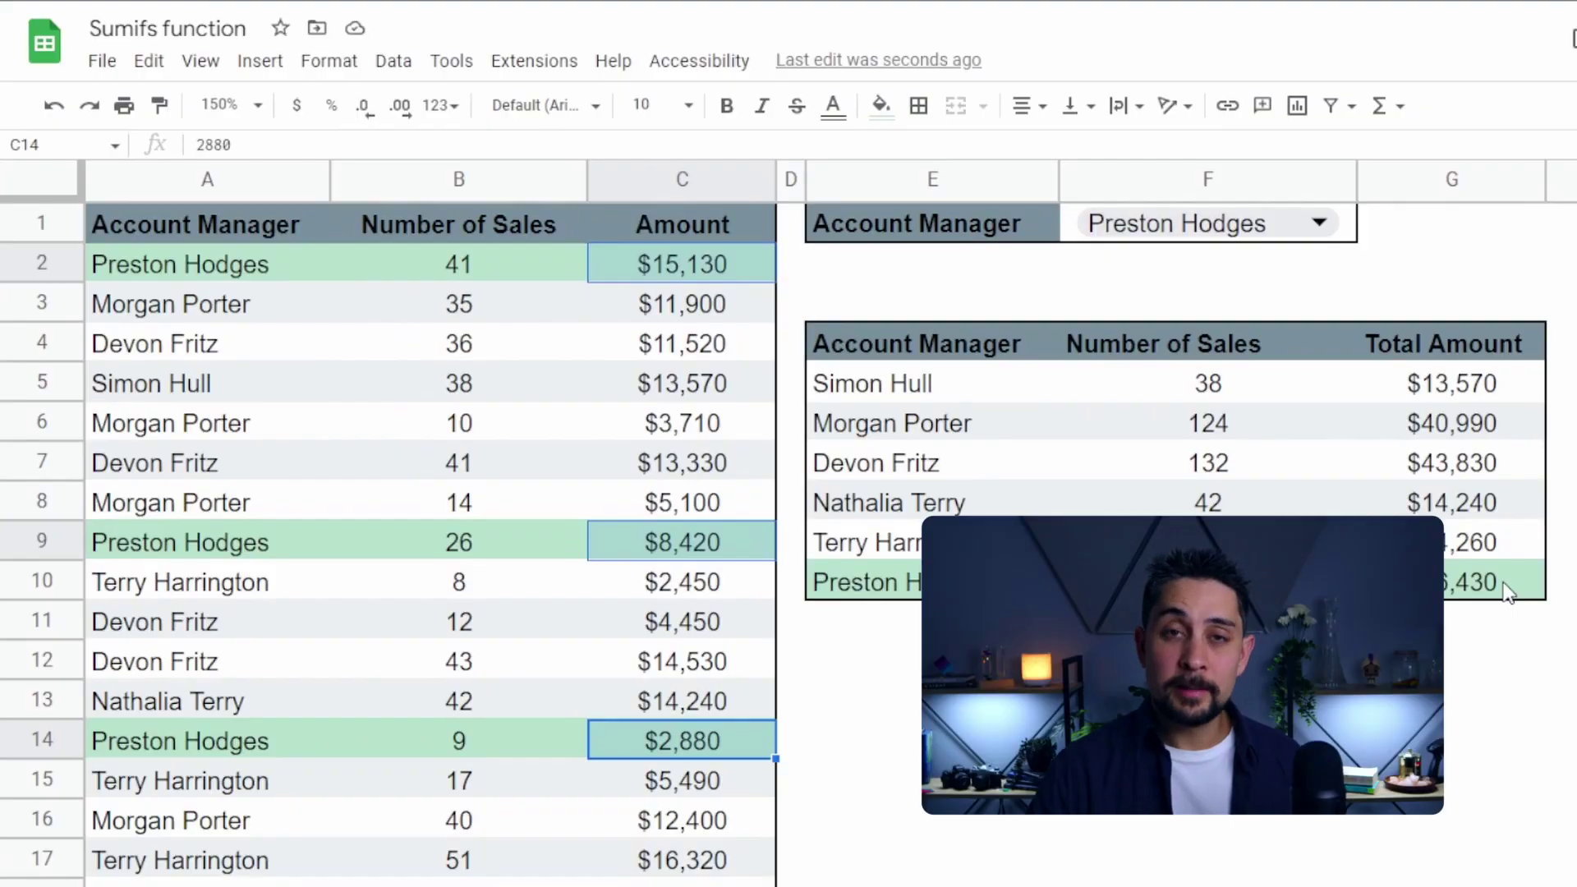
pyautogui.click(1507, 591)
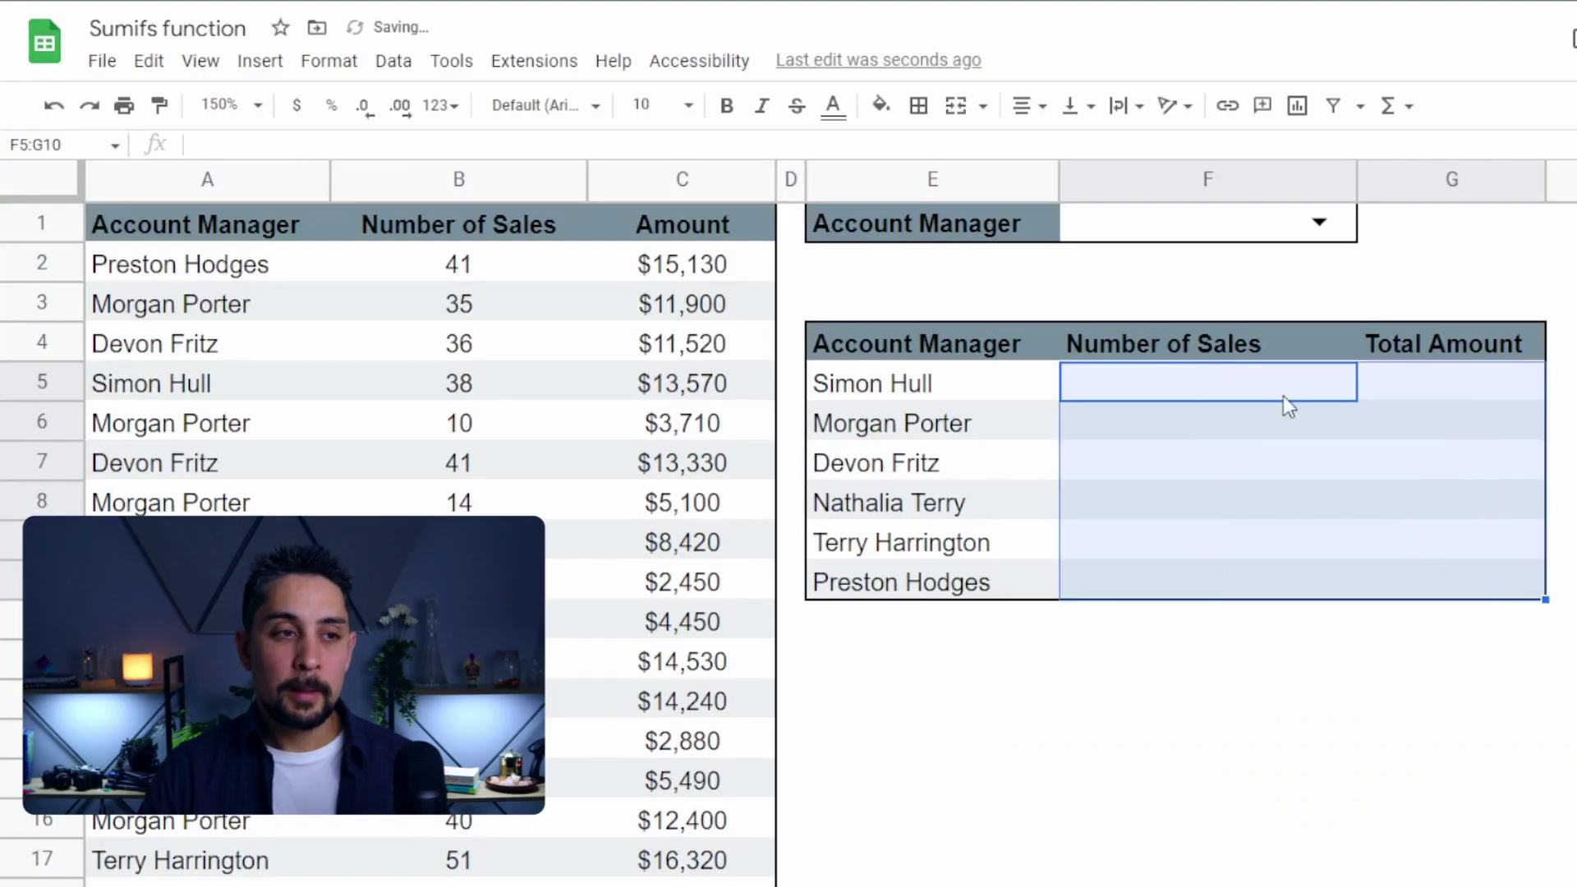
# Enter =sumif(A2:A,E5:E10,B2:B) in F5, using the whole summary list of account managers as the criterion.
pyautogui.click(1282, 394)
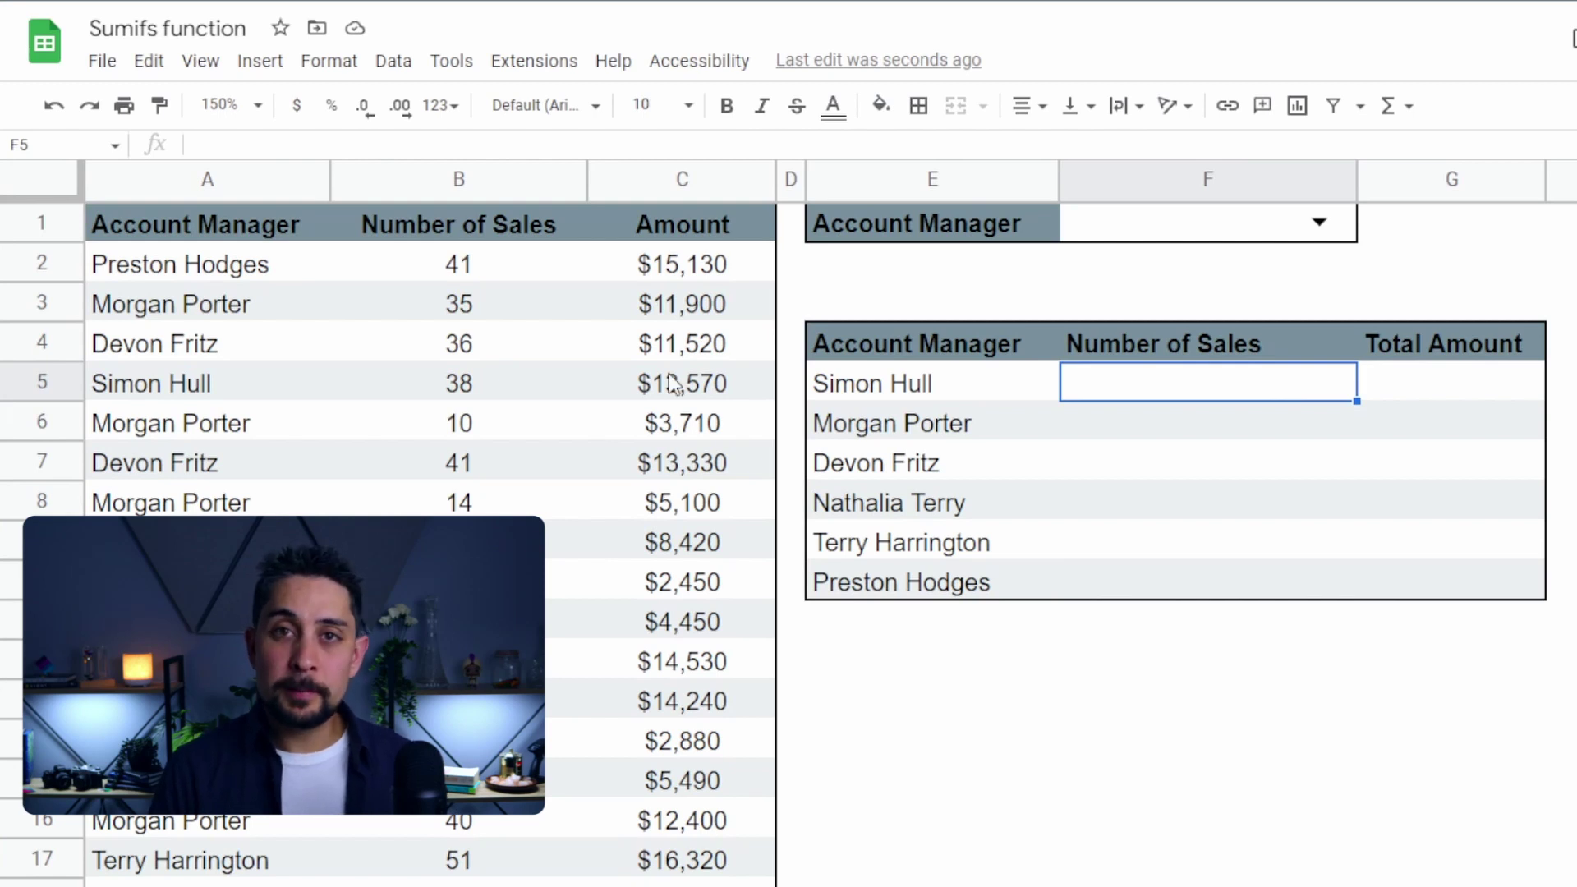
pyautogui.write('=sumif(')
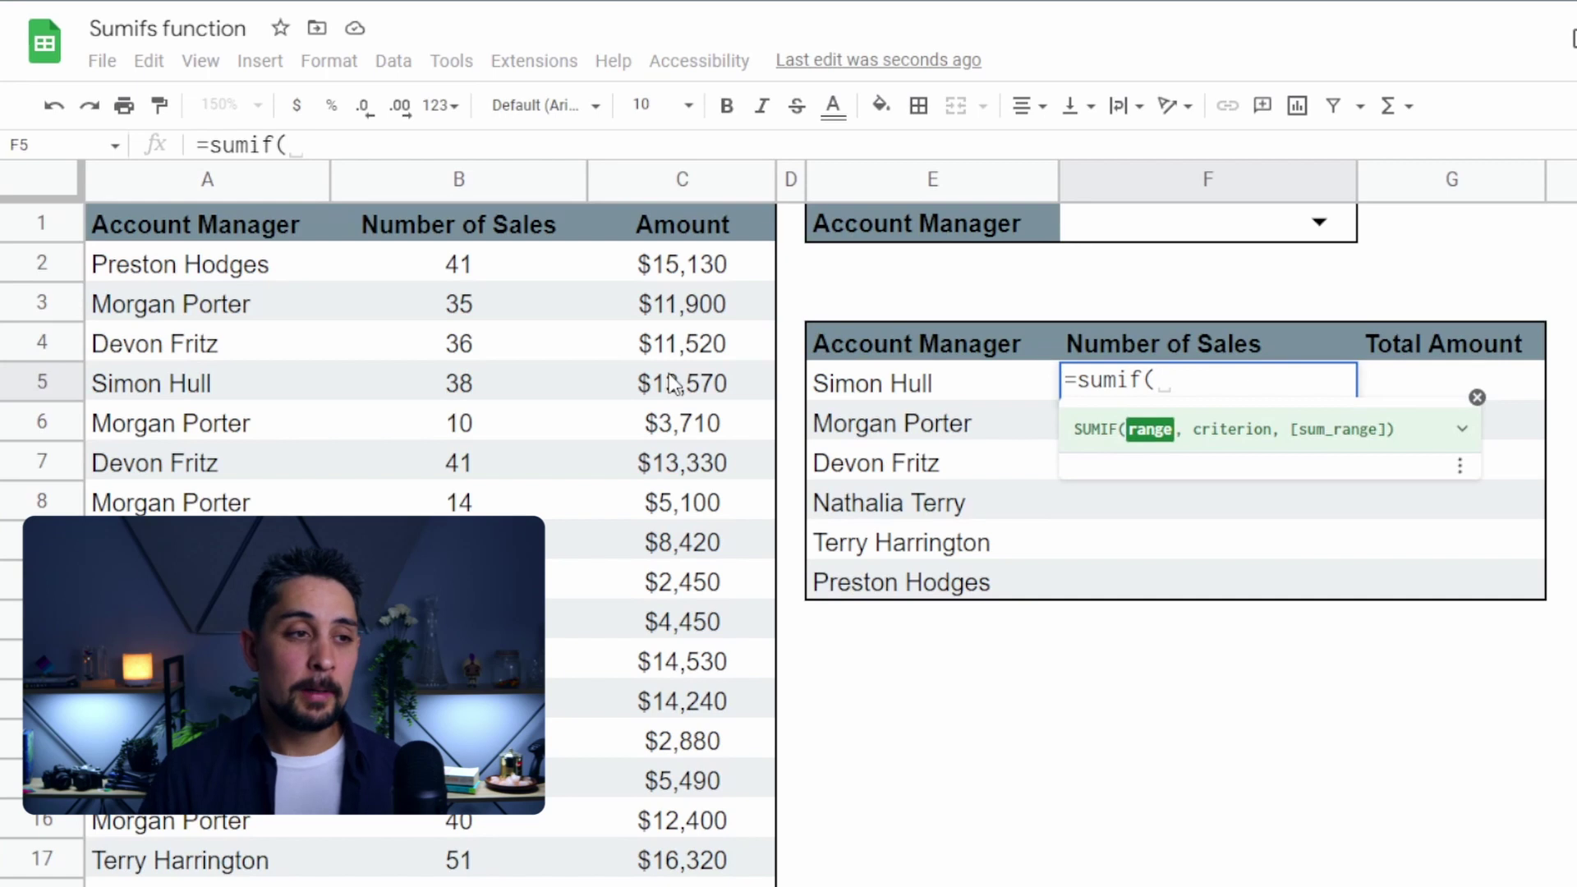
pyautogui.moveTo(247, 271); pyautogui.dragTo(225, 347)
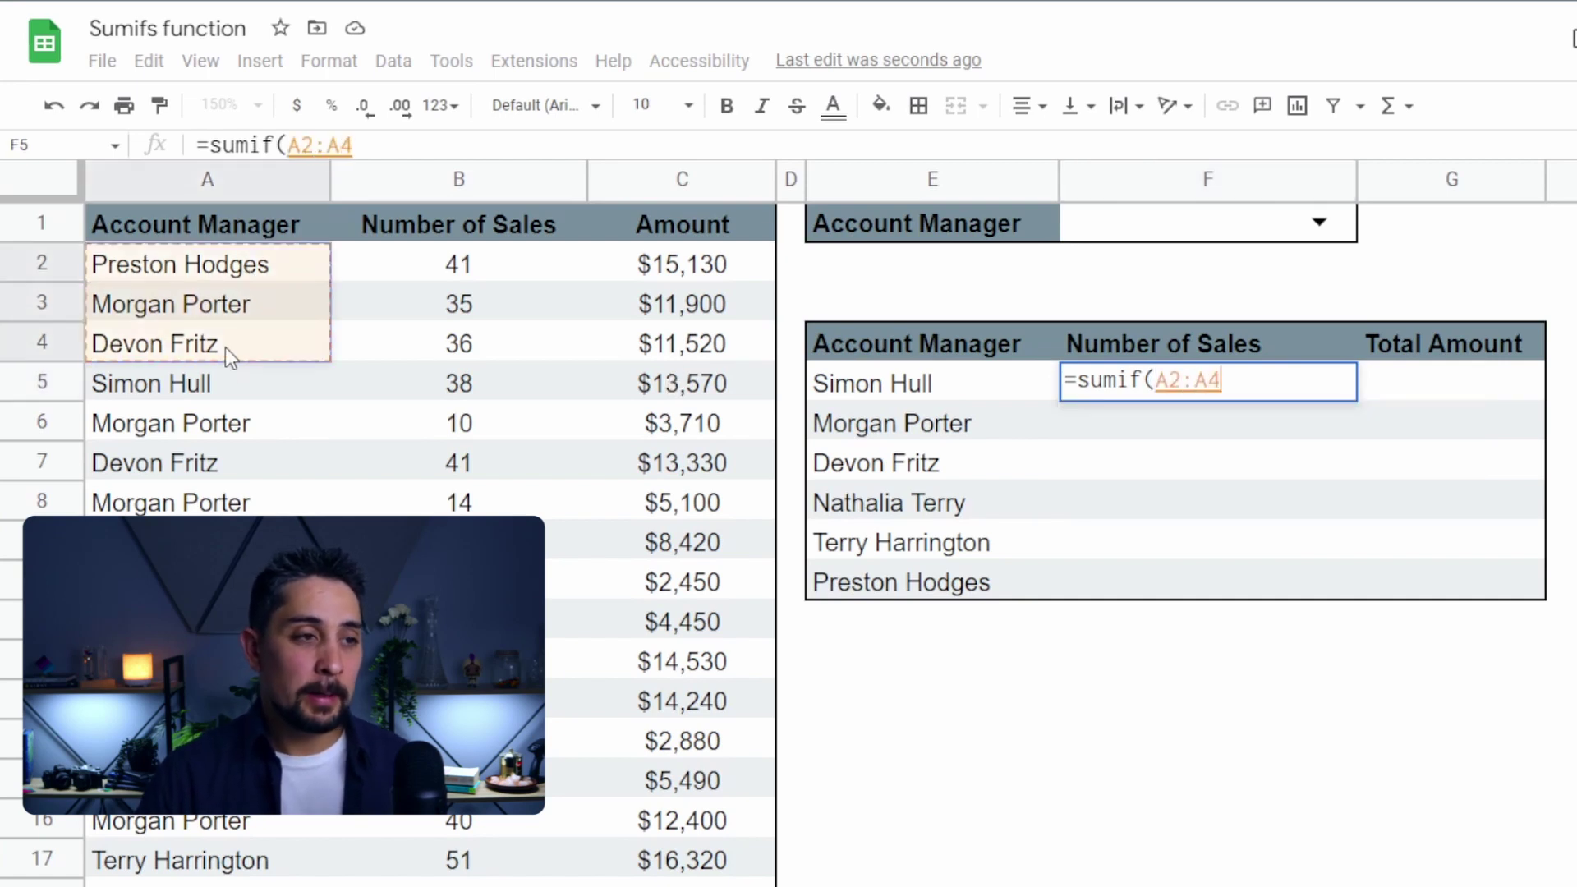
pyautogui.press('BackSpace')
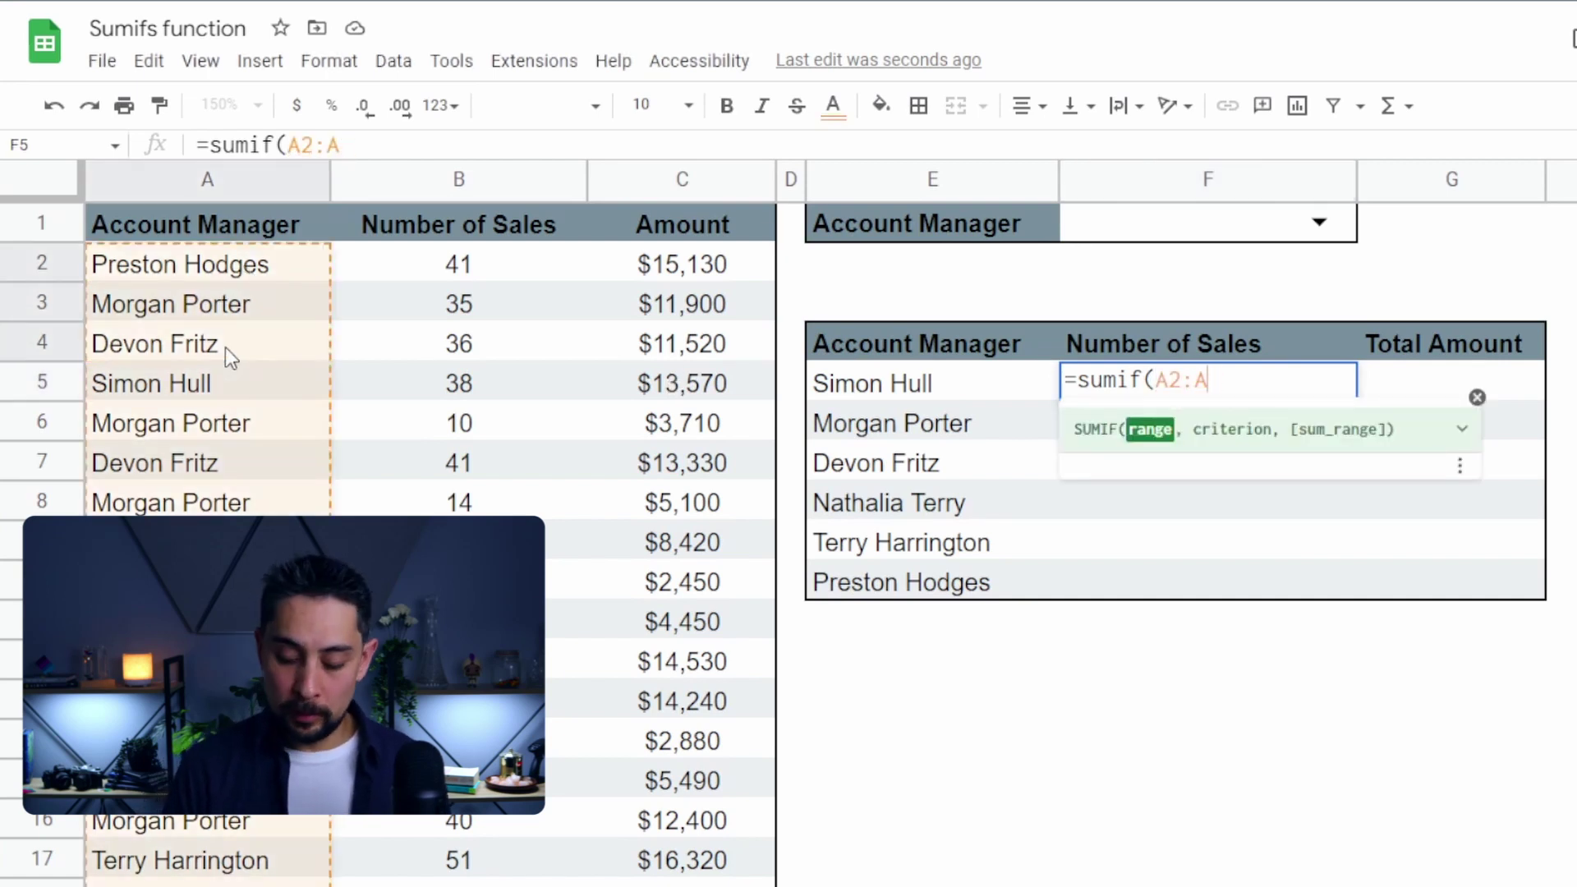
pyautogui.write(',')
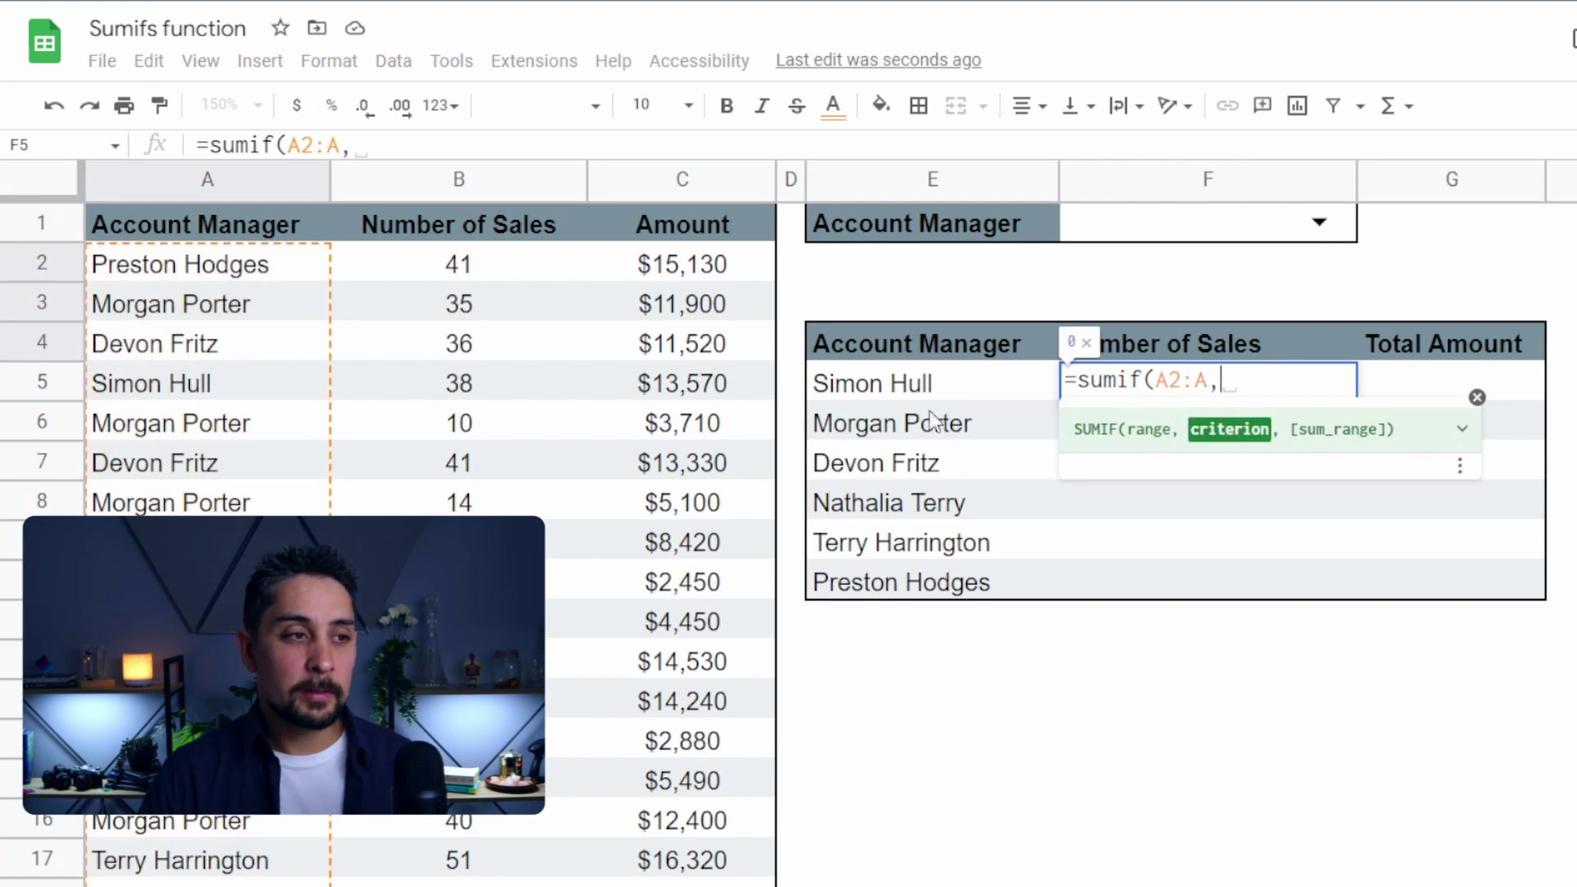
pyautogui.moveTo(948, 388); pyautogui.dragTo(967, 583)
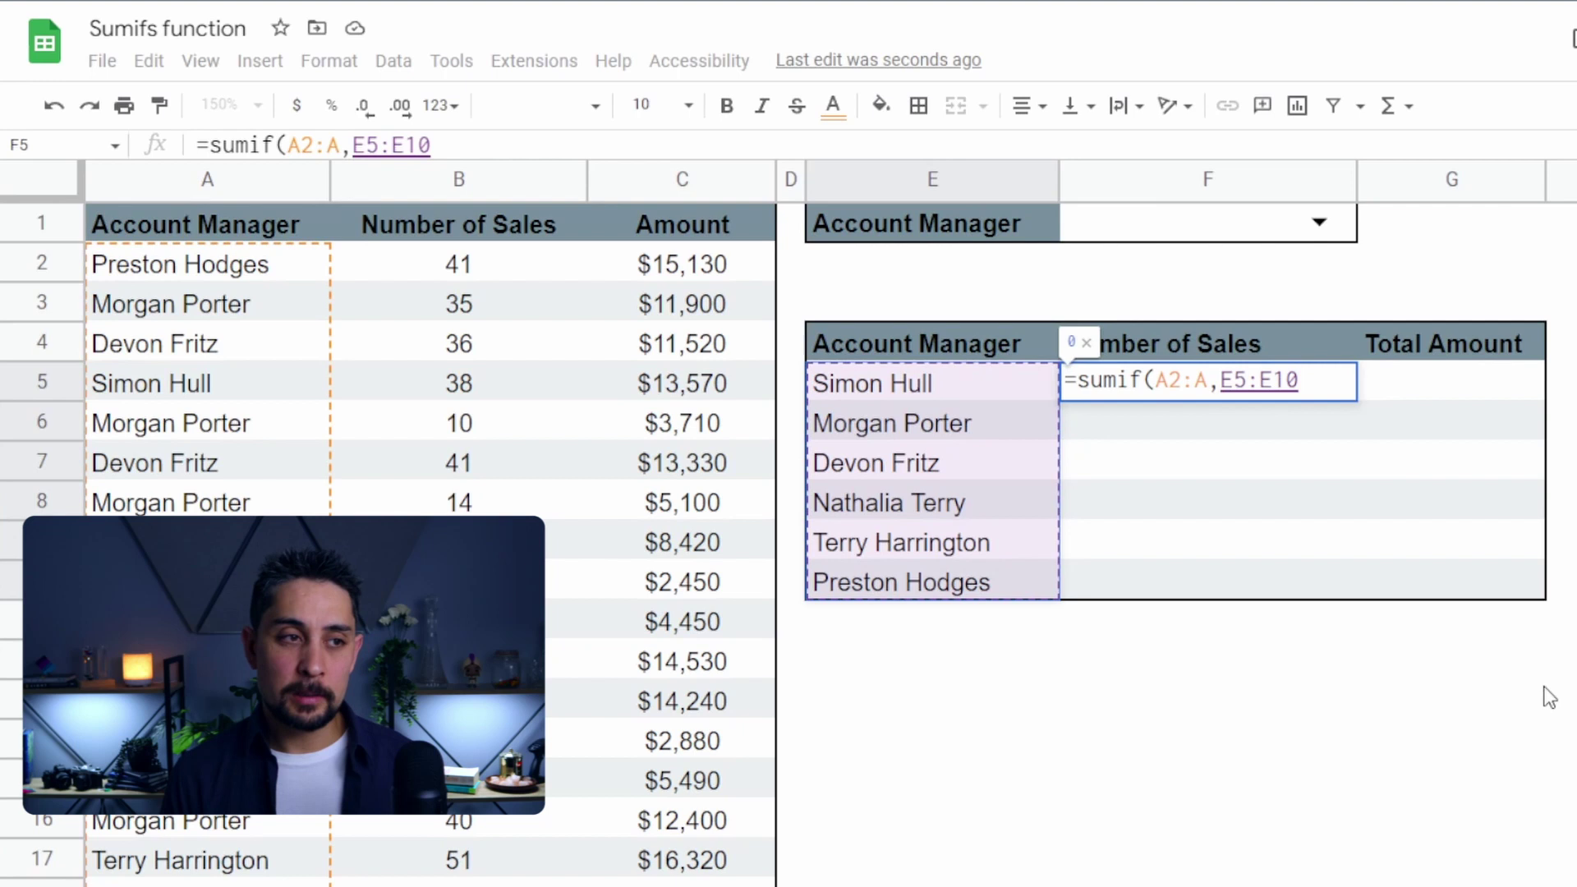
pyautogui.write(',')
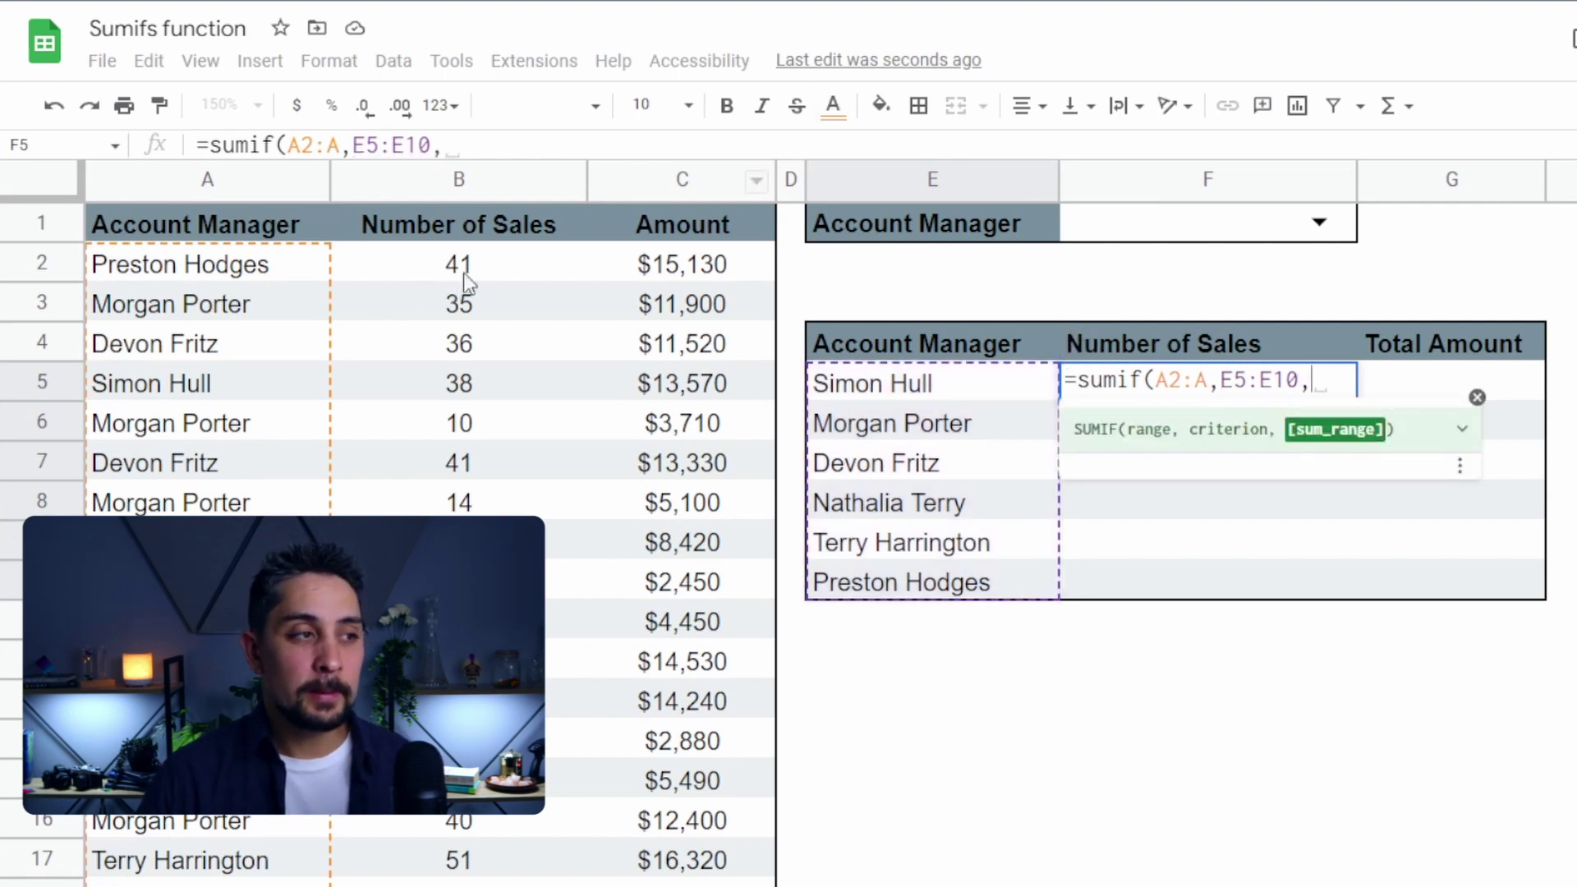
pyautogui.moveTo(458, 267); pyautogui.dragTo(465, 419)
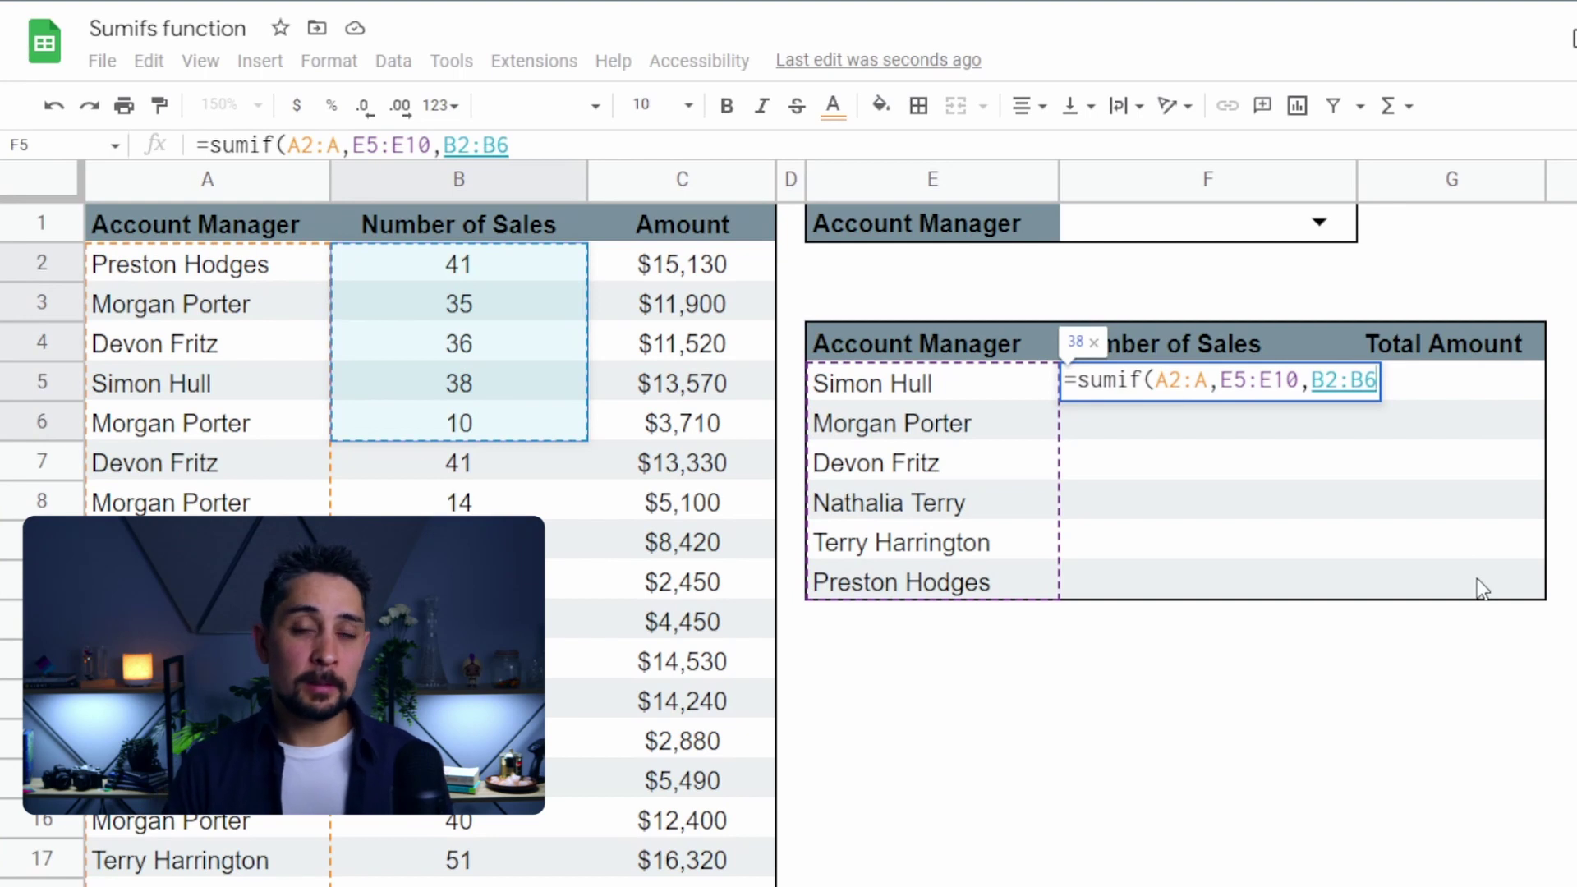
pyautogui.press('BackSpace')
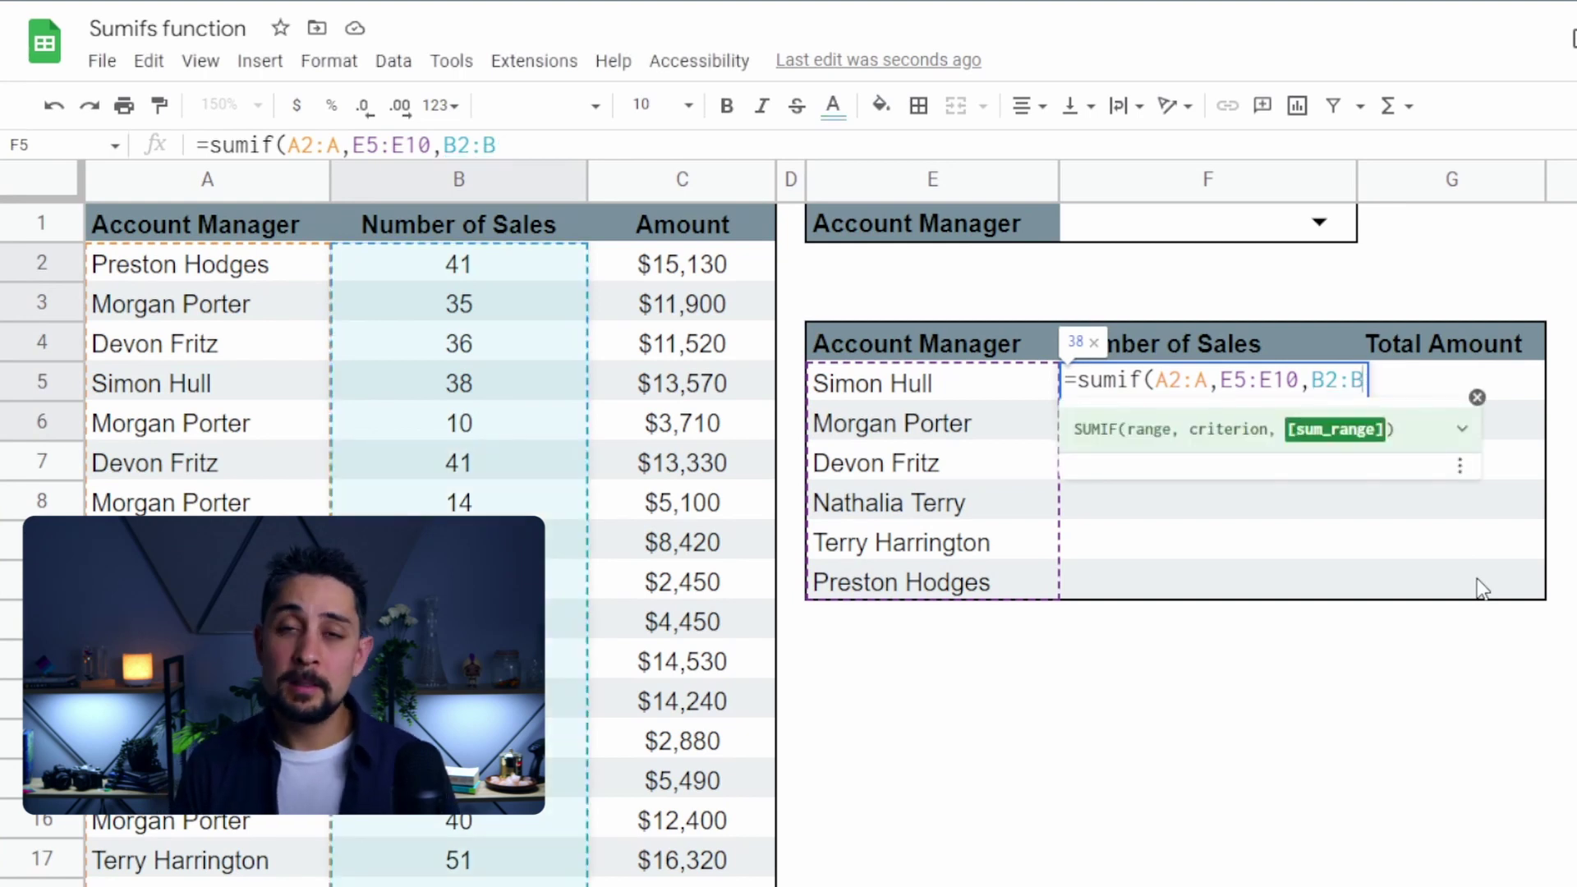
pyautogui.write(')')
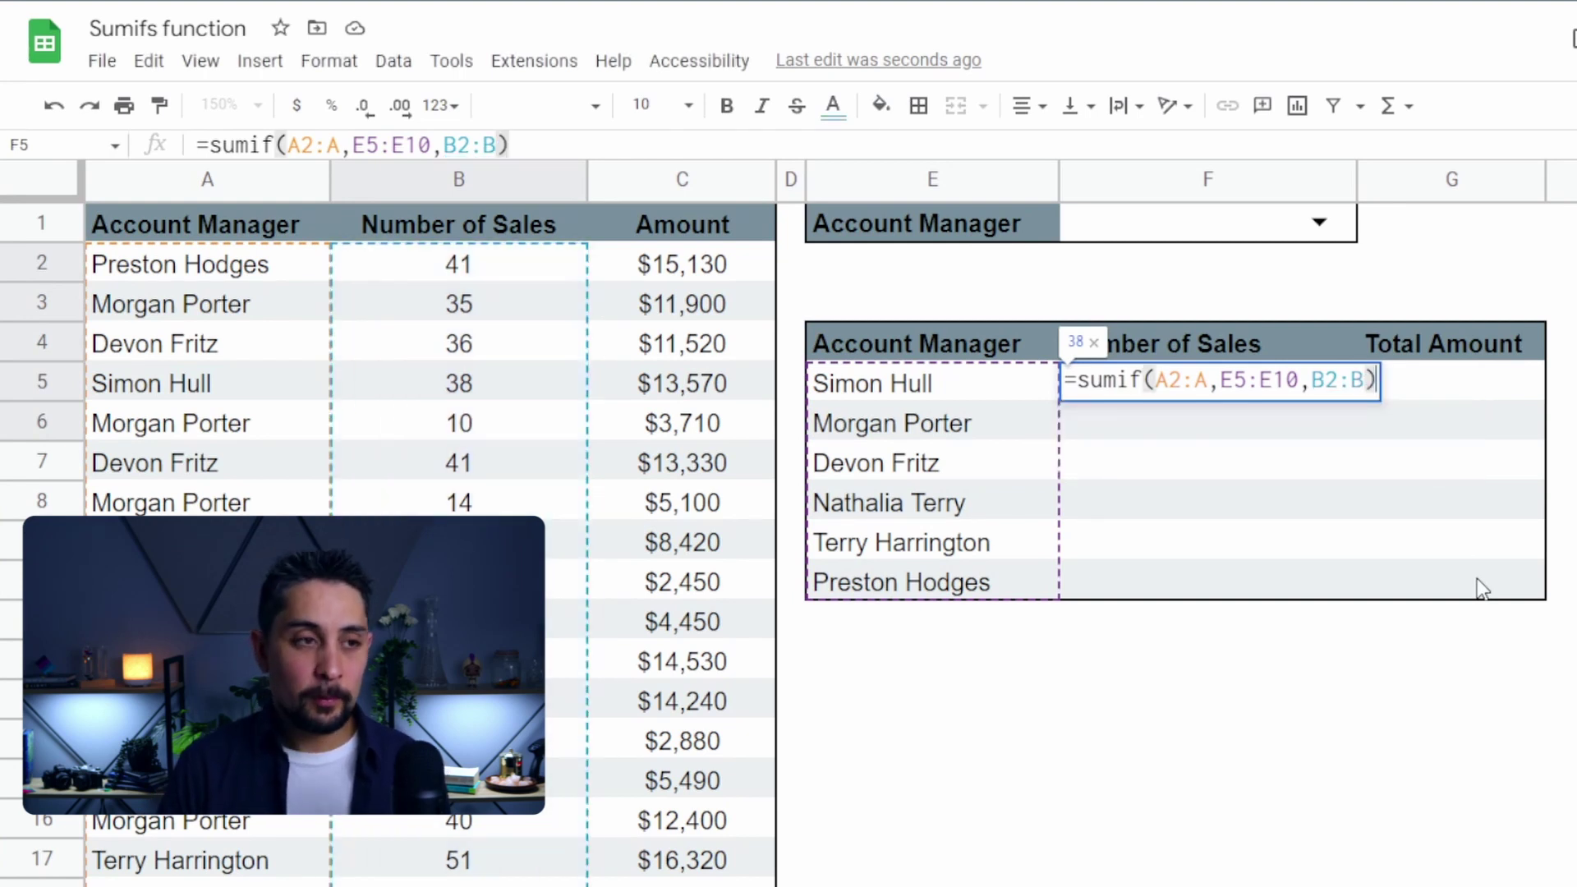
pyautogui.press('Return')
pyautogui.press('Up')
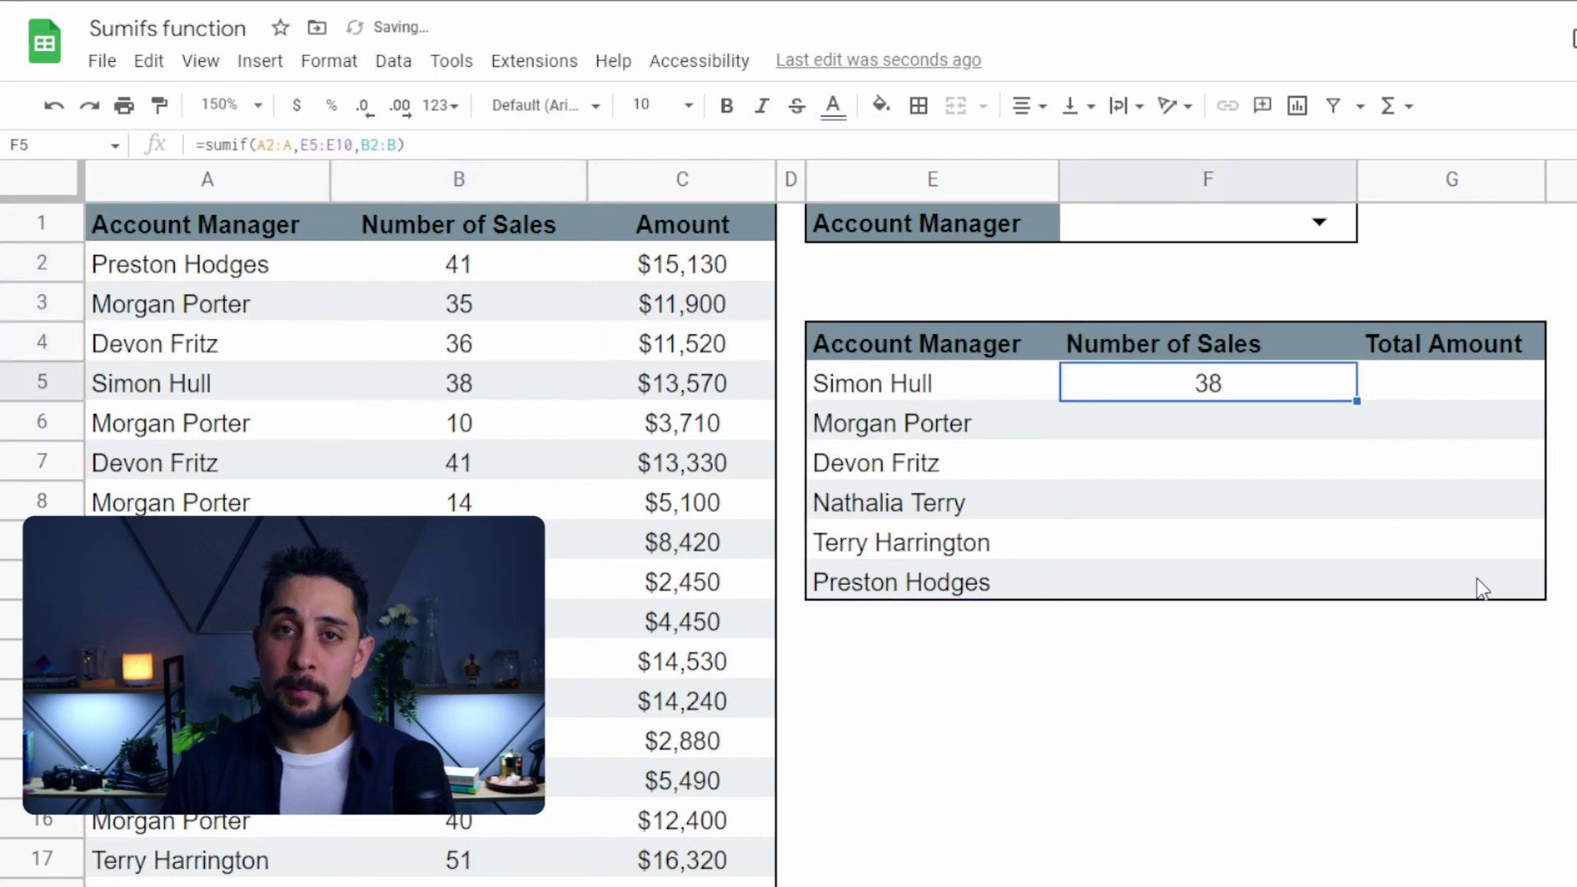
# Examine F5:F10 to see which Number of Sales cells the F5 formula fills.
pyautogui.hotkey('shift', 'Down')
pyautogui.hotkey('shift', 'Down')
pyautogui.hotkey('shift', 'Down')
pyautogui.hotkey('shift', 'Down')
pyautogui.hotkey('shift', 'Down')
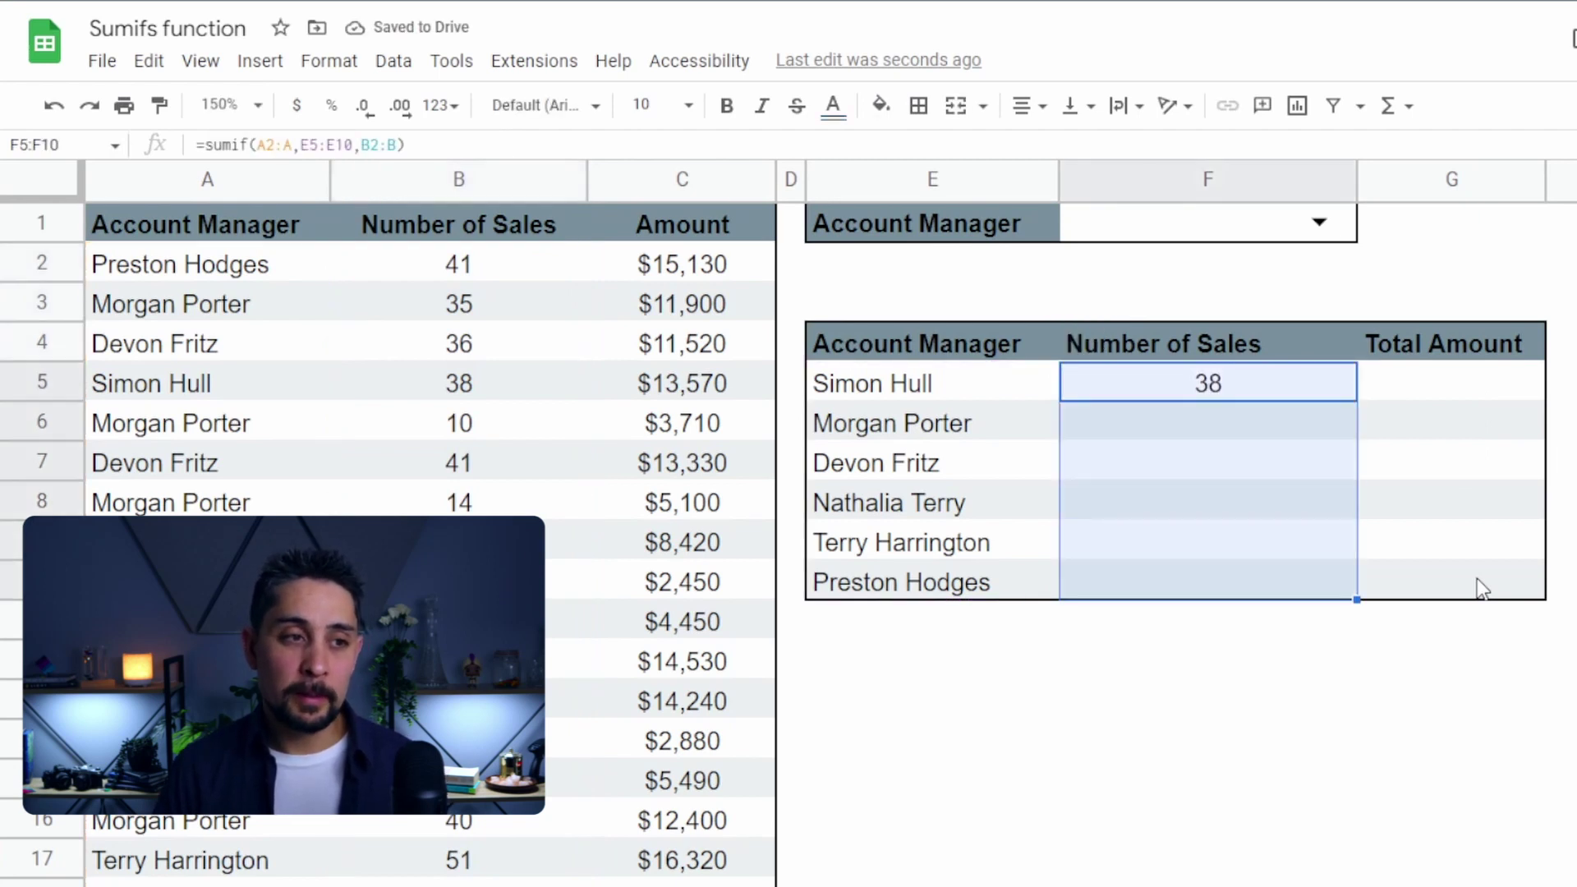
pyautogui.hotkey('shift', 'Up')
pyautogui.hotkey('shift', 'Up')
pyautogui.hotkey('shift', 'Up')
pyautogui.hotkey('shift', 'Up')
pyautogui.hotkey('shift', 'Up')
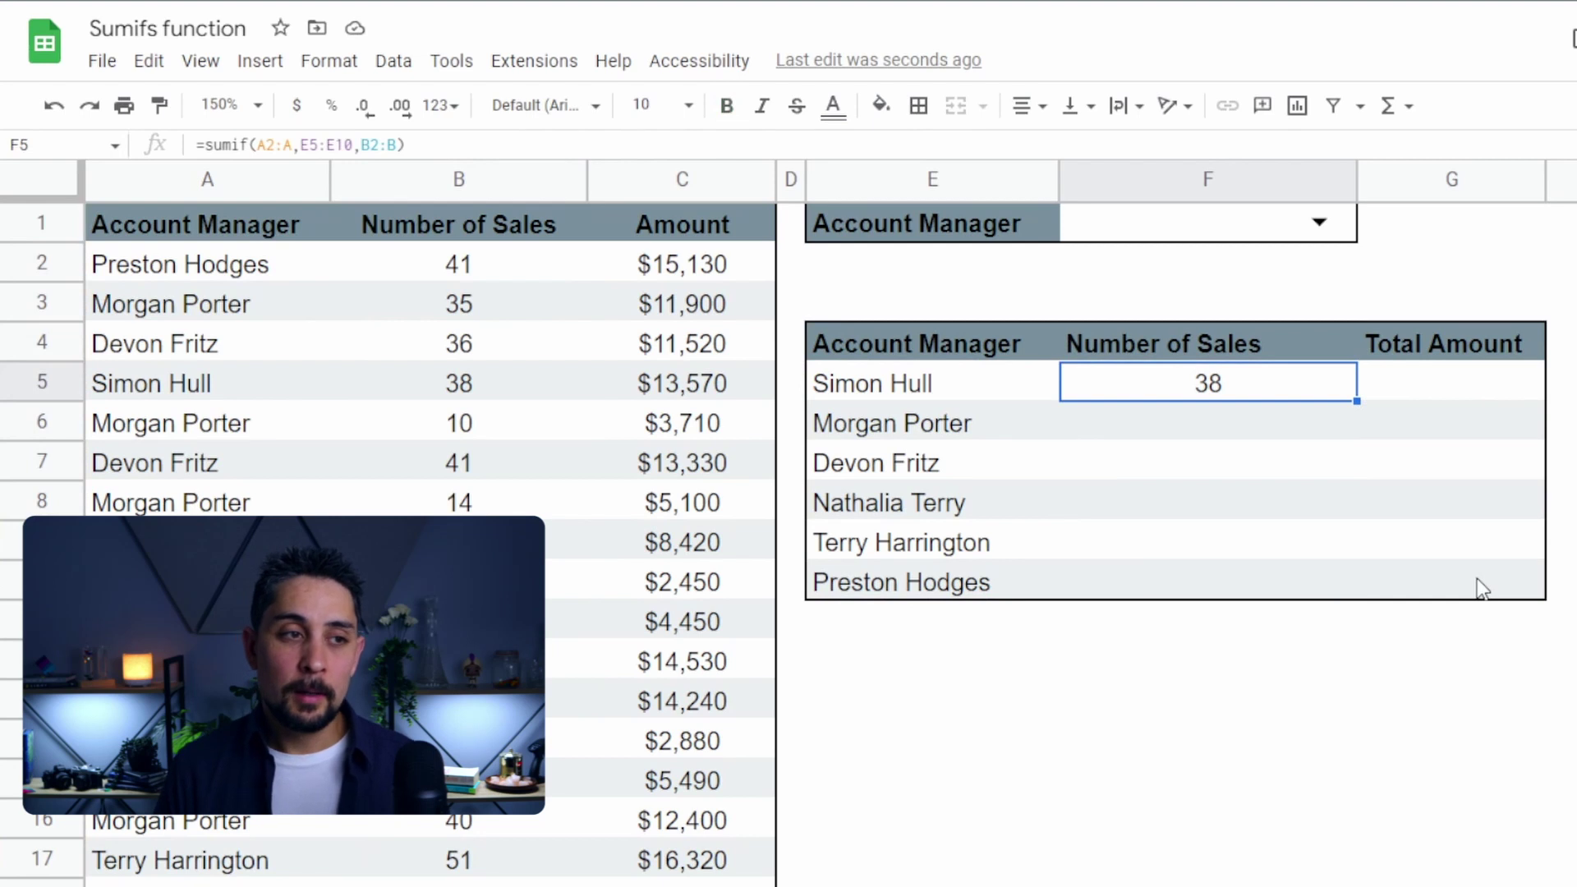
# Wrap the F5 SUMIF in ArrayFormula(if(E5:E="",,…)) to calculate every account manager and leave blank rows empty.
pyautogui.press('F2')
pyautogui.press('Home')
pyautogui.press('Right')
pyautogui.press('Home')
pyautogui.press('Right')
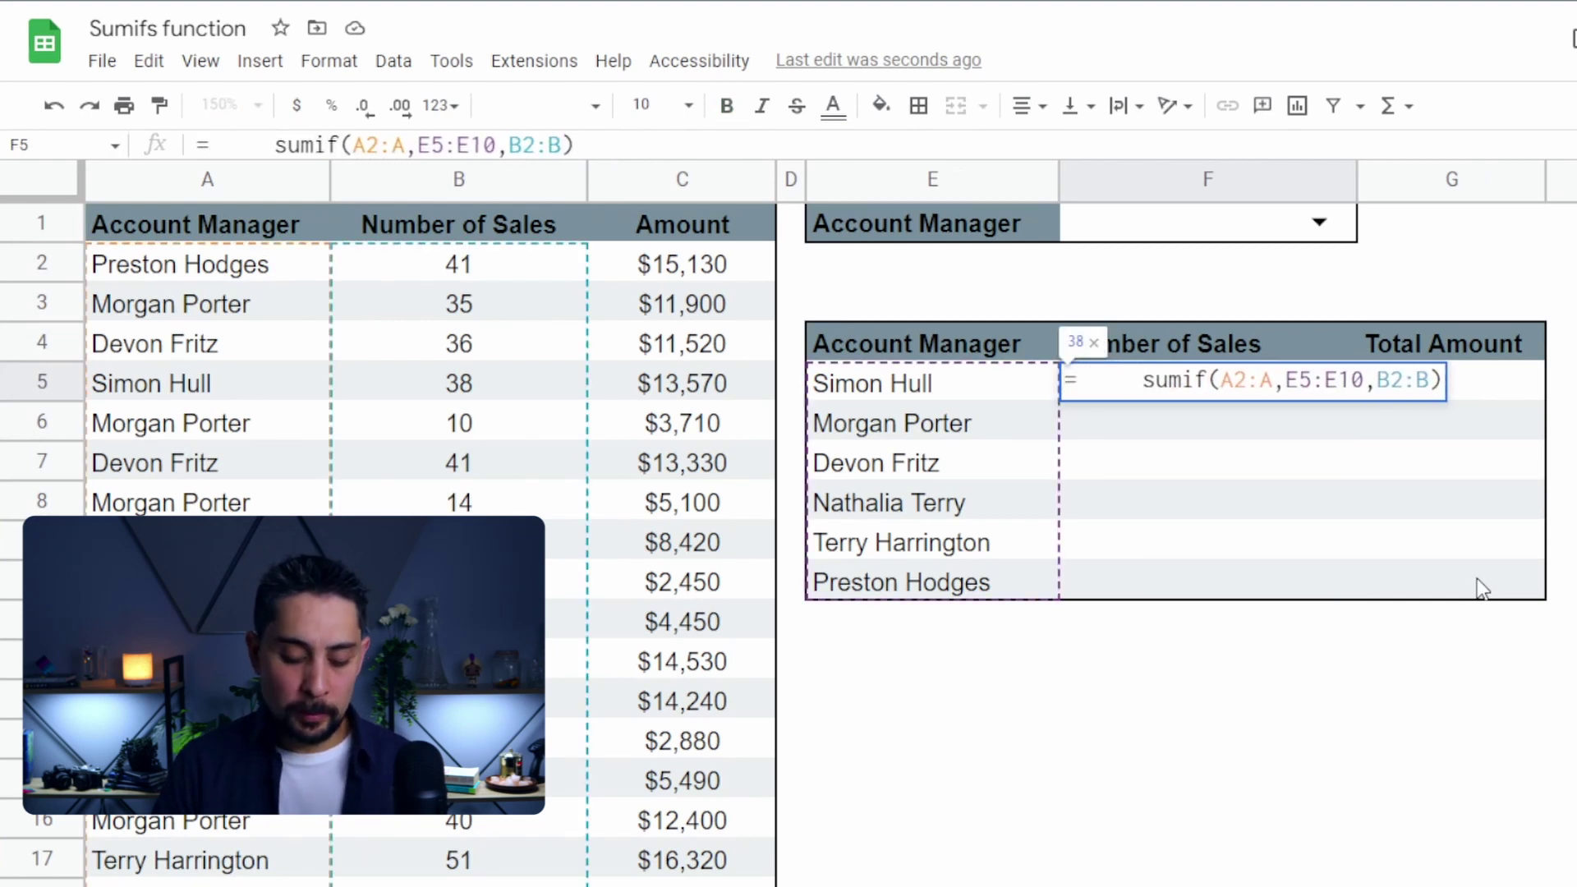
pyautogui.write('if(E5:E="",,')
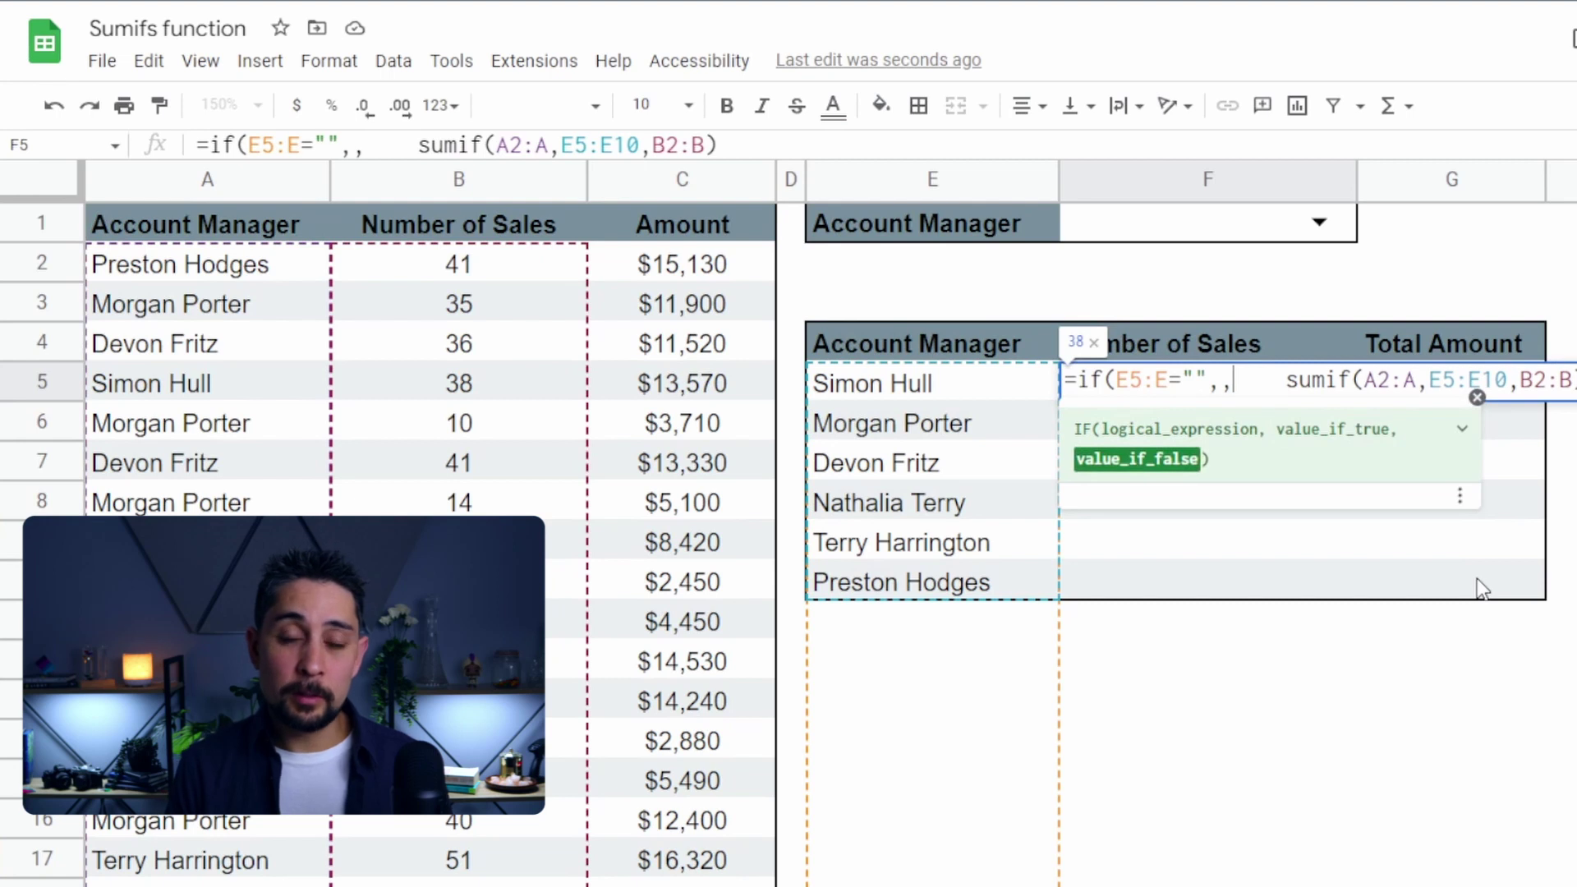
pyautogui.press('Delete')
pyautogui.press('Delete')
pyautogui.press('Delete')
pyautogui.press('Delete')
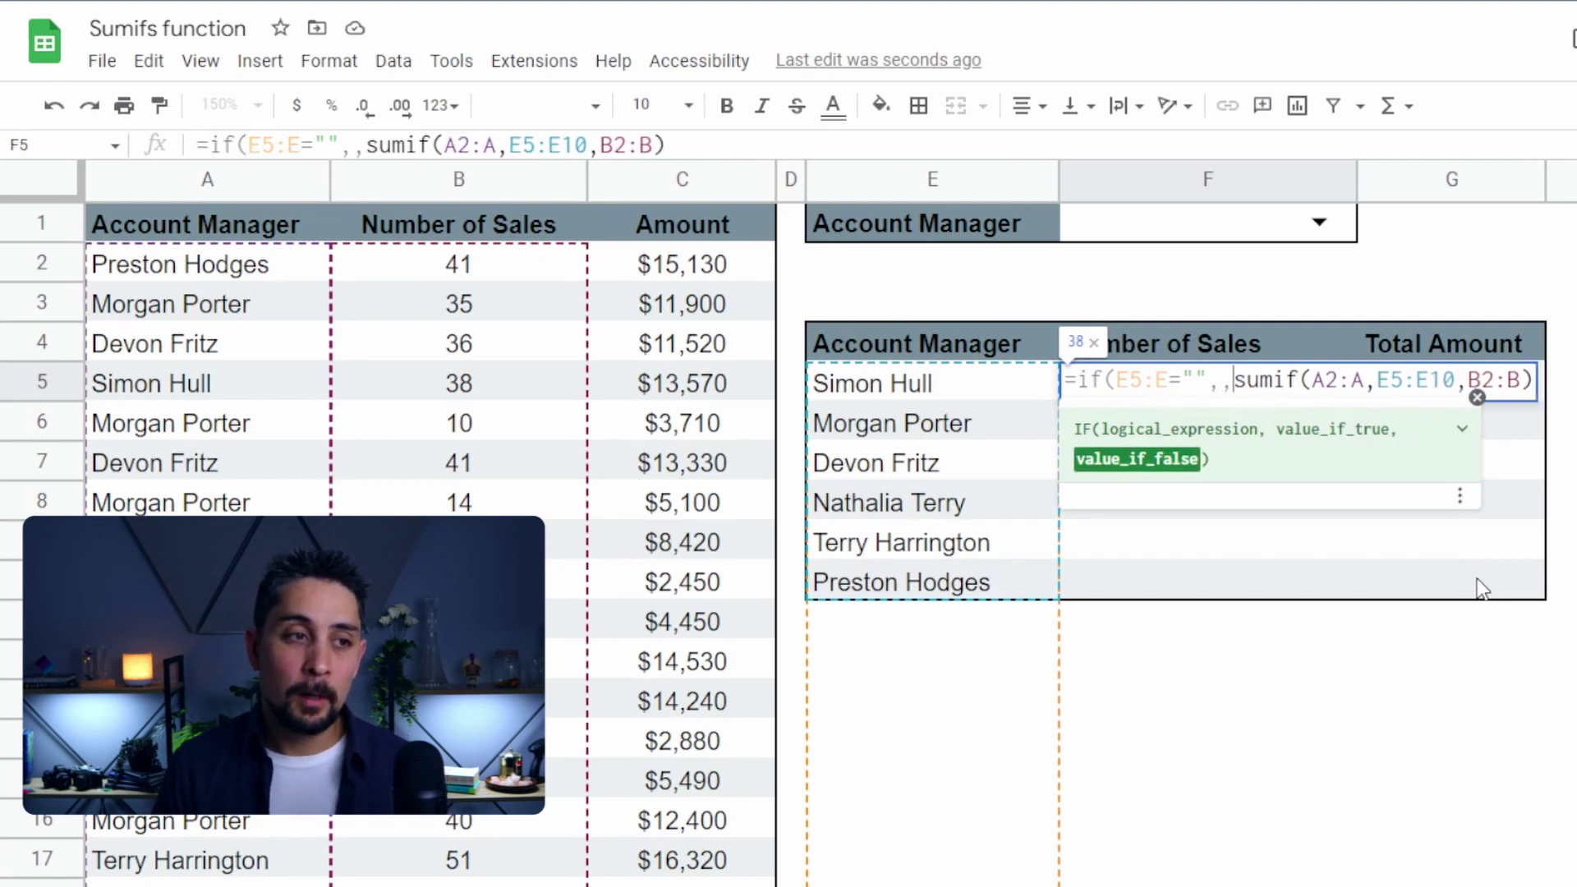
pyautogui.hotkey('ctrl', 'shift', 'Return')
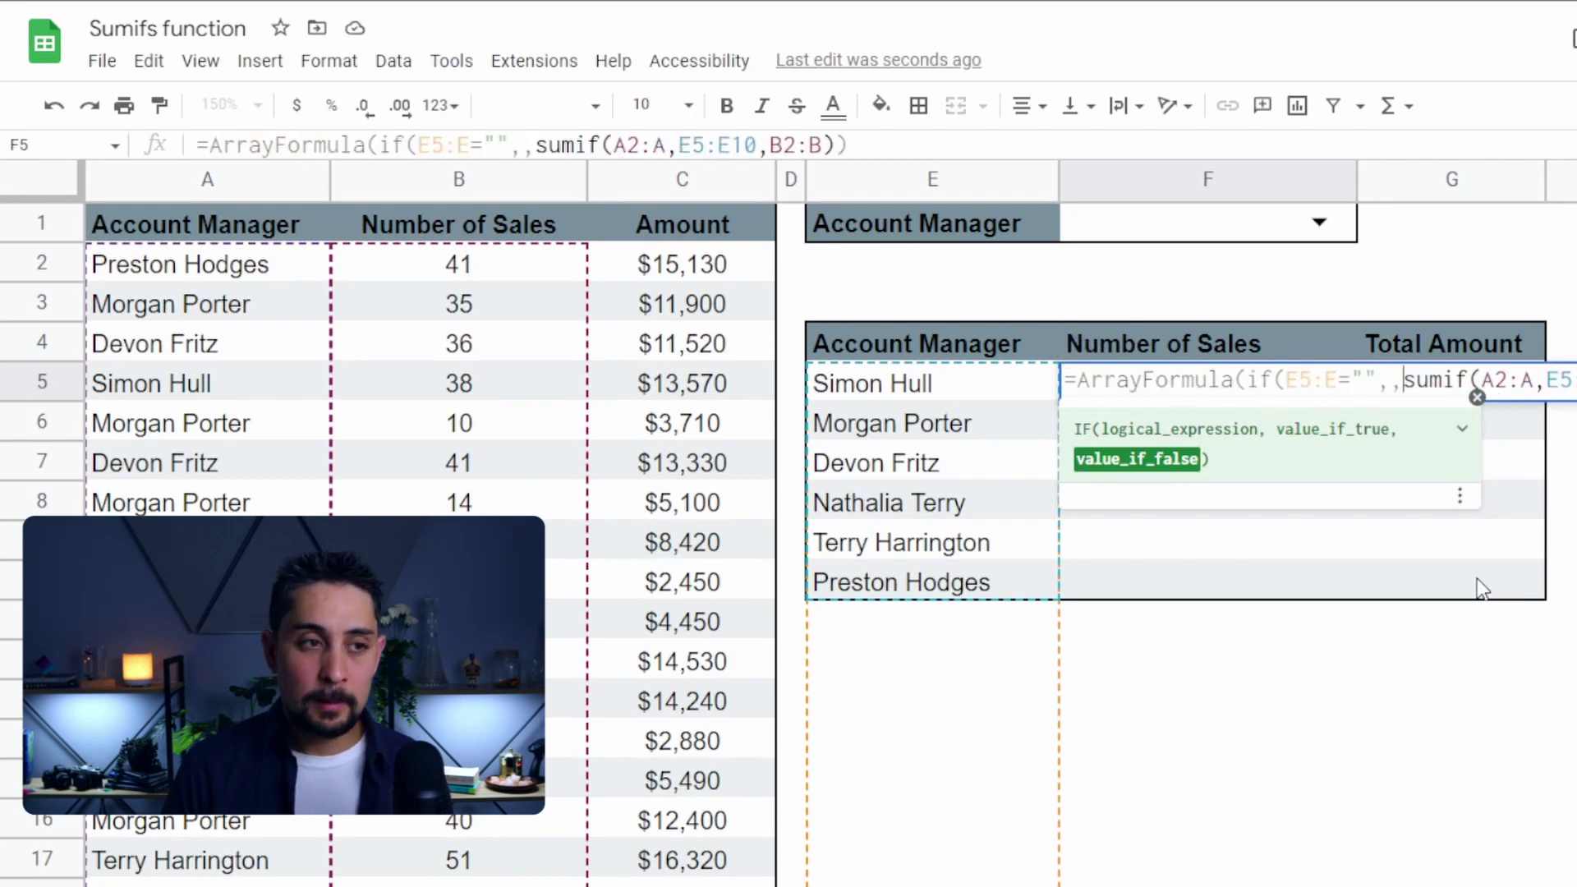
pyautogui.press('Return')
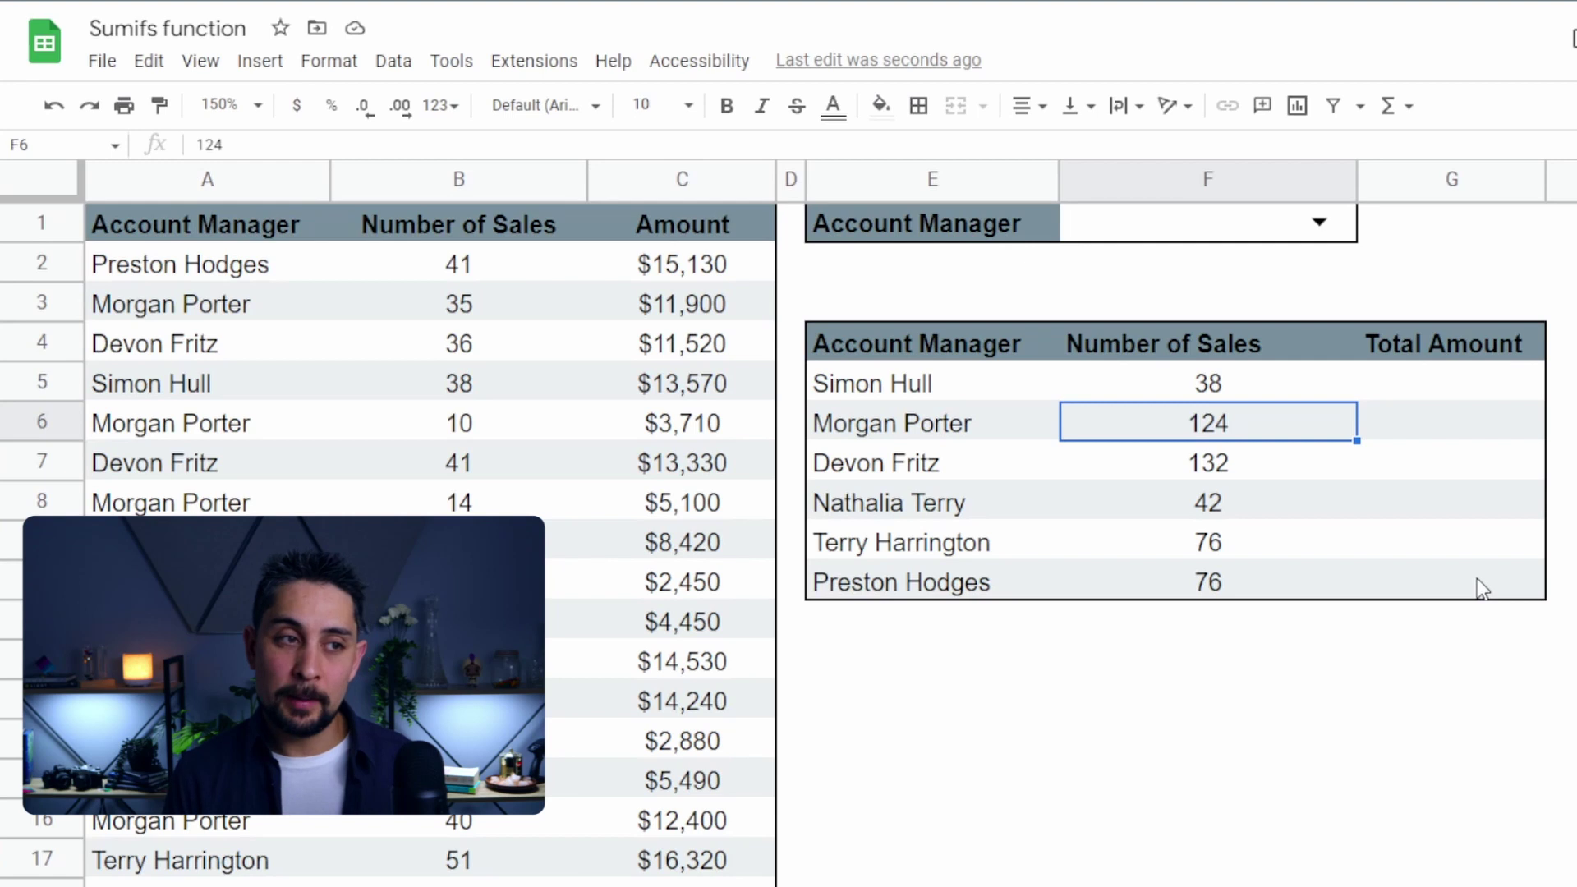
# Lock the column of the IF test range in the F5 formula as $E5:$E.
pyautogui.press('Up')
pyautogui.press('F2')
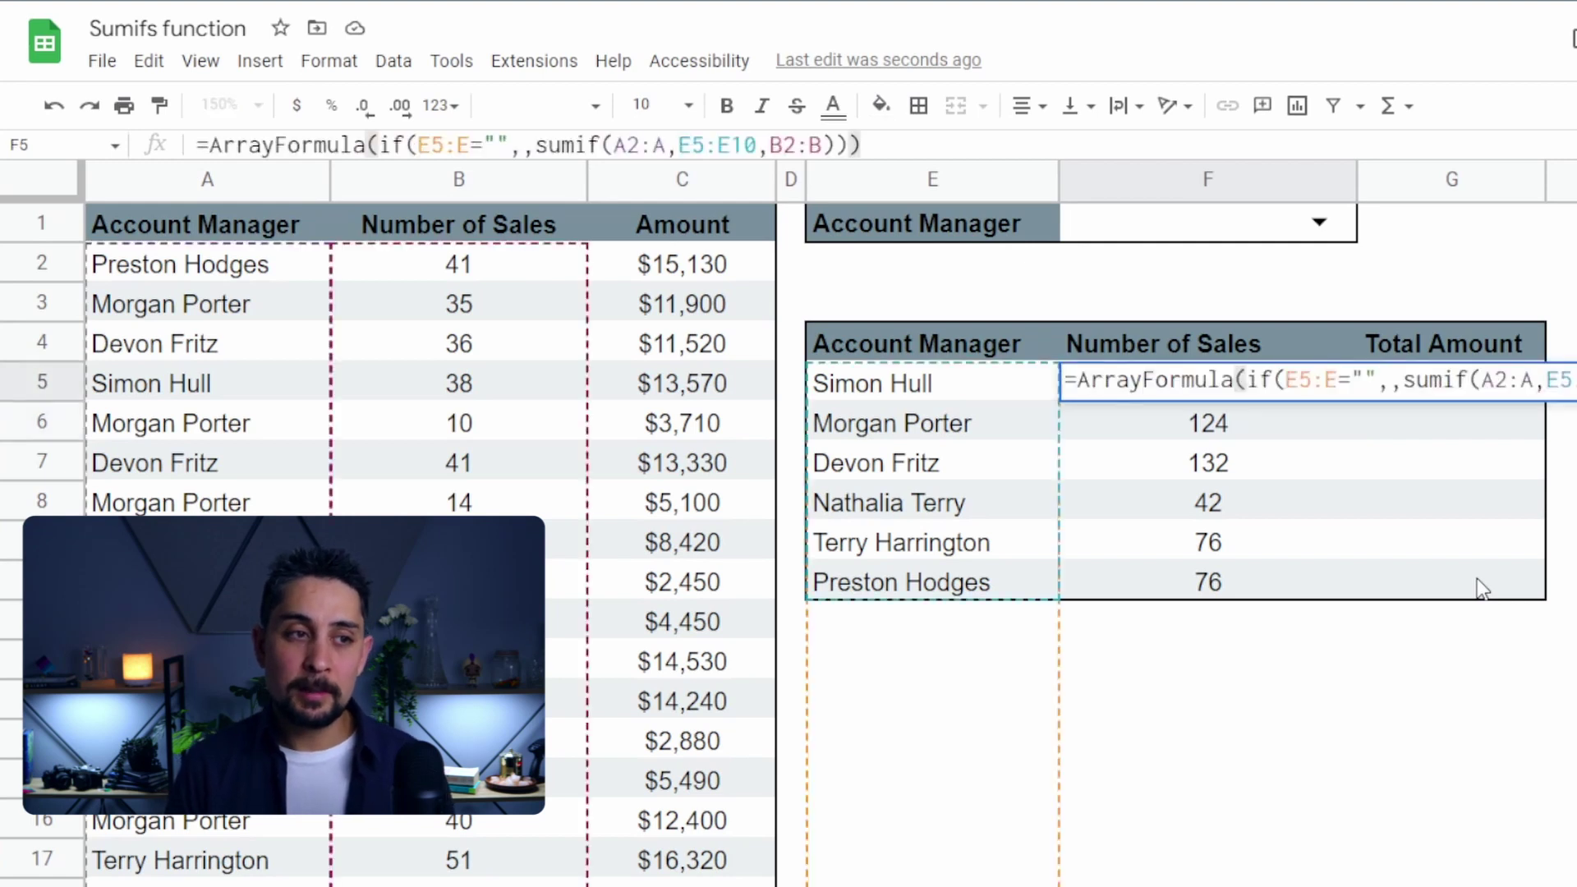
pyautogui.click(1298, 382)
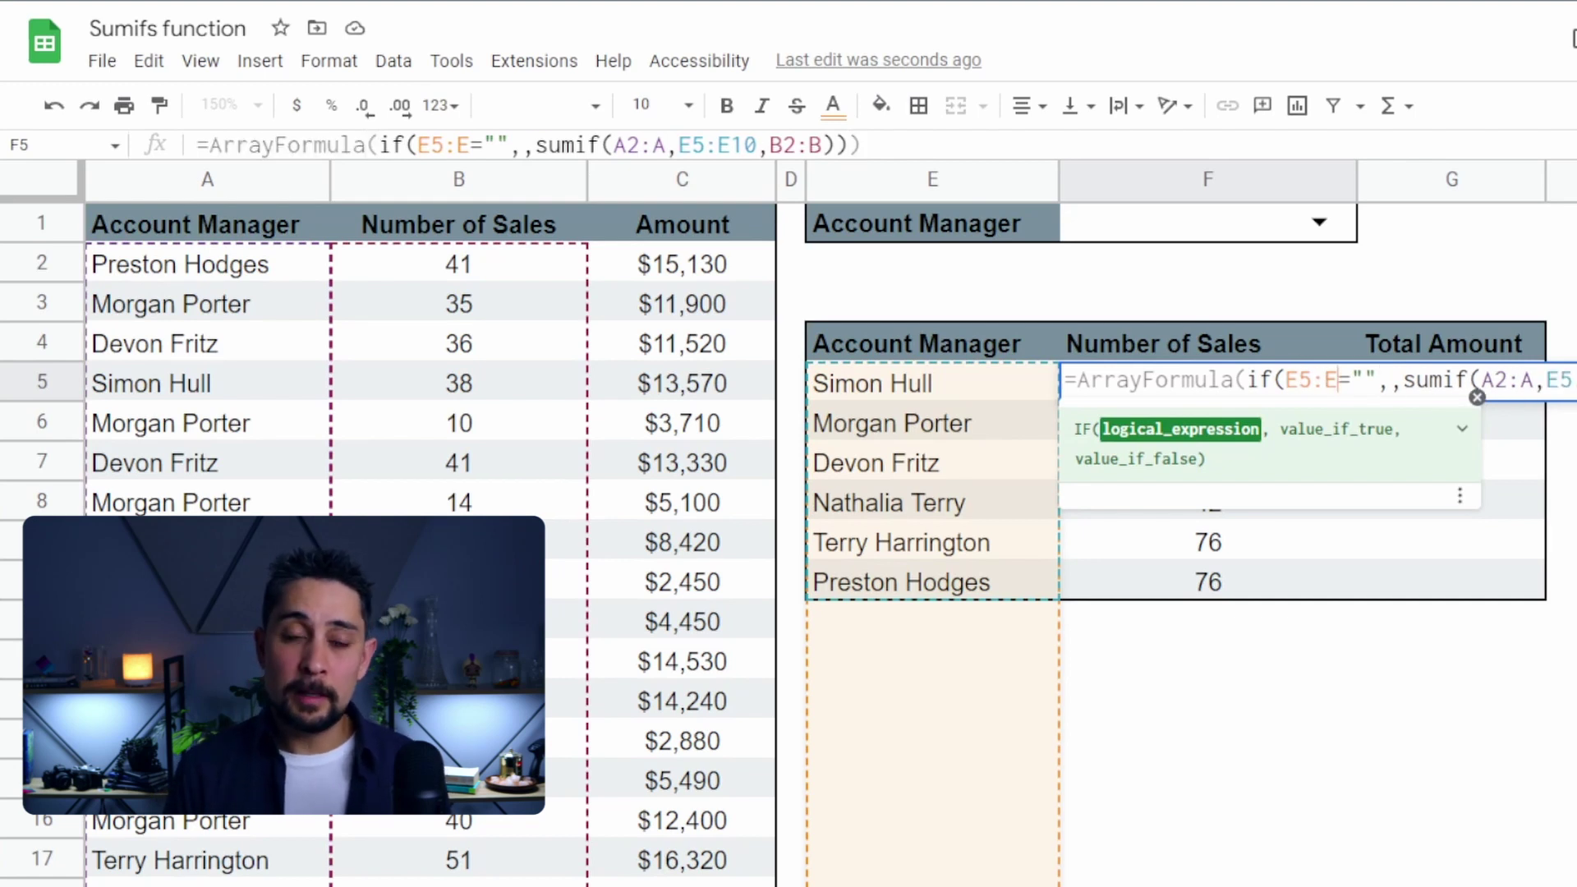
pyautogui.press('F4')
pyautogui.press('F4')
pyautogui.press('F4')
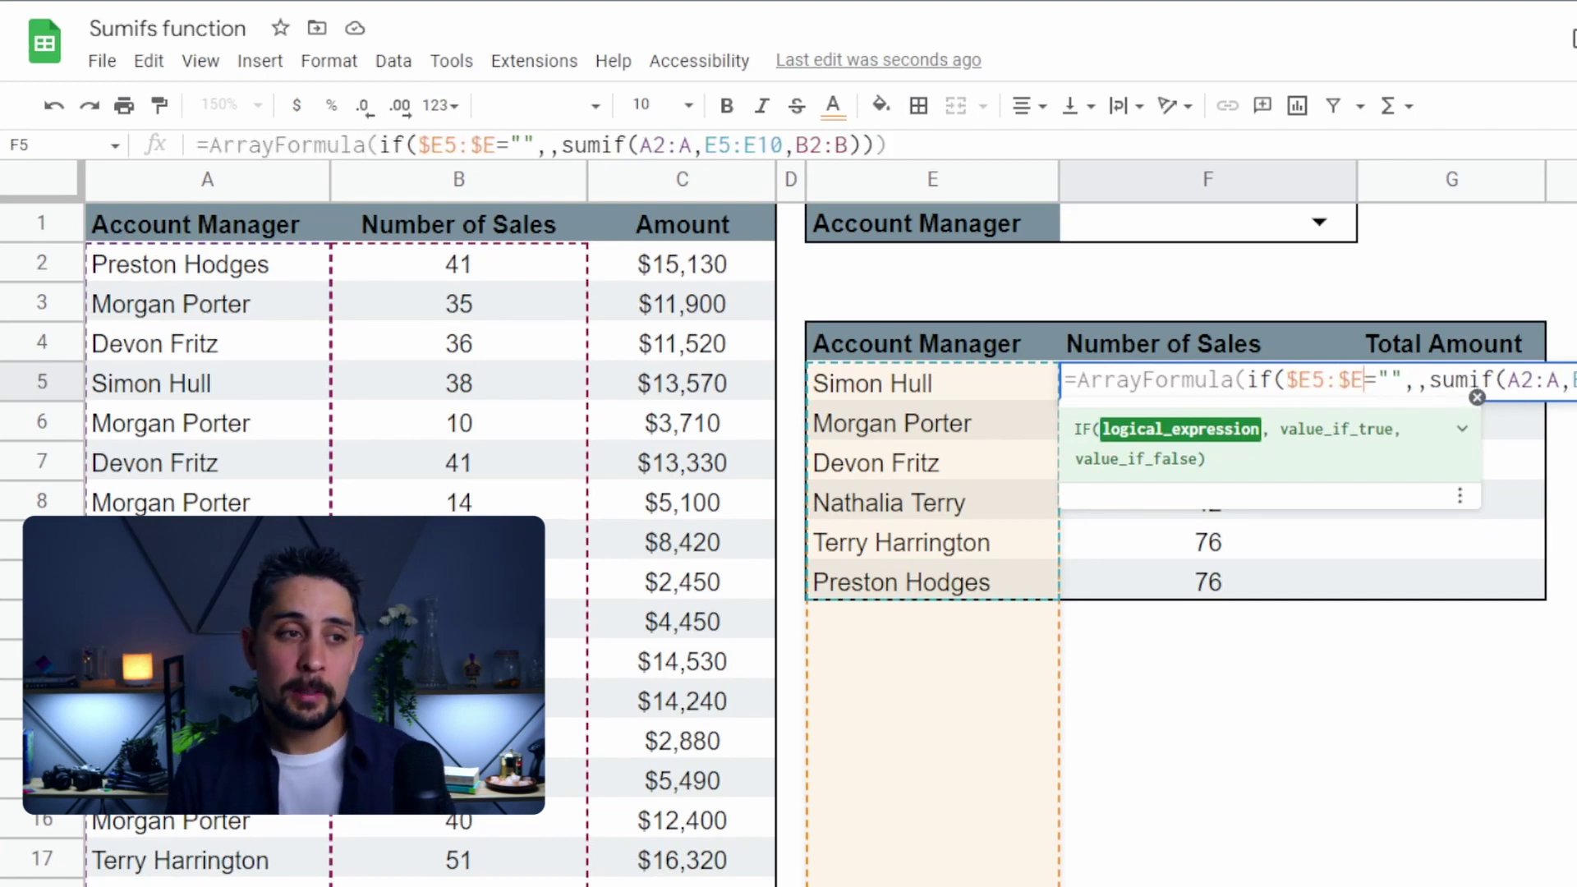
# Make the SUMIF lookup range in the F5 formula absolute as $A$2:$A.
pyautogui.press('Right')
pyautogui.press('Right')
pyautogui.press('Right')
pyautogui.press('Right')
pyautogui.press('Right')
pyautogui.press('Right')
pyautogui.press('Right')
pyautogui.press('Right')
pyautogui.press('Right')
pyautogui.press('Right')
pyautogui.press('Right')
pyautogui.press('Right')
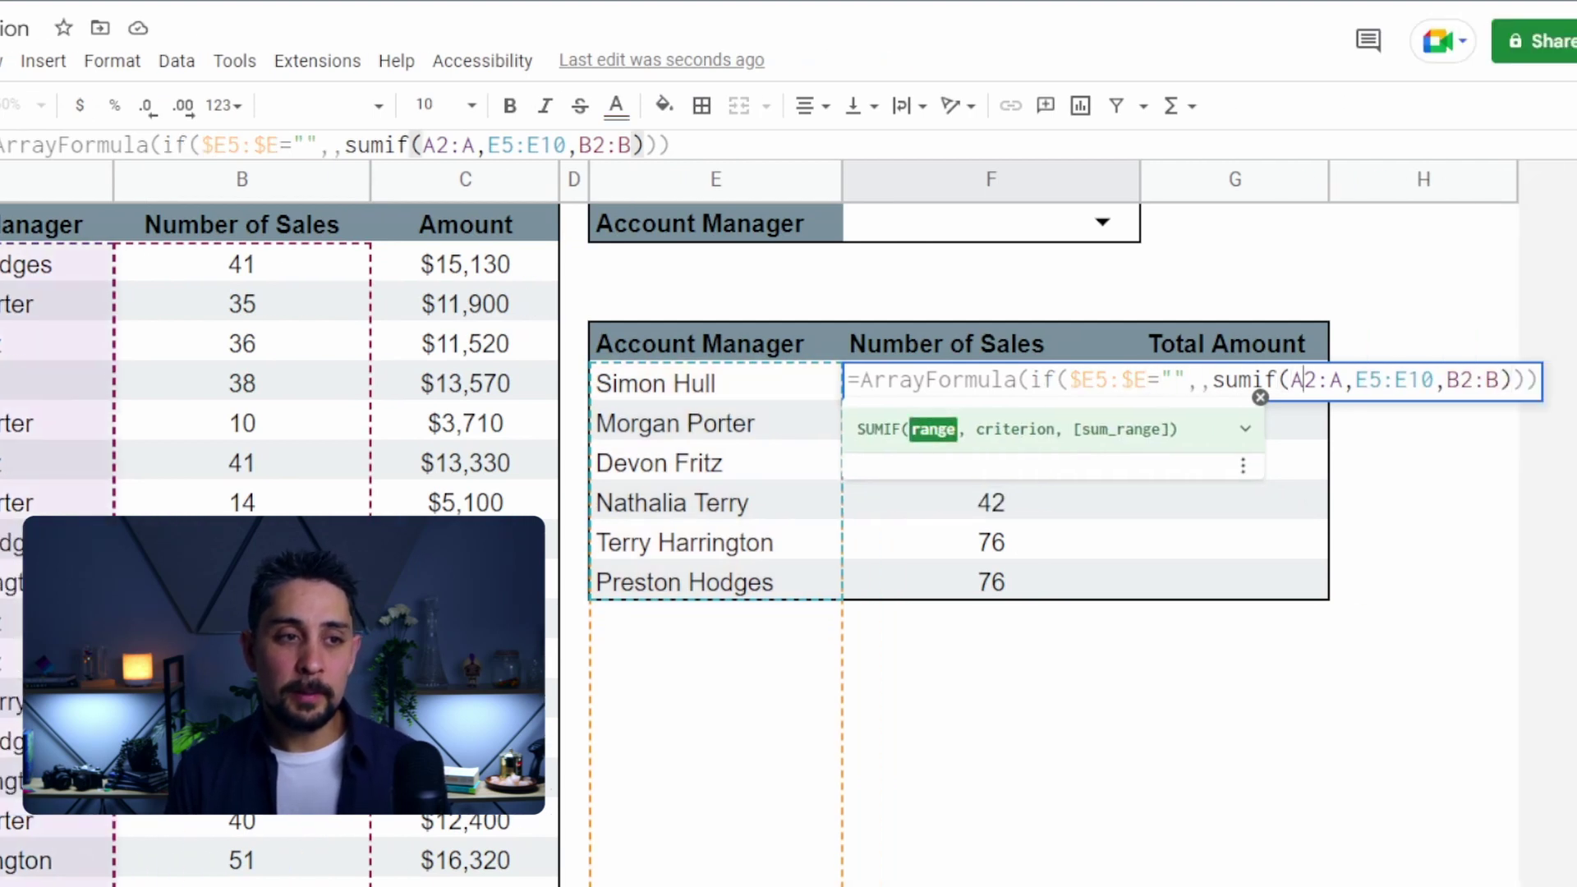
pyautogui.press('F4')
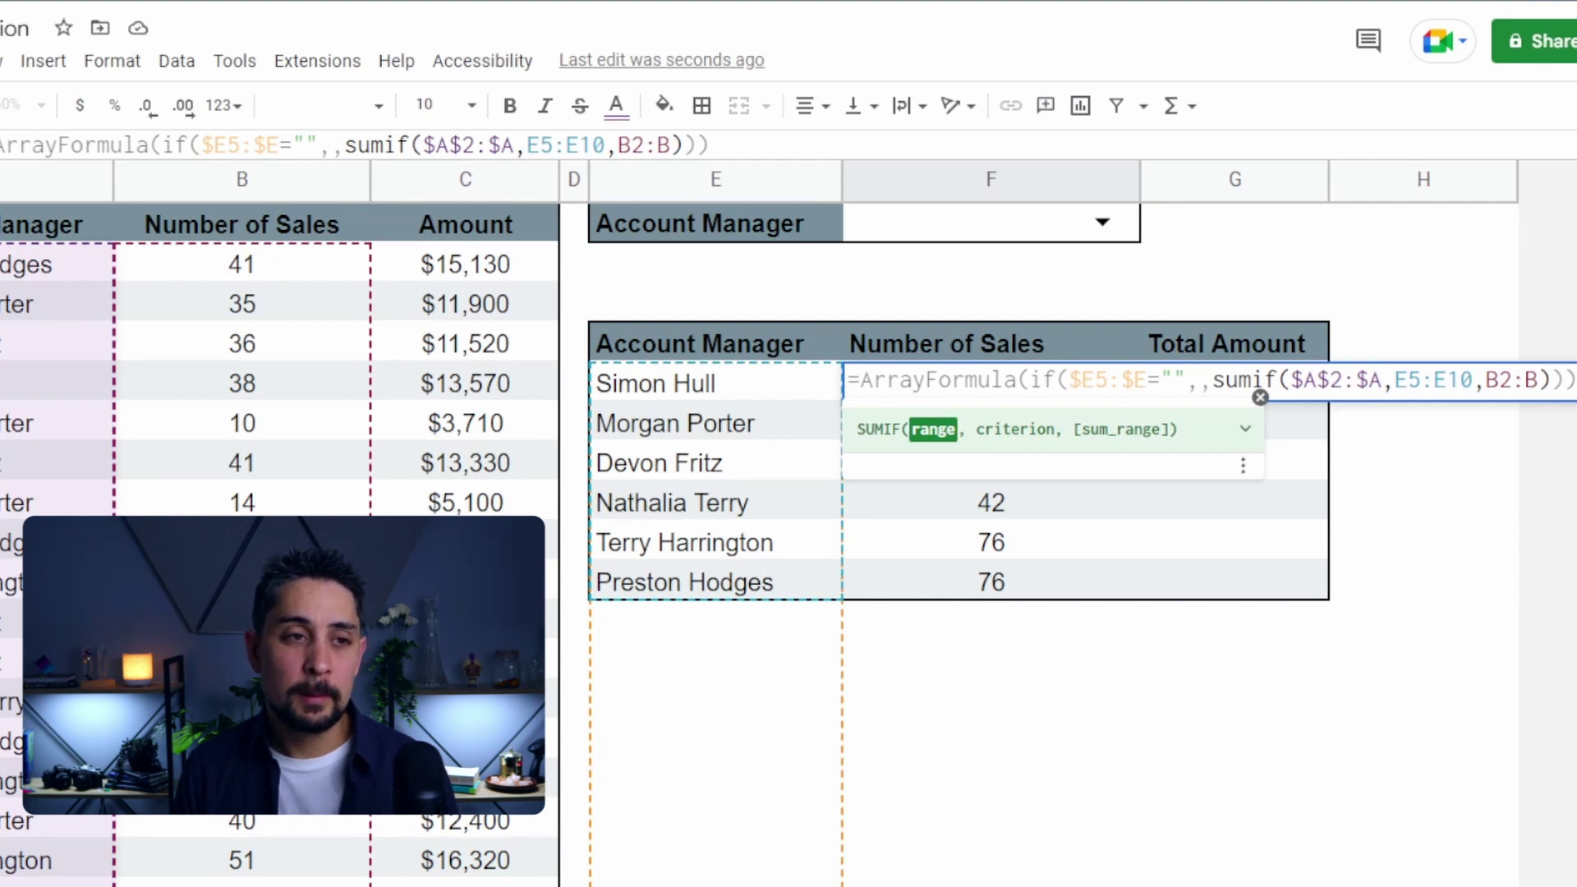
# Change the SUMIF criterion in the F5 formula to the column-locked, open-ended range $E5:$E.
pyautogui.press('Right')
pyautogui.press('Right')
pyautogui.press('F4')
pyautogui.press('F4')
pyautogui.press('F4')
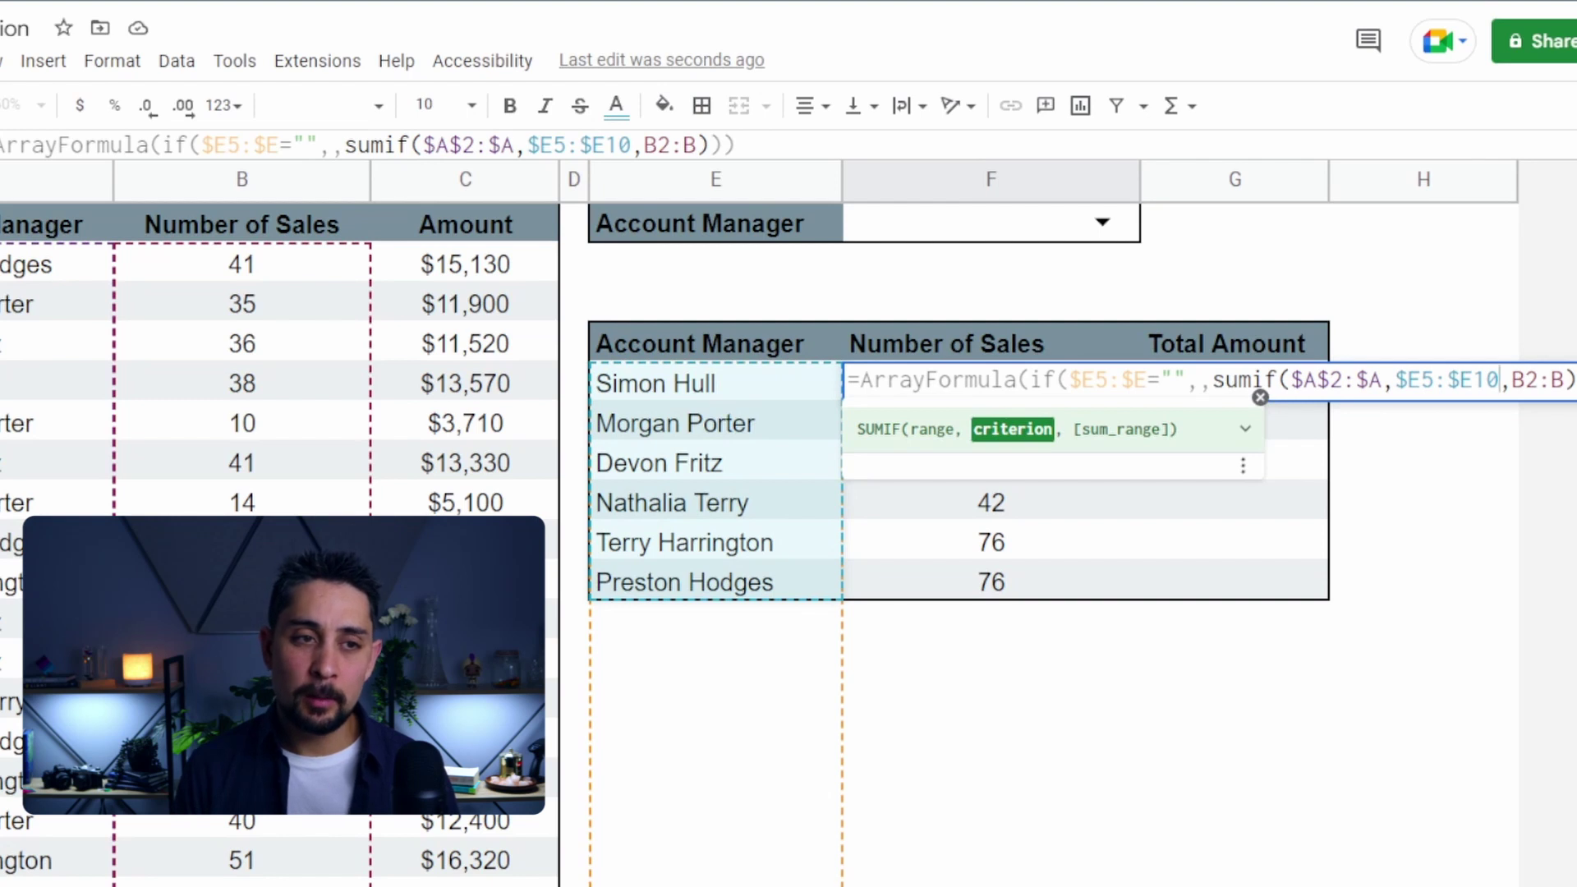
pyautogui.press('BackSpace')
pyautogui.press('BackSpace')
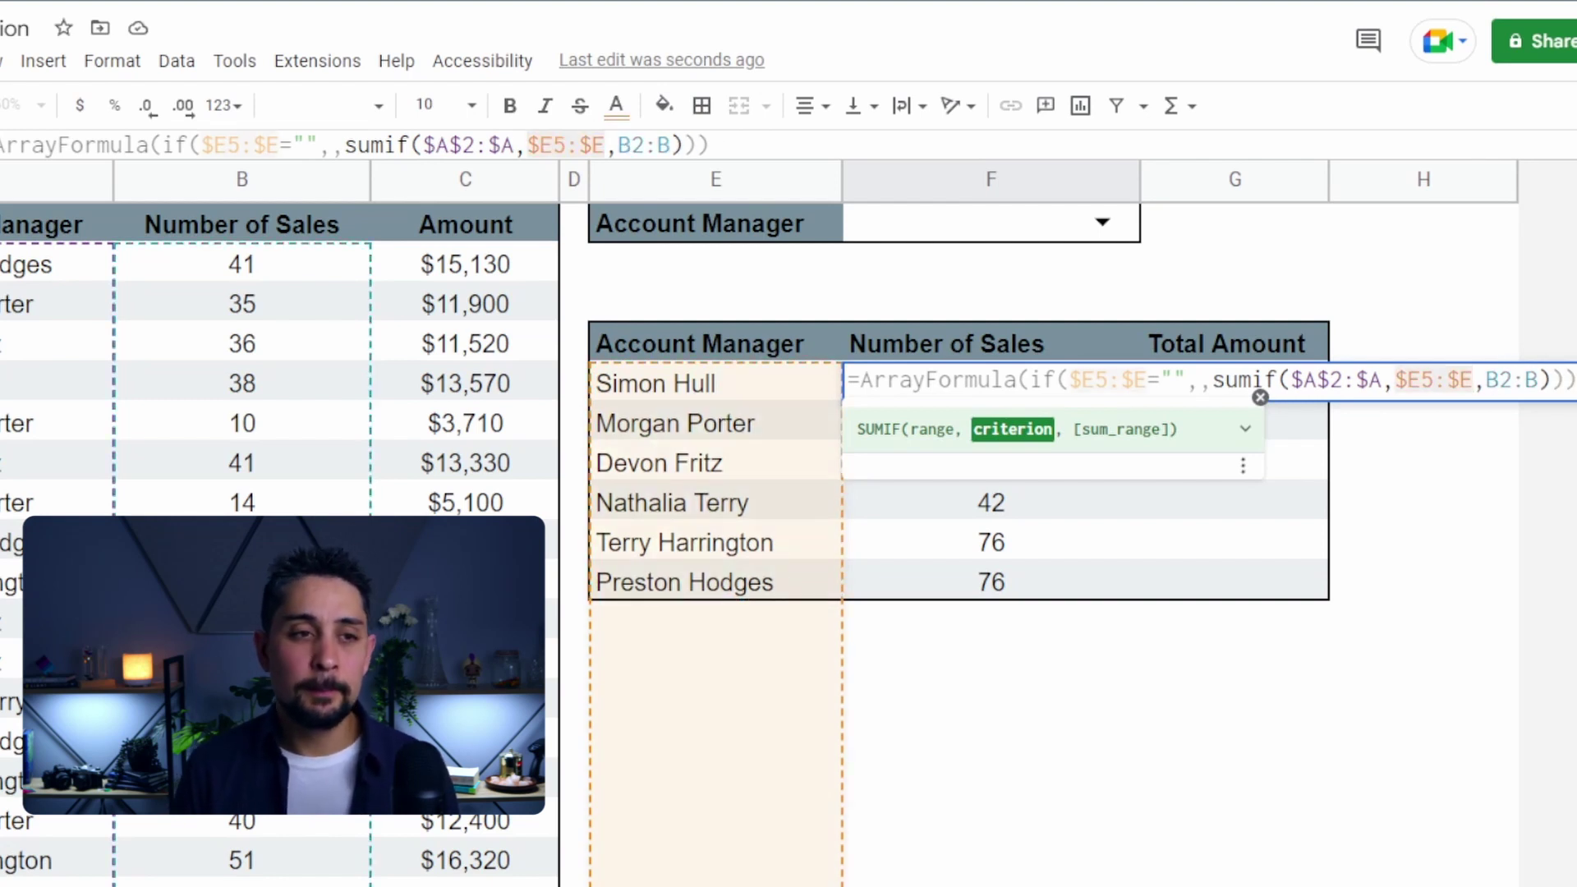
pyautogui.press('Right')
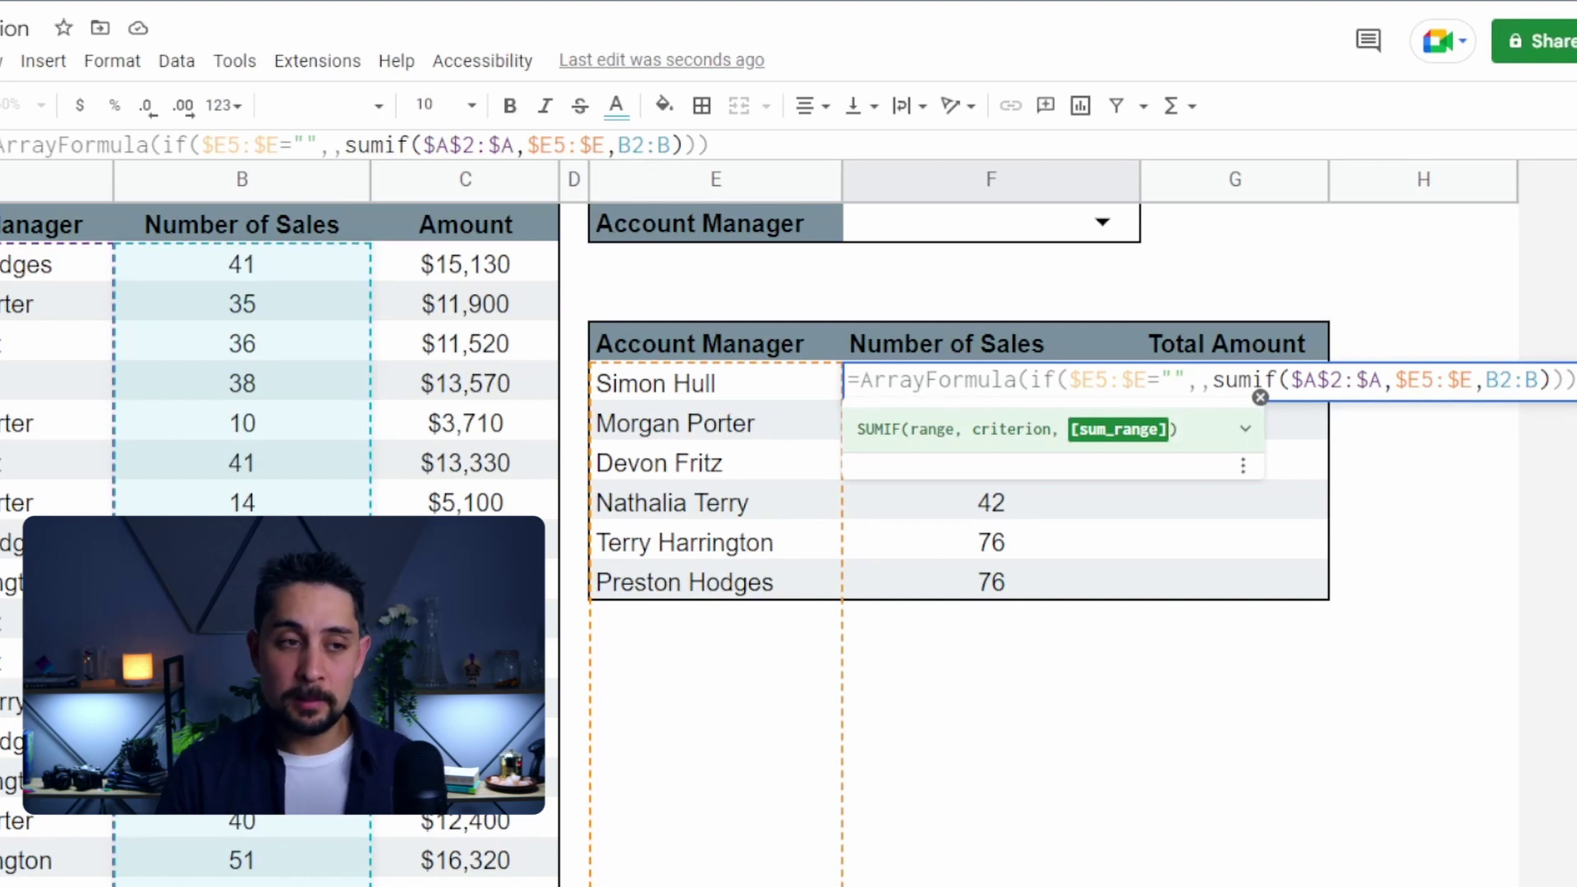
pyautogui.press('Return')
# Copy the F5 array formula into G5 with the sum range shifted to C2:C.
pyautogui.click(990, 382)
pyautogui.click(715, 382)
pyautogui.click(990, 383)
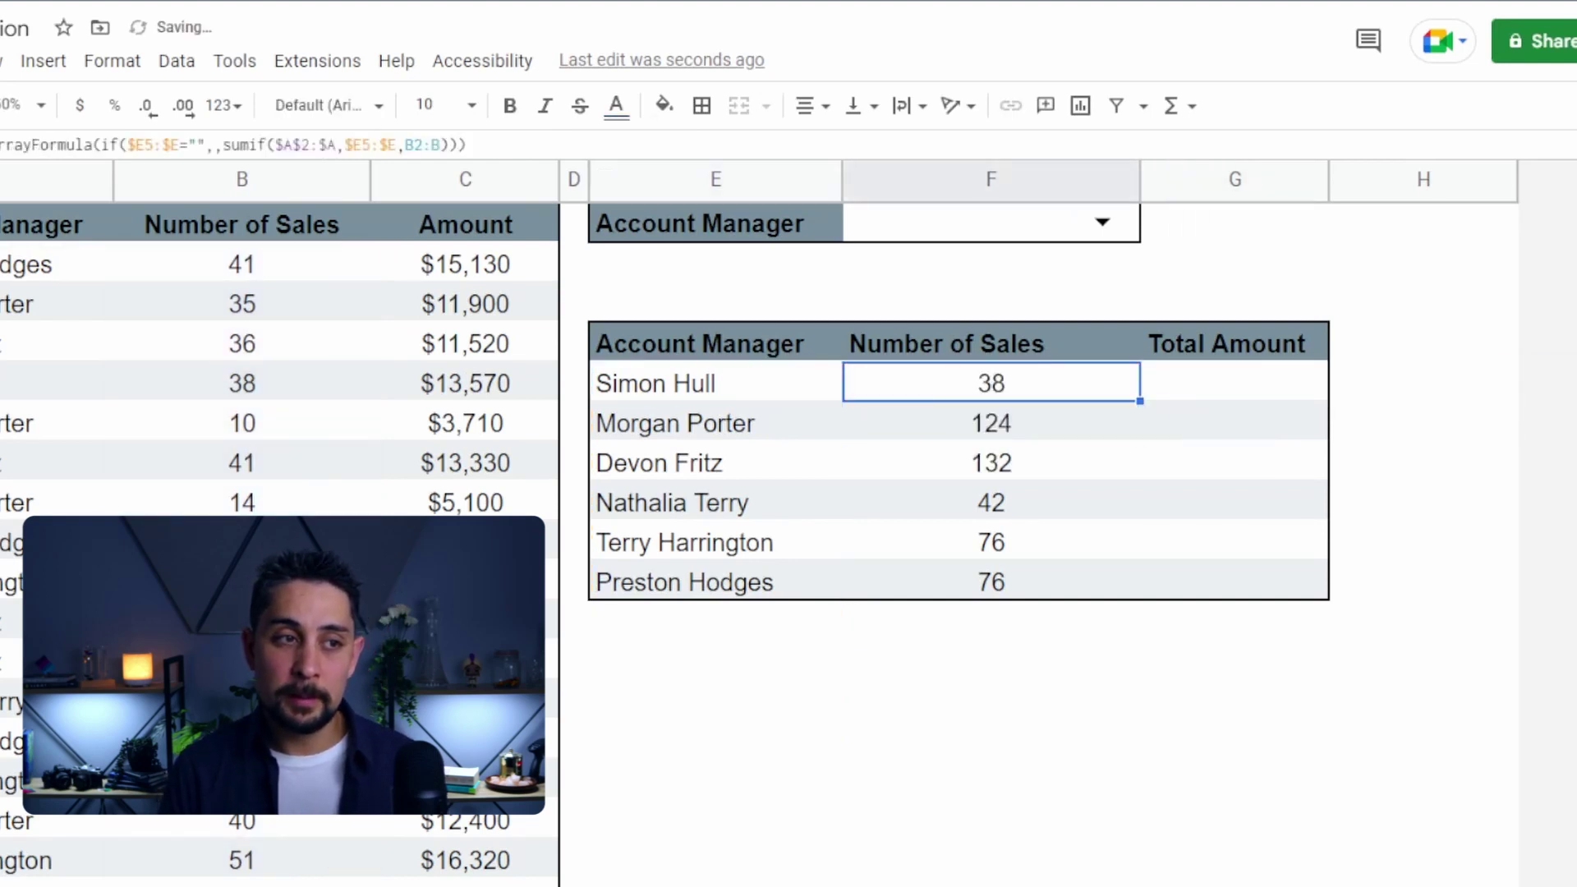
pyautogui.hotkey('ctrl', 'c')
pyautogui.click(1234, 383)
pyautogui.hotkey('ctrl', 'v')
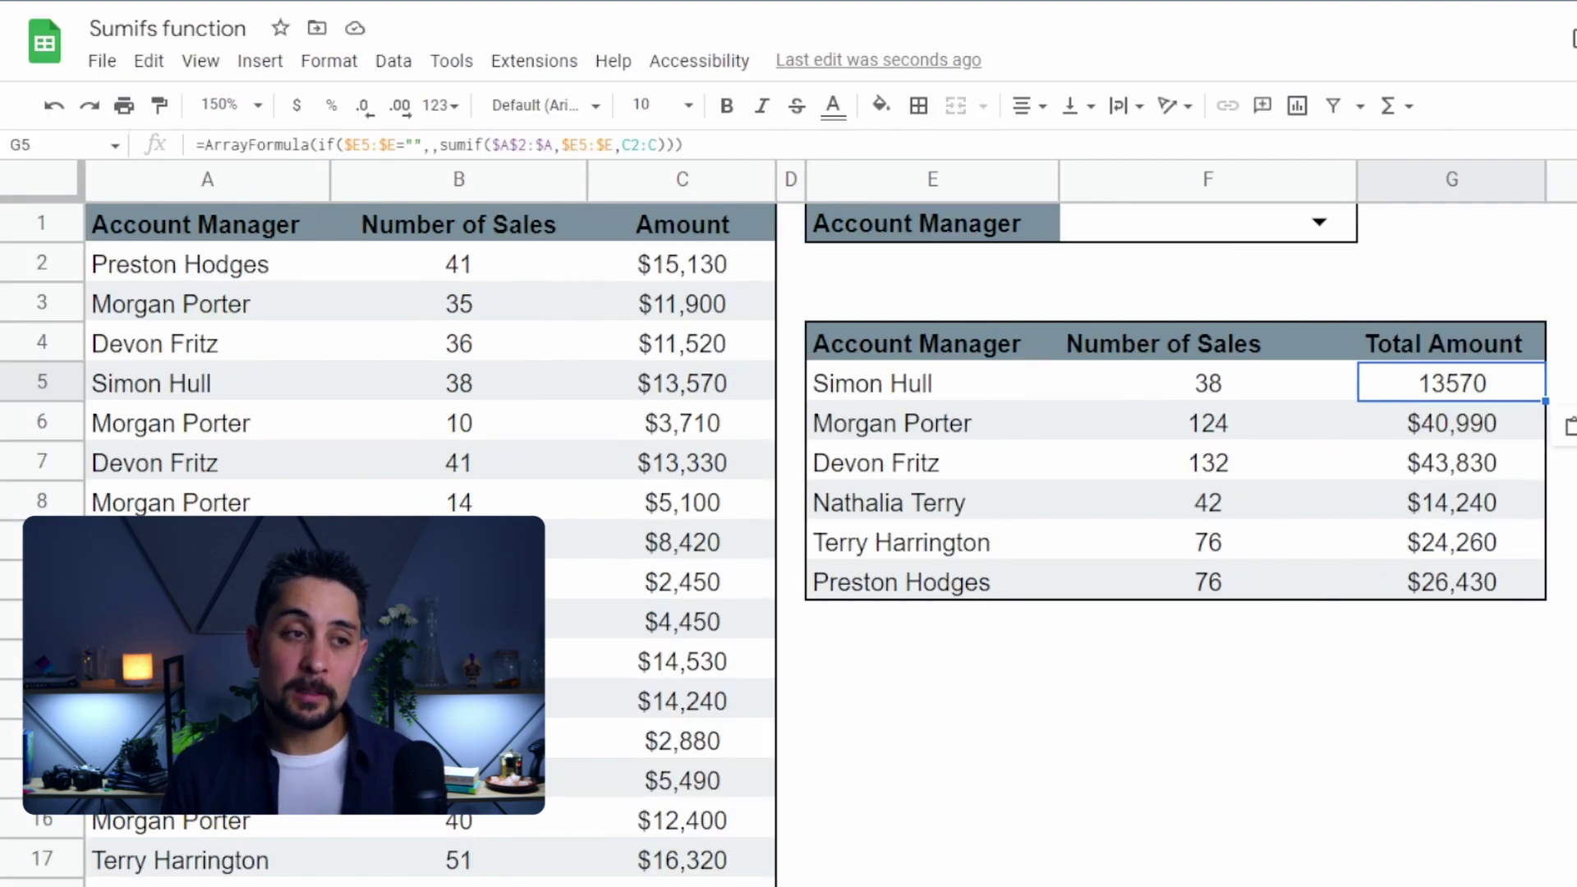
# Copy only the currency formatting of G6 onto the total in G5.
pyautogui.click(1451, 423)
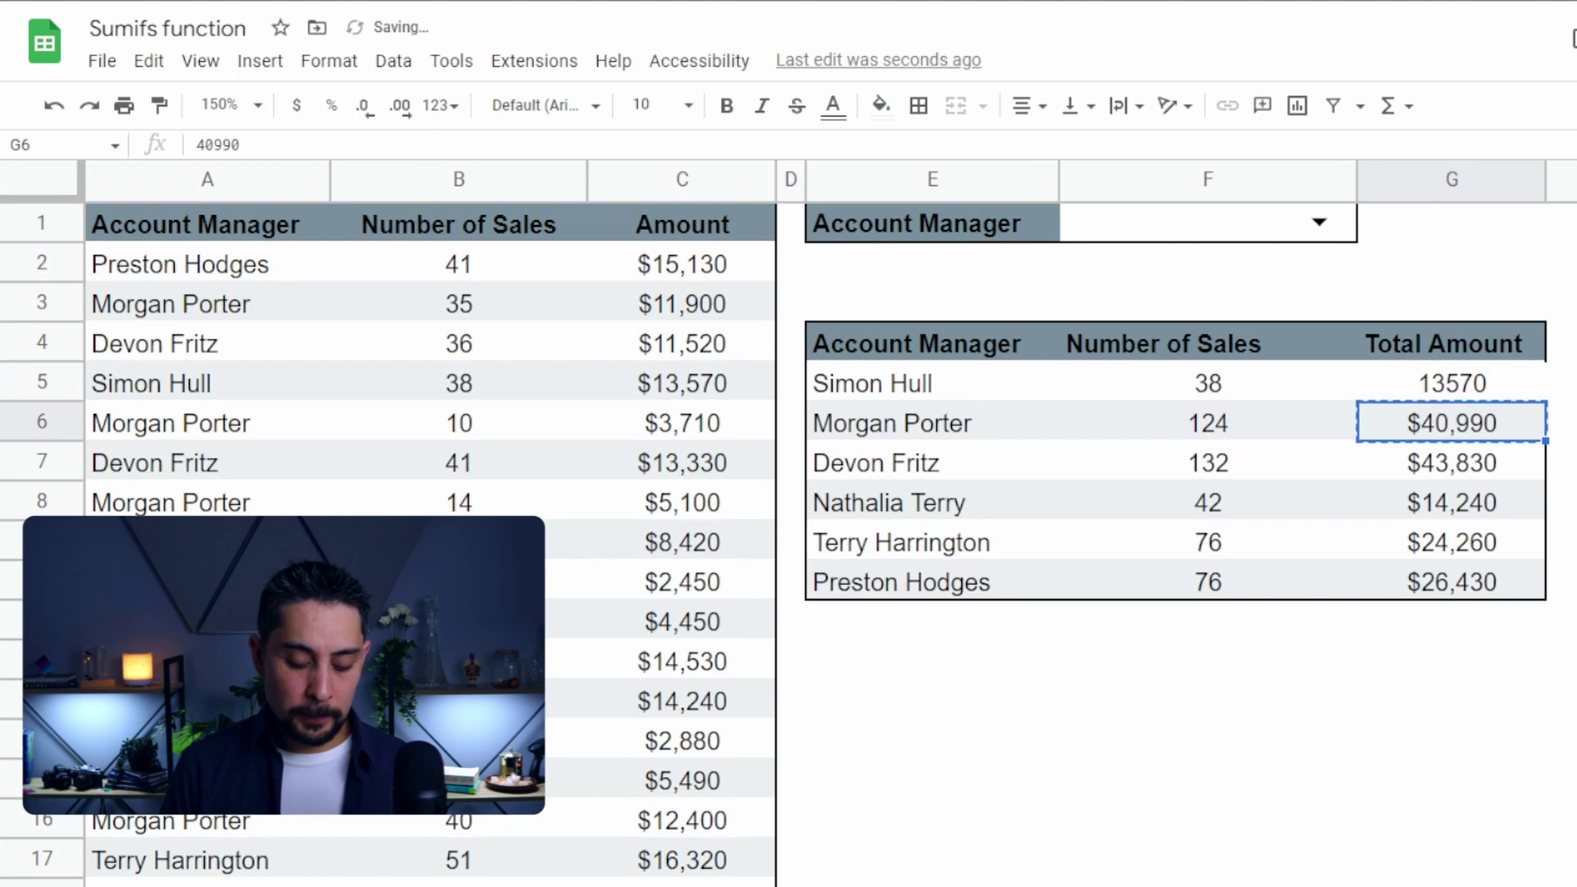
pyautogui.hotkey('ctrl', 'c')
pyautogui.click(1451, 382)
pyautogui.hotkey('ctrl', 'alt', 'v')
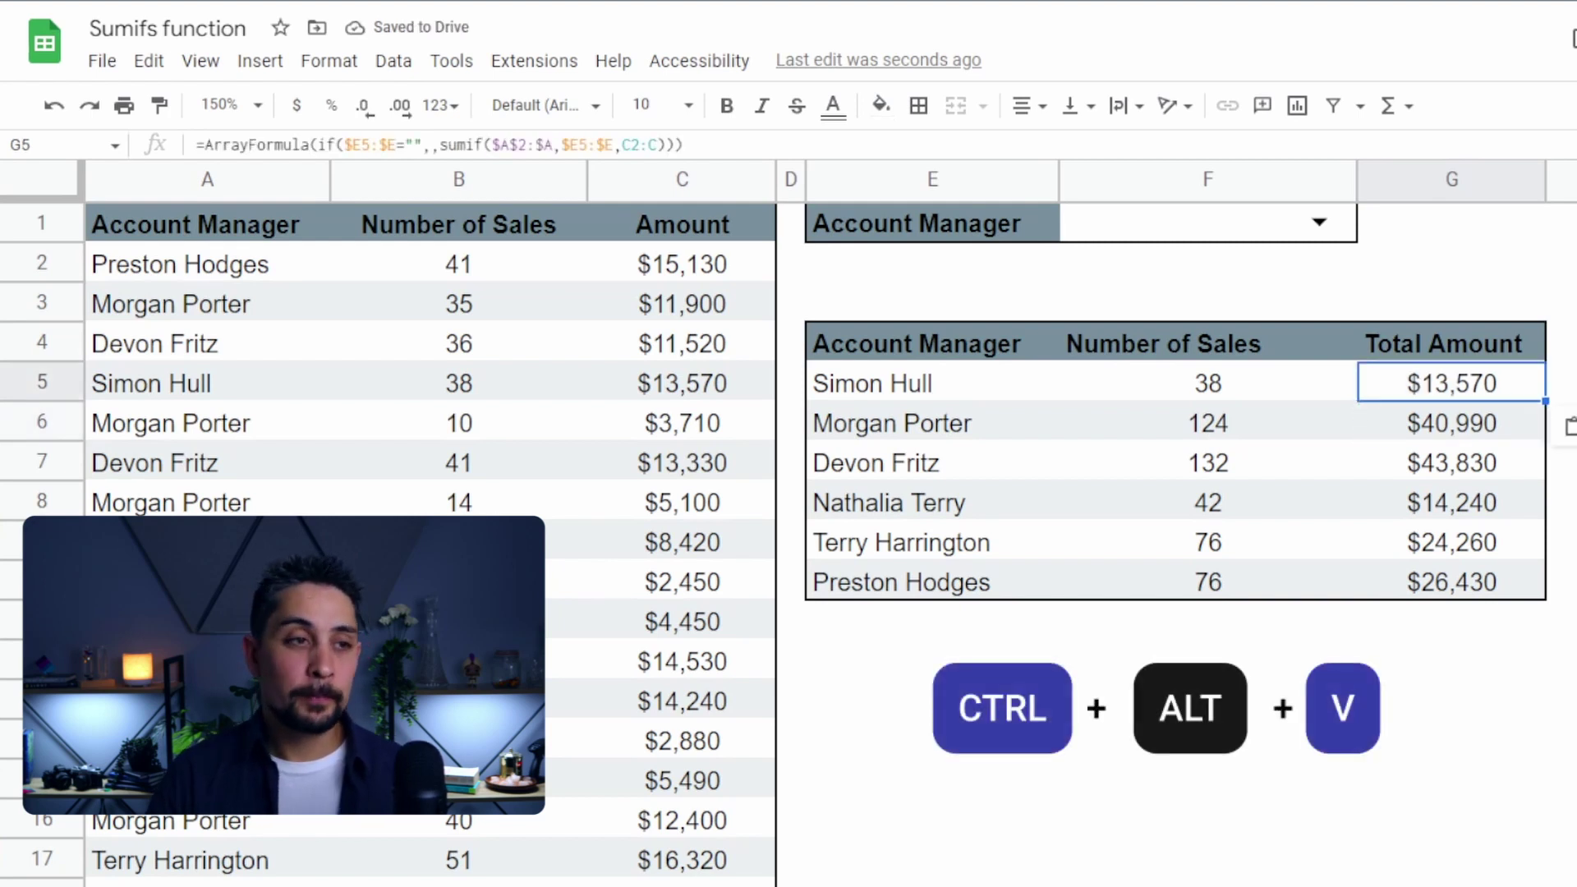
# Switch the F1 selector through the account managers in E5, E8 and E9, comparing highlighted source rows with their summary totals.
pyautogui.click(1319, 222)
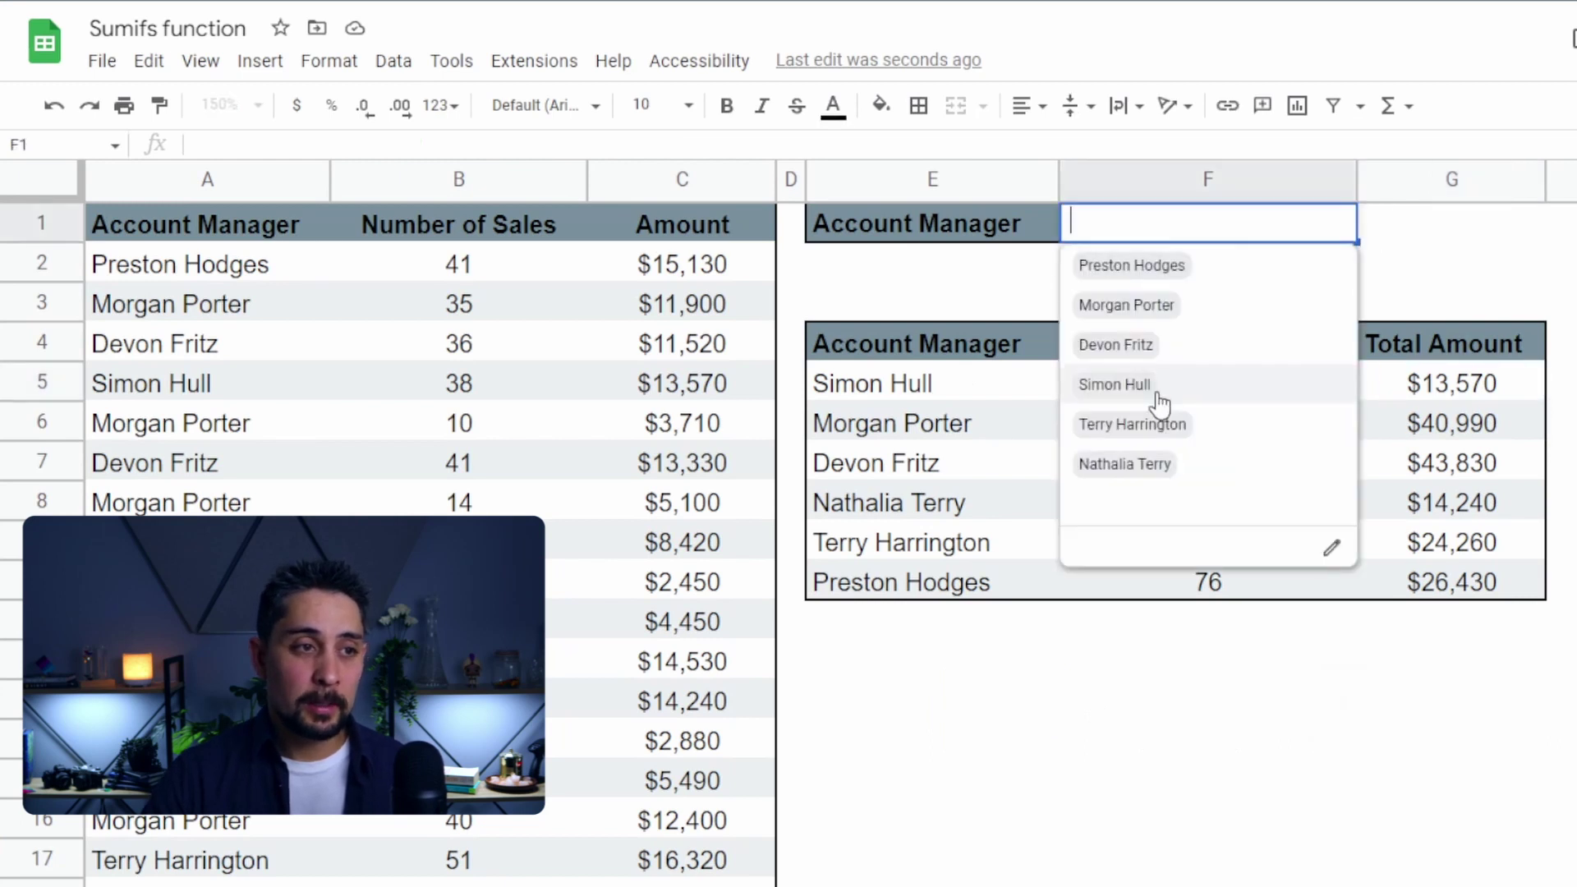
pyautogui.click(1115, 384)
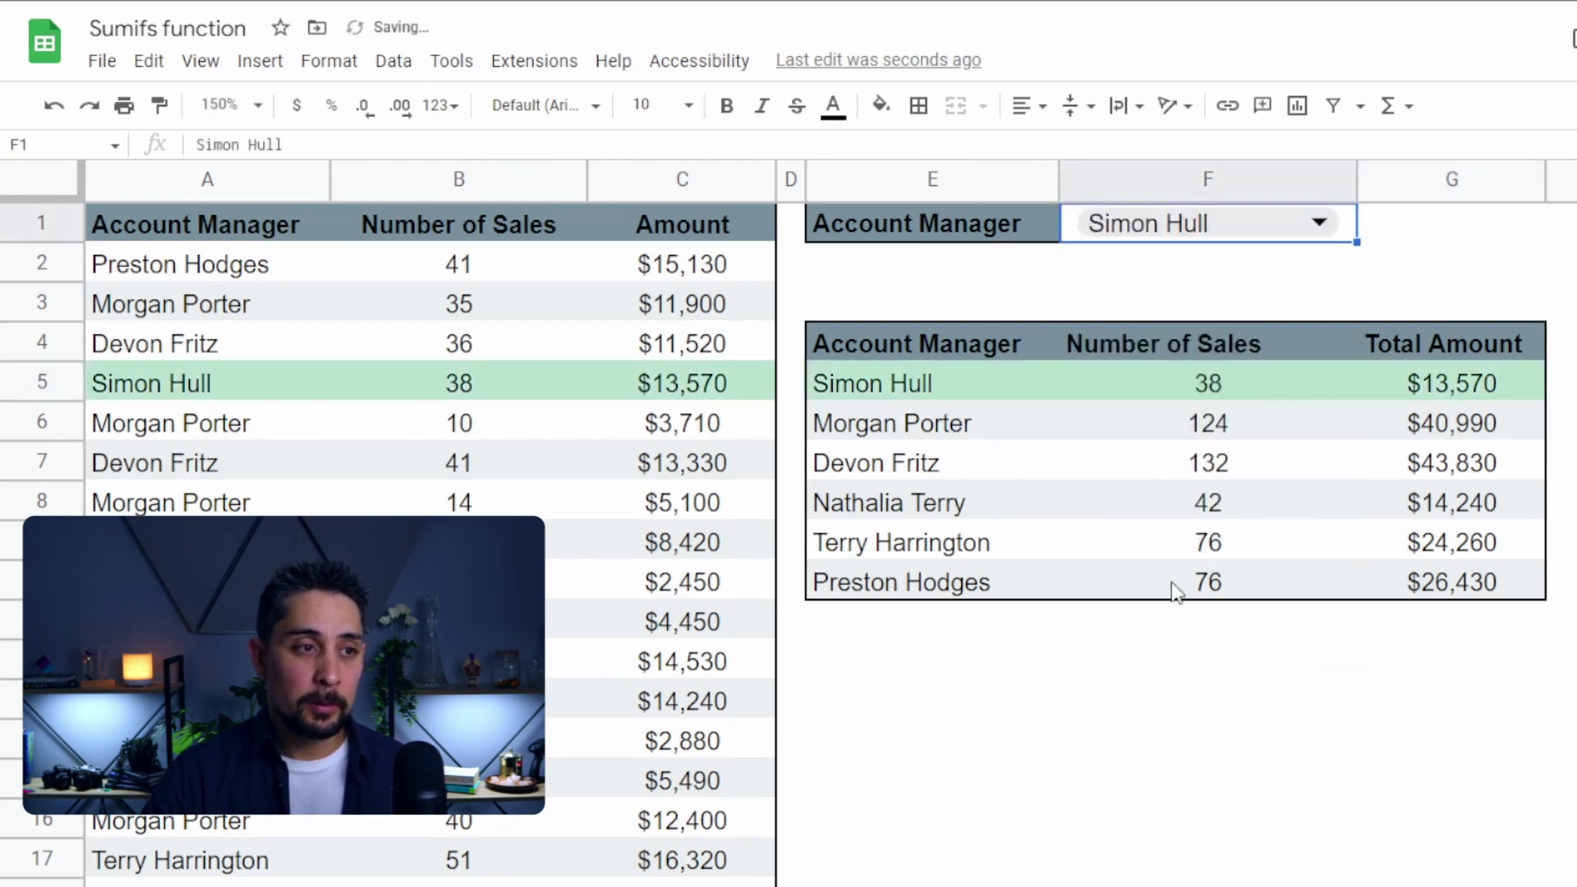
pyautogui.click(1195, 234)
pyautogui.click(1098, 462)
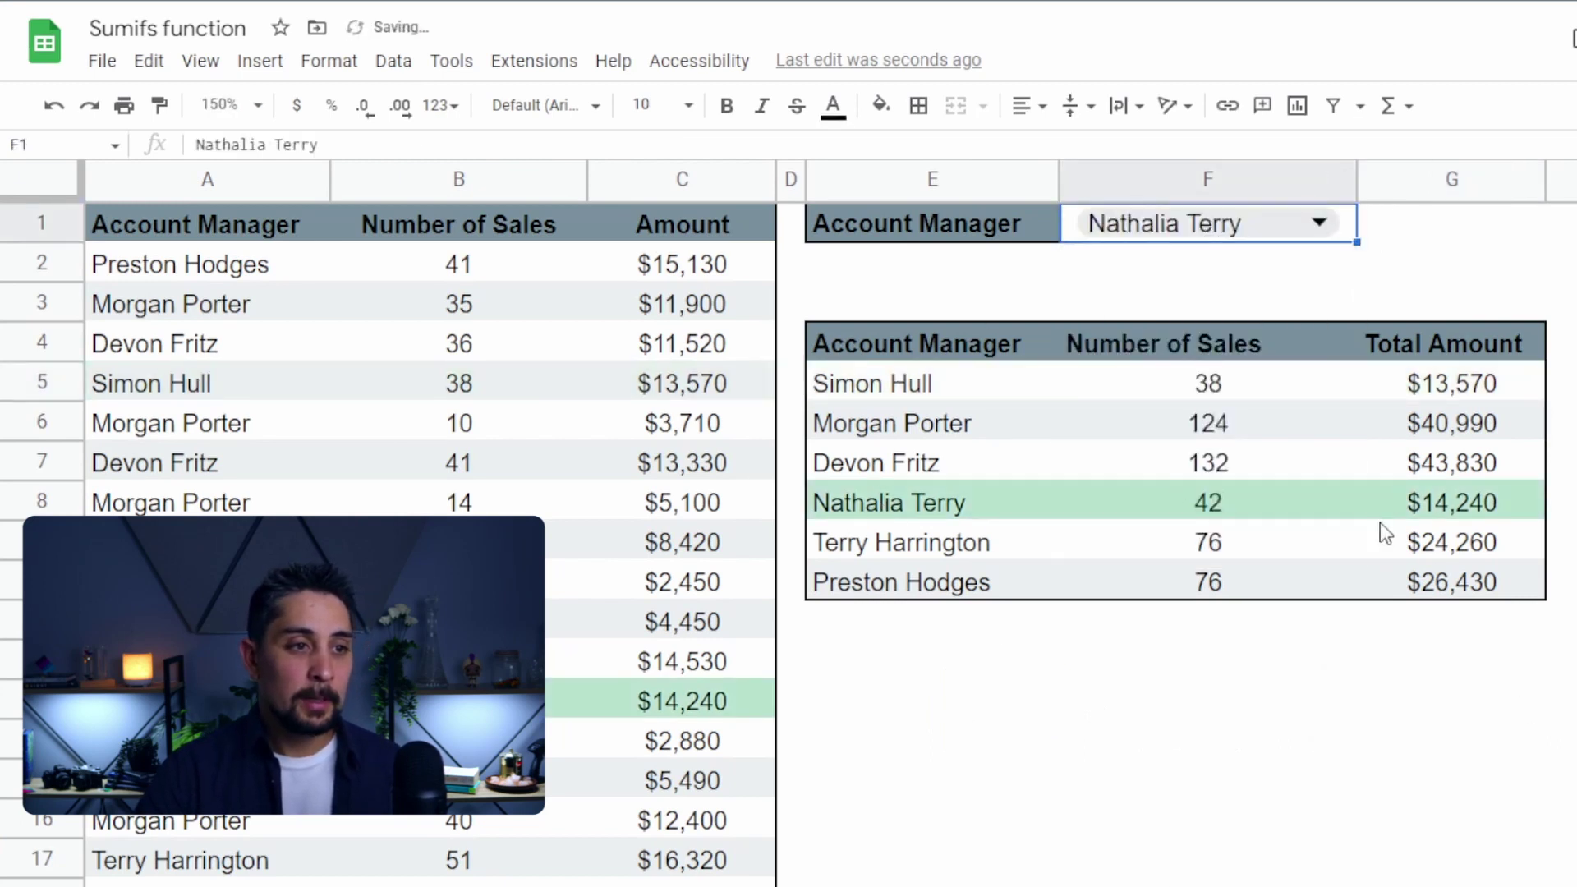
pyautogui.click(1495, 509)
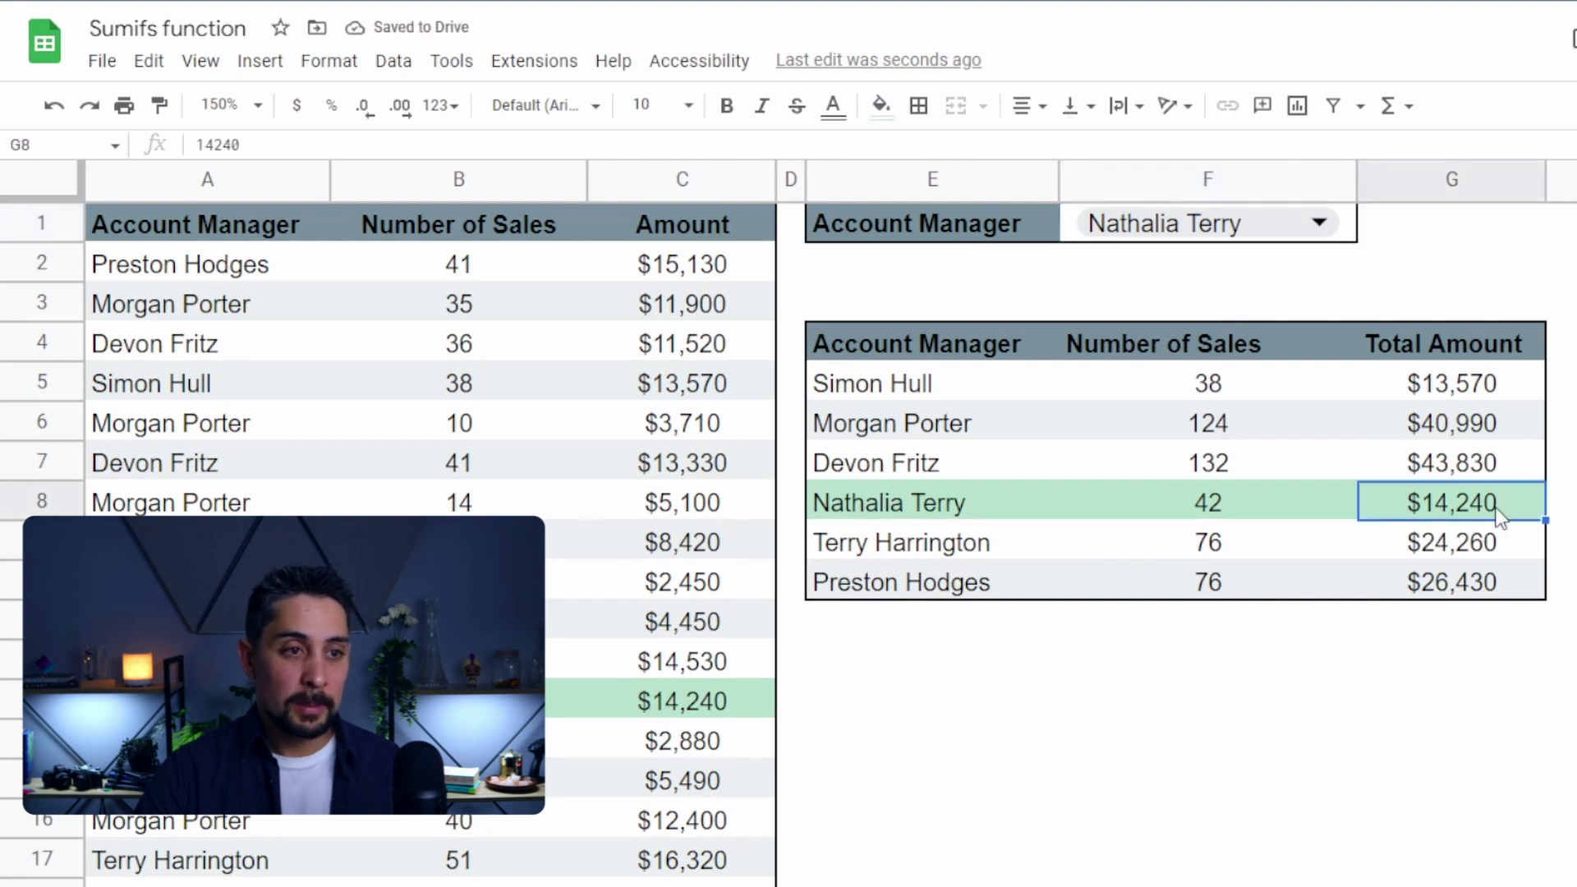
pyautogui.click(1231, 224)
pyautogui.click(1141, 430)
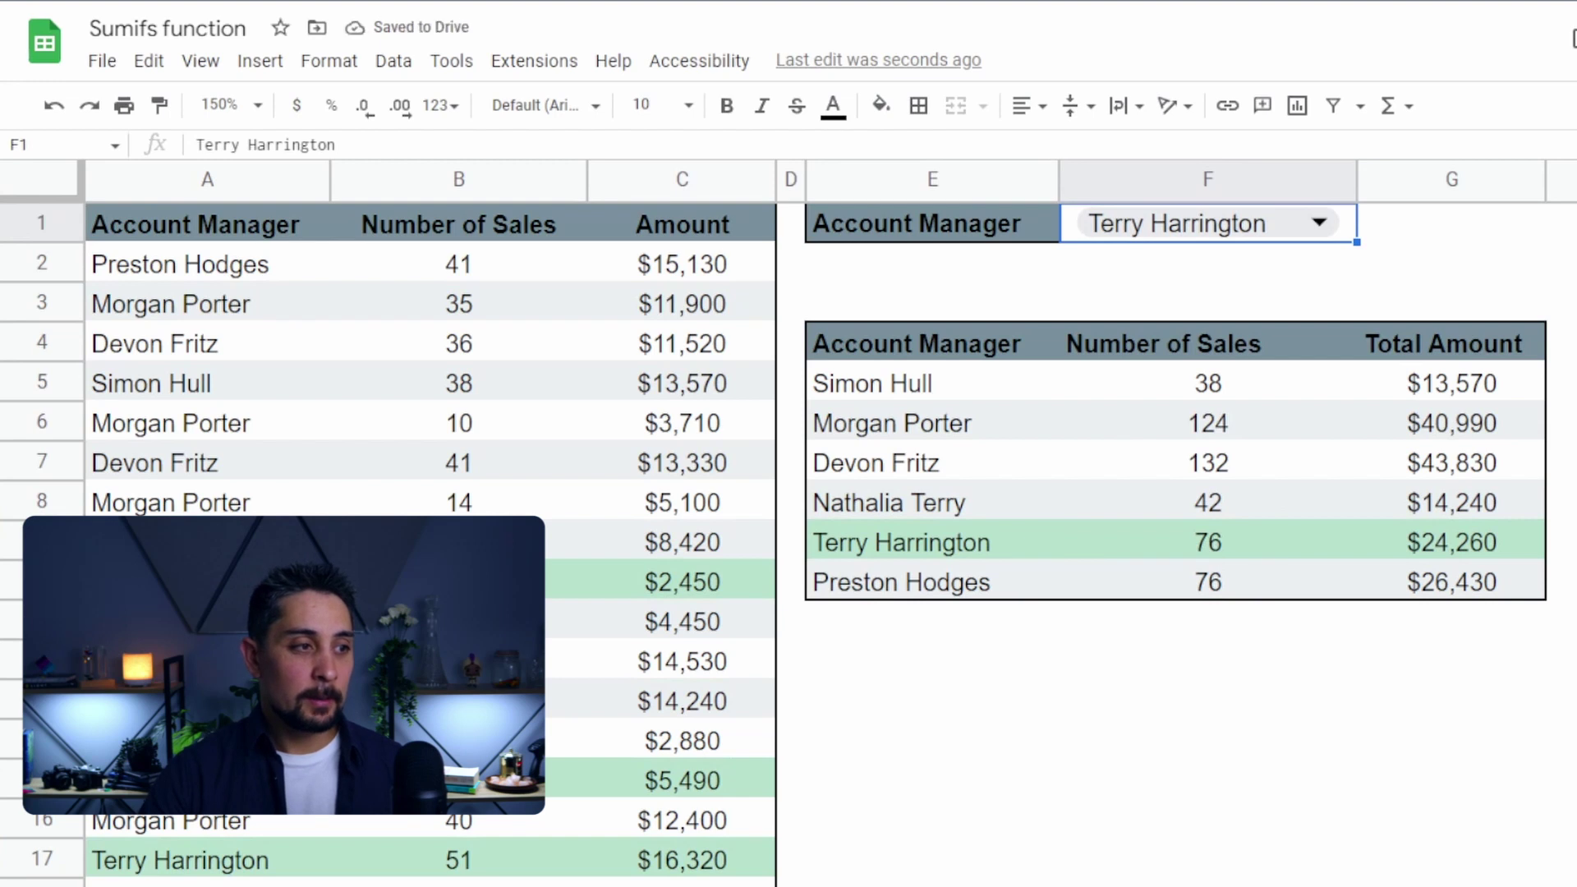
# Check the selected account manager's summary totals by summing the highlighted rows' sales counts, then their amounts.
pyautogui.click(458, 582)
pyautogui.click(458, 780)
pyautogui.click(459, 860)
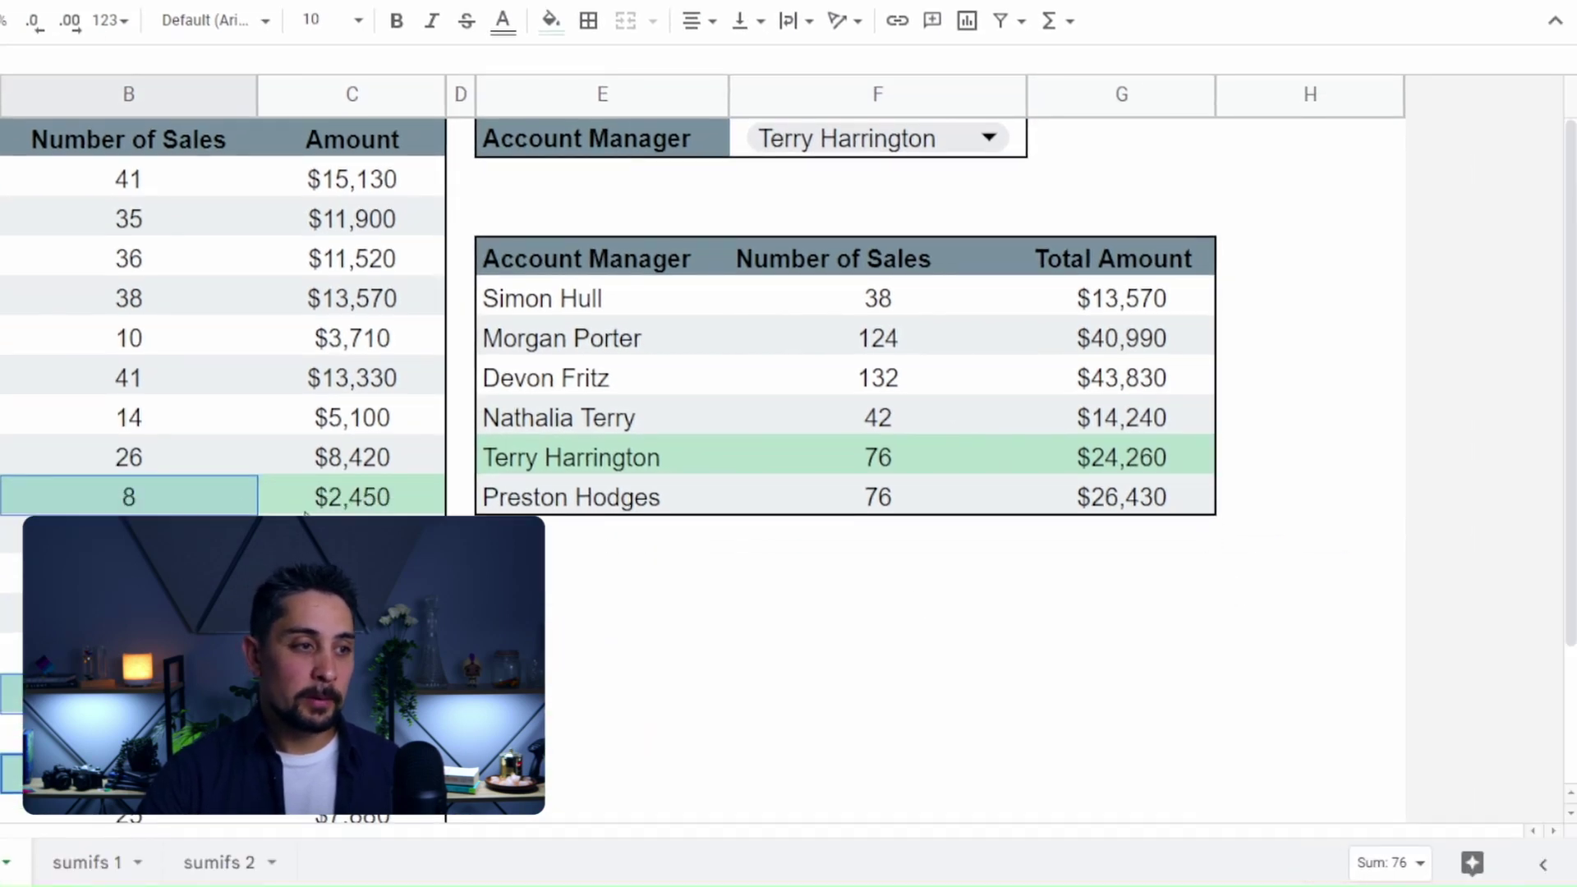
pyautogui.click(304, 509)
pyautogui.keyDown('ctrl'); pyautogui.click(351, 694); pyautogui.keyUp('ctrl')
pyautogui.keyDown('ctrl'); pyautogui.click(351, 772); pyautogui.keyUp('ctrl')
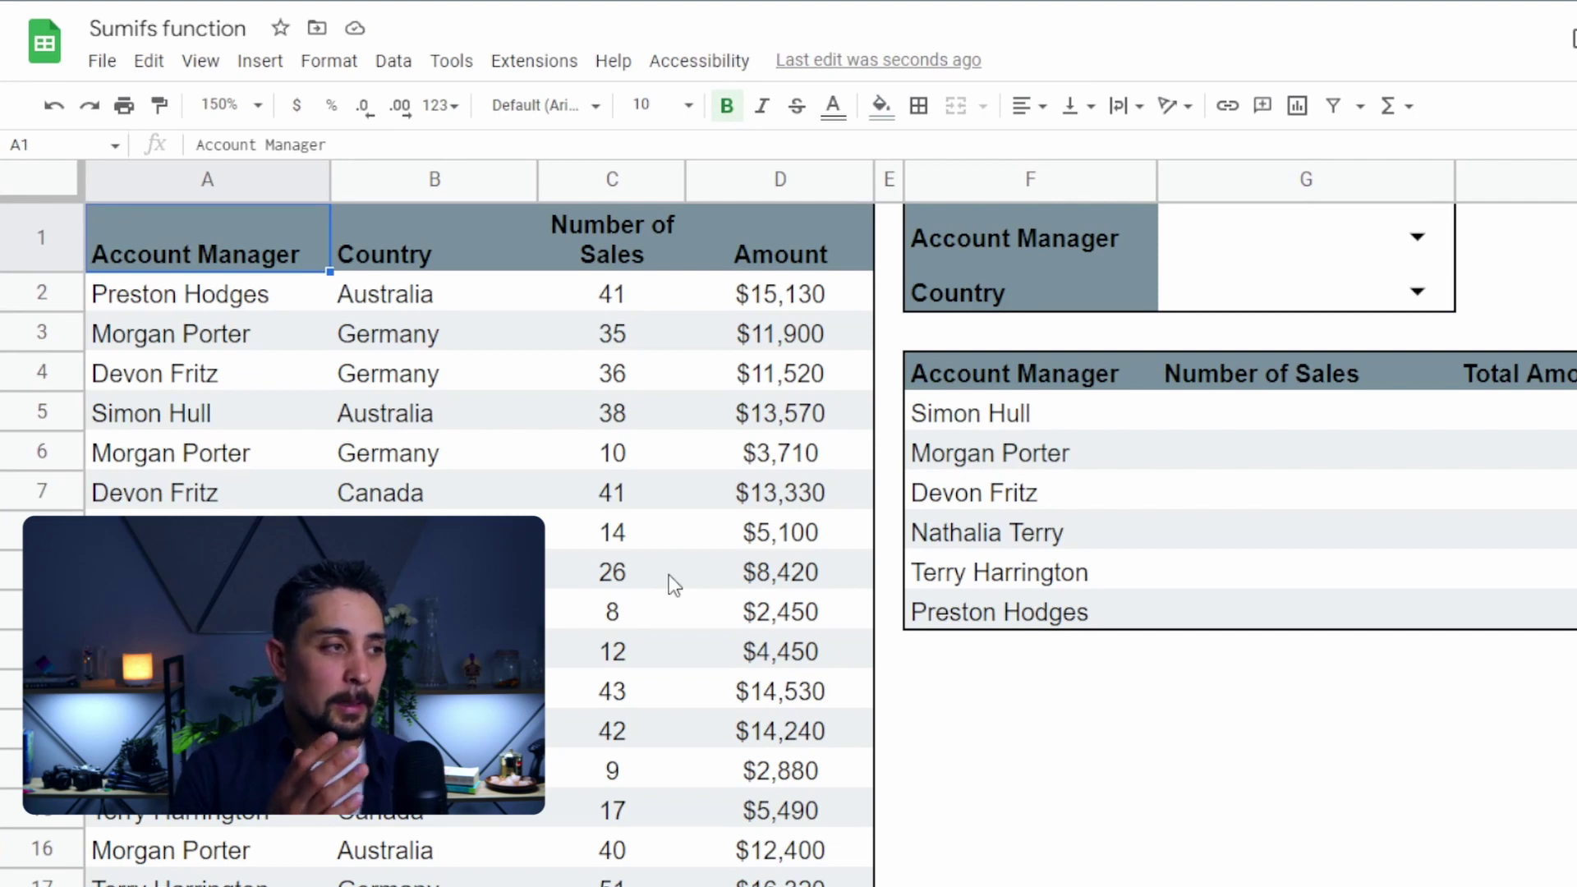
# Review the account manager and country criteria areas, then set the country selector in G2 to Australia.
pyautogui.moveTo(225, 247); pyautogui.dragTo(404, 384)
pyautogui.click(990, 453)
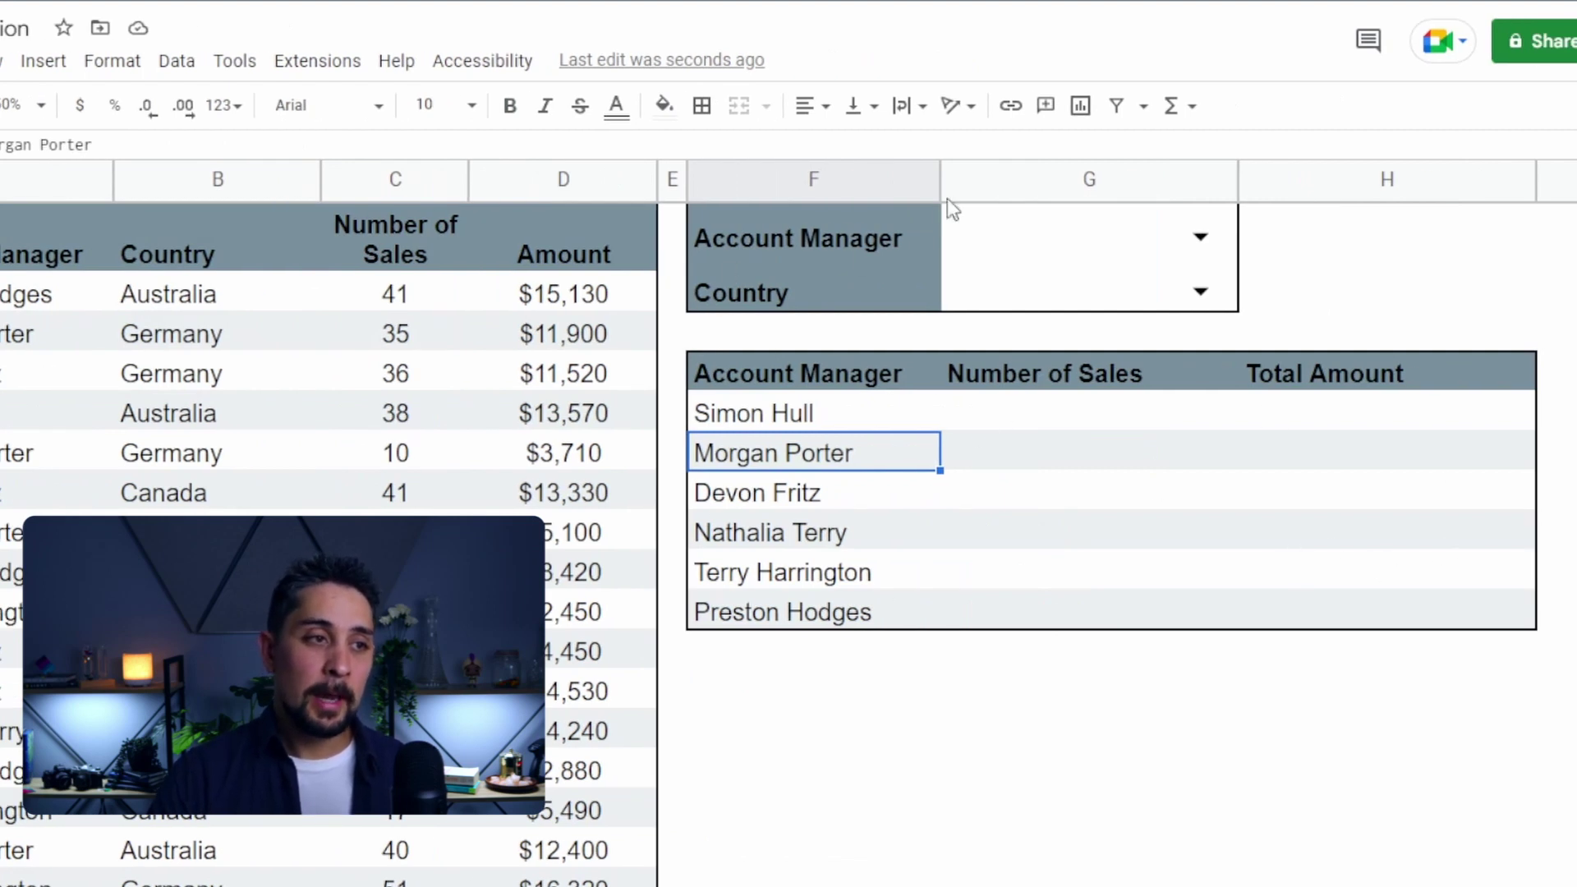
pyautogui.click(846, 238)
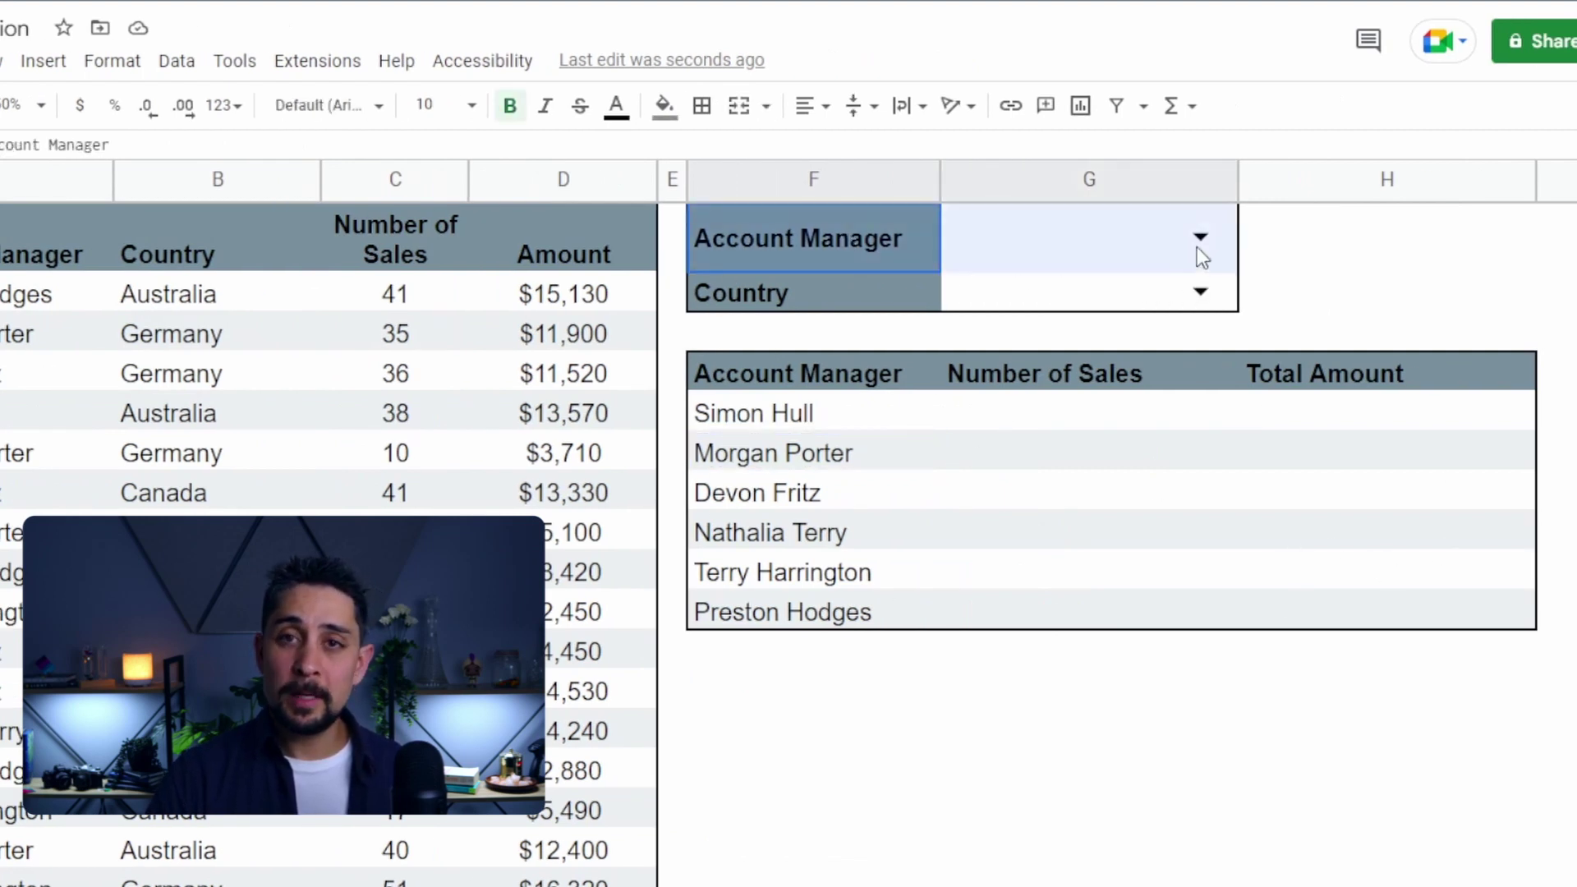
pyautogui.moveTo(875, 308); pyautogui.dragTo(1225, 308)
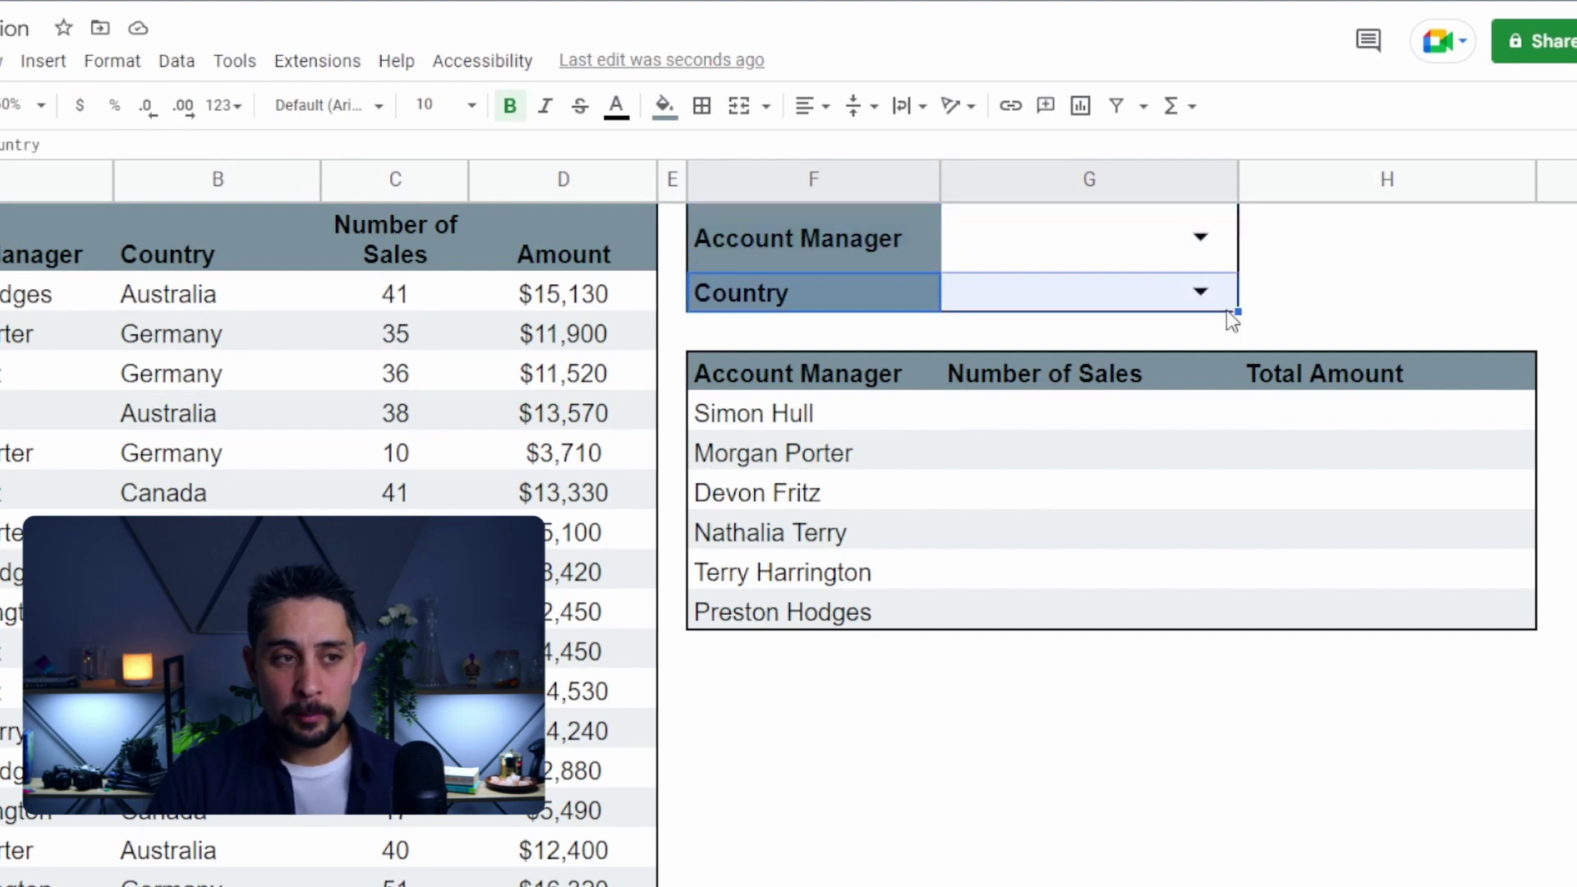
pyautogui.click(1133, 294)
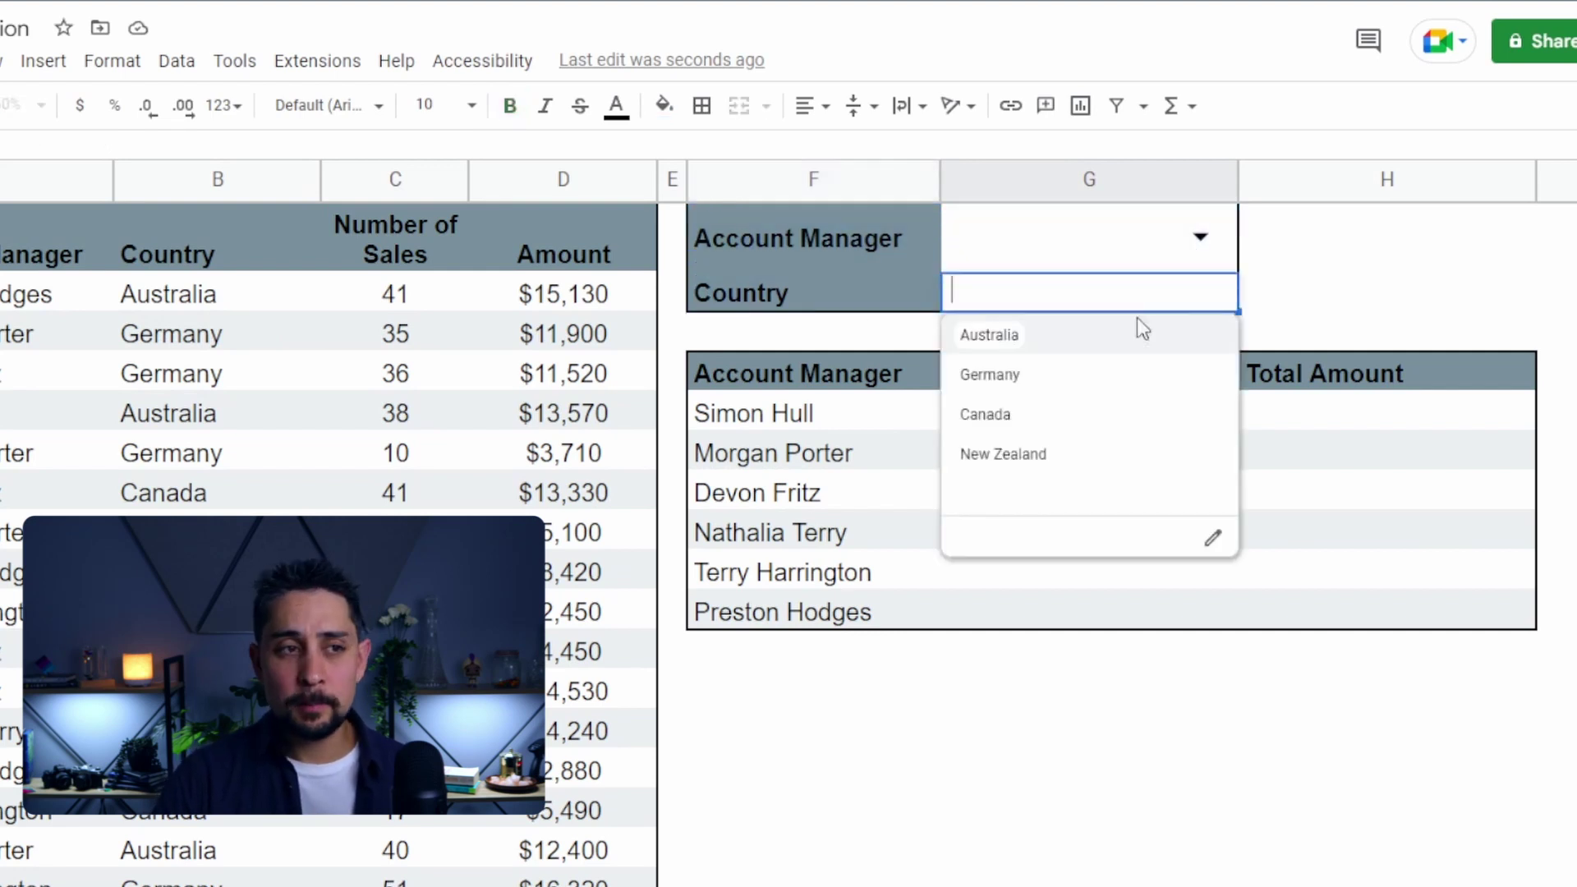
pyautogui.click(1095, 349)
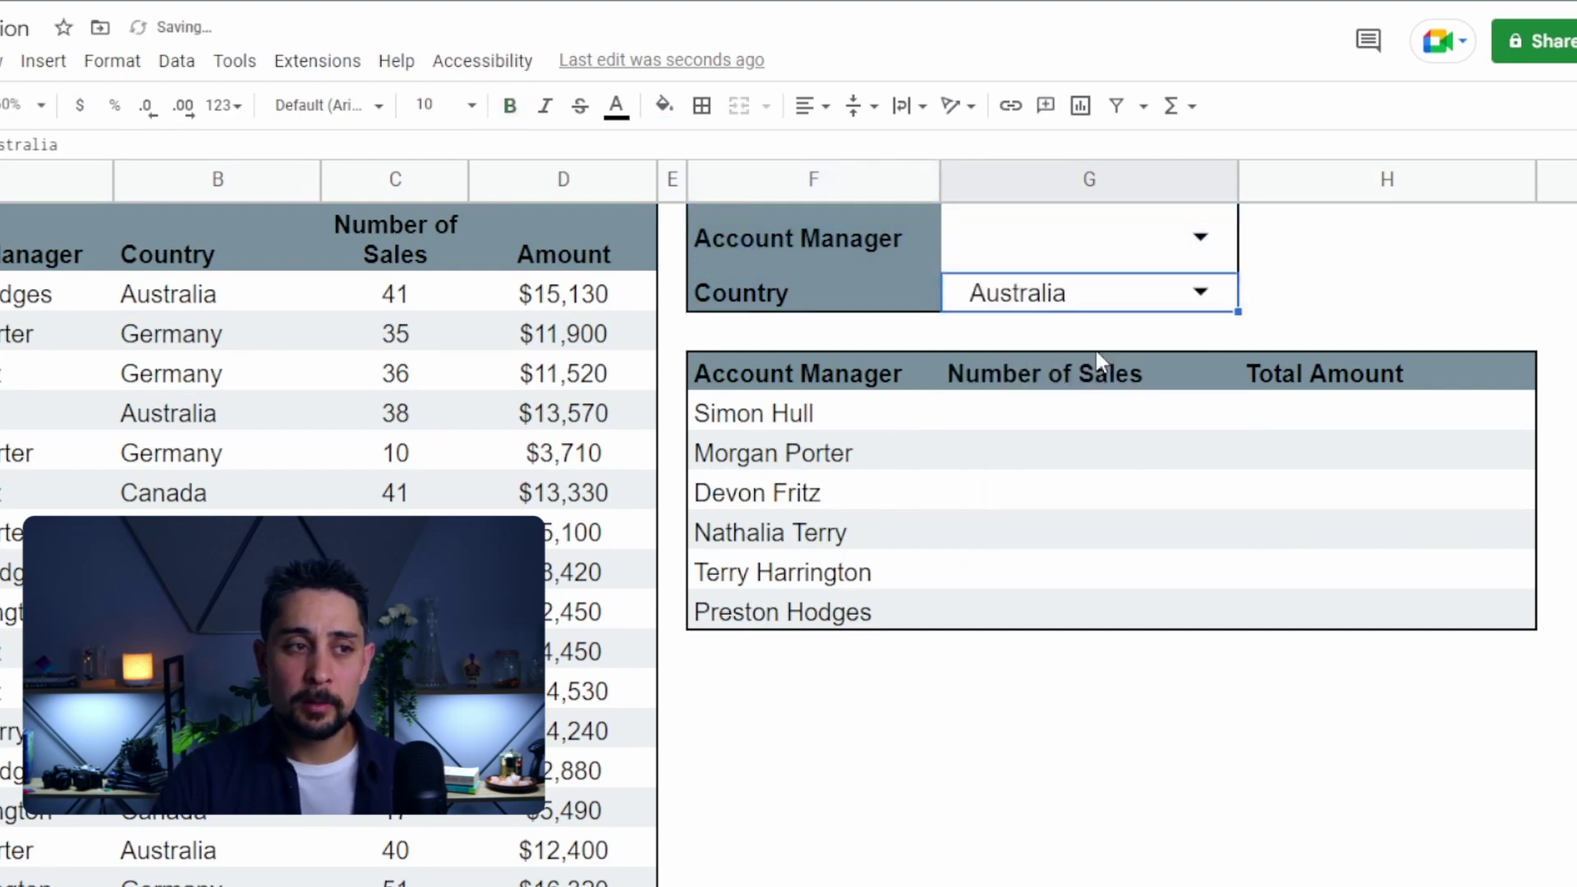
# Start a SUMIFS formula in G5 with the row-locked, open-ended sum range C$2:C.
pyautogui.click(1039, 414)
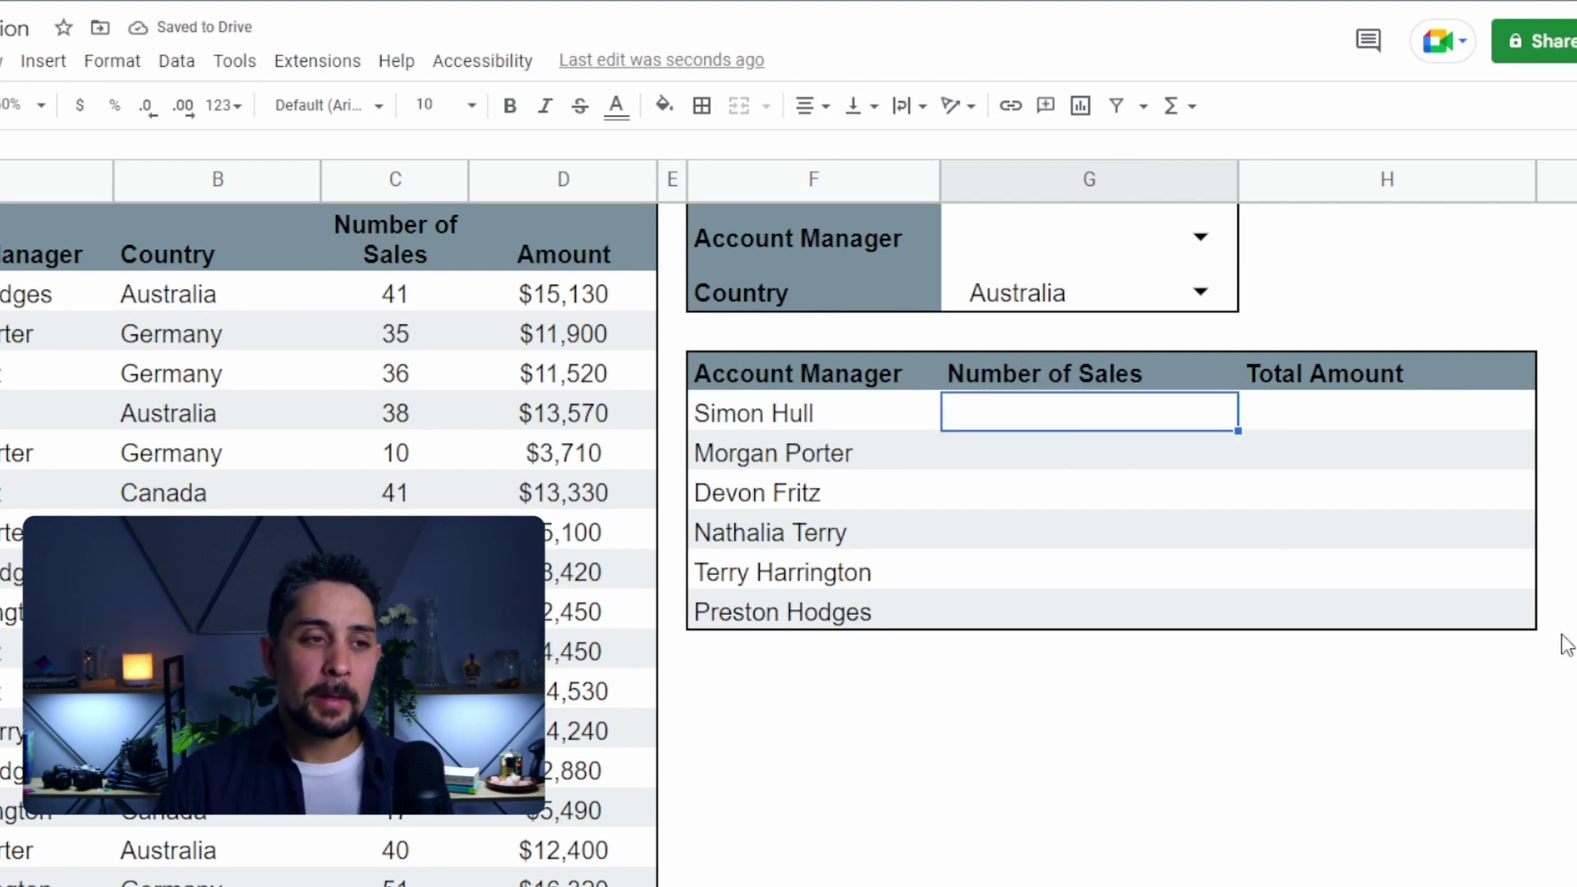
pyautogui.write('=s')
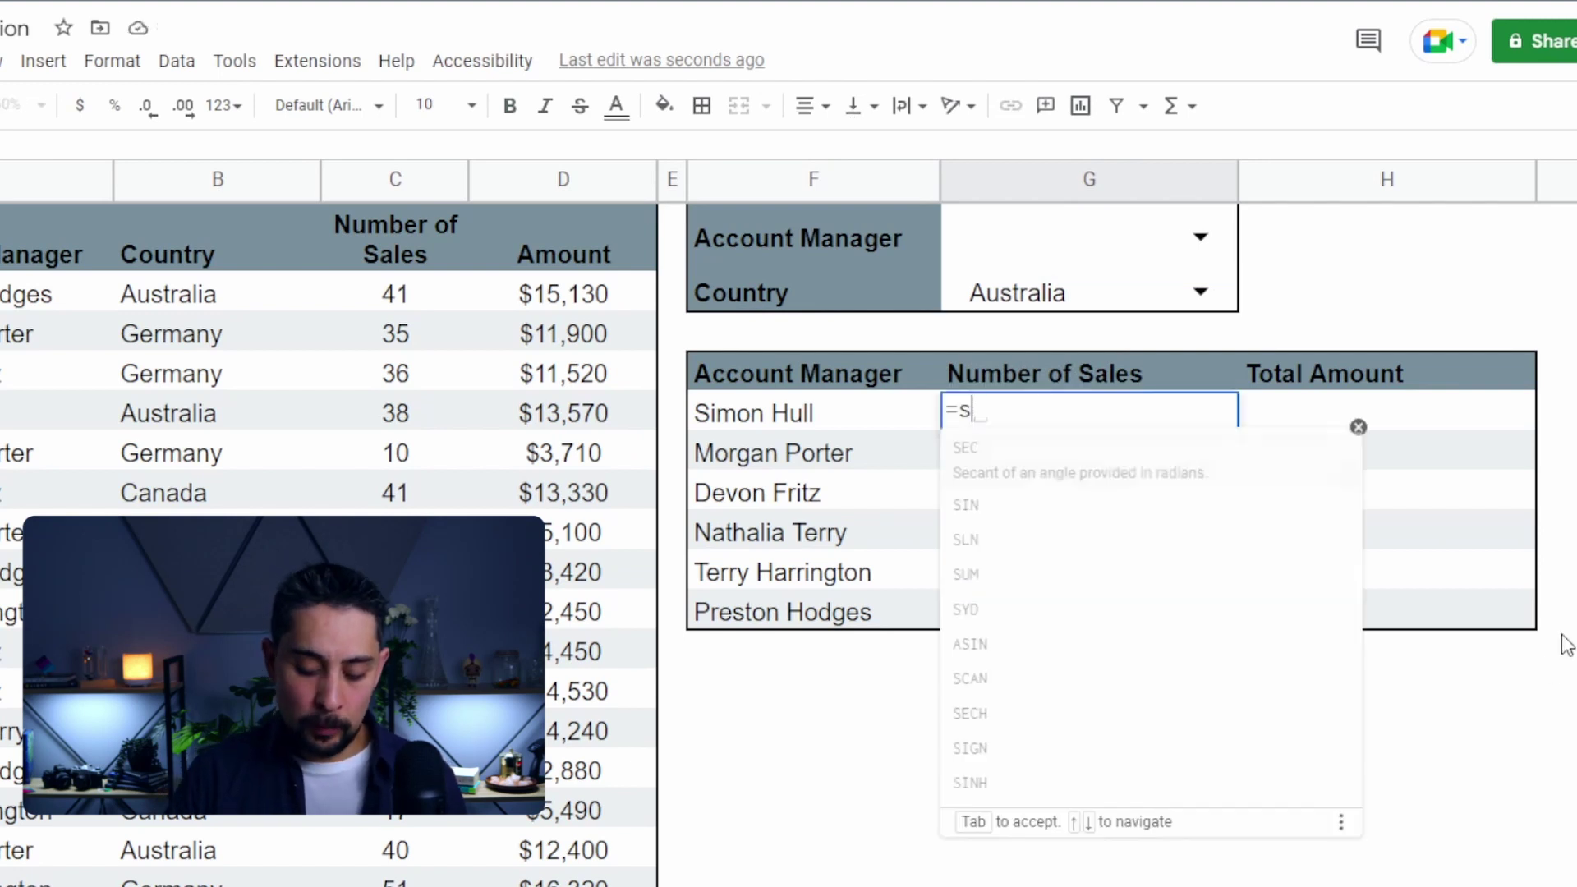
pyautogui.write('umifs(')
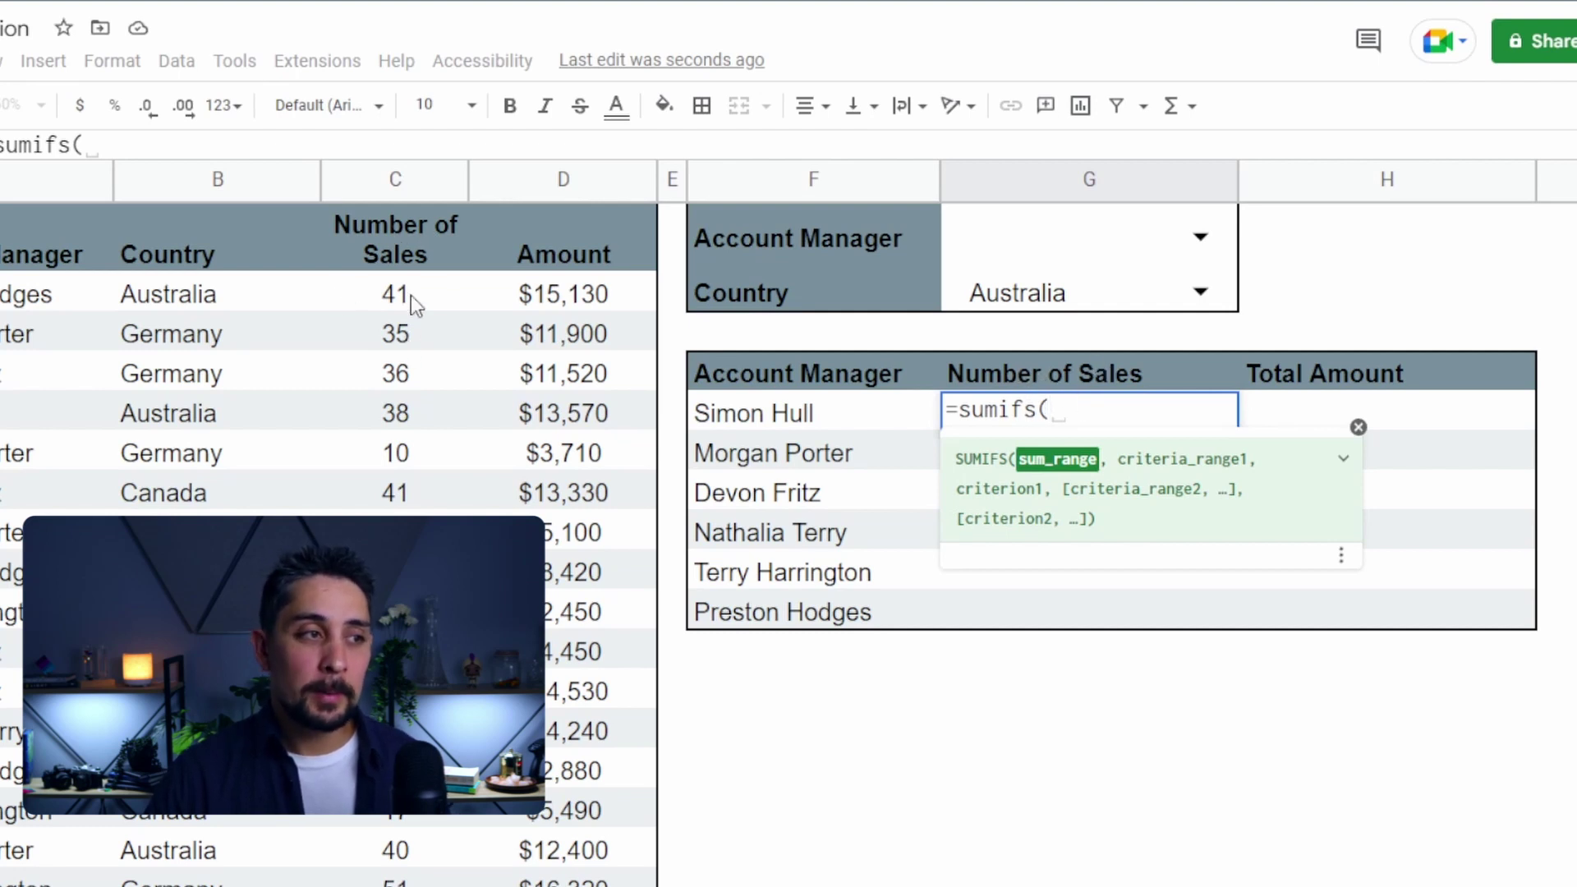
pyautogui.moveTo(411, 294); pyautogui.dragTo(410, 407)
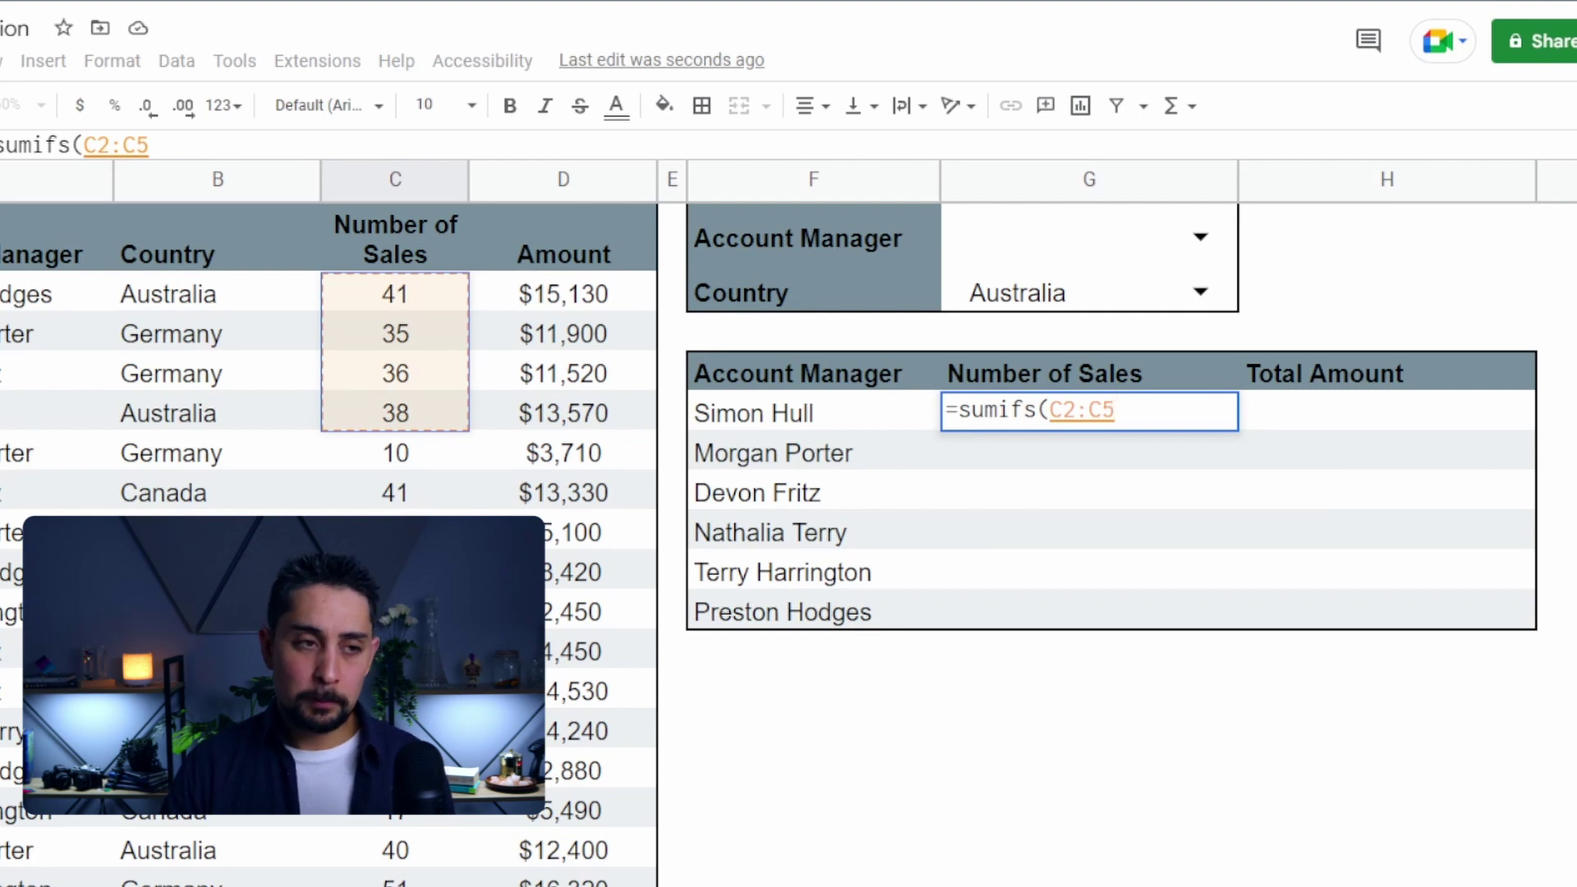
pyautogui.press('BackSpace')
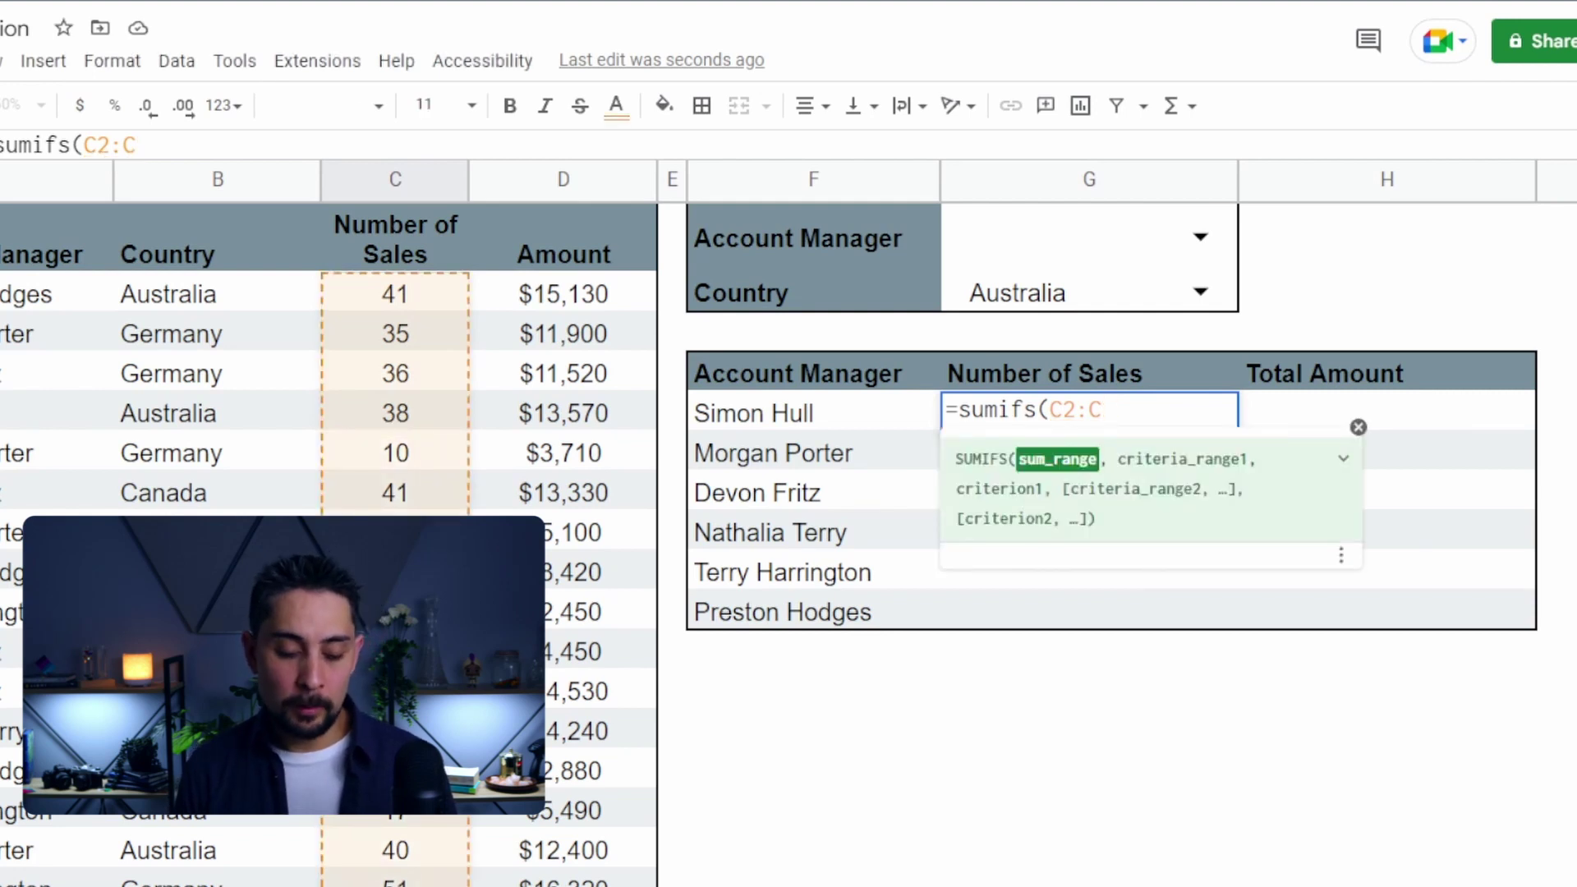
pyautogui.press('F4')
pyautogui.press('F4')
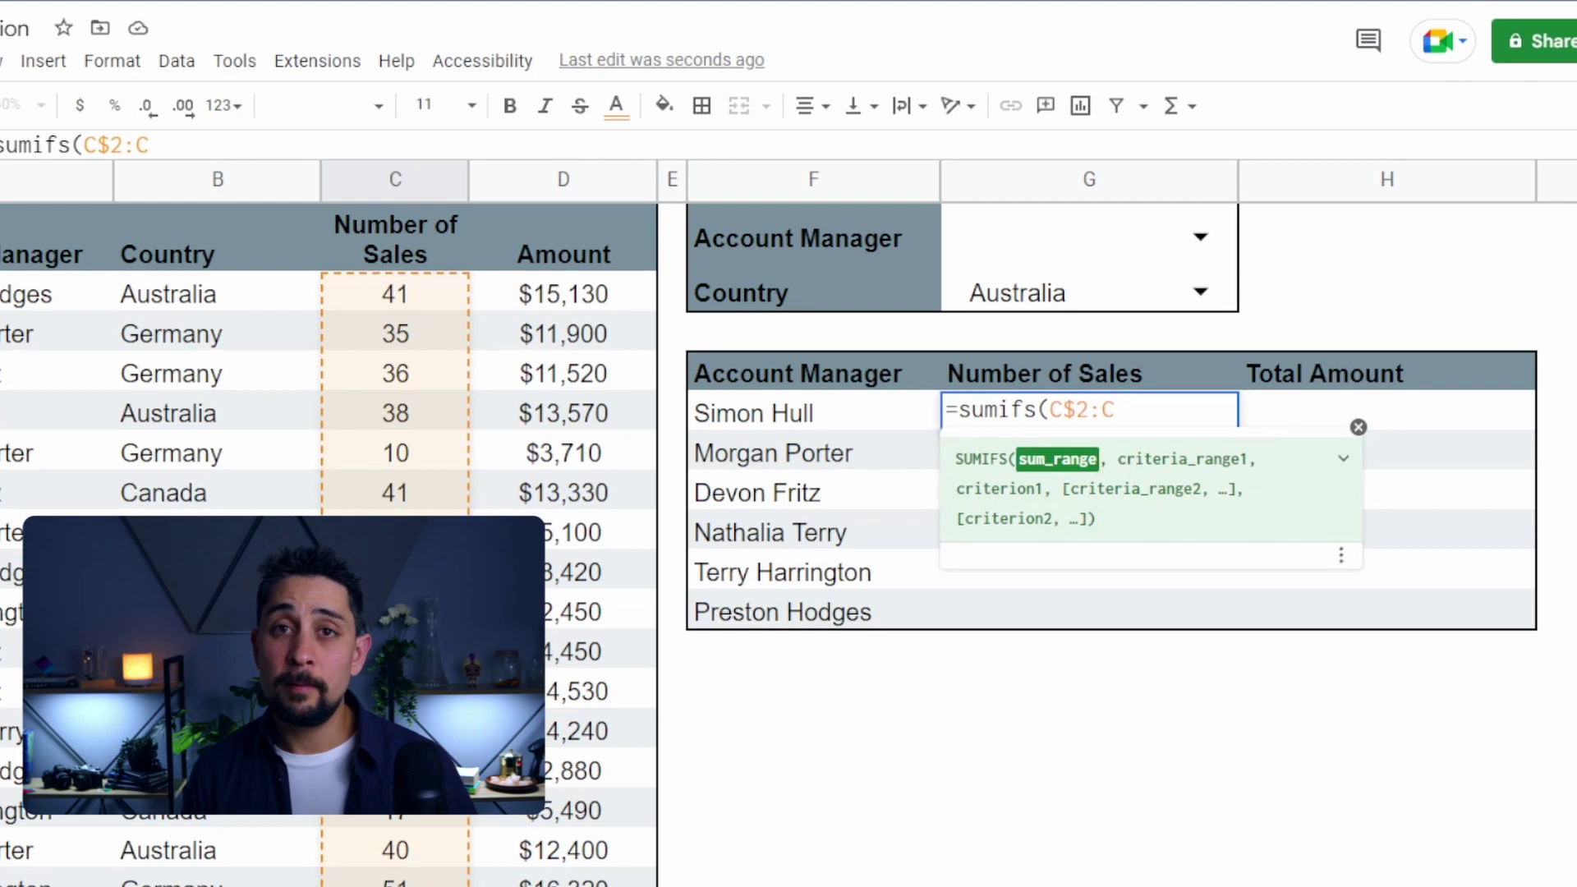
pyautogui.moveTo(1090, 410); pyautogui.dragTo(1063, 411)
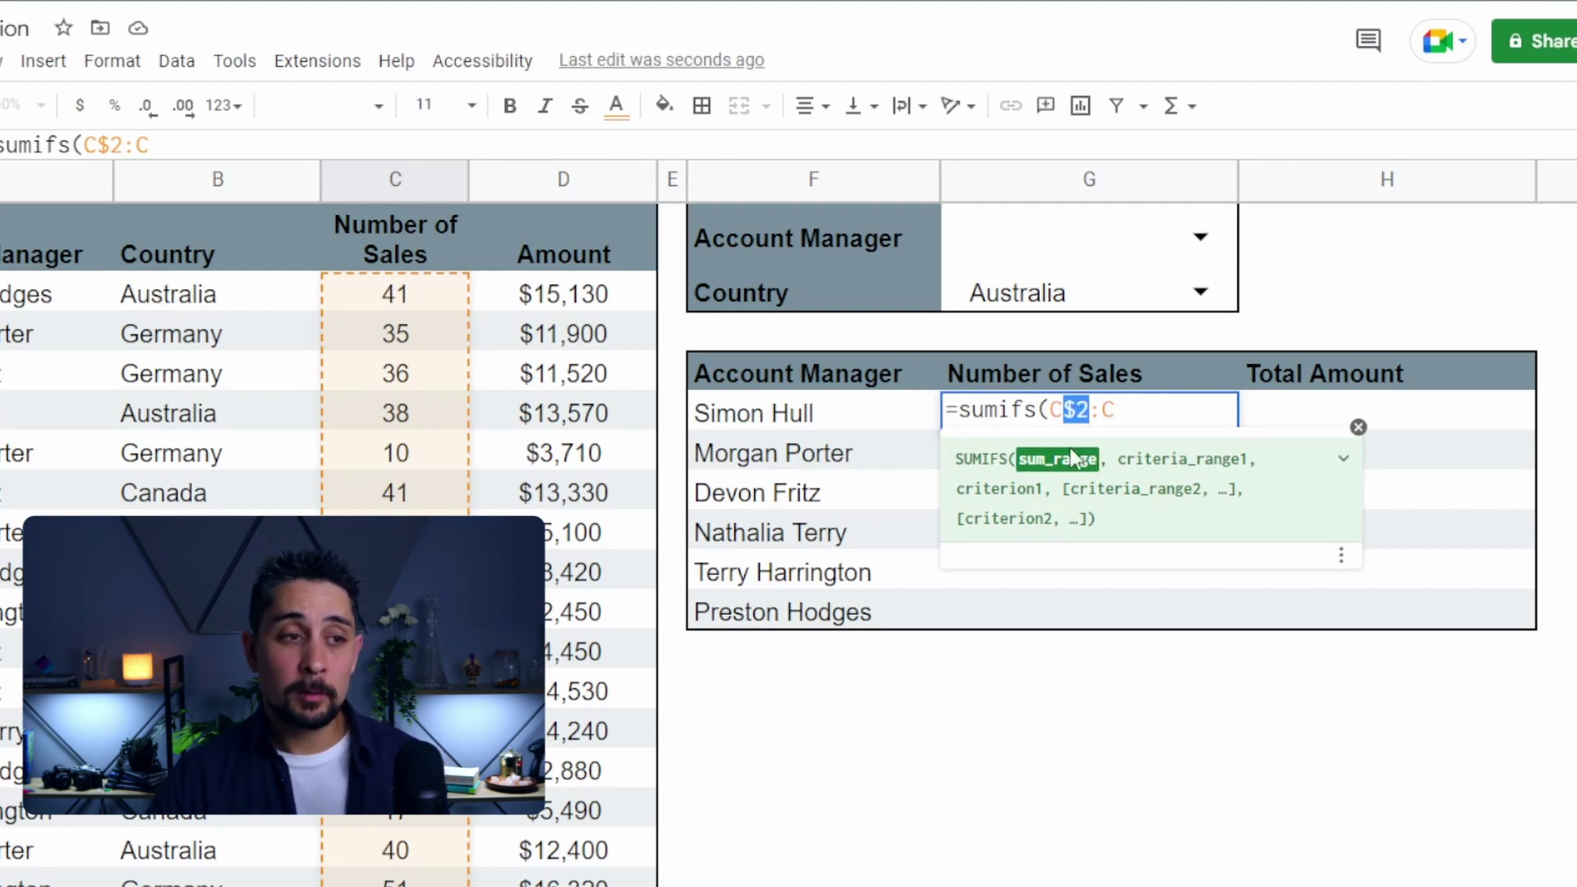
pyautogui.click(1143, 413)
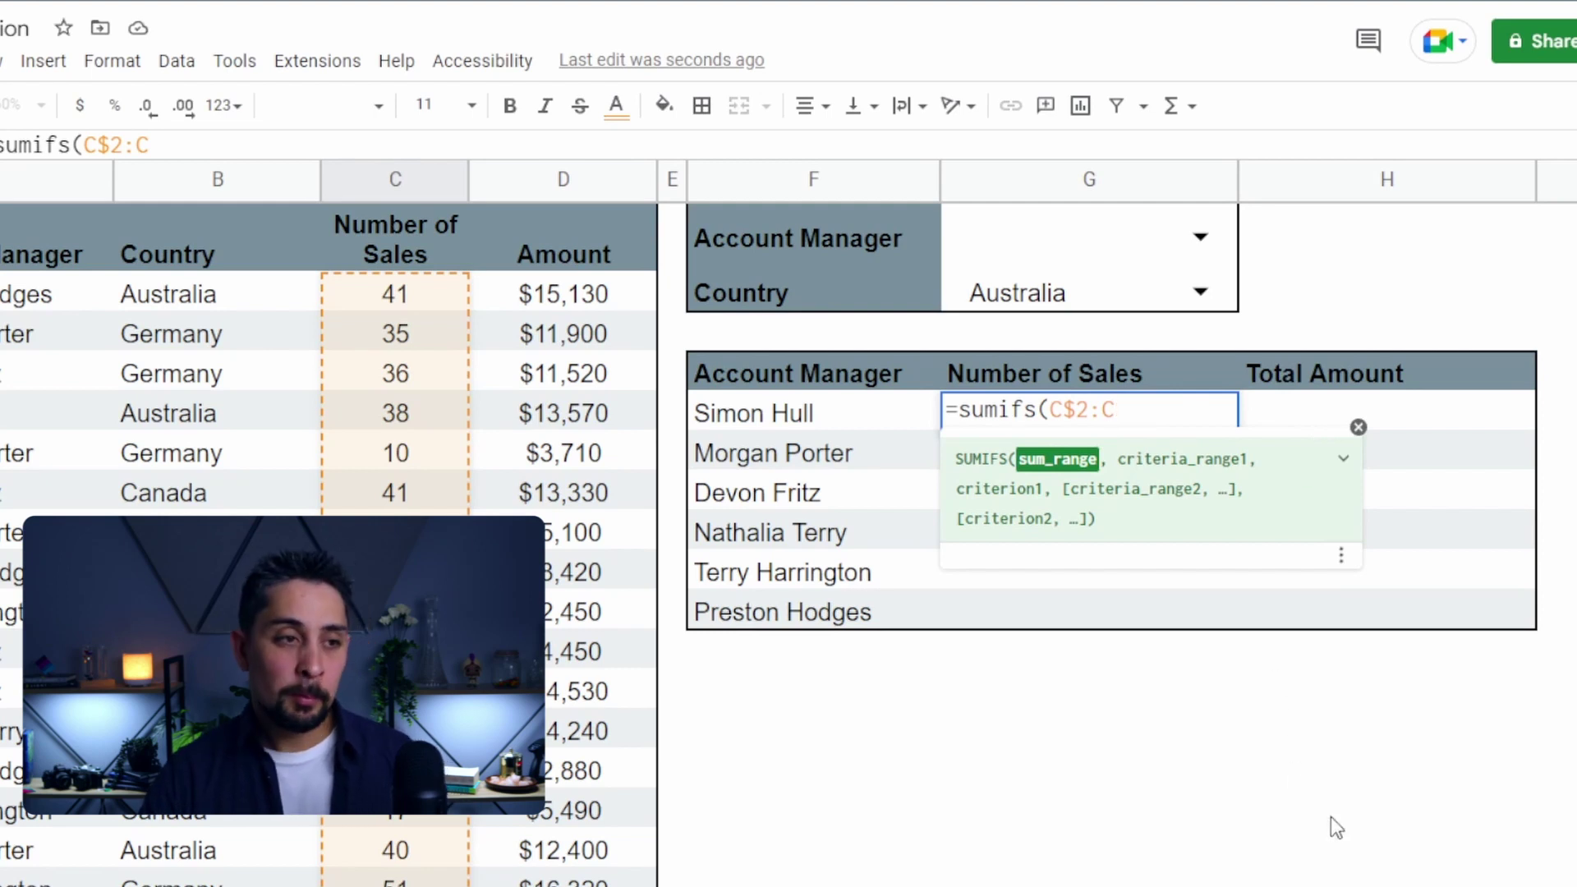
# Add the first condition to the G5 SUMIFS: criteria range $A$2:$A matched against F5.
pyautogui.write(',')
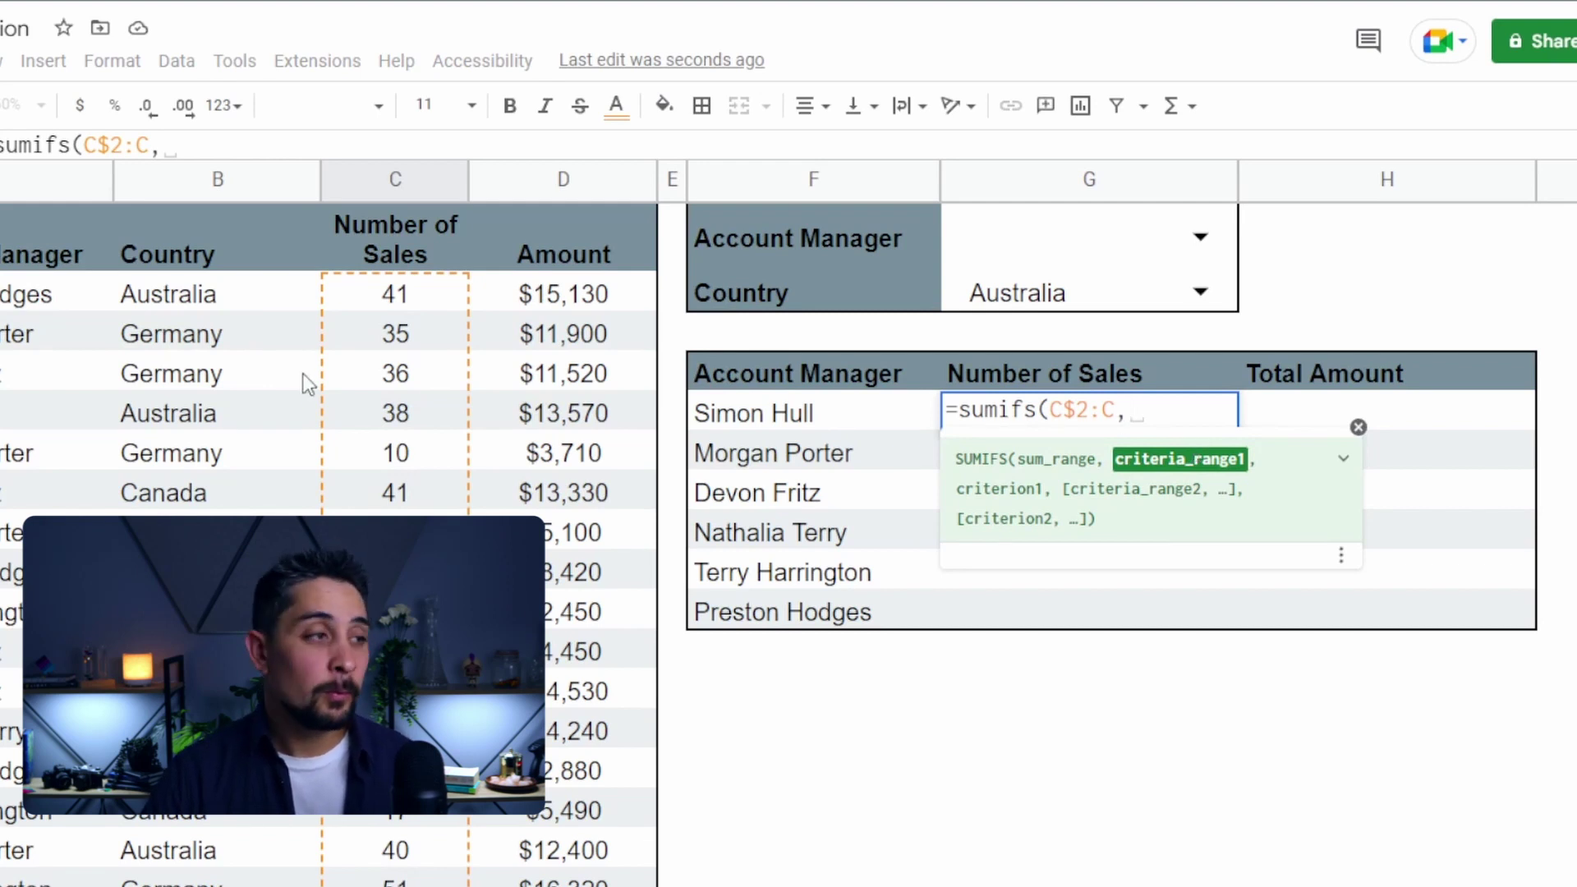
pyautogui.moveTo(35, 294); pyautogui.dragTo(16, 492)
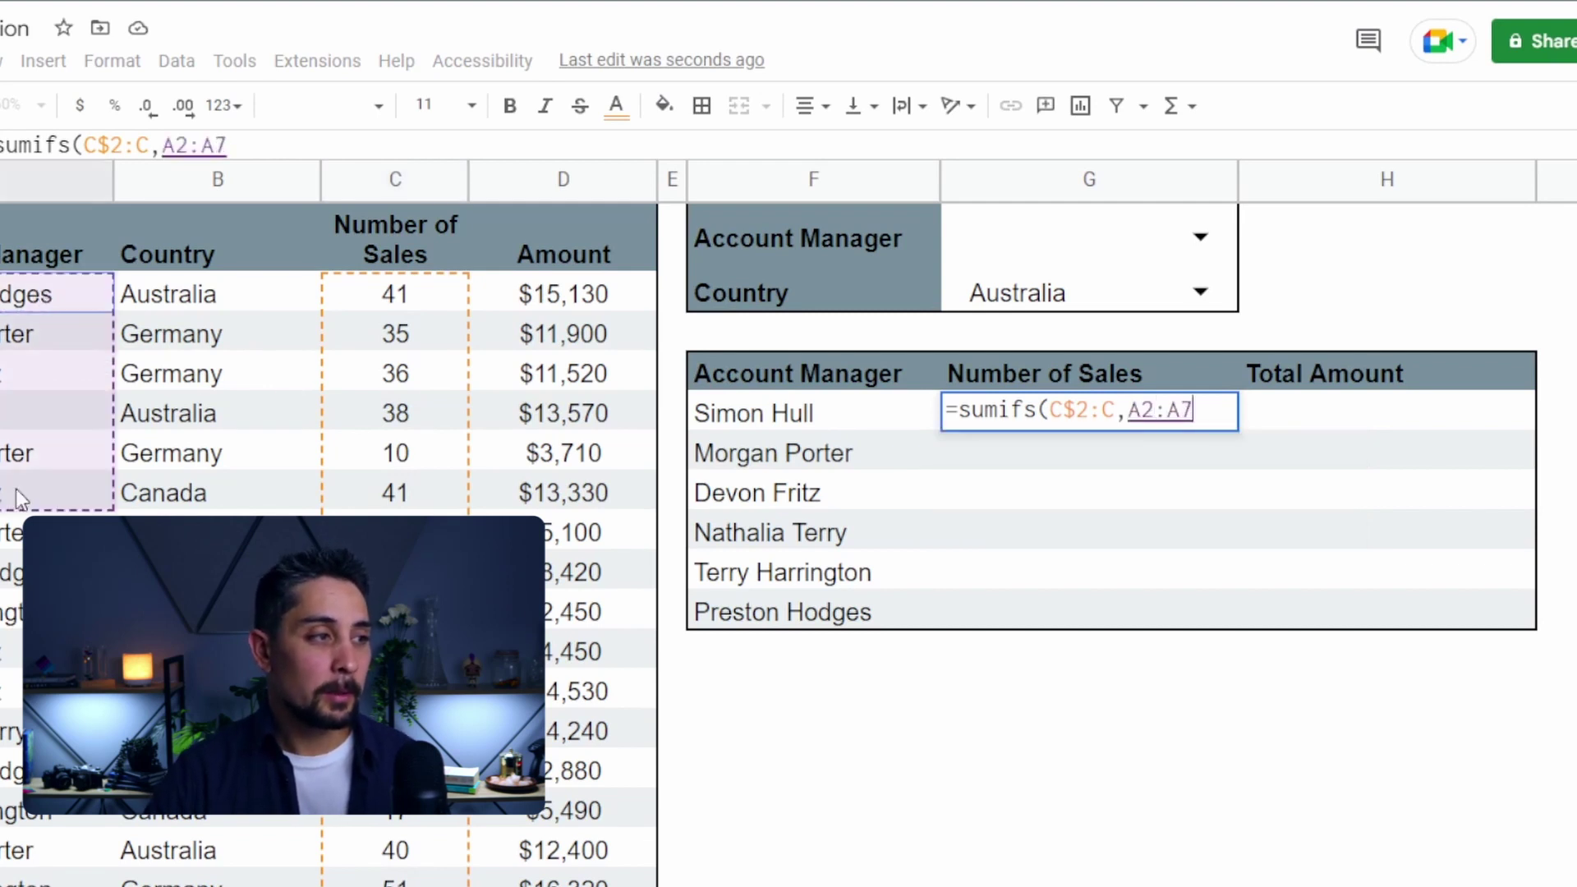
pyautogui.press('BackSpace')
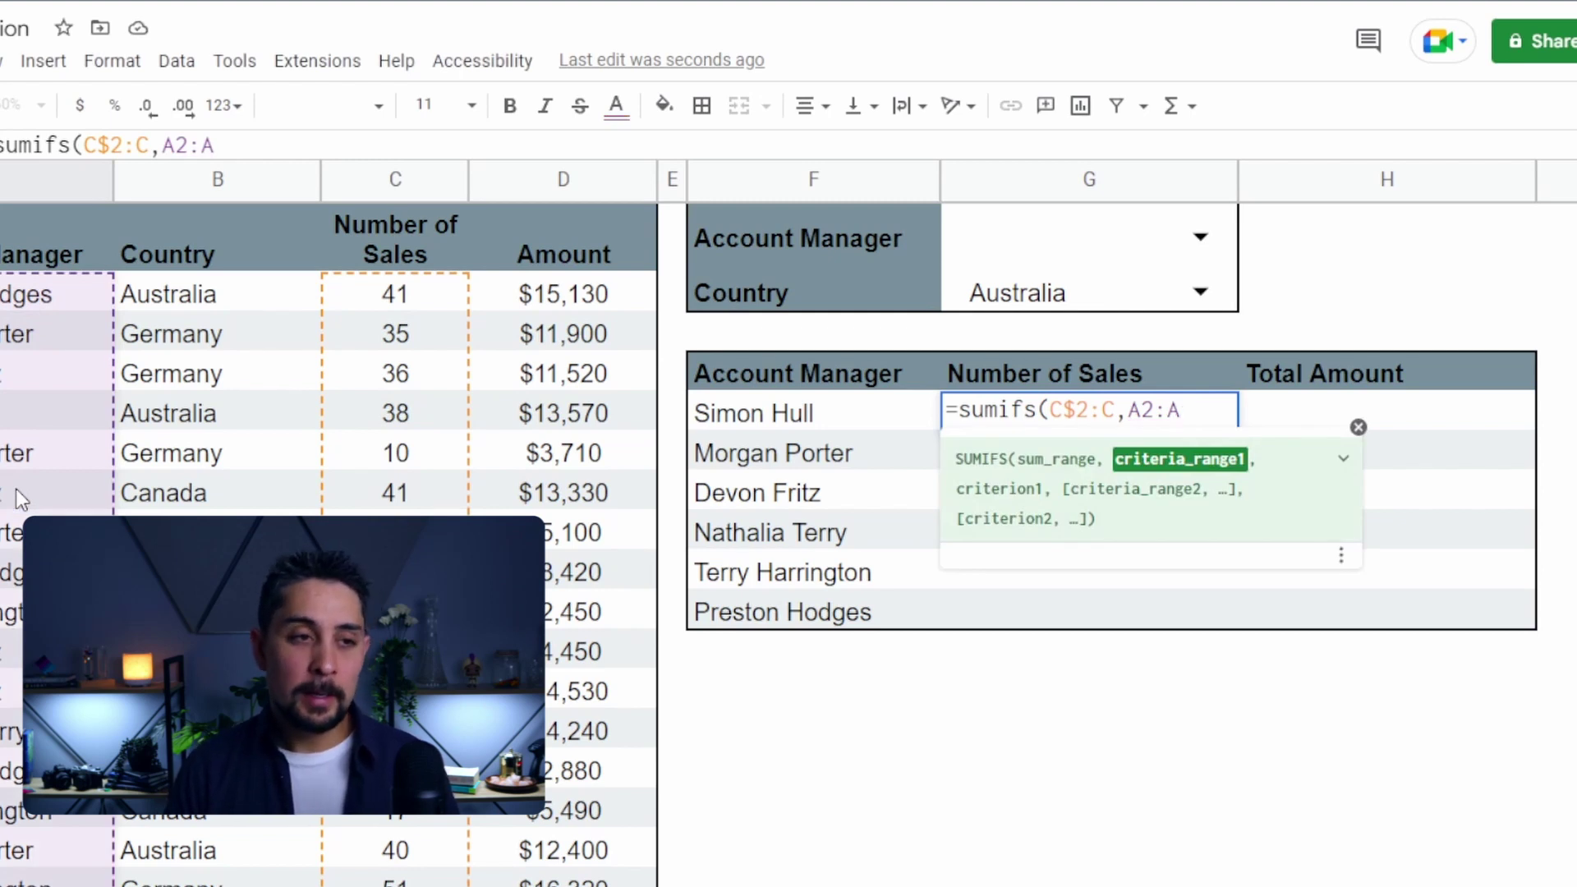
pyautogui.press('F4')
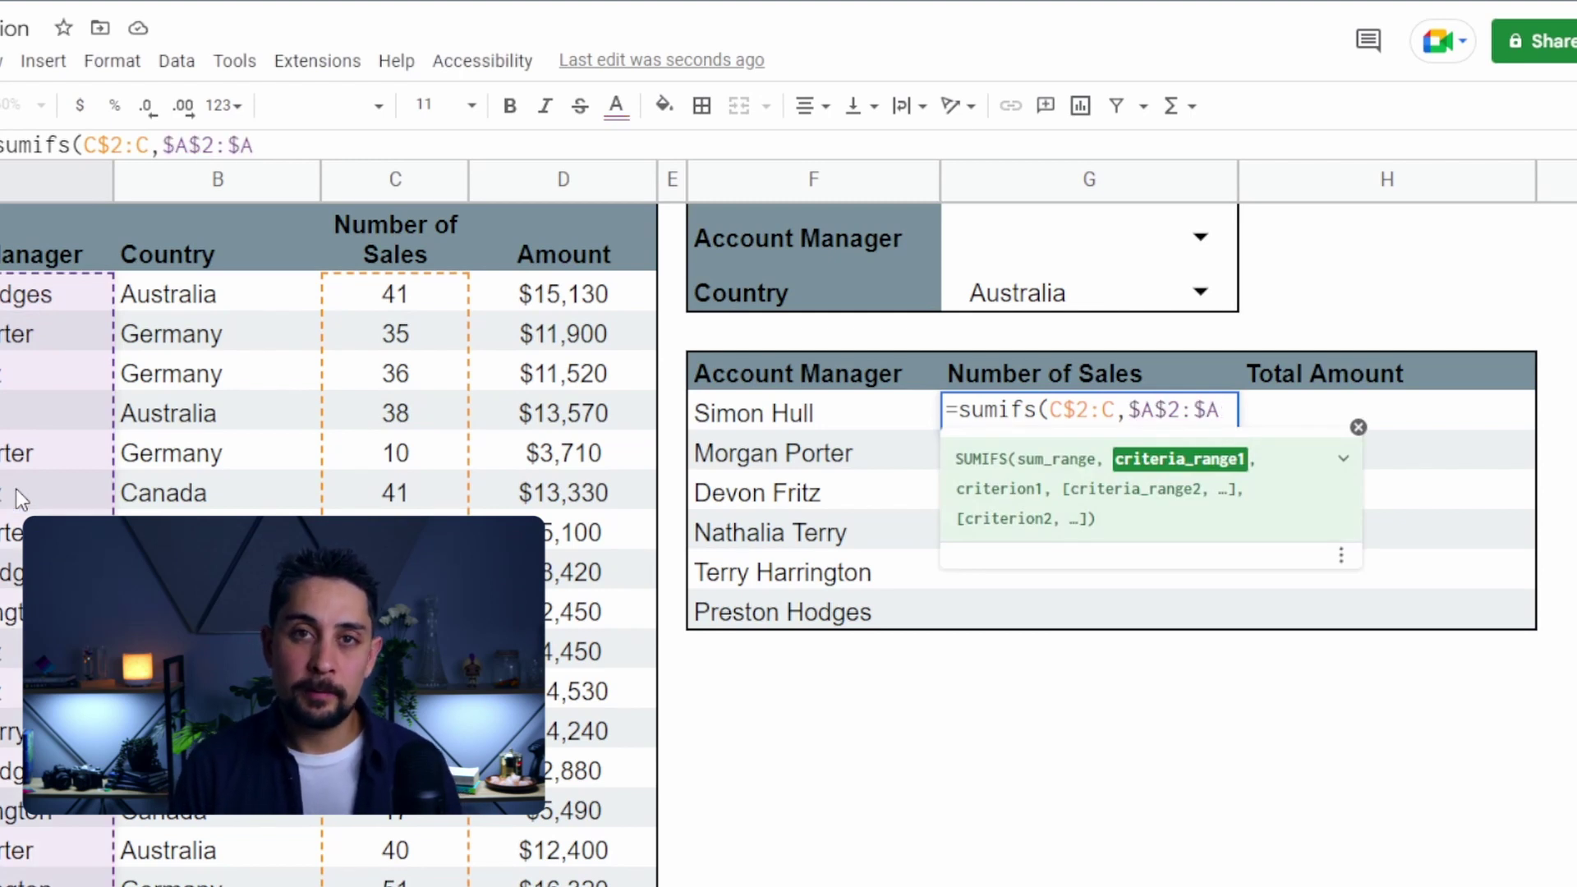
pyautogui.write(',')
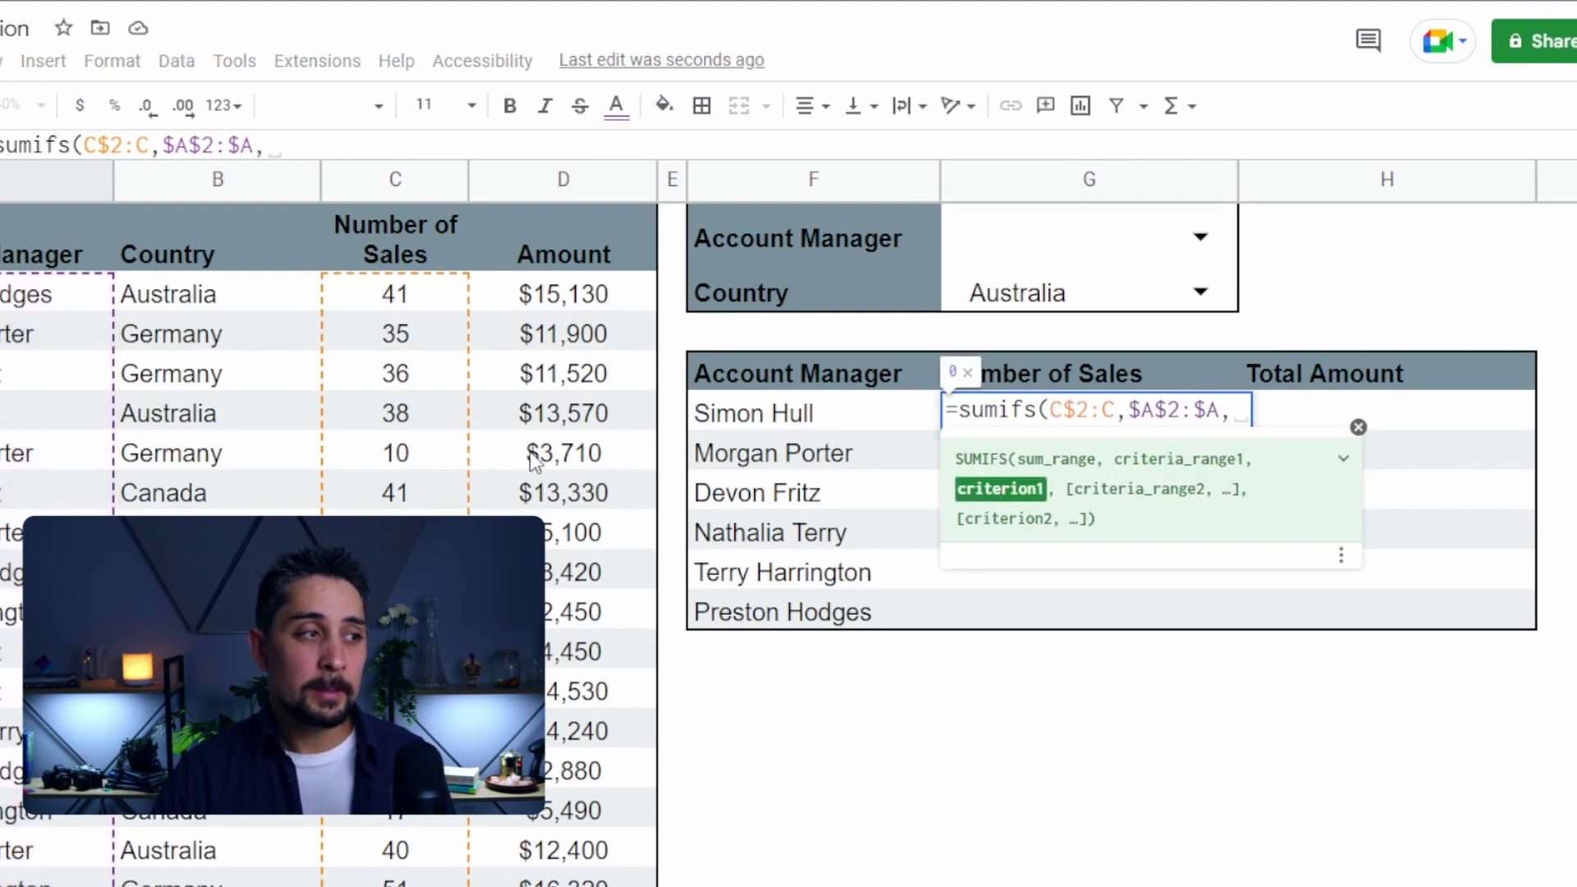
pyautogui.click(803, 412)
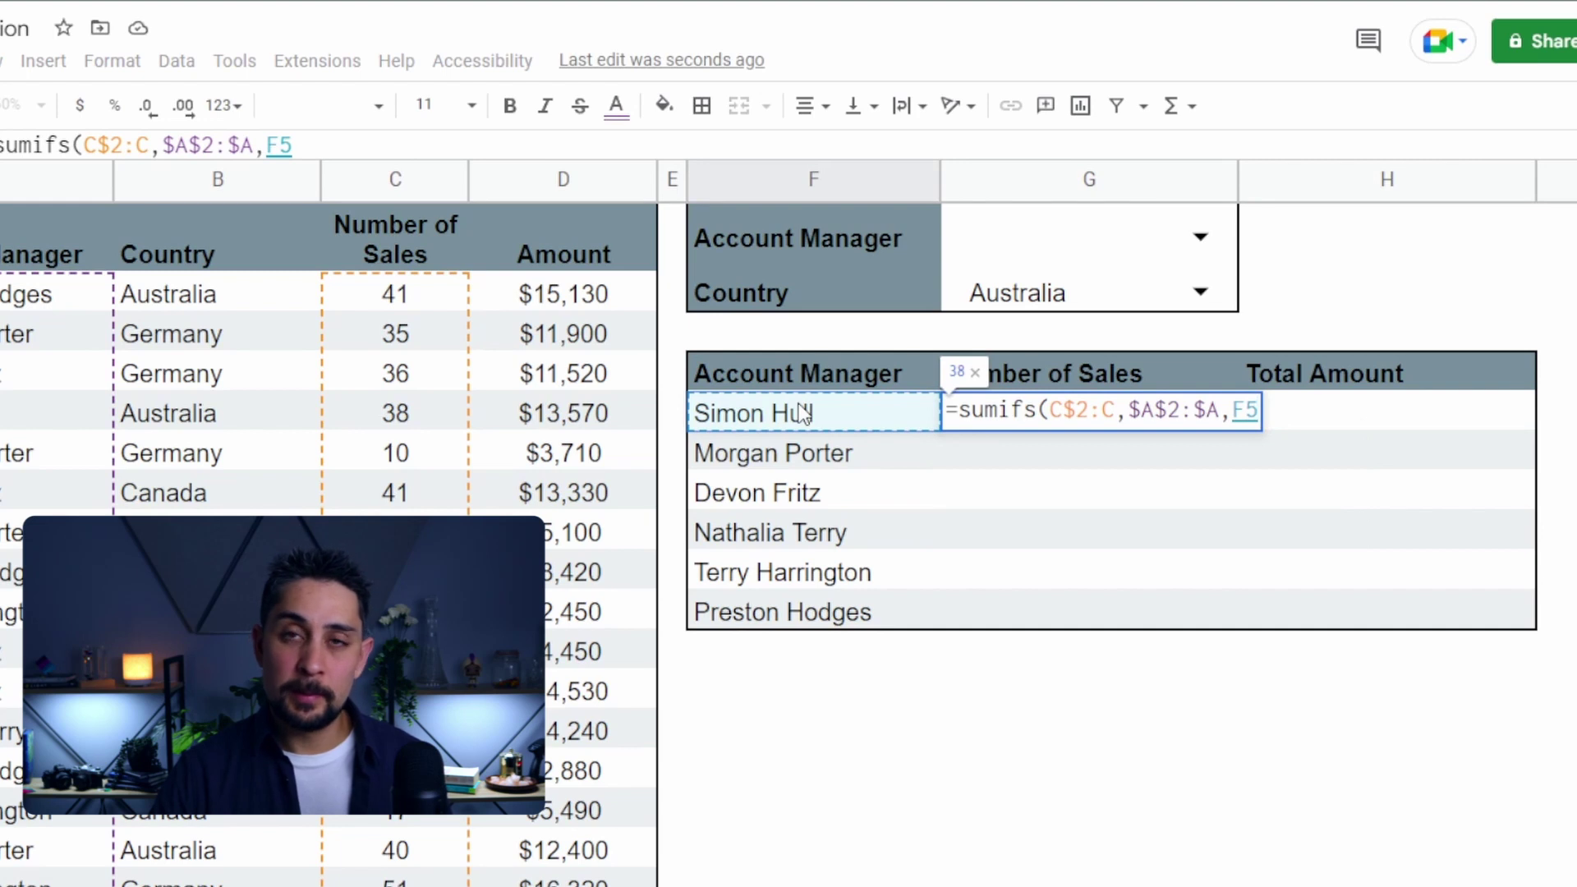
# Add the second condition to the G5 SUMIFS: criteria range $B$2:$B matched against the country selector $G$2.
pyautogui.write(',')
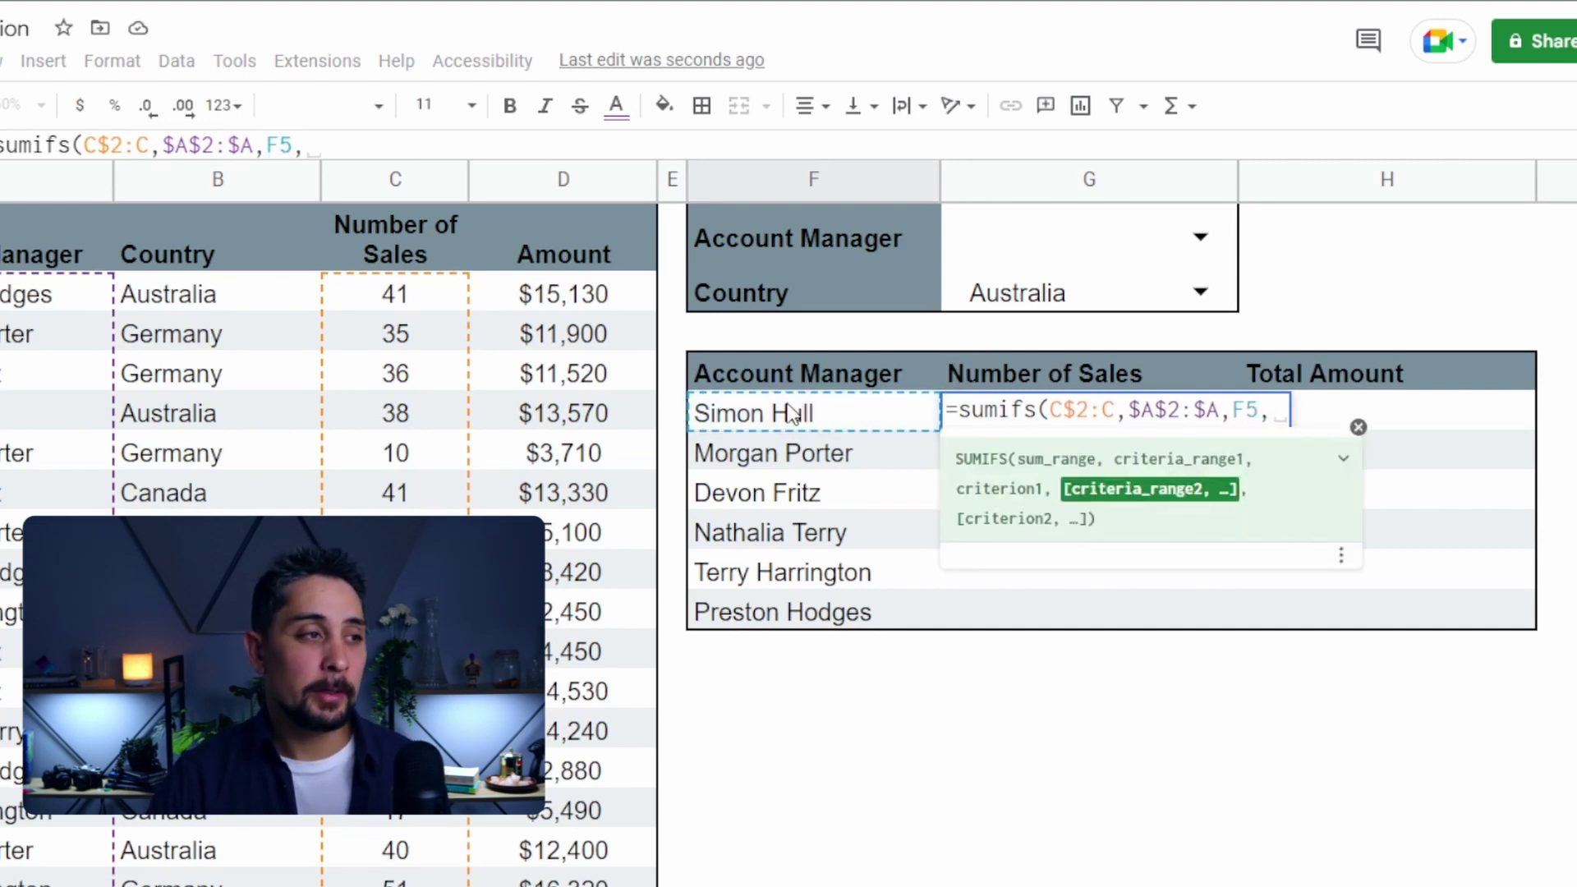
pyautogui.moveTo(307, 289); pyautogui.dragTo(257, 385)
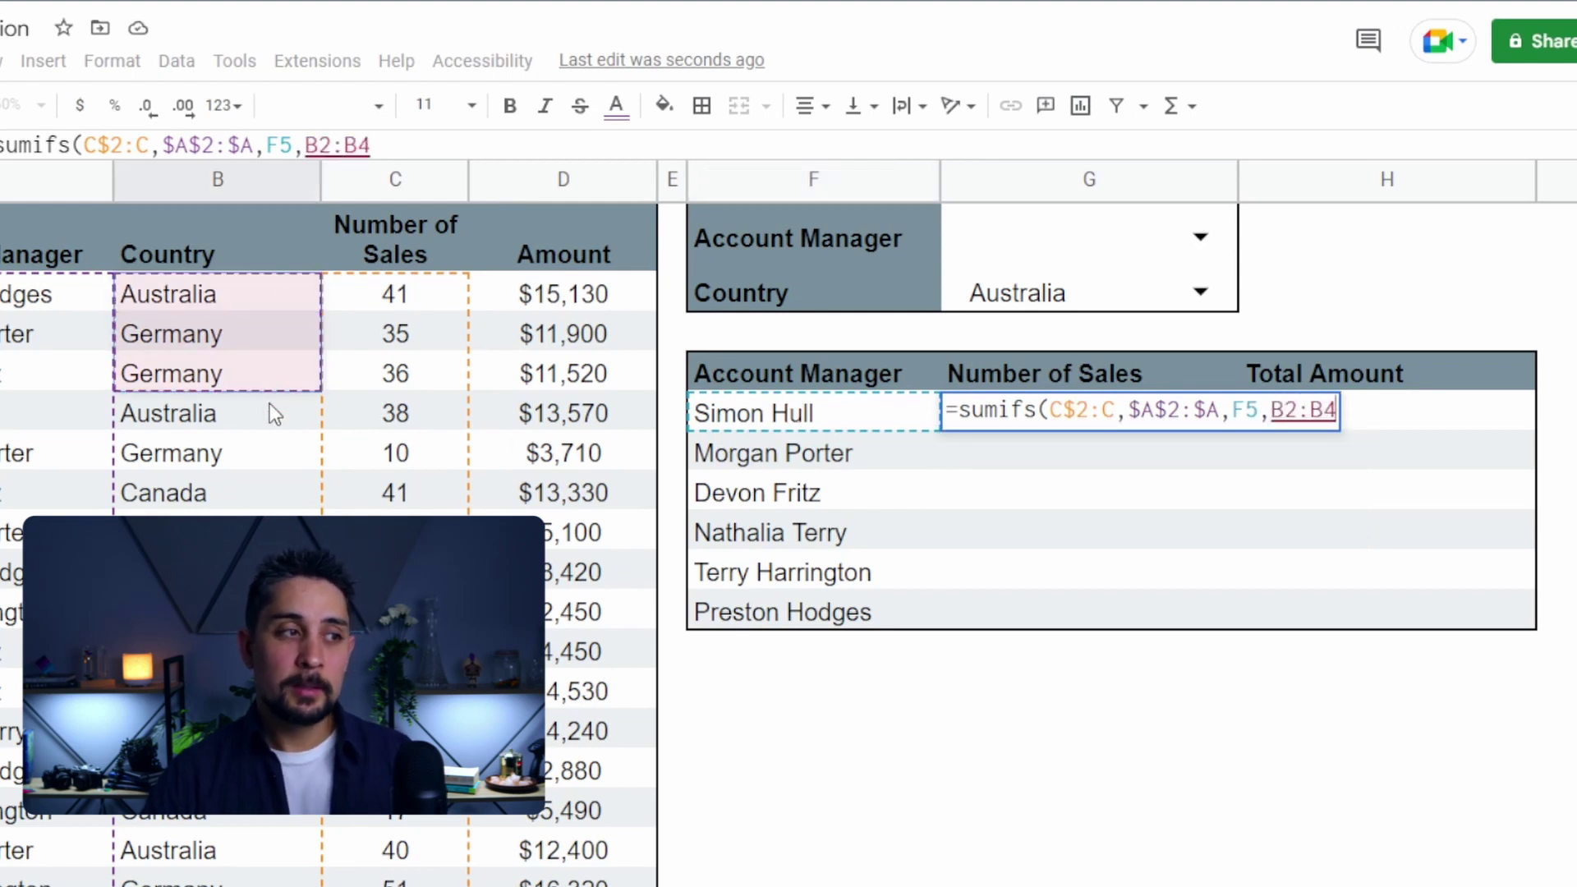
pyautogui.press('BackSpace')
pyautogui.press('F4')
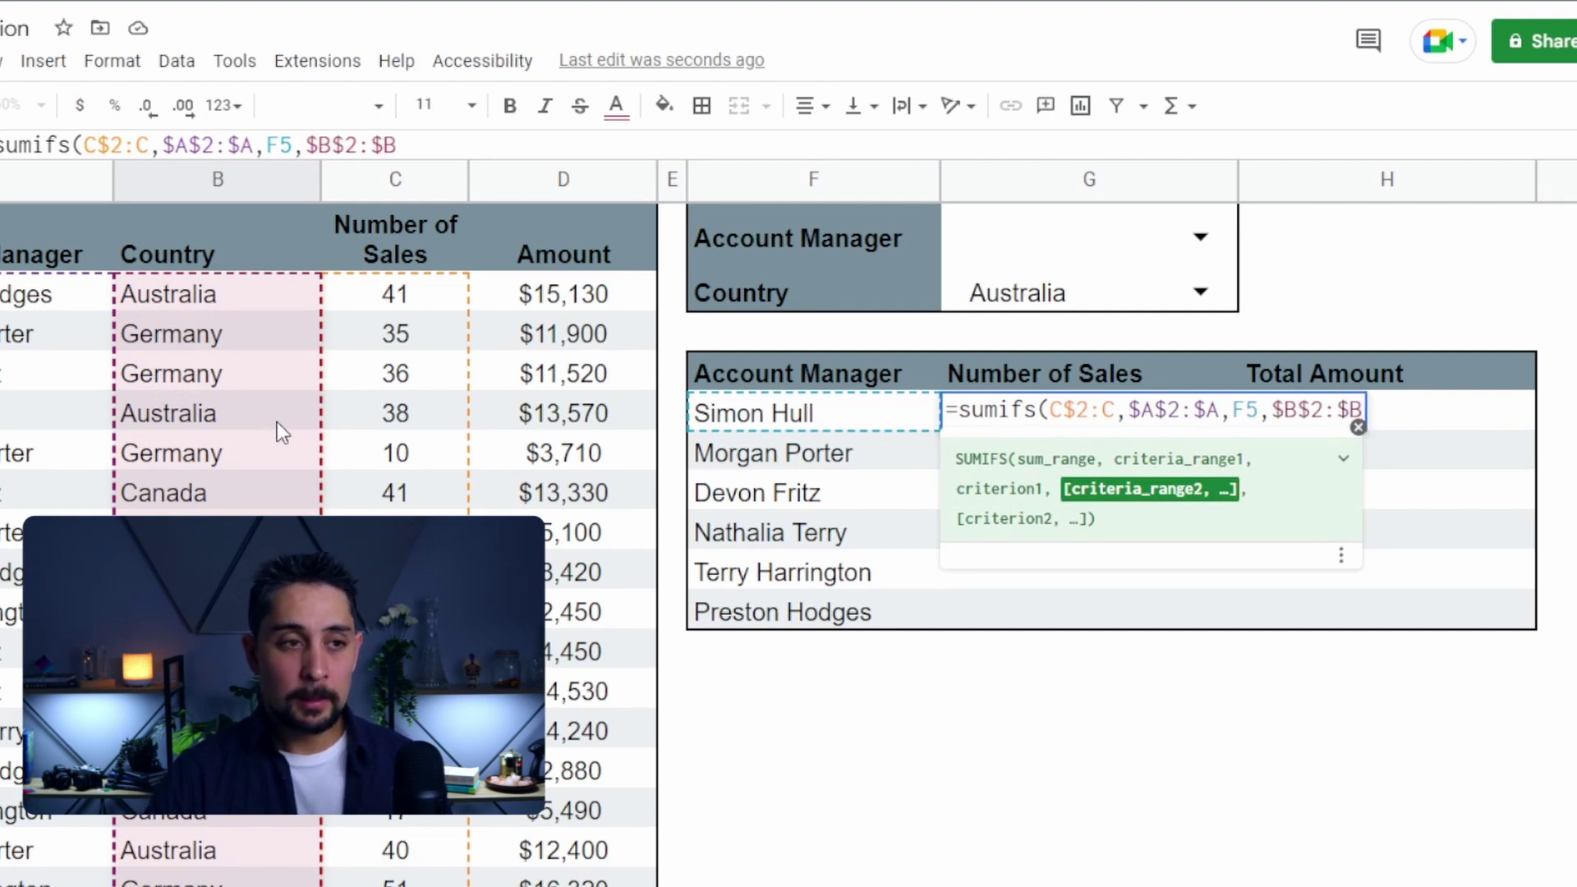
pyautogui.write(',')
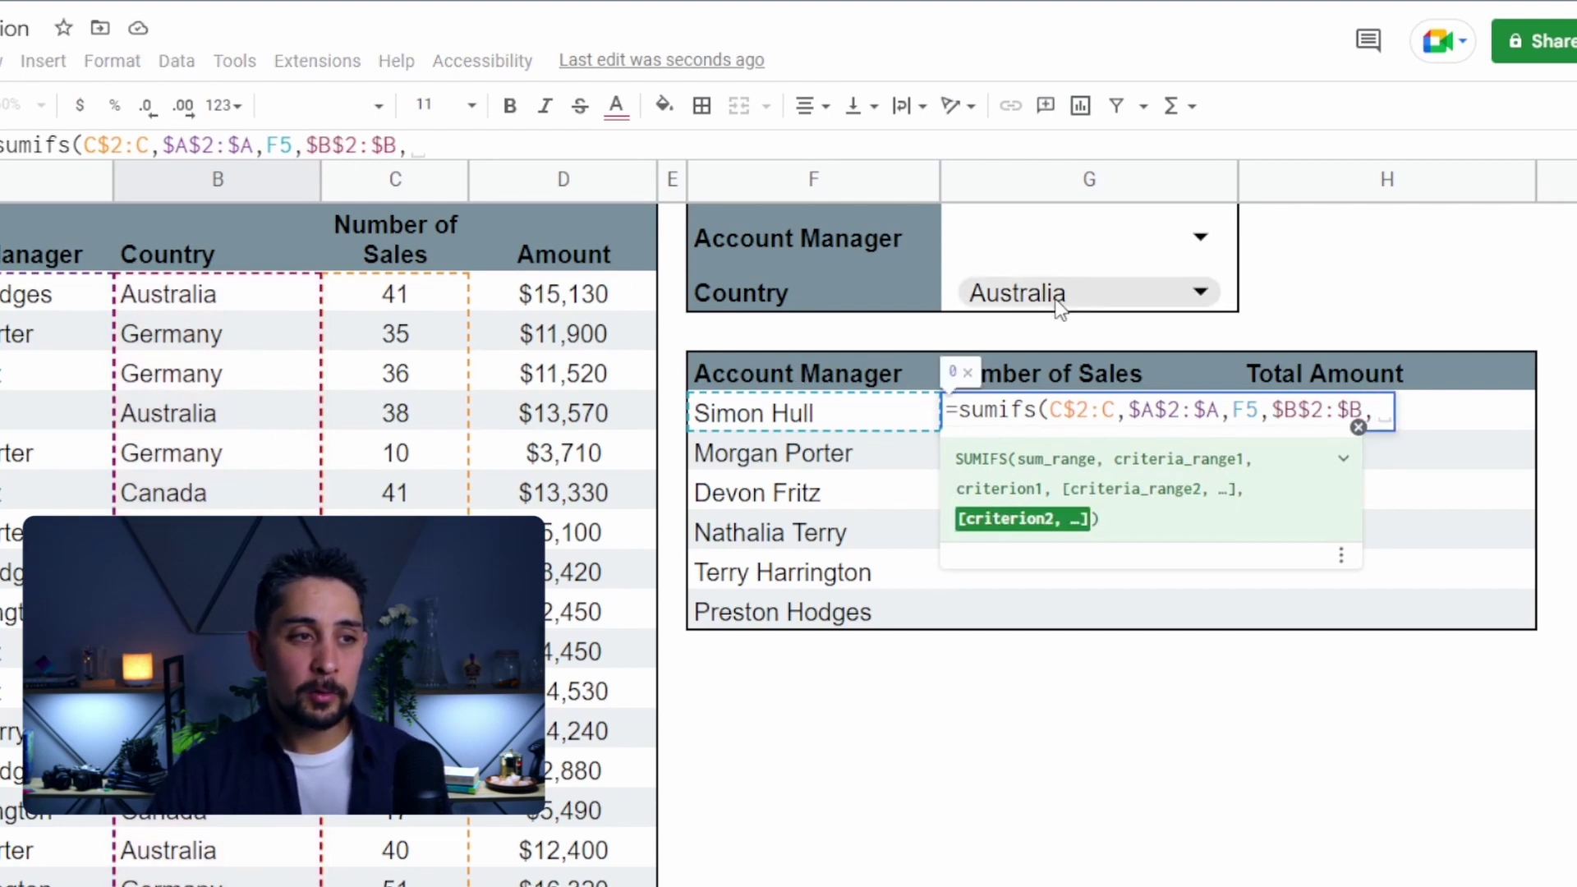
pyautogui.click(1226, 297)
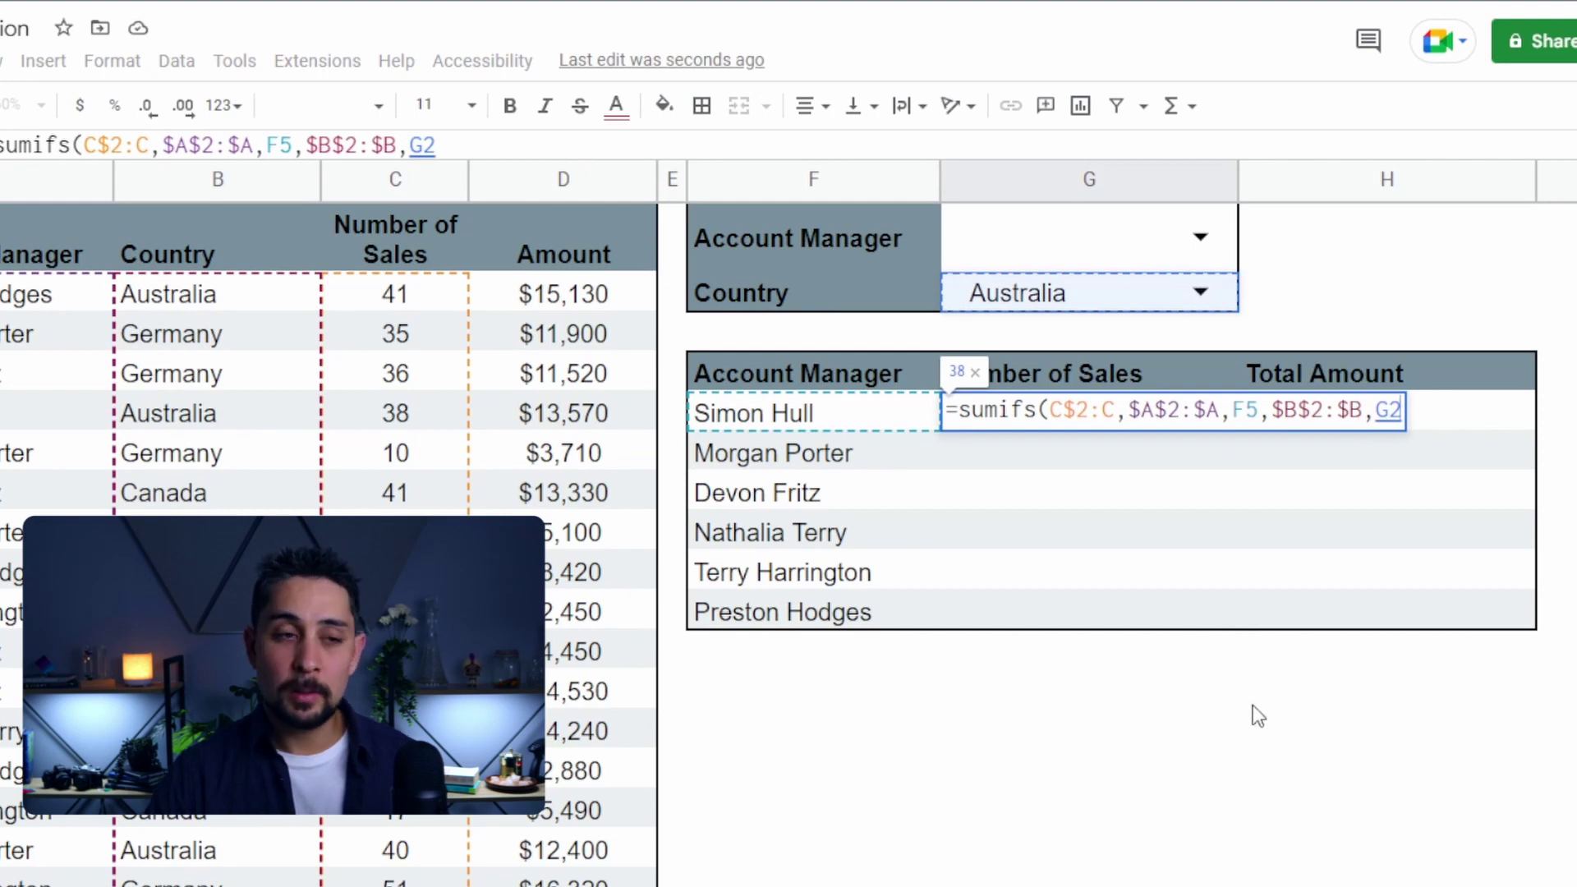
pyautogui.press('F4')
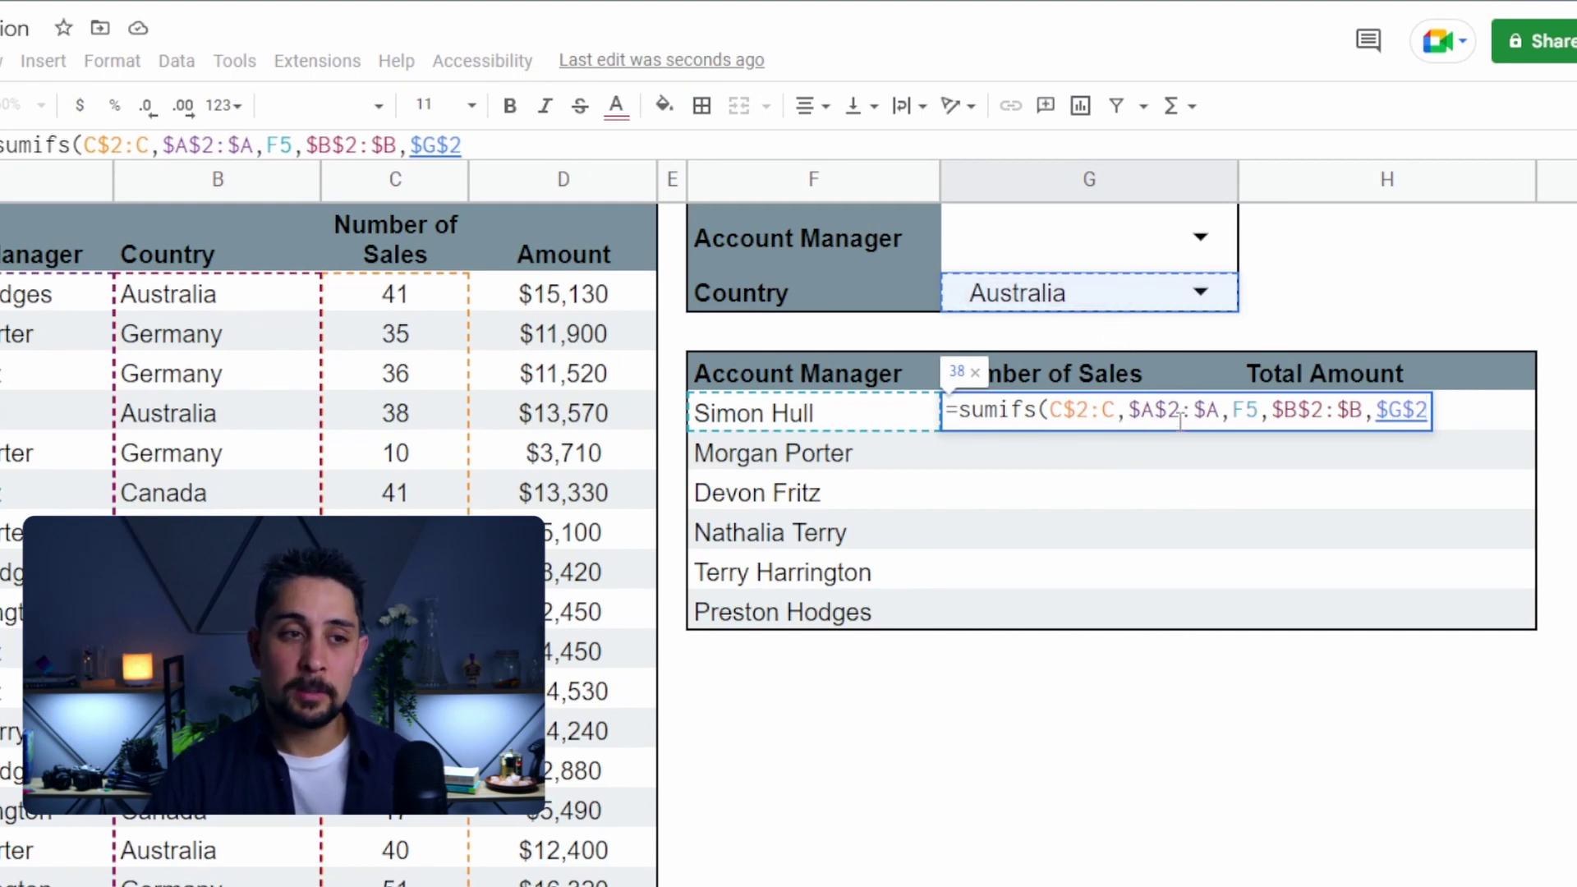
# Lock the first criterion's column as $F5, complete the formula and fill it down from G5 to G10.
pyautogui.click(1242, 410)
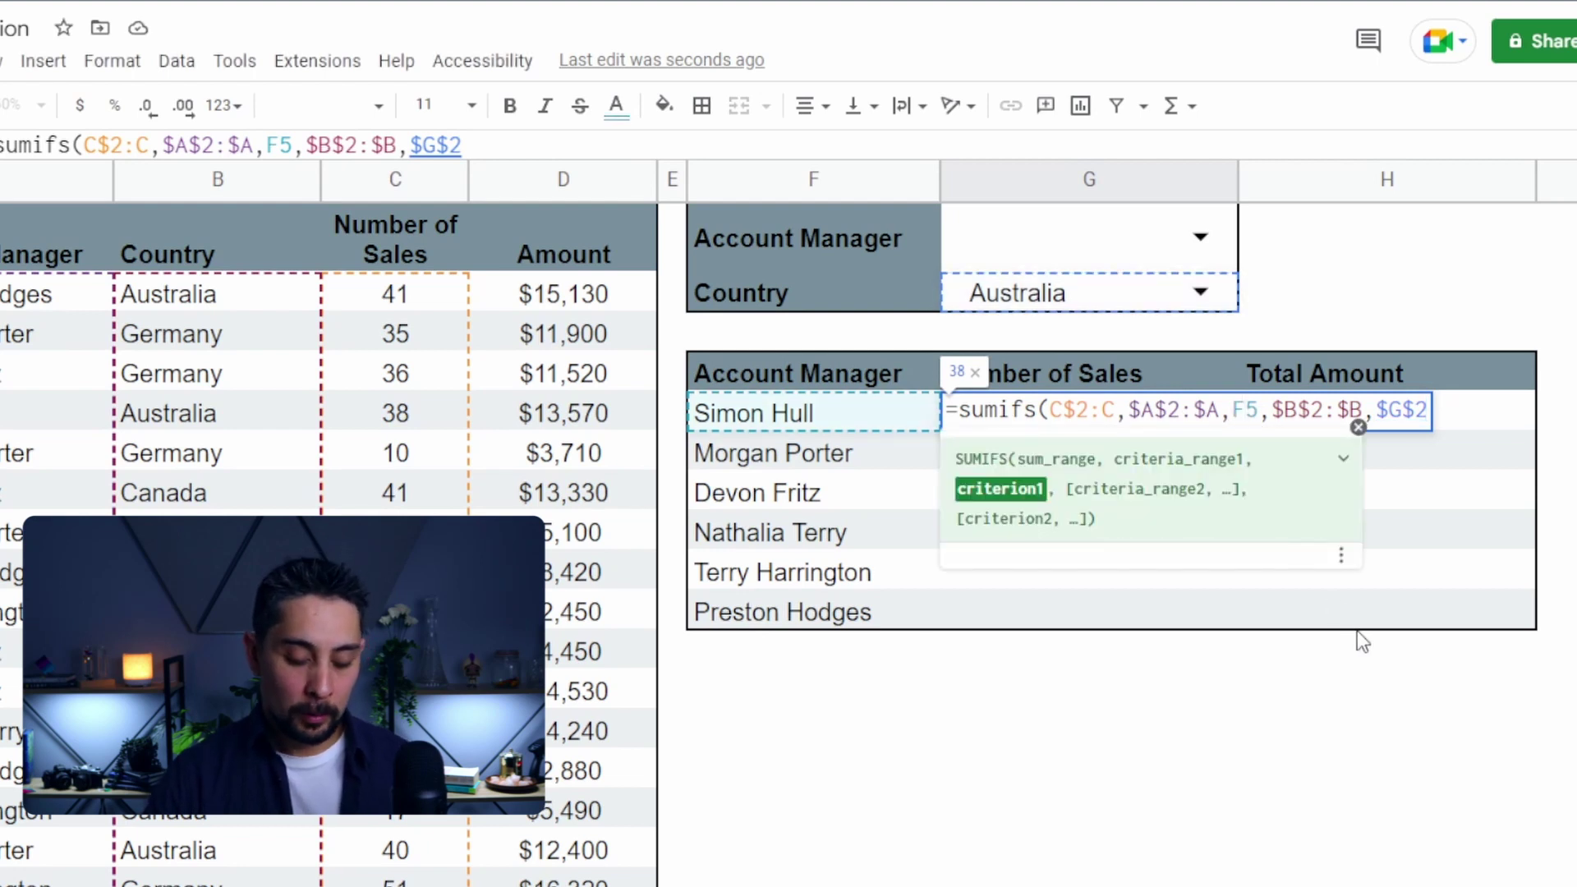
pyautogui.press('F4')
pyautogui.press('F4')
pyautogui.press('F4')
pyautogui.moveTo(1232, 410); pyautogui.dragTo(1273, 411)
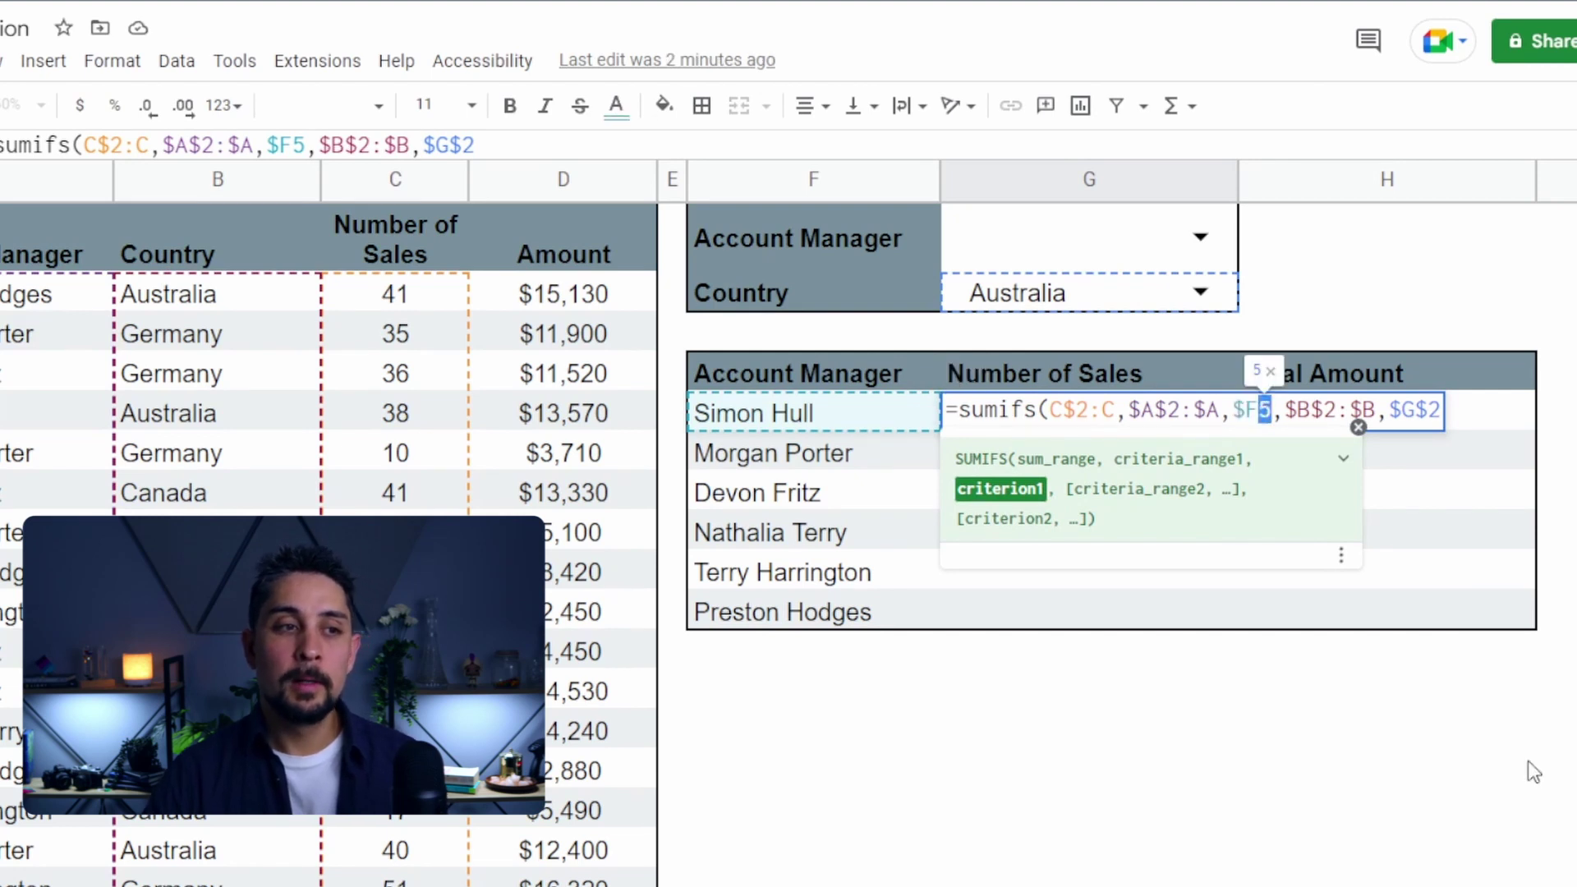
pyautogui.press('Return')
pyautogui.click(1156, 395)
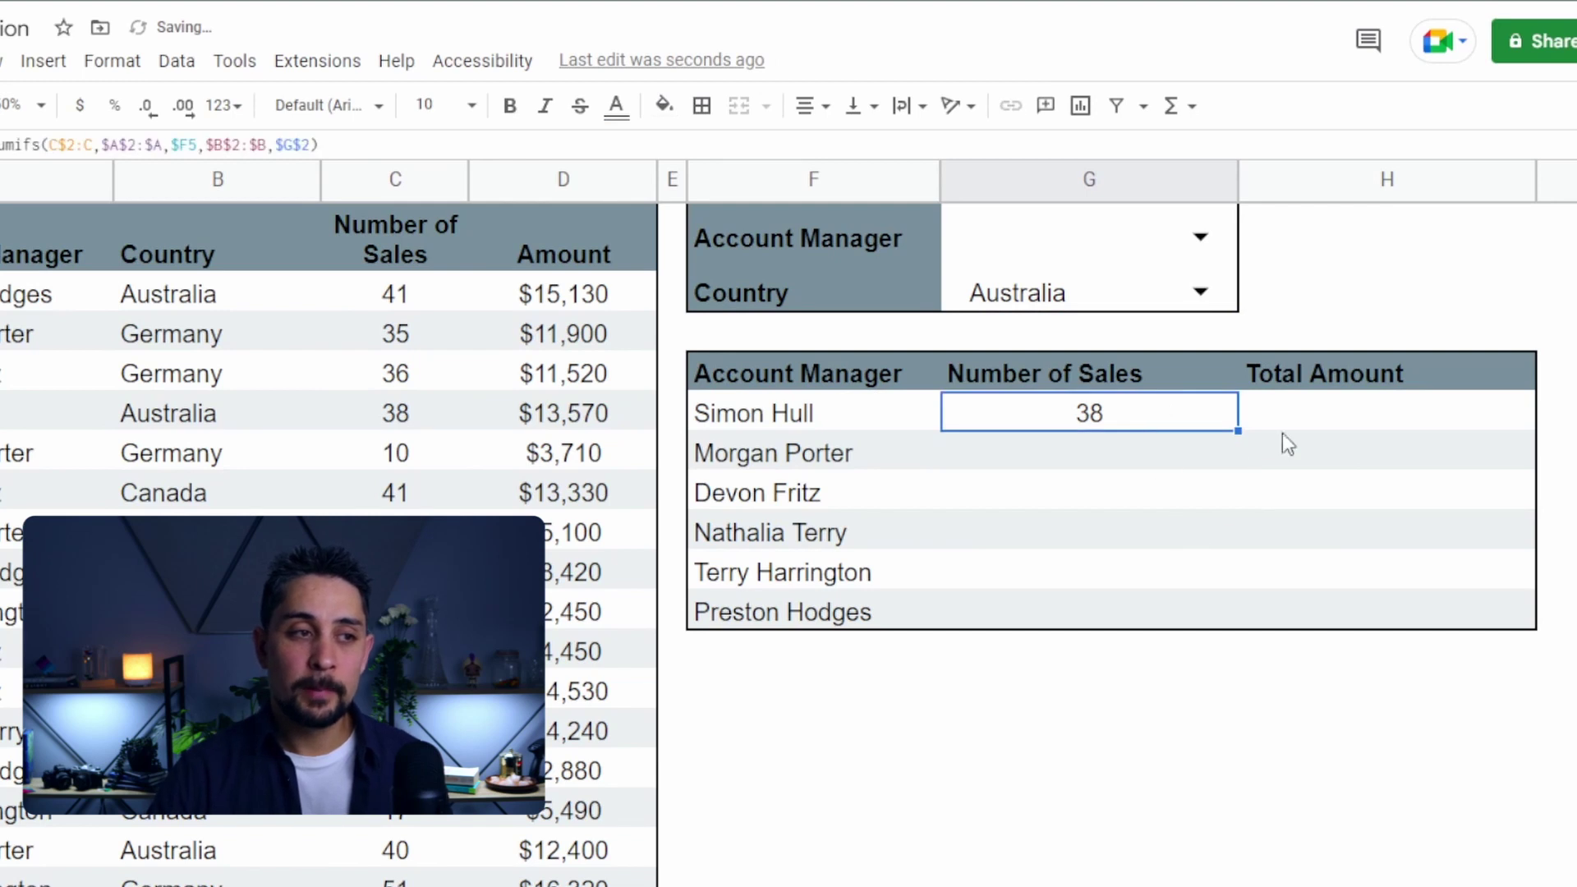
pyautogui.moveTo(1238, 430); pyautogui.dragTo(1235, 624)
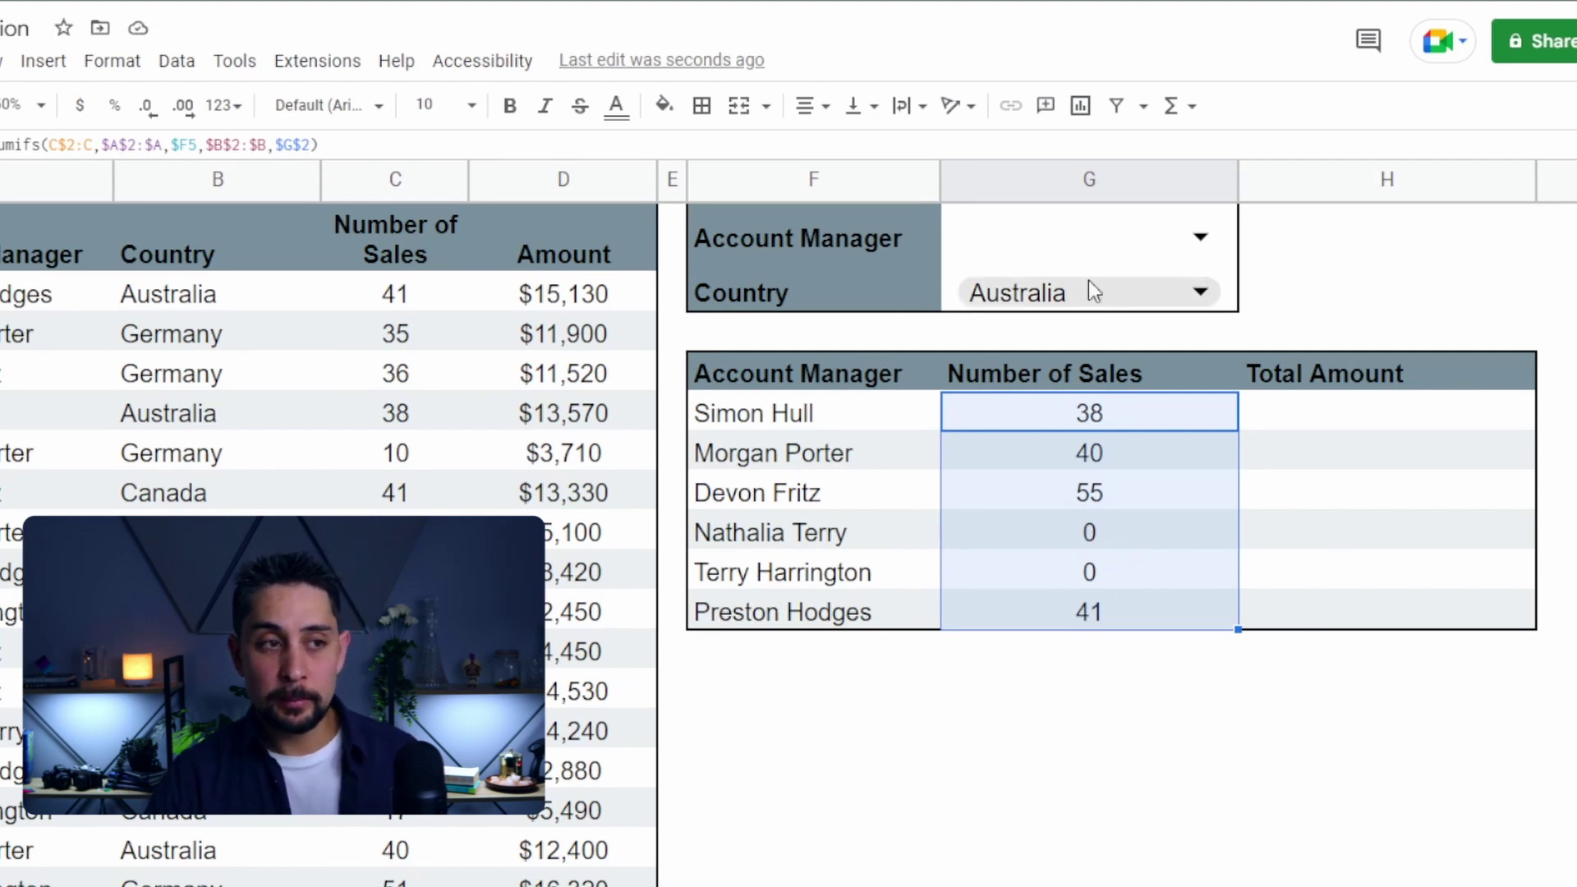
# Switch the country selector in G2 to New Zealand and then Canada, checking the number of sales per account manager.
pyautogui.click(1117, 307)
pyautogui.click(1032, 462)
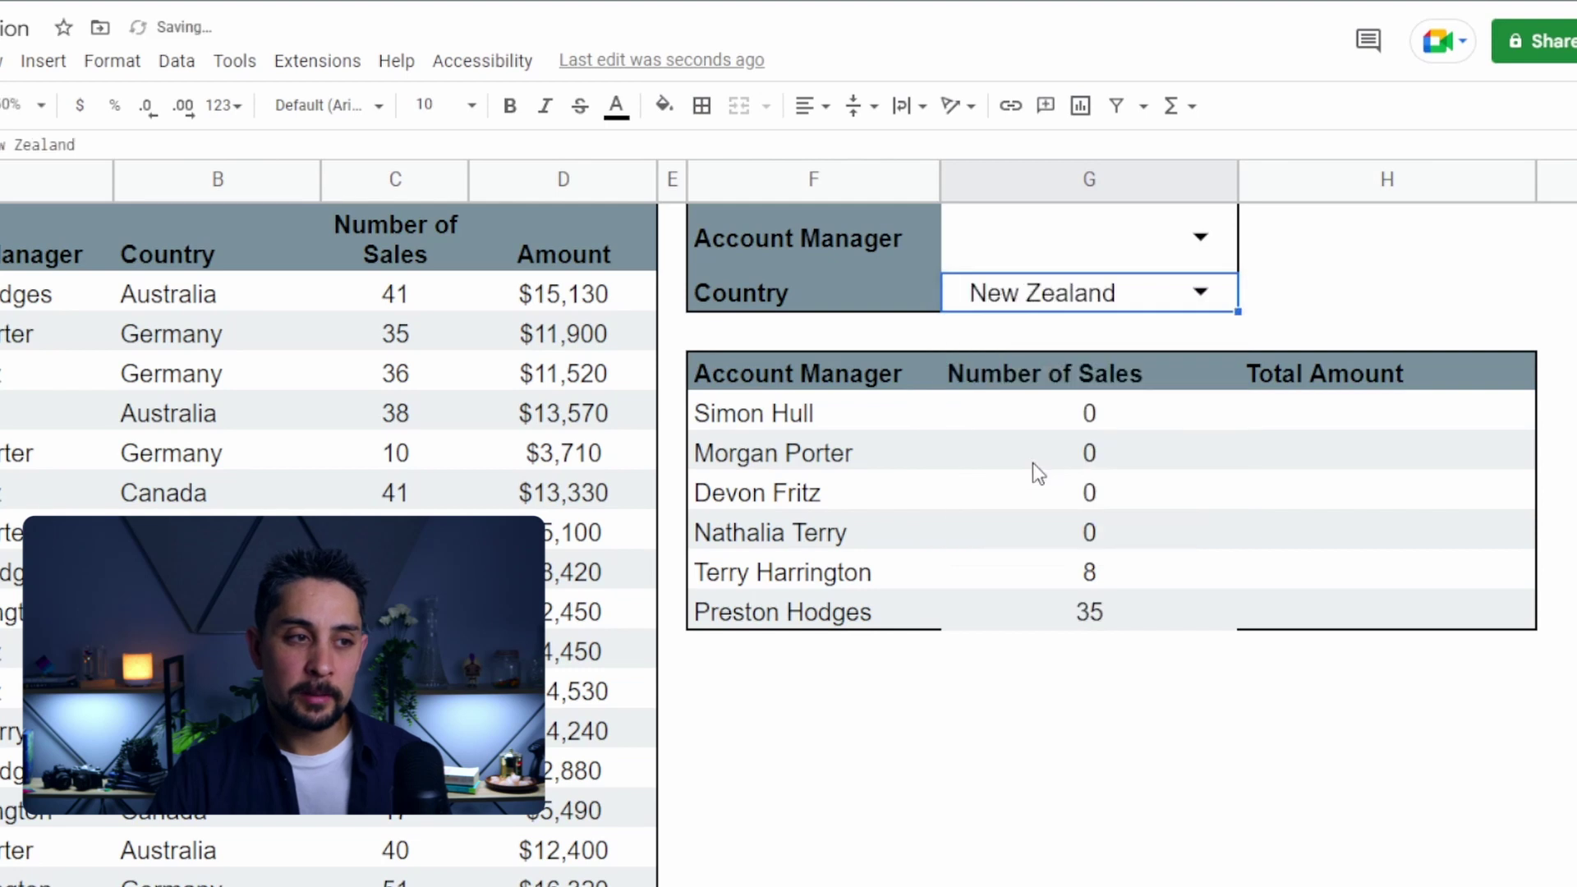
pyautogui.moveTo(895, 575); pyautogui.dragTo(1118, 583)
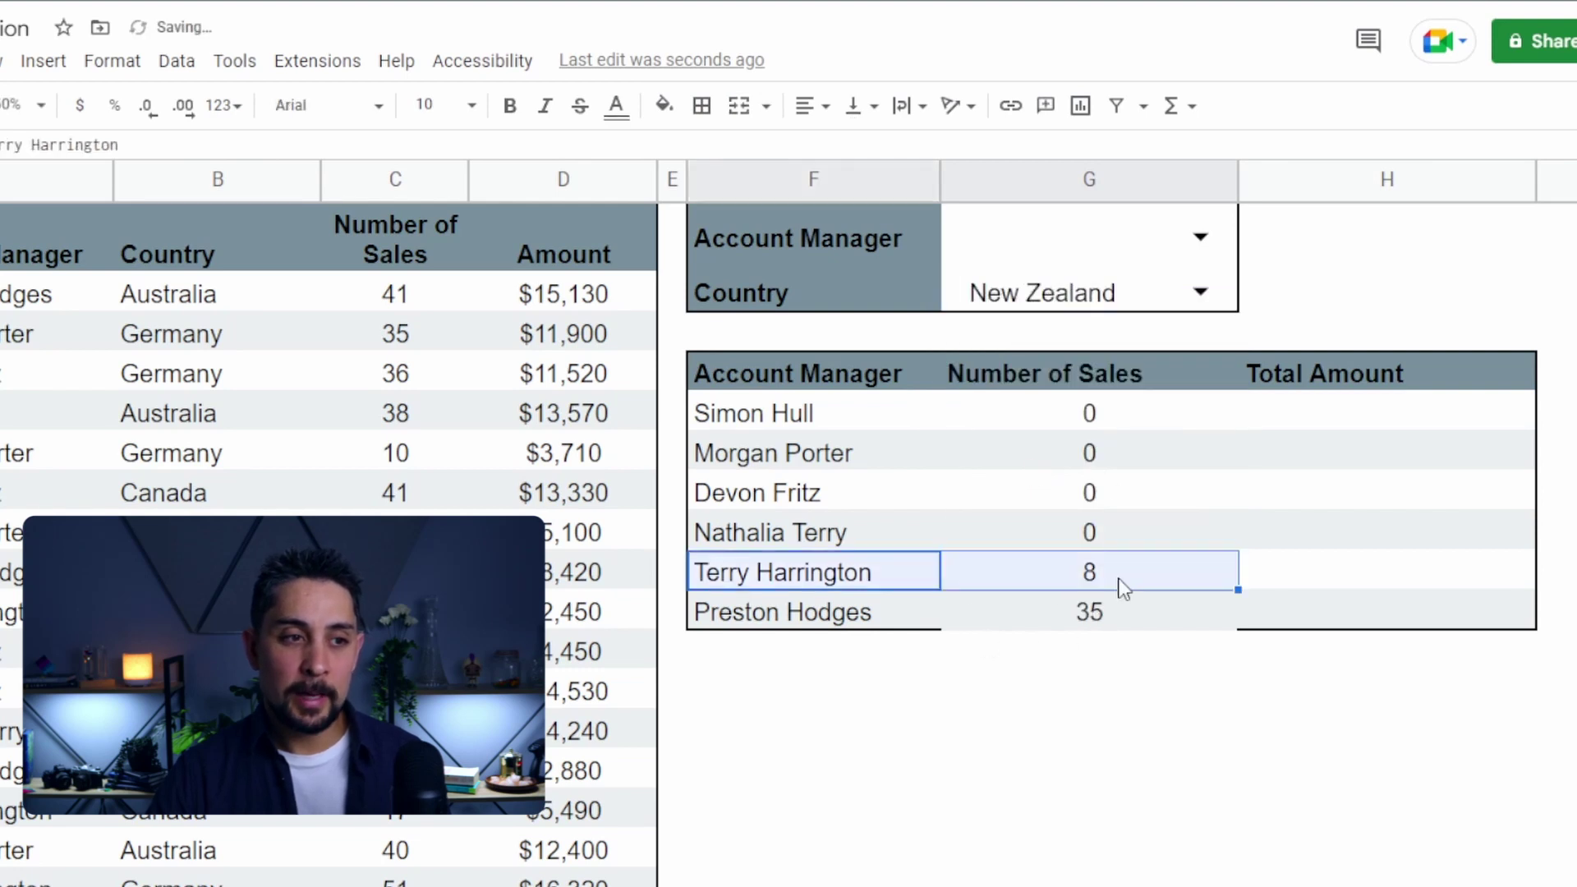
pyautogui.click(1122, 279)
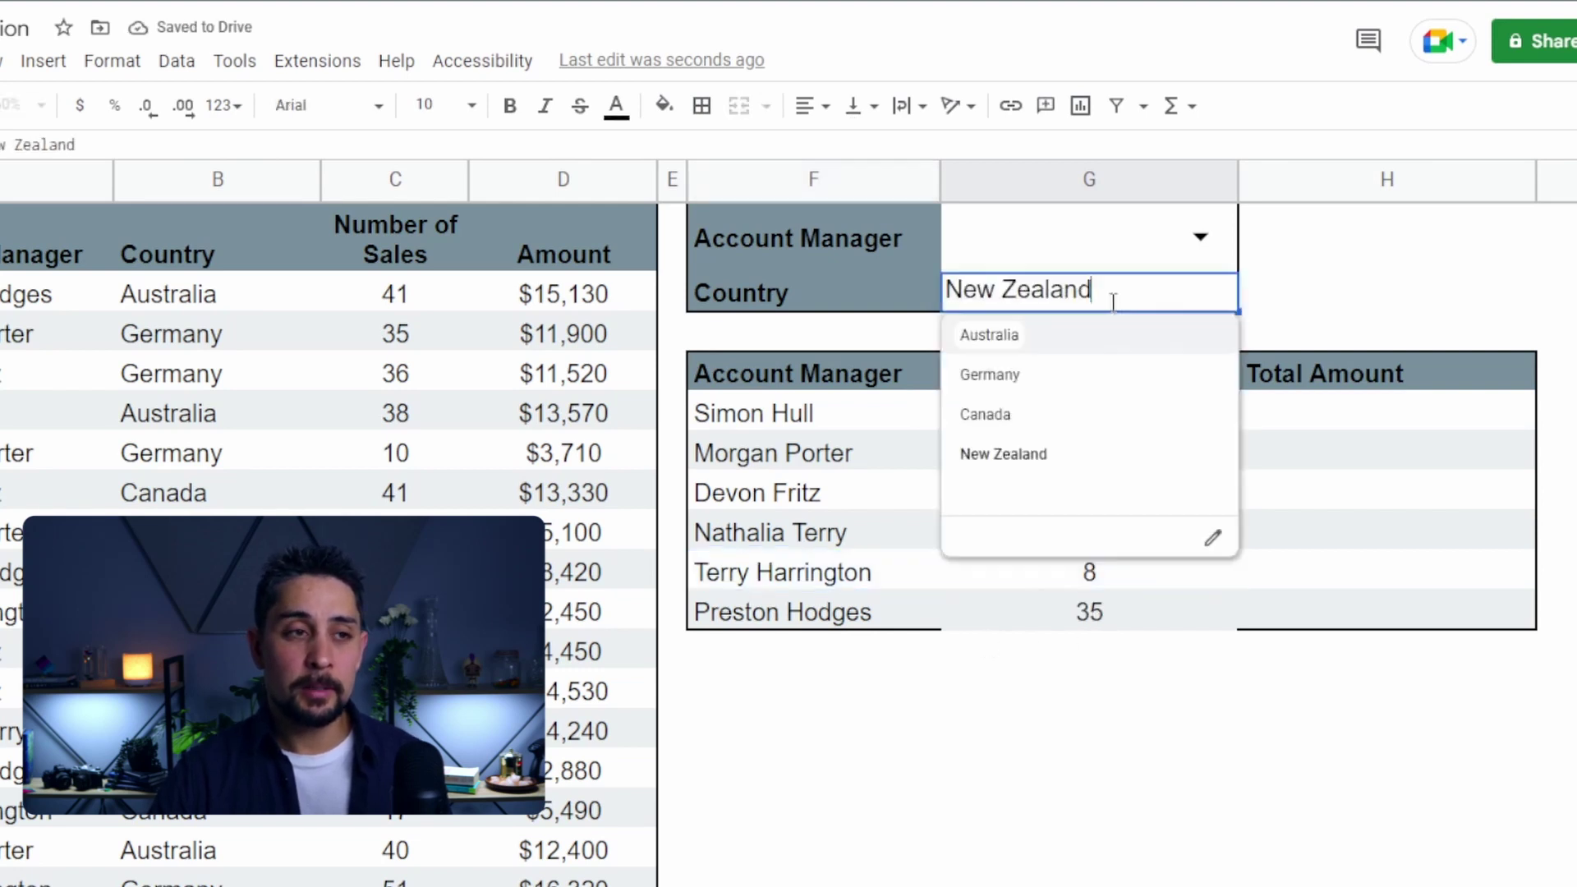
pyautogui.click(1043, 402)
pyautogui.moveTo(875, 542); pyautogui.dragTo(1072, 574)
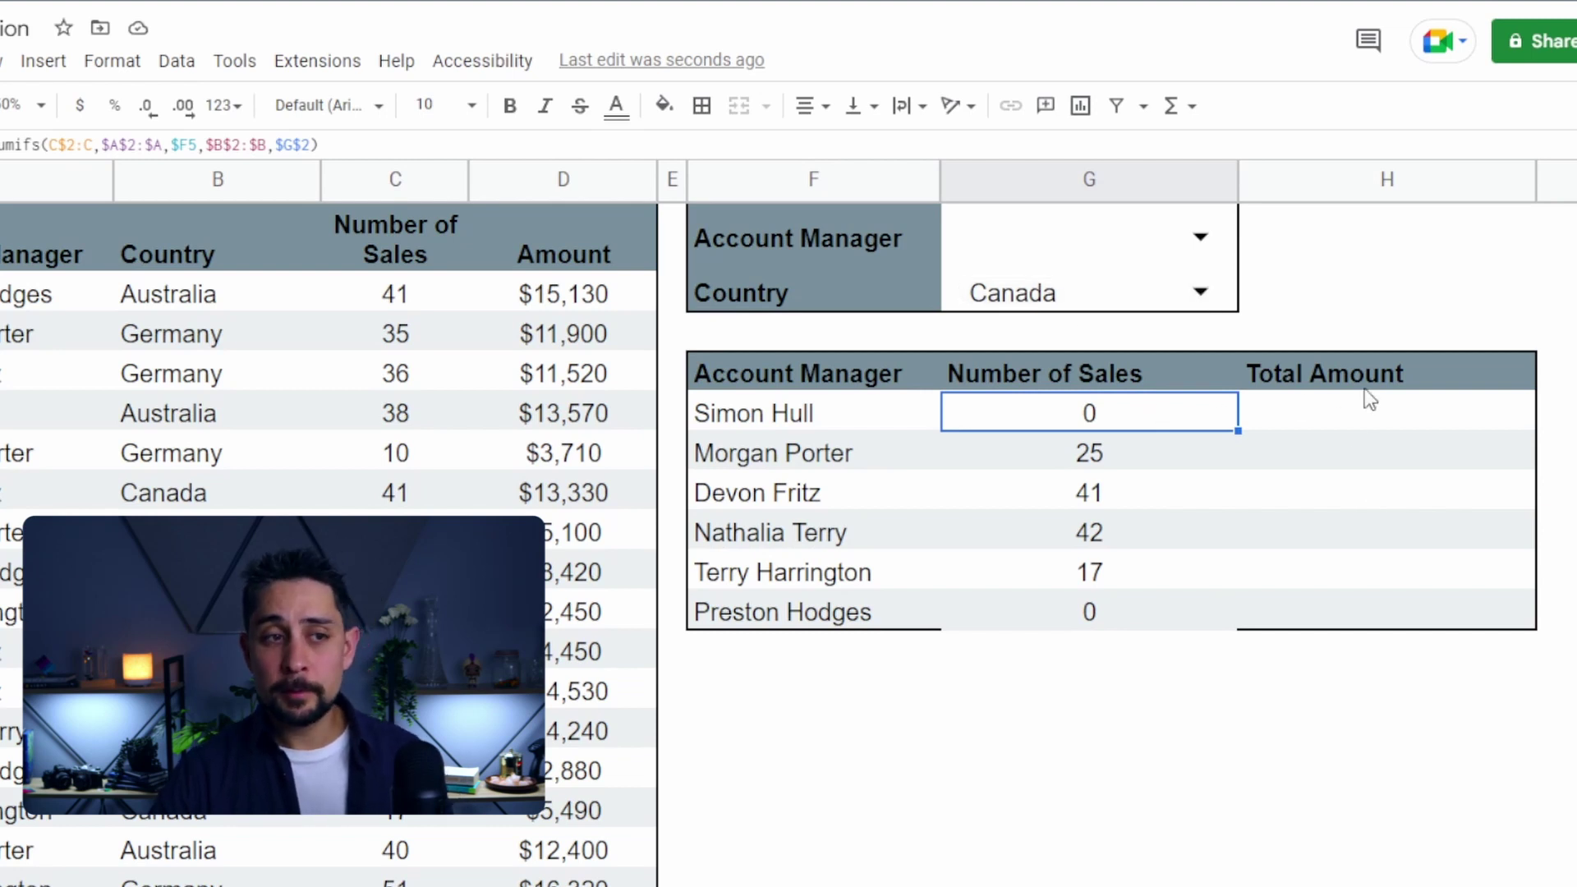
# Copy the SUMIFS formula from G5 into H5 and fill it down to H10.
pyautogui.hotkey('ctrl', 'c')
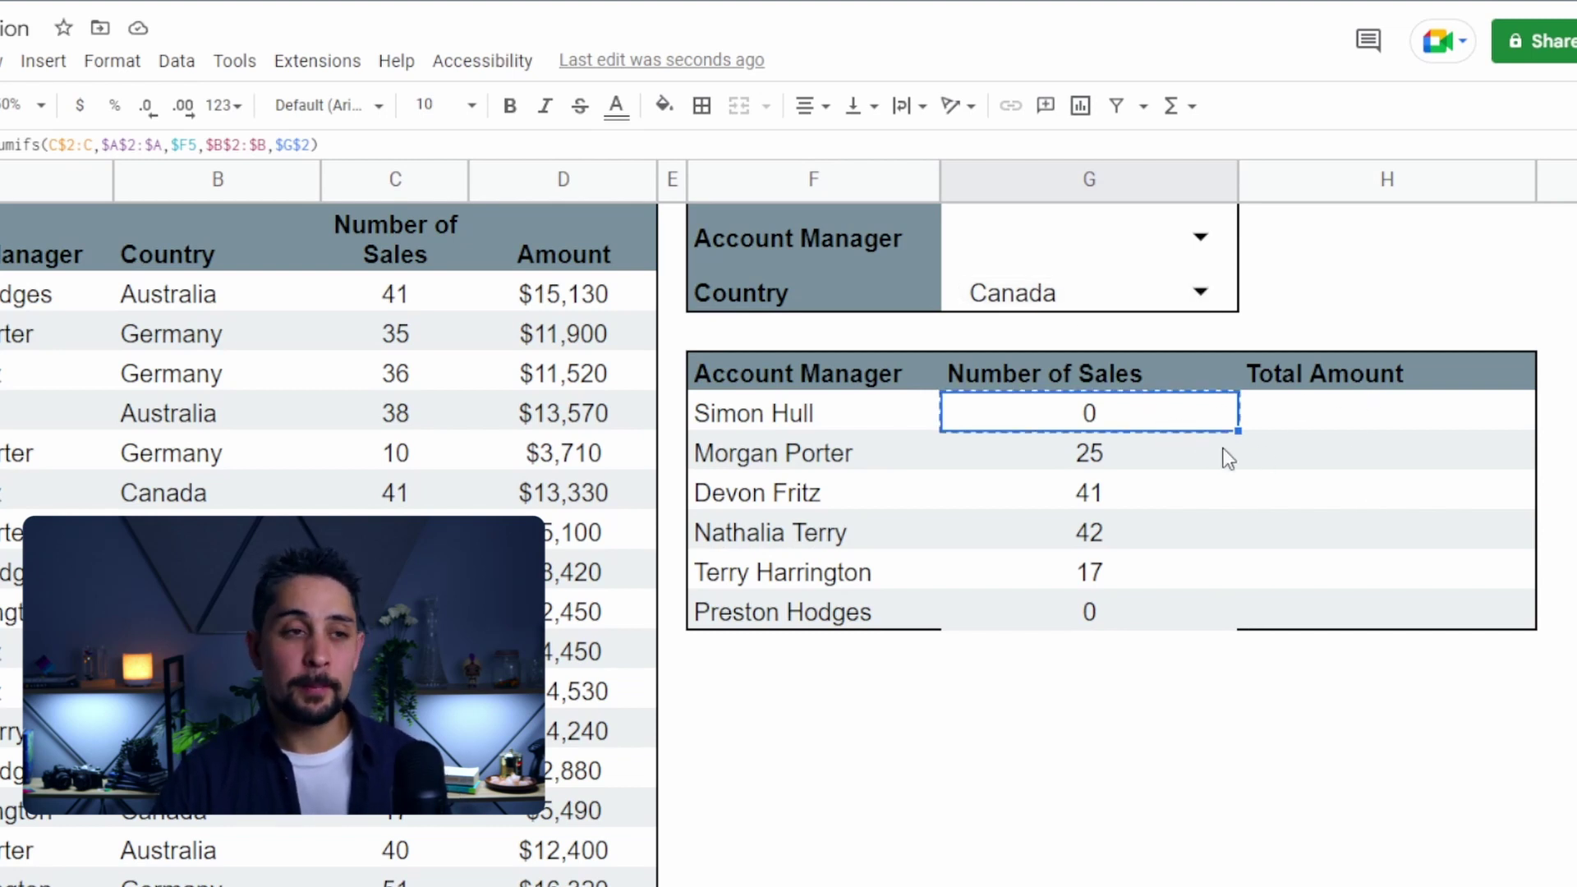
pyautogui.click(1352, 417)
pyautogui.hotkey('ctrl', 'v')
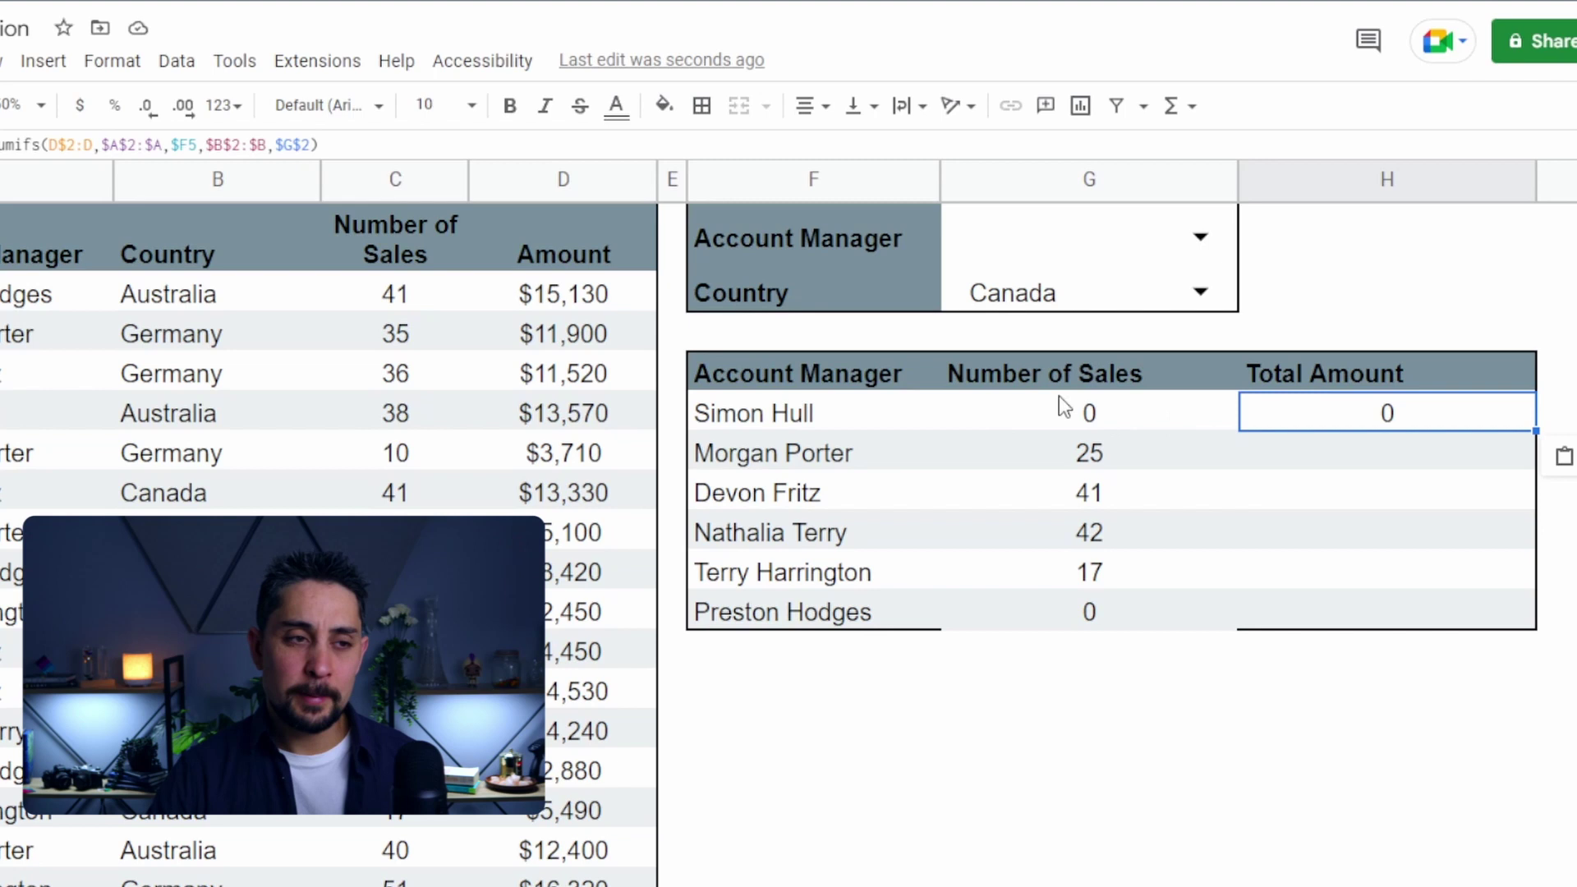
pyautogui.moveTo(1536, 428); pyautogui.dragTo(1526, 628)
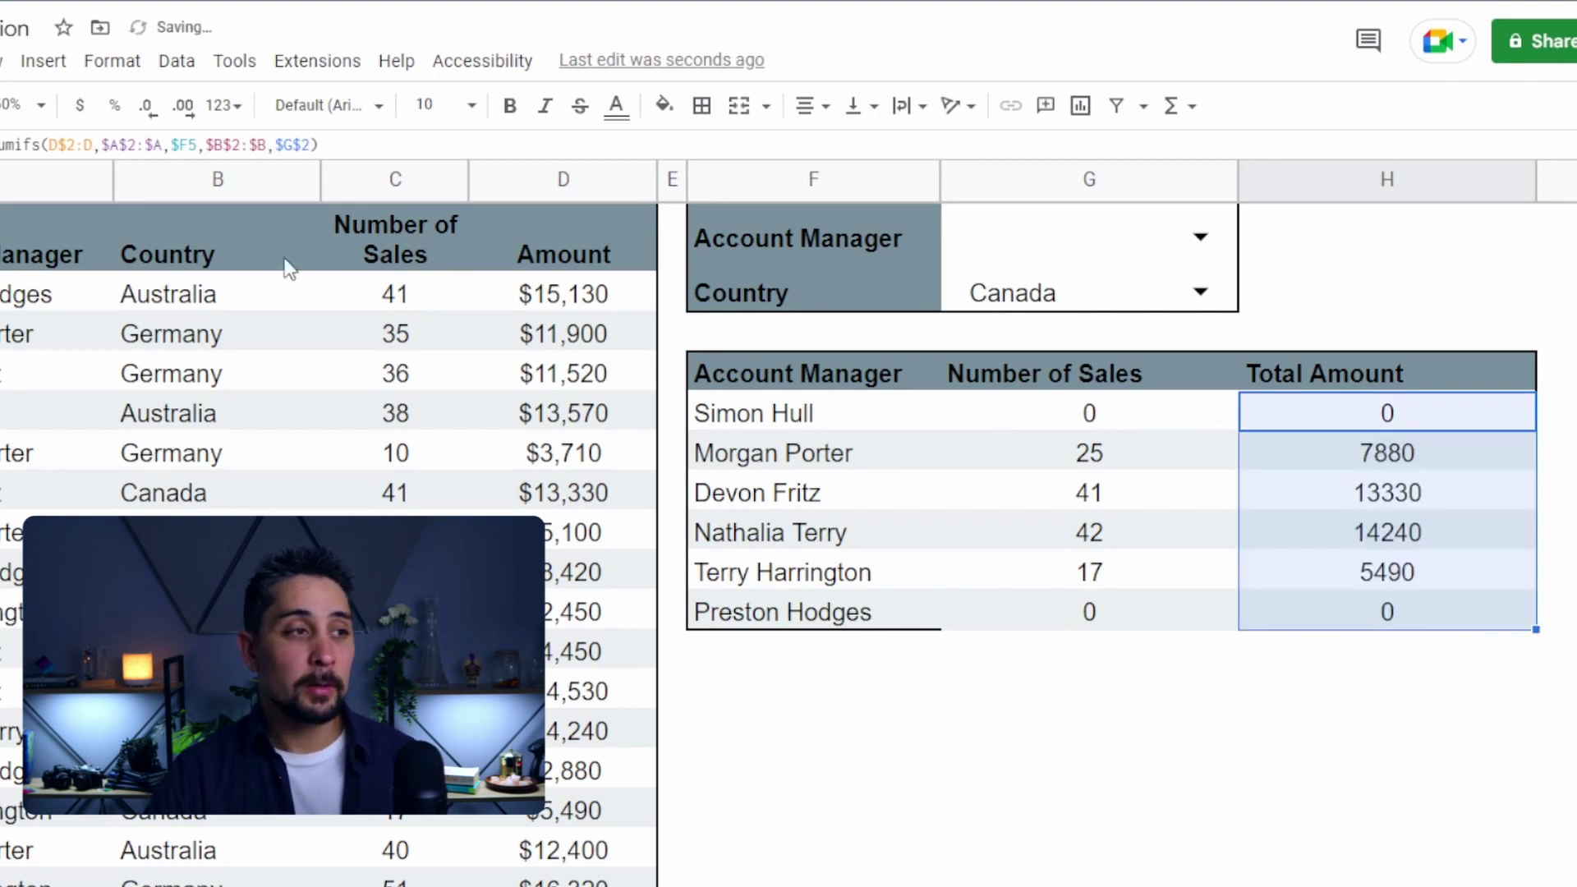
# Format the total amounts in H5:H10 as dollar currency and reapply the border around the results in G5:H10.
pyautogui.click(81, 107)
pyautogui.moveTo(886, 386); pyautogui.dragTo(1443, 619)
pyautogui.click(701, 105)
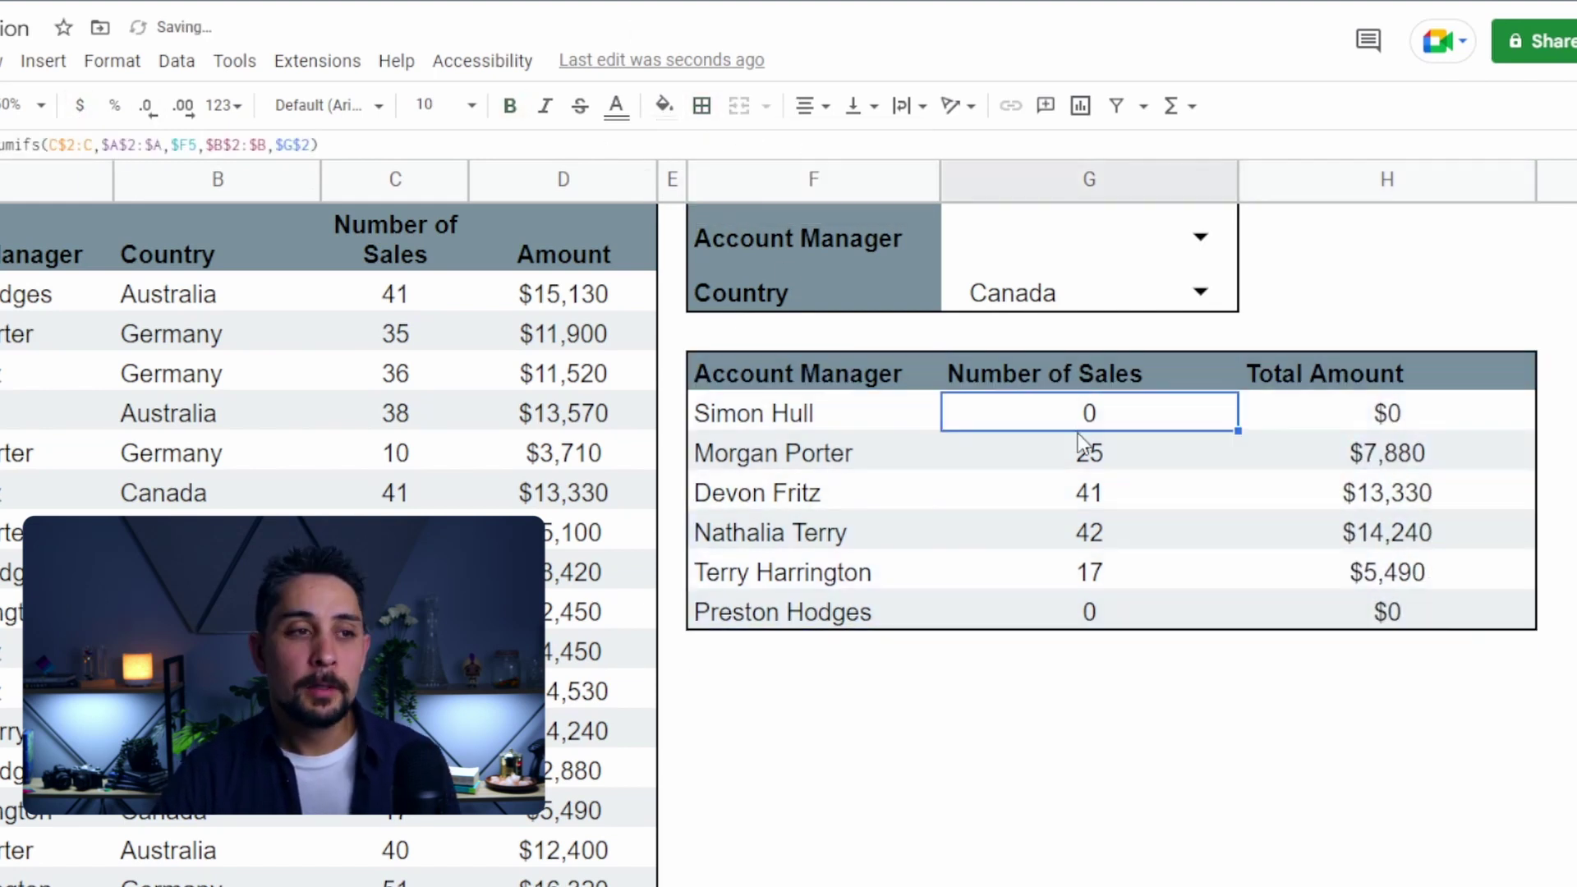
# Switch the country selector in G2 to Germany to check the sales and total amount per account manager.
pyautogui.click(1199, 293)
pyautogui.click(1076, 371)
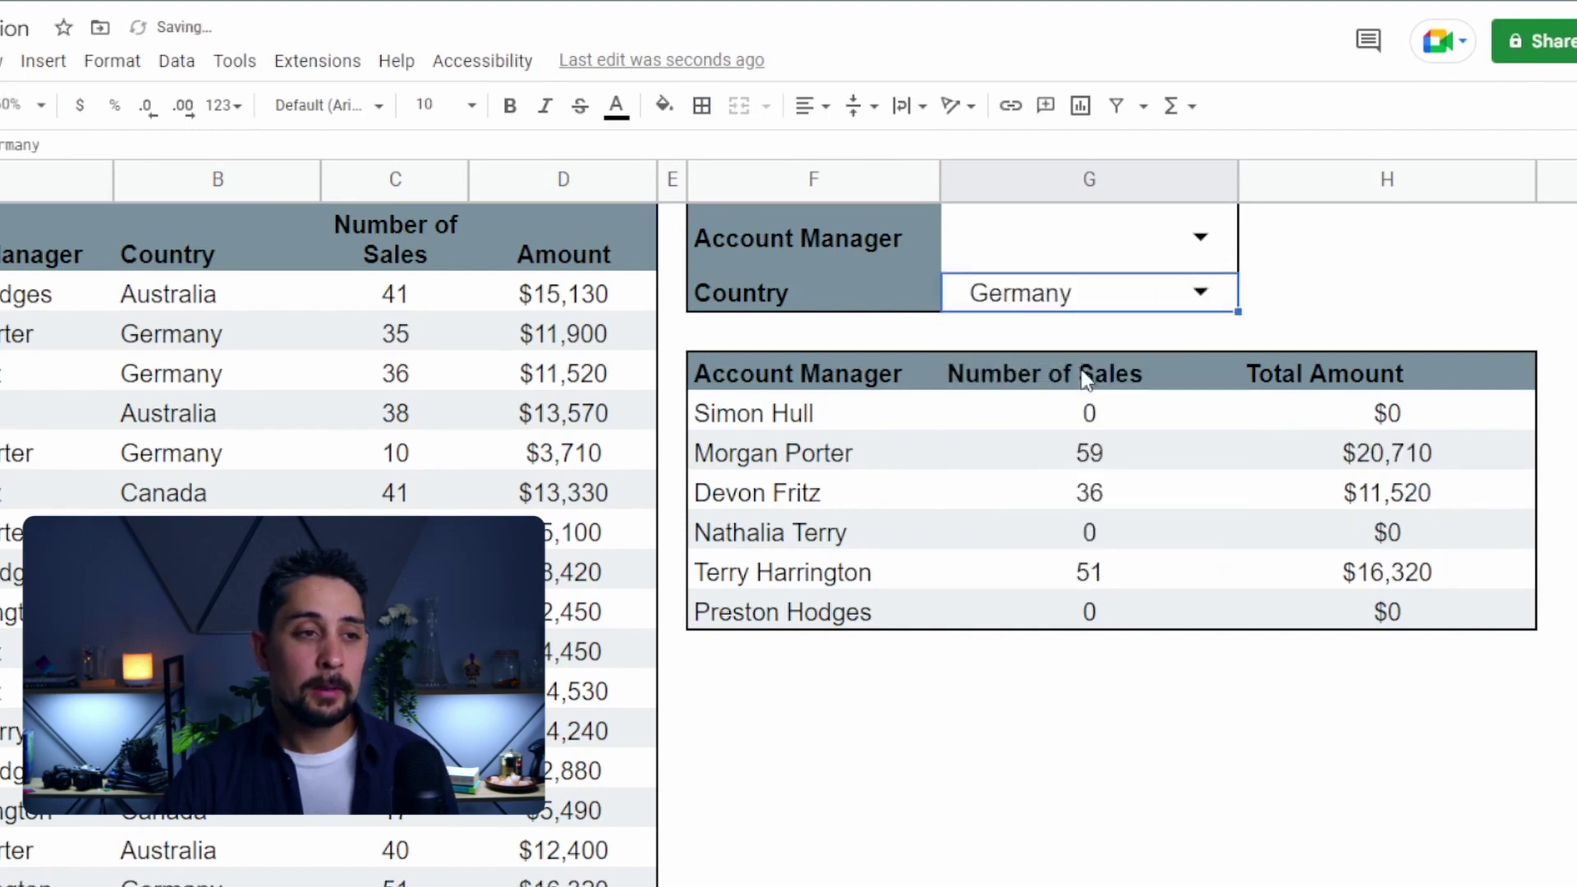
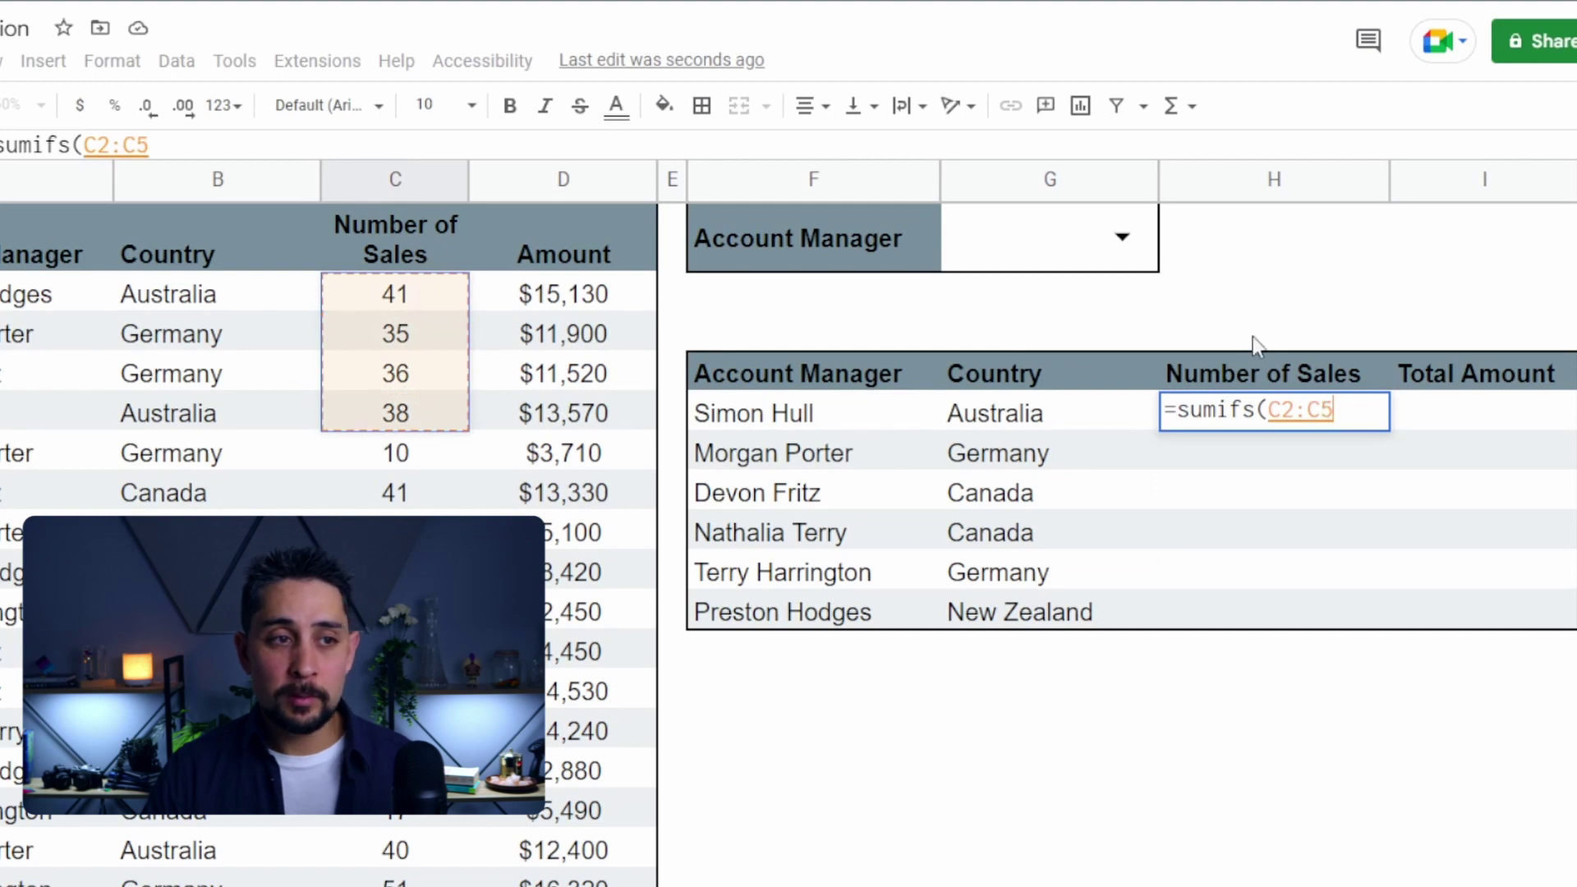
# Set the sum range of the H5 SUMIFS to C2:C and its first criteria range to $A$2:$A.
pyautogui.press('BackSpace')
pyautogui.write(',')
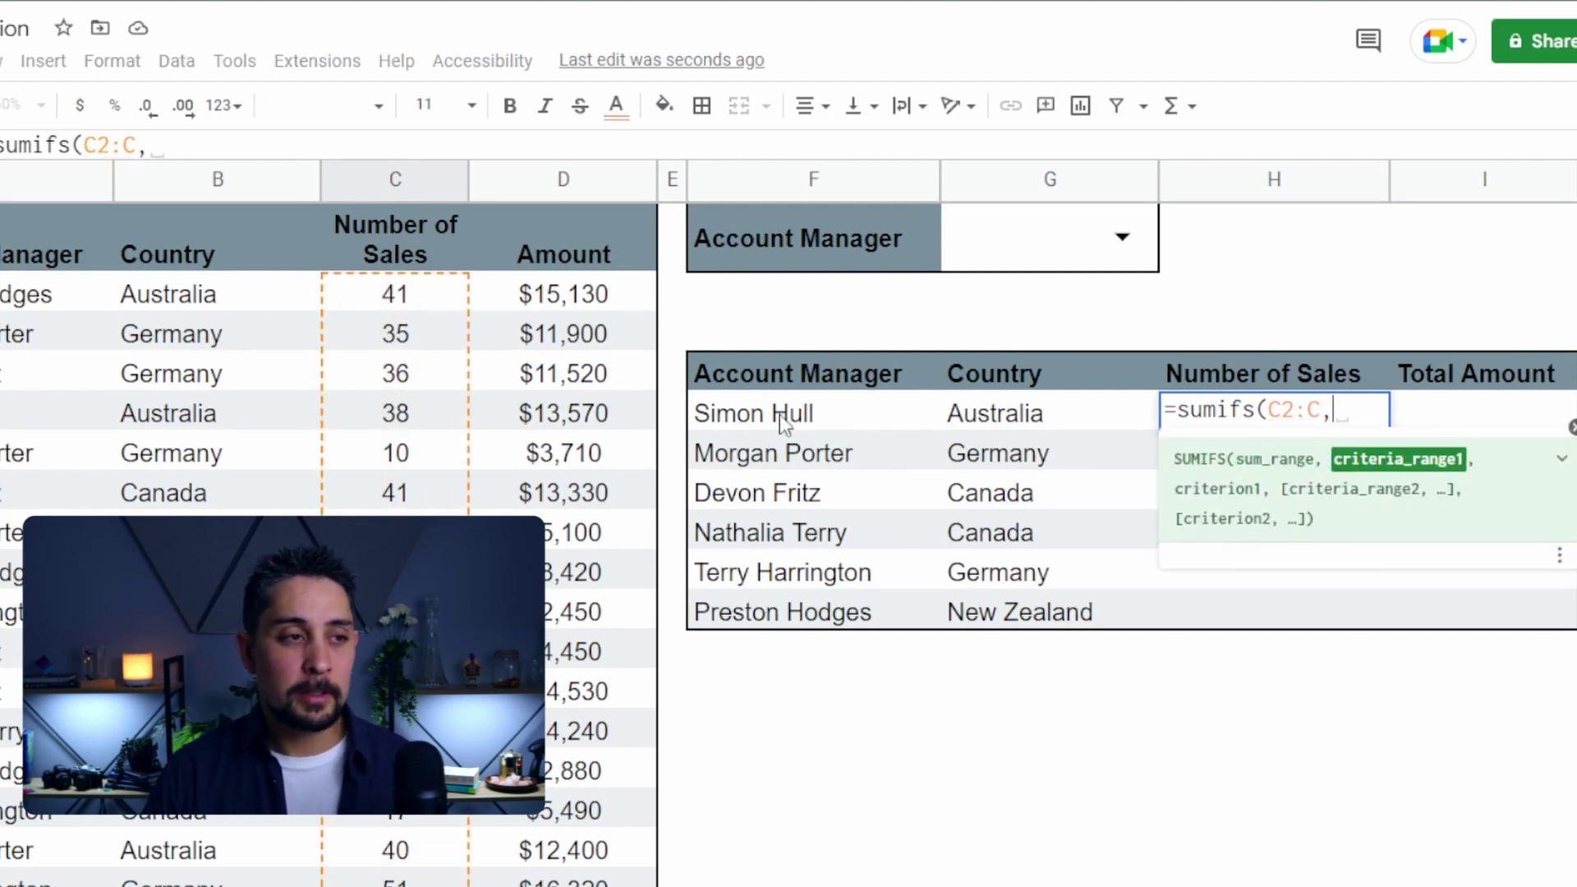
pyautogui.moveTo(49, 294); pyautogui.dragTo(50, 374)
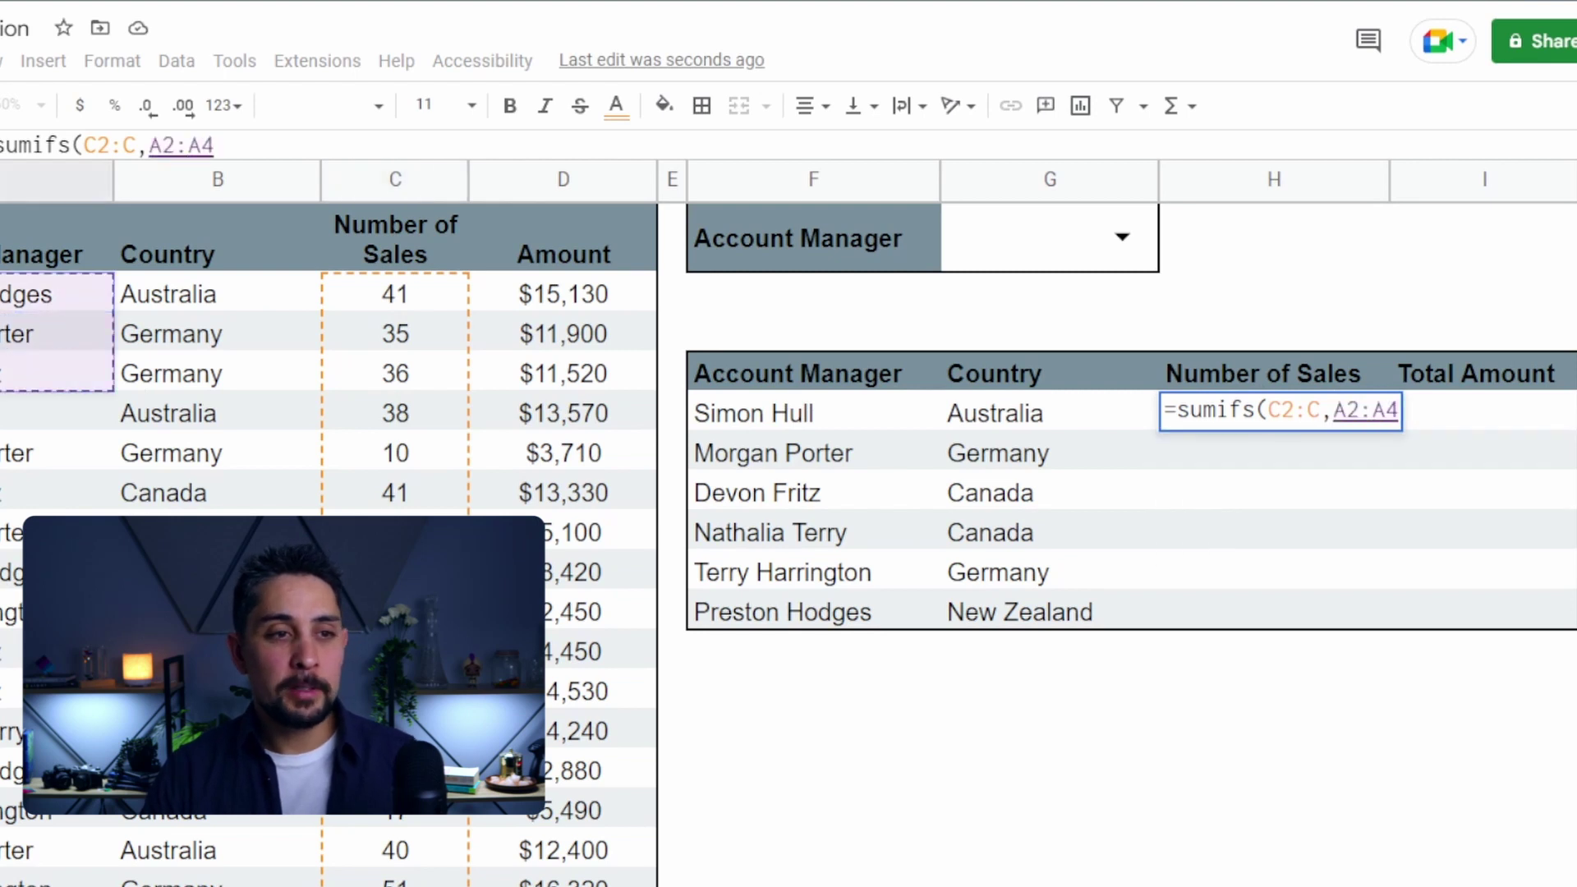
pyautogui.press('BackSpace')
pyautogui.press('F4')
pyautogui.write(',')
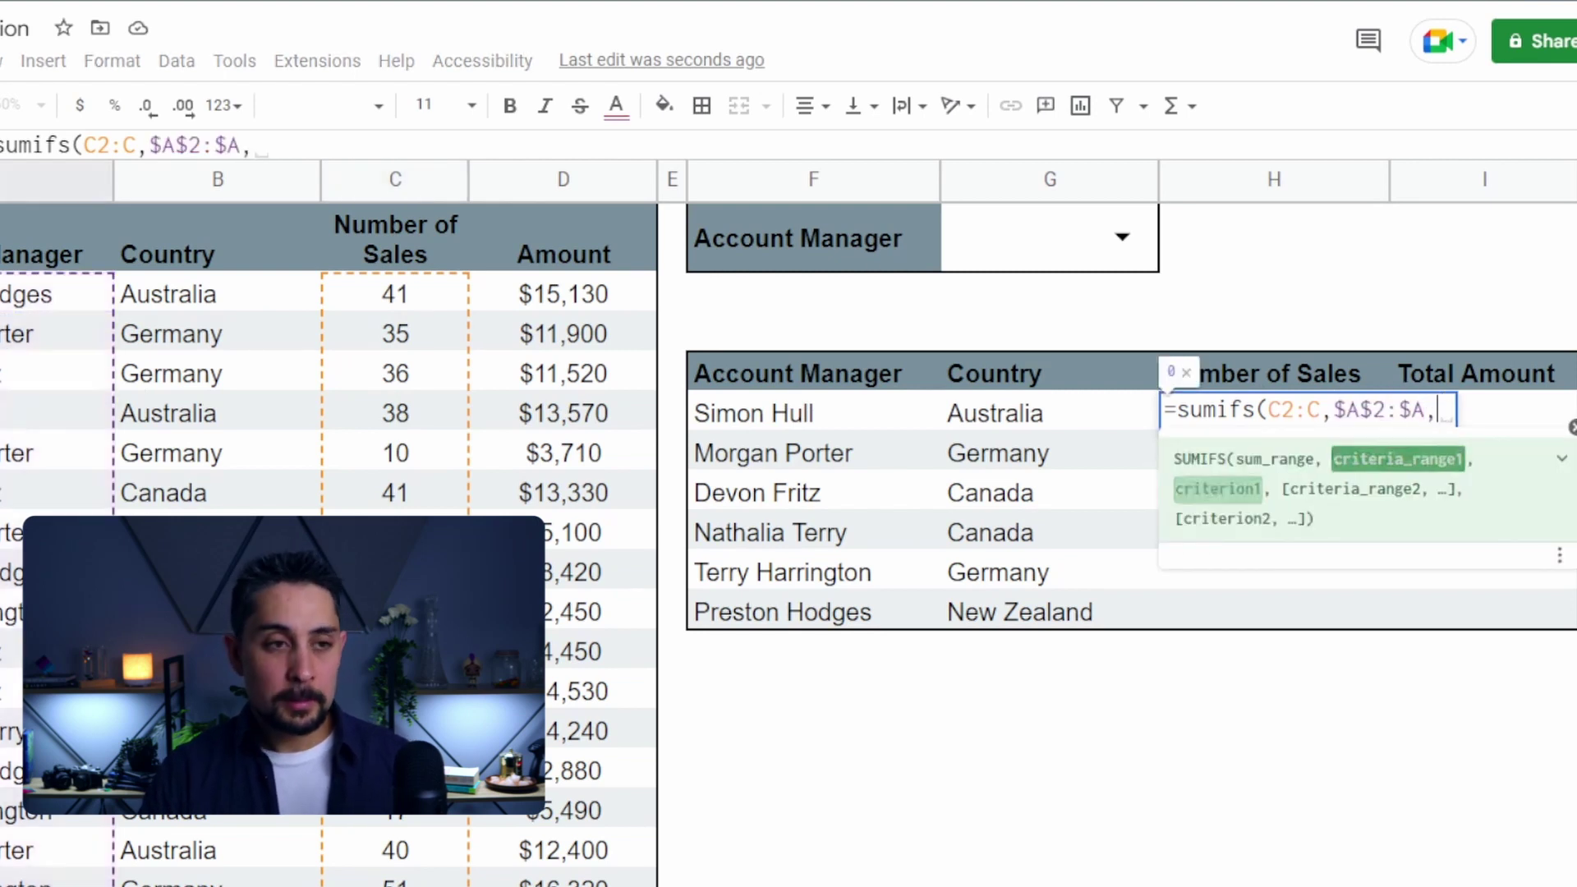
# Set the first criterion of the H5 SUMIFS to the account manager cell, with its column locked as $F5.
pyautogui.click(803, 418)
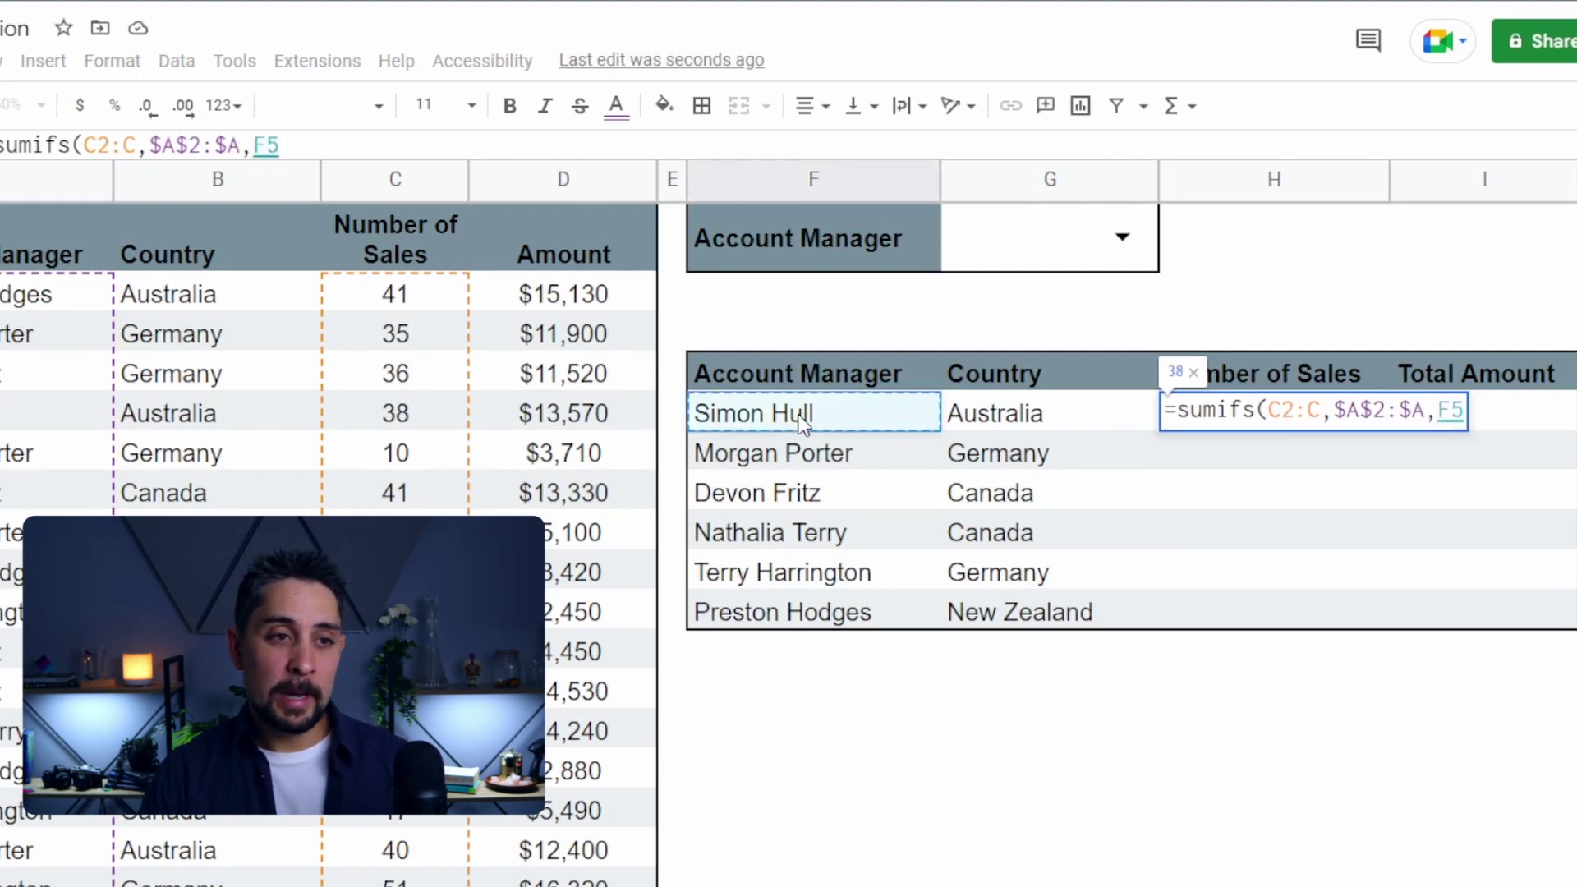
pyautogui.press('F4')
pyautogui.press('F4')
pyautogui.press('F4')
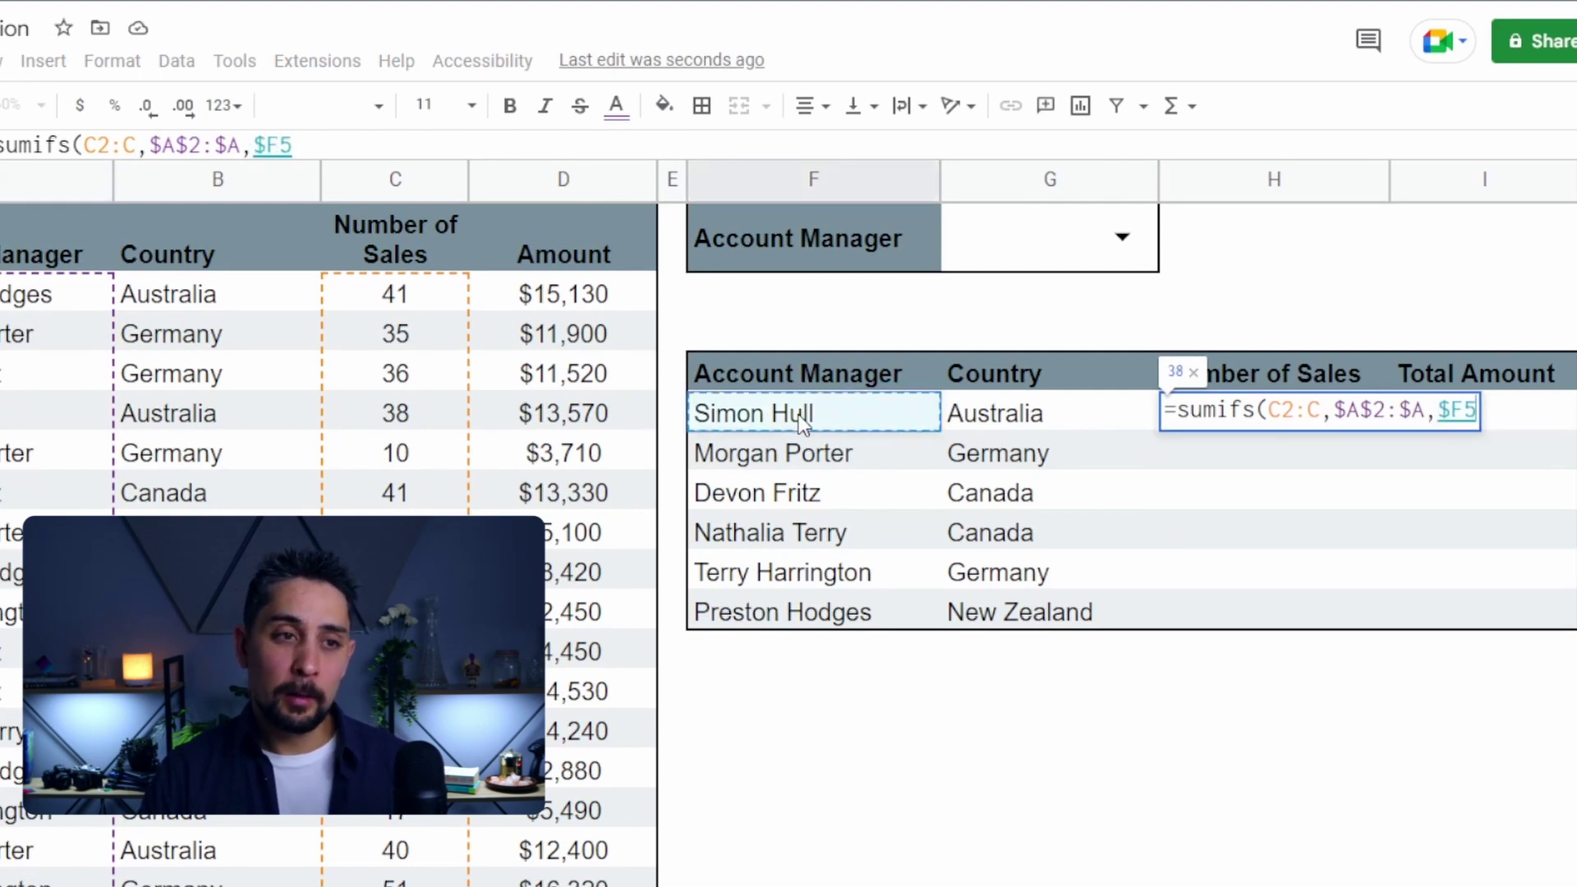
pyautogui.write(',')
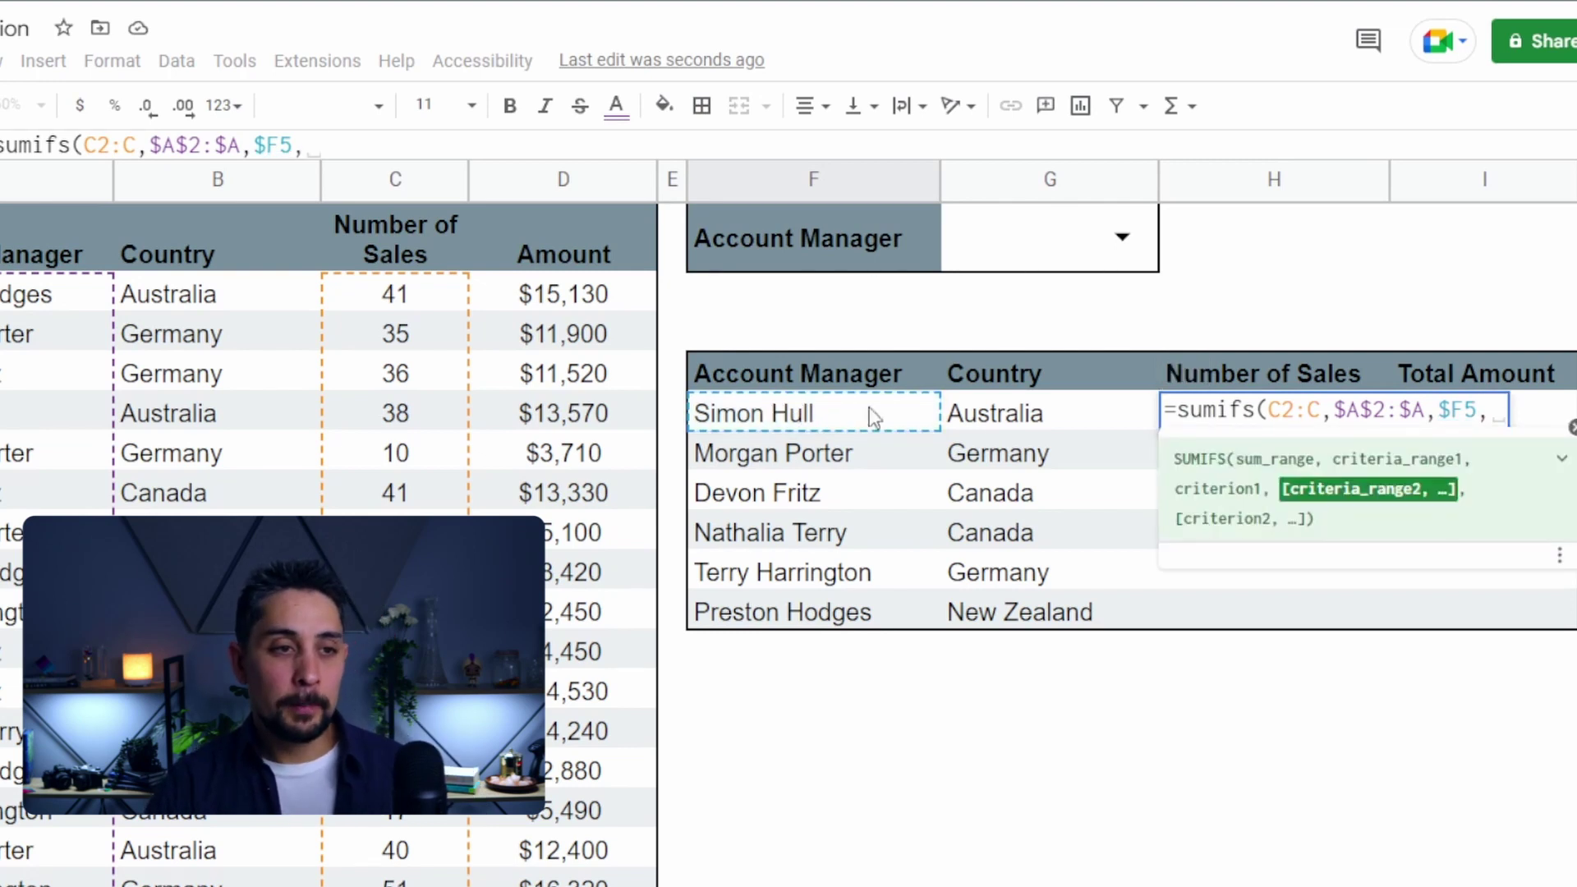
# Add the second condition to the H5 SUMIFS: criteria range $B$2:$B matched against the country in $G5.
pyautogui.click(220, 287)
pyautogui.moveTo(105, 344); pyautogui.dragTo(95, 414)
pyautogui.press('F4')
pyautogui.press('BackSpace')
pyautogui.press('BackSpace')
pyautogui.write(',')
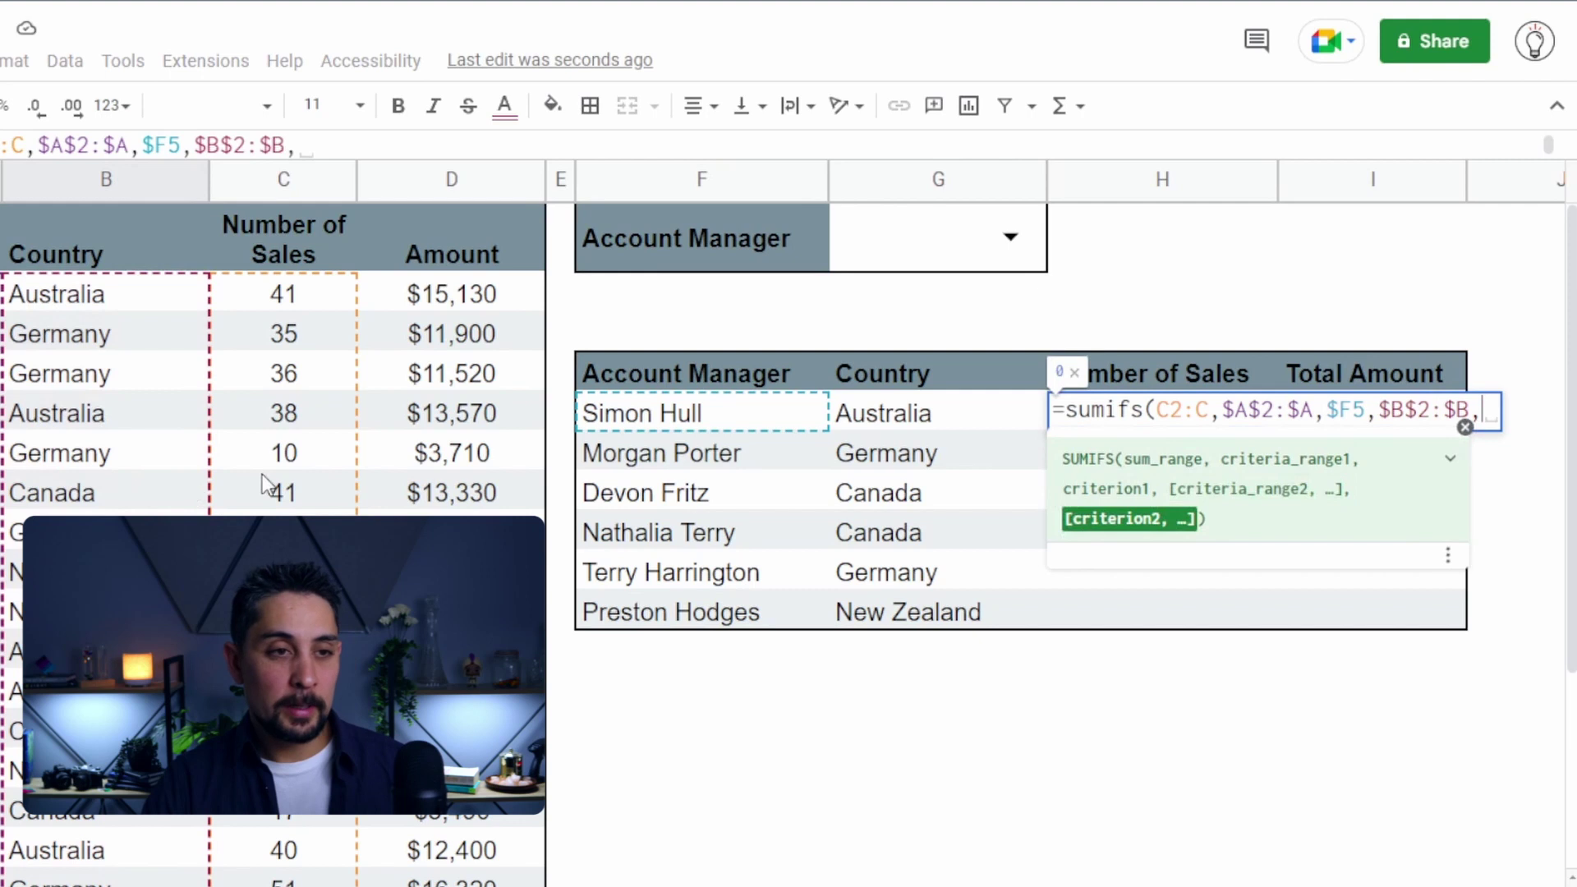
pyautogui.click(899, 414)
pyautogui.press('F4')
pyautogui.press('F4')
pyautogui.press('F4')
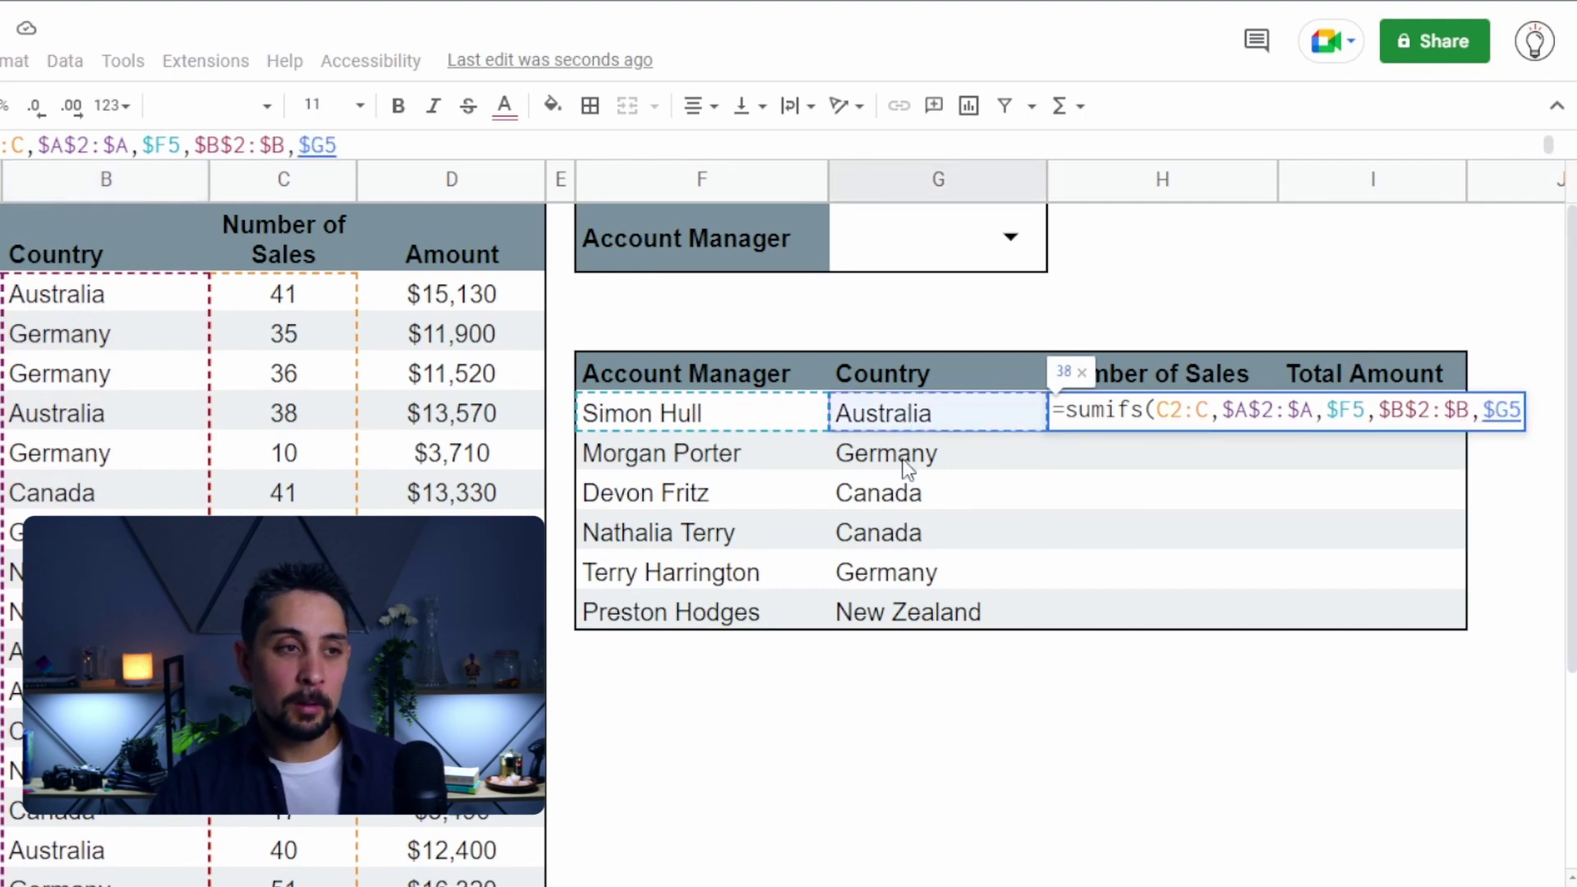
# Lock the starting row of the H5 sum range as C$2:C and complete the formula.
pyautogui.click(1168, 409)
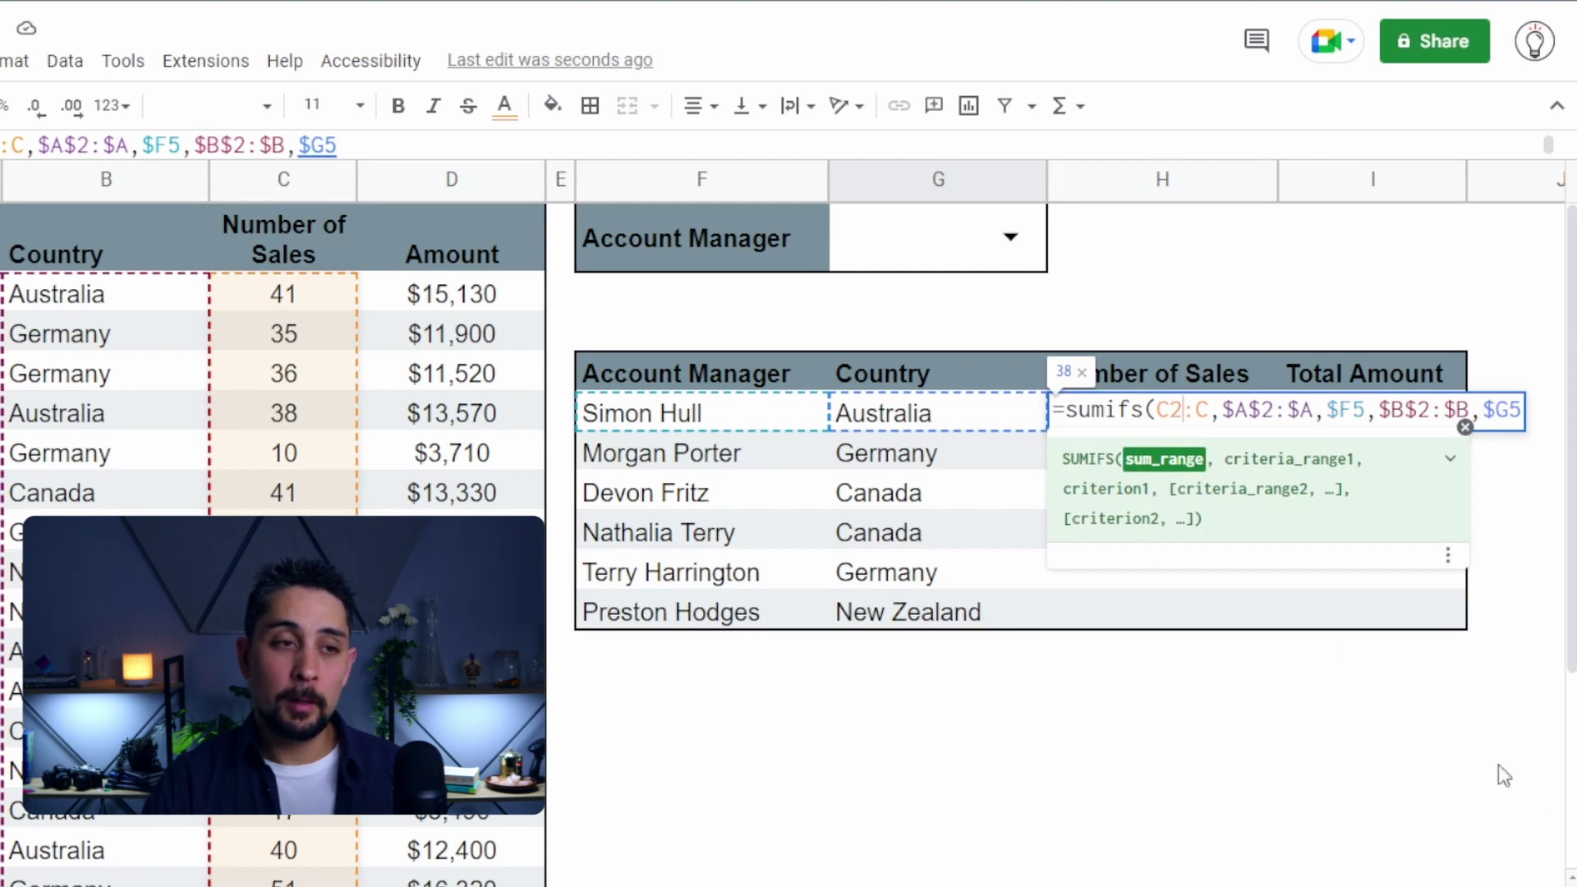
pyautogui.write('$')
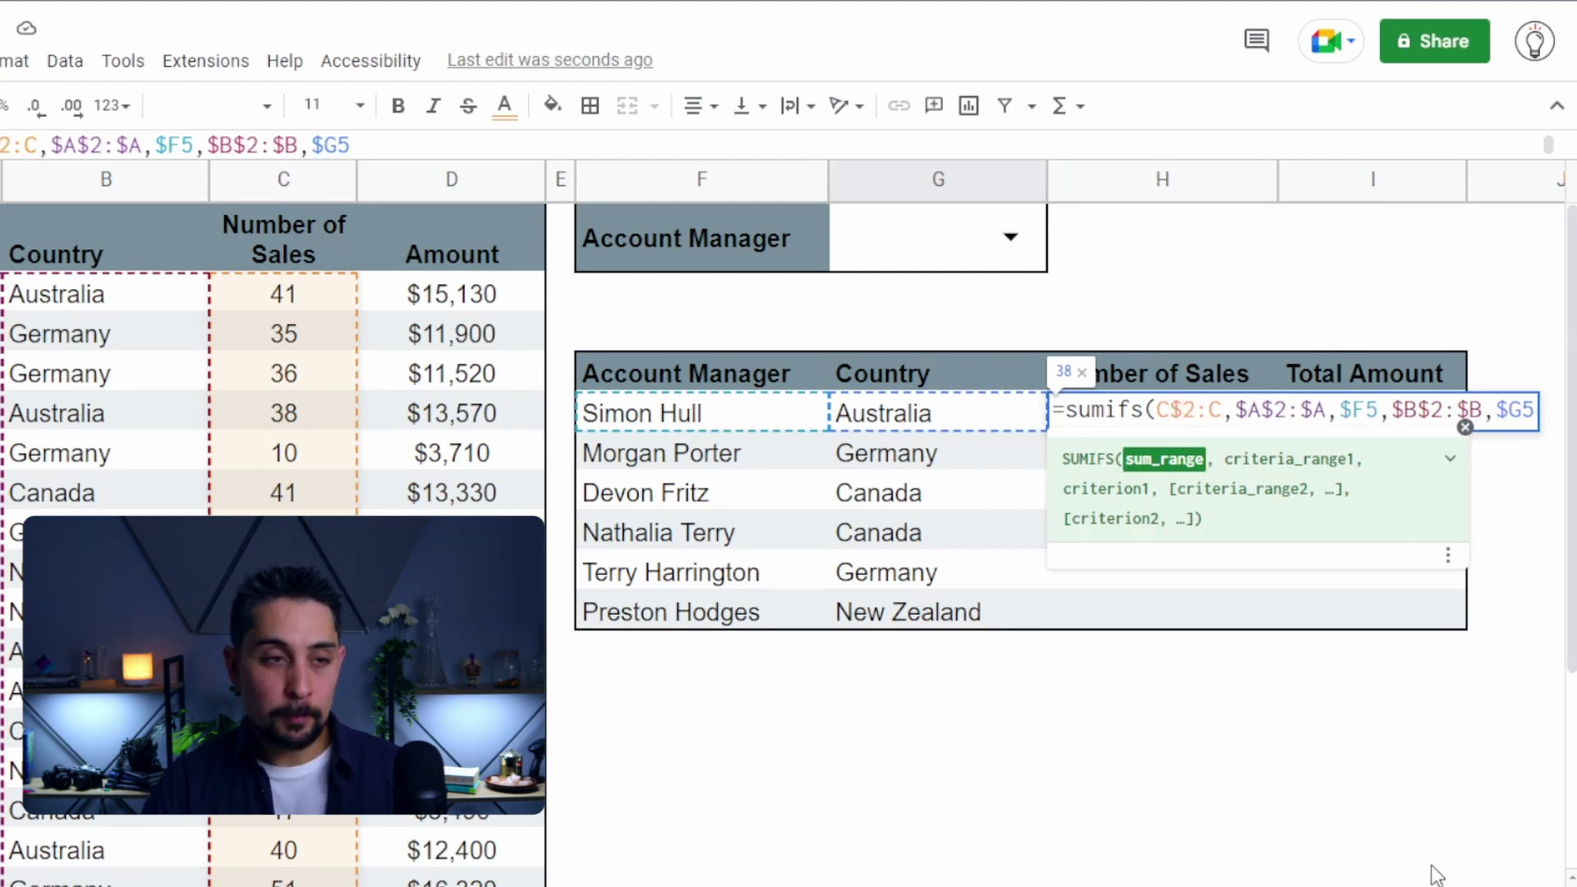
pyautogui.press('Return')
pyautogui.moveTo(649, 413); pyautogui.dragTo(933, 413)
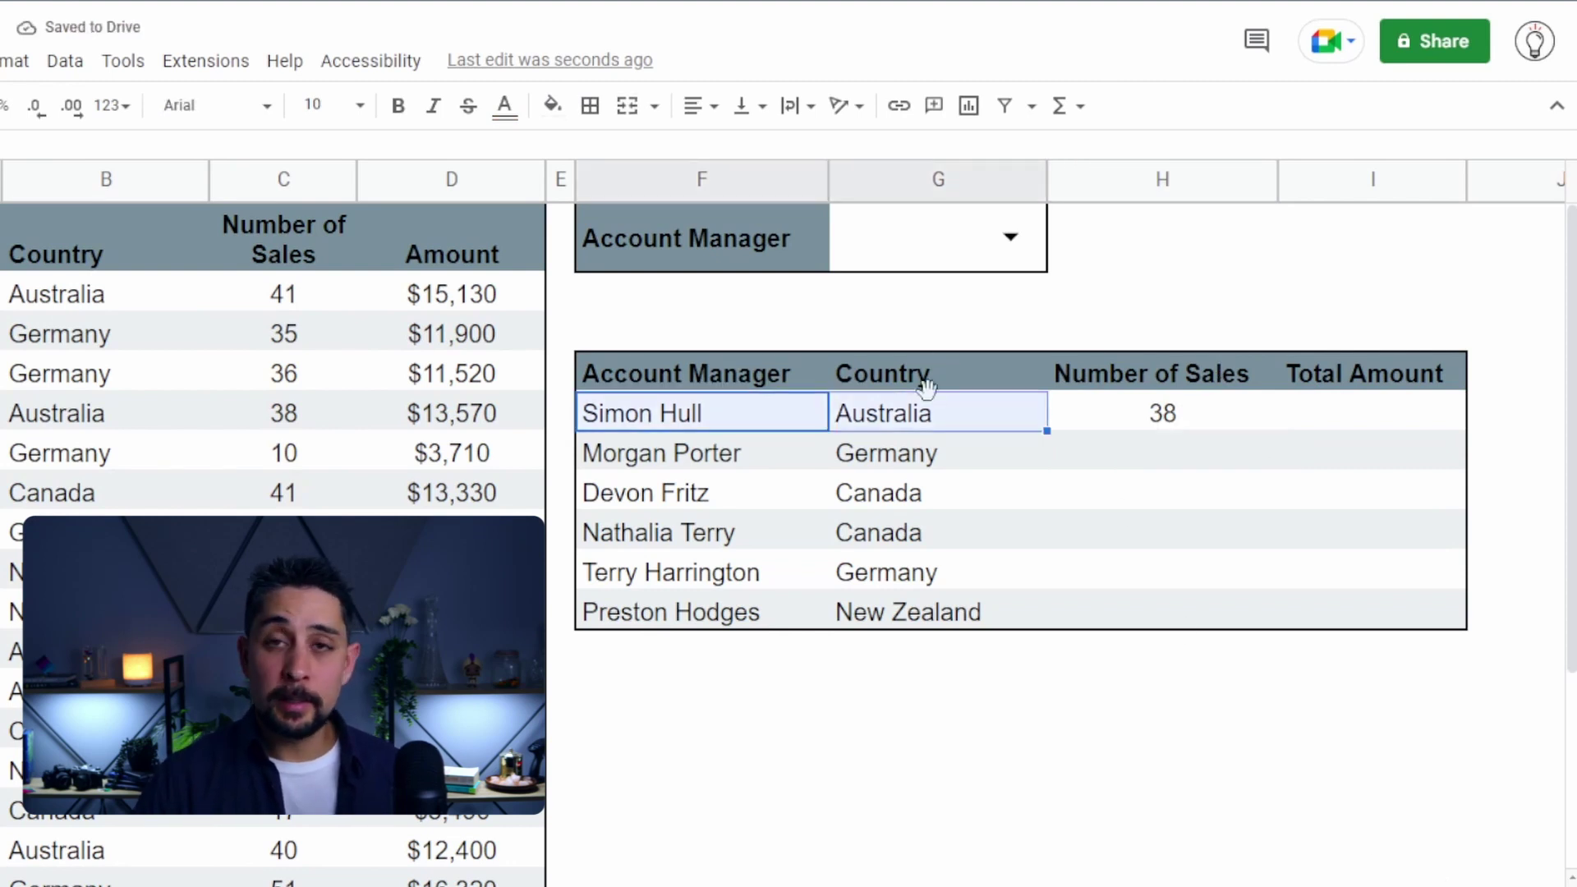
# Fill the H5 formula across to I5 and fill both columns down to row 10.
pyautogui.click(1228, 415)
pyautogui.moveTo(1274, 431); pyautogui.dragTo(1476, 440)
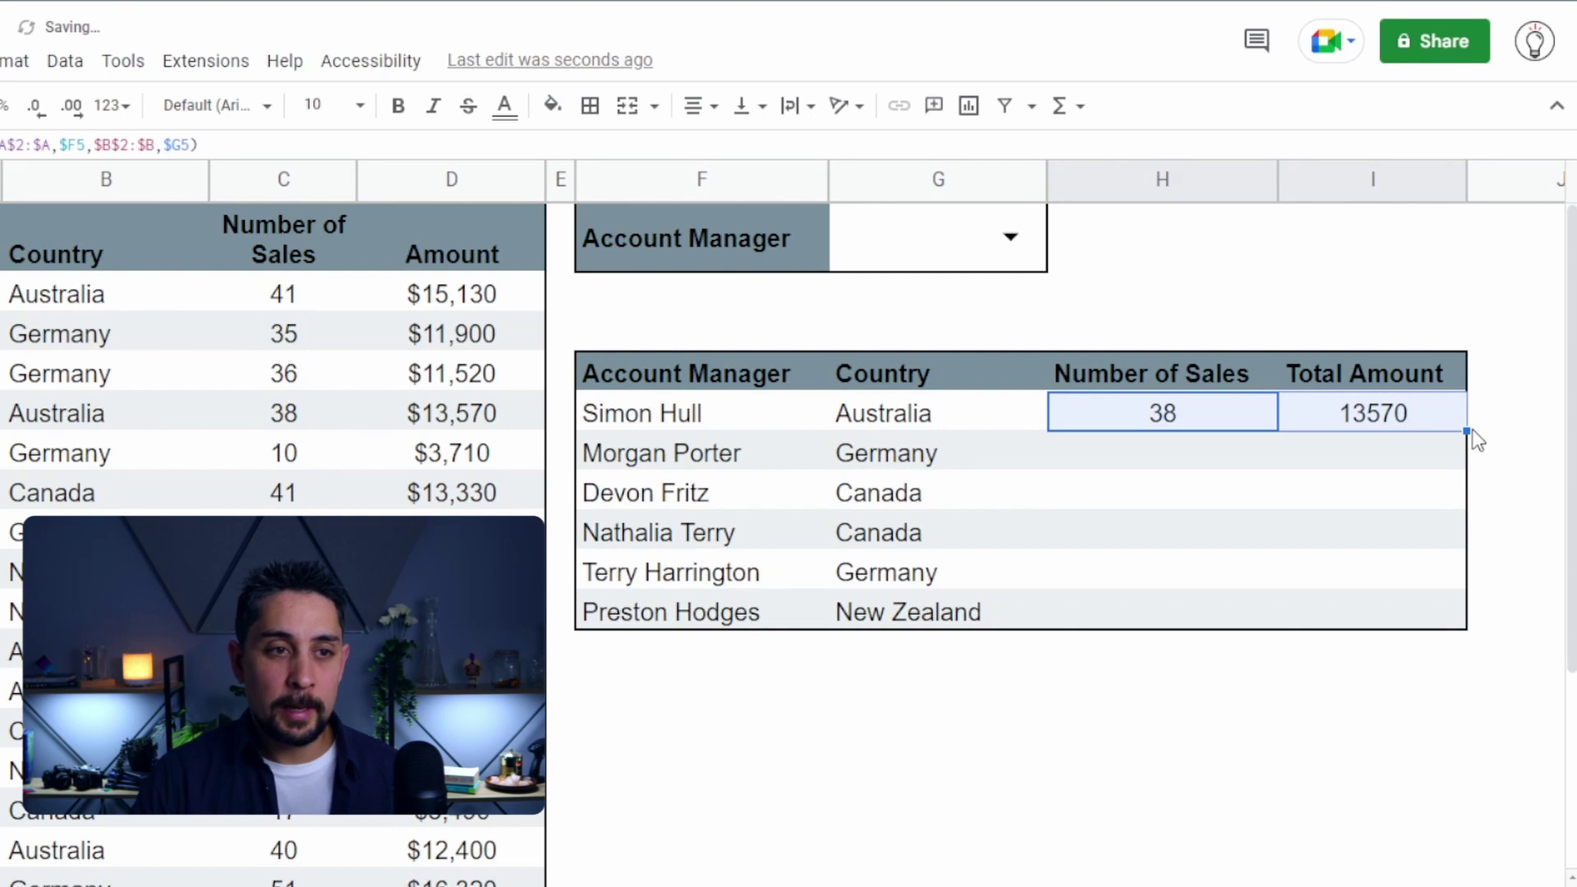
pyautogui.doubleClick(1466, 430)
# Change the country in G6 to Canada and check that row's number of sales and total amount.
pyautogui.click(1257, 453)
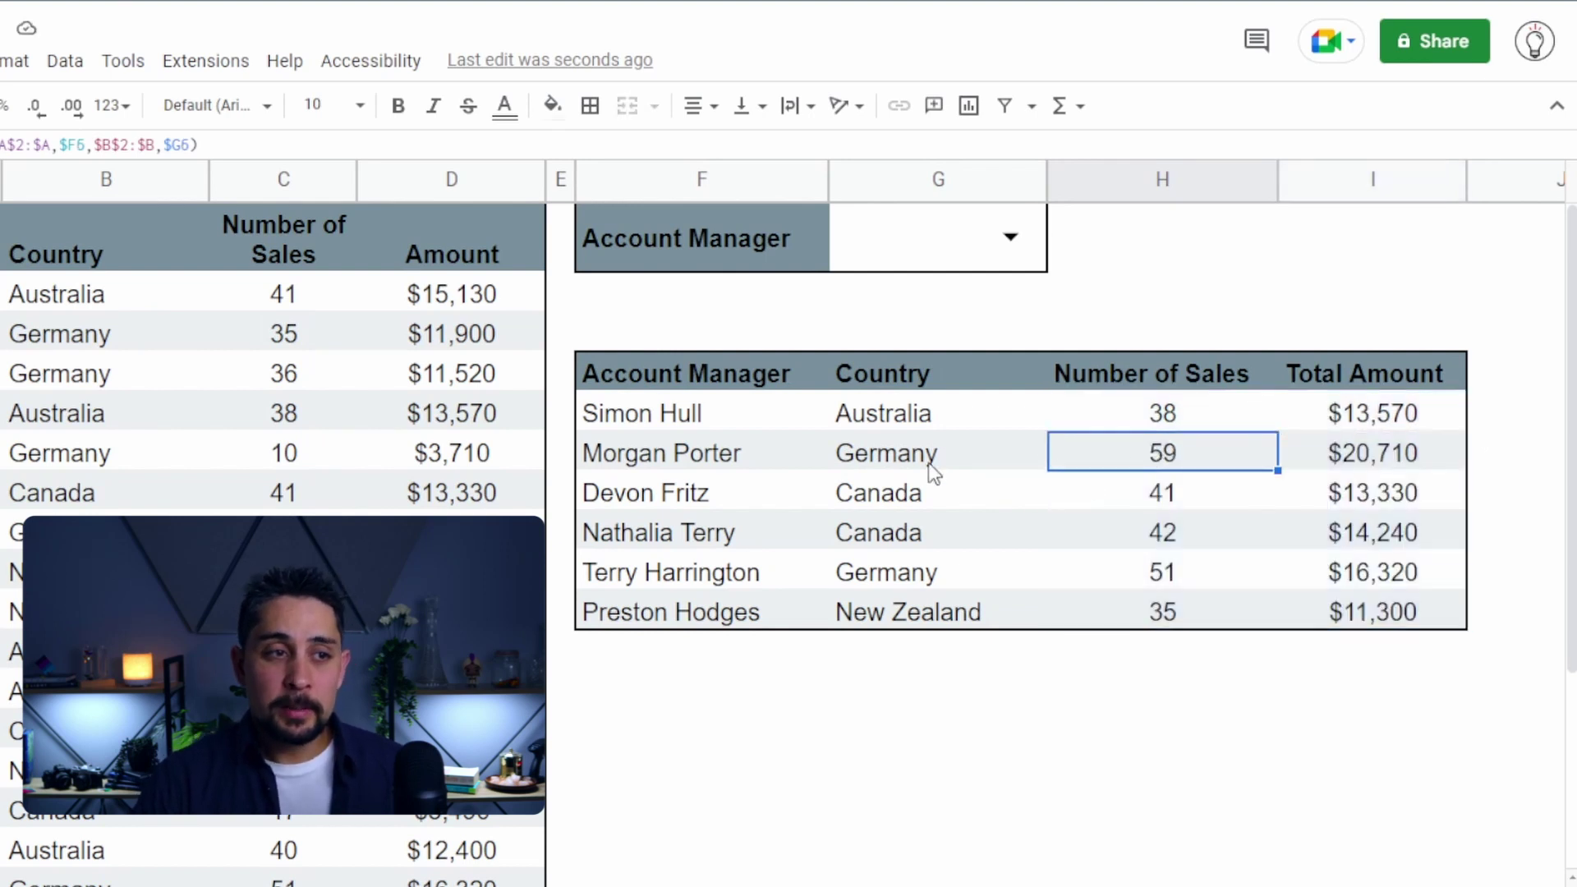
pyautogui.click(932, 470)
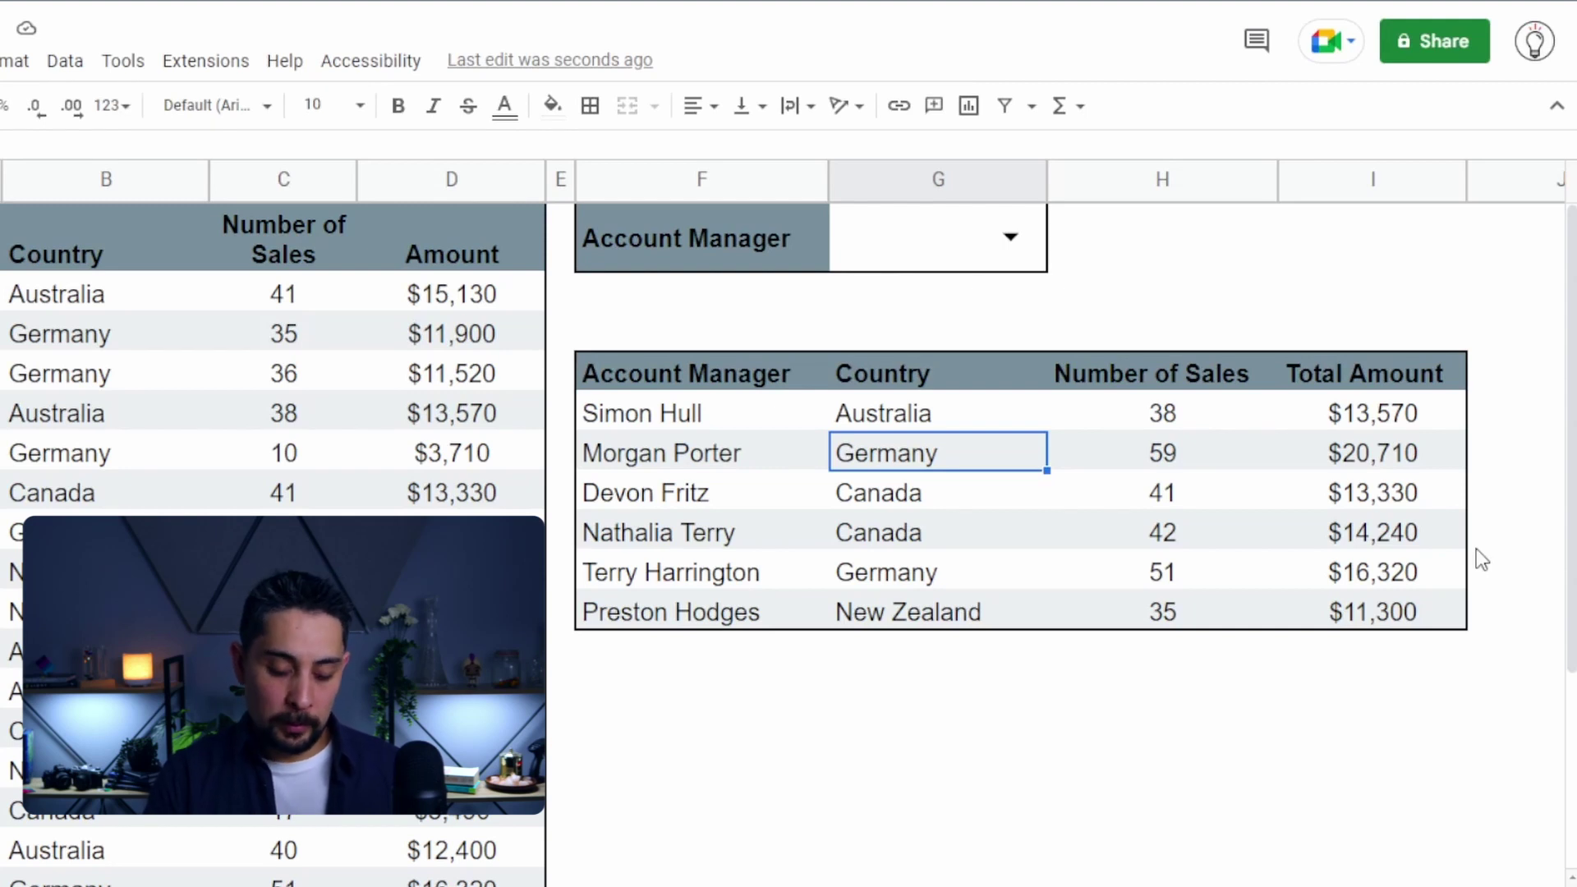
pyautogui.write('Canada')
pyautogui.press('Tab')
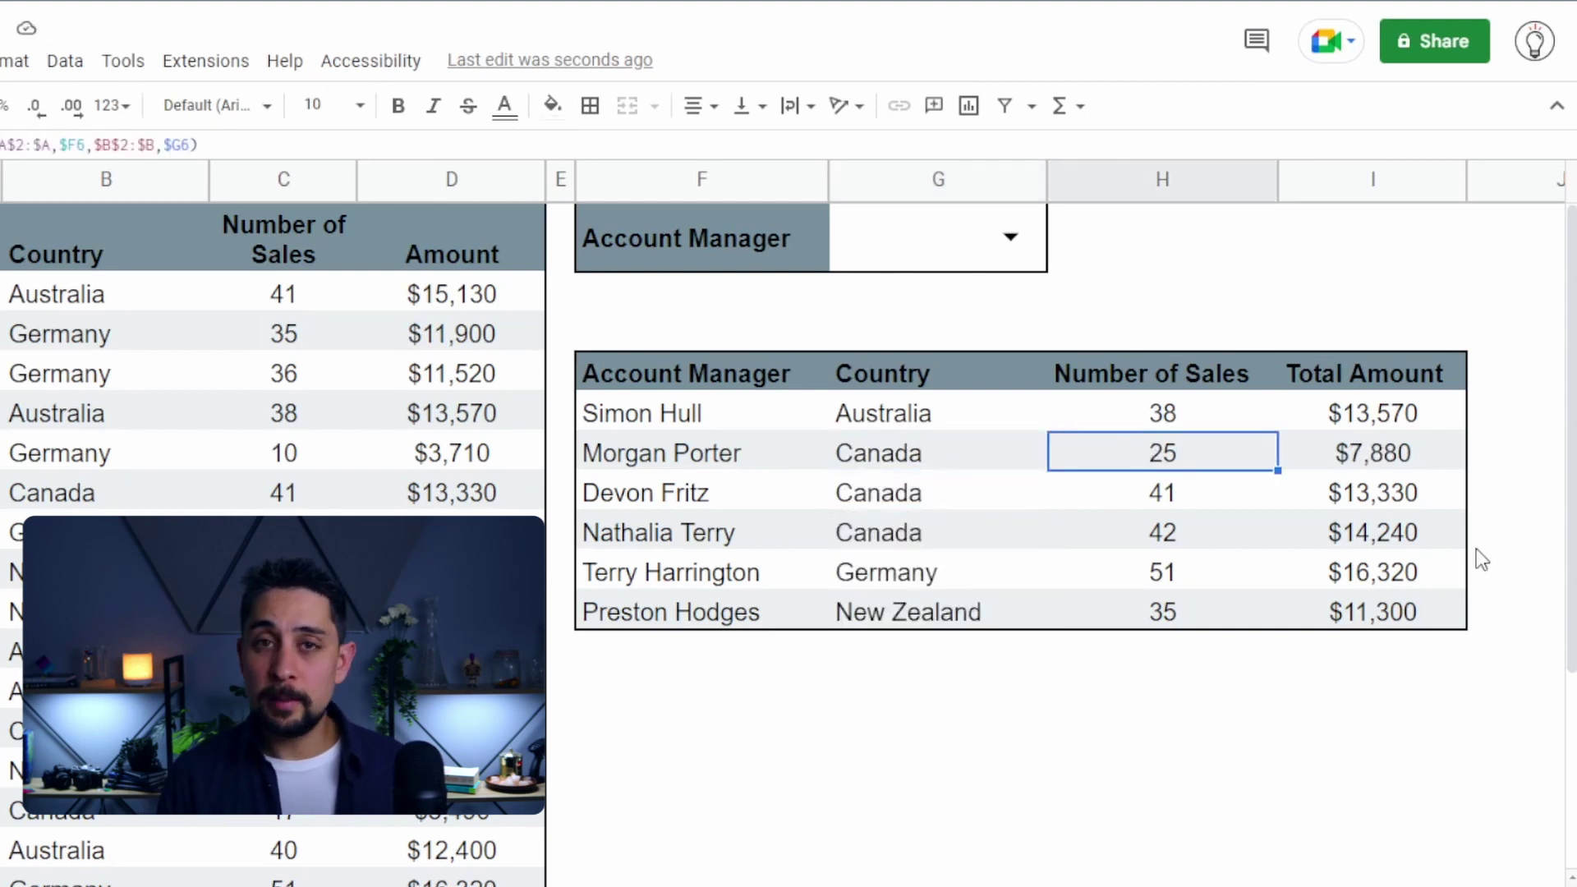
pyautogui.hotkey('shift', 'Right')
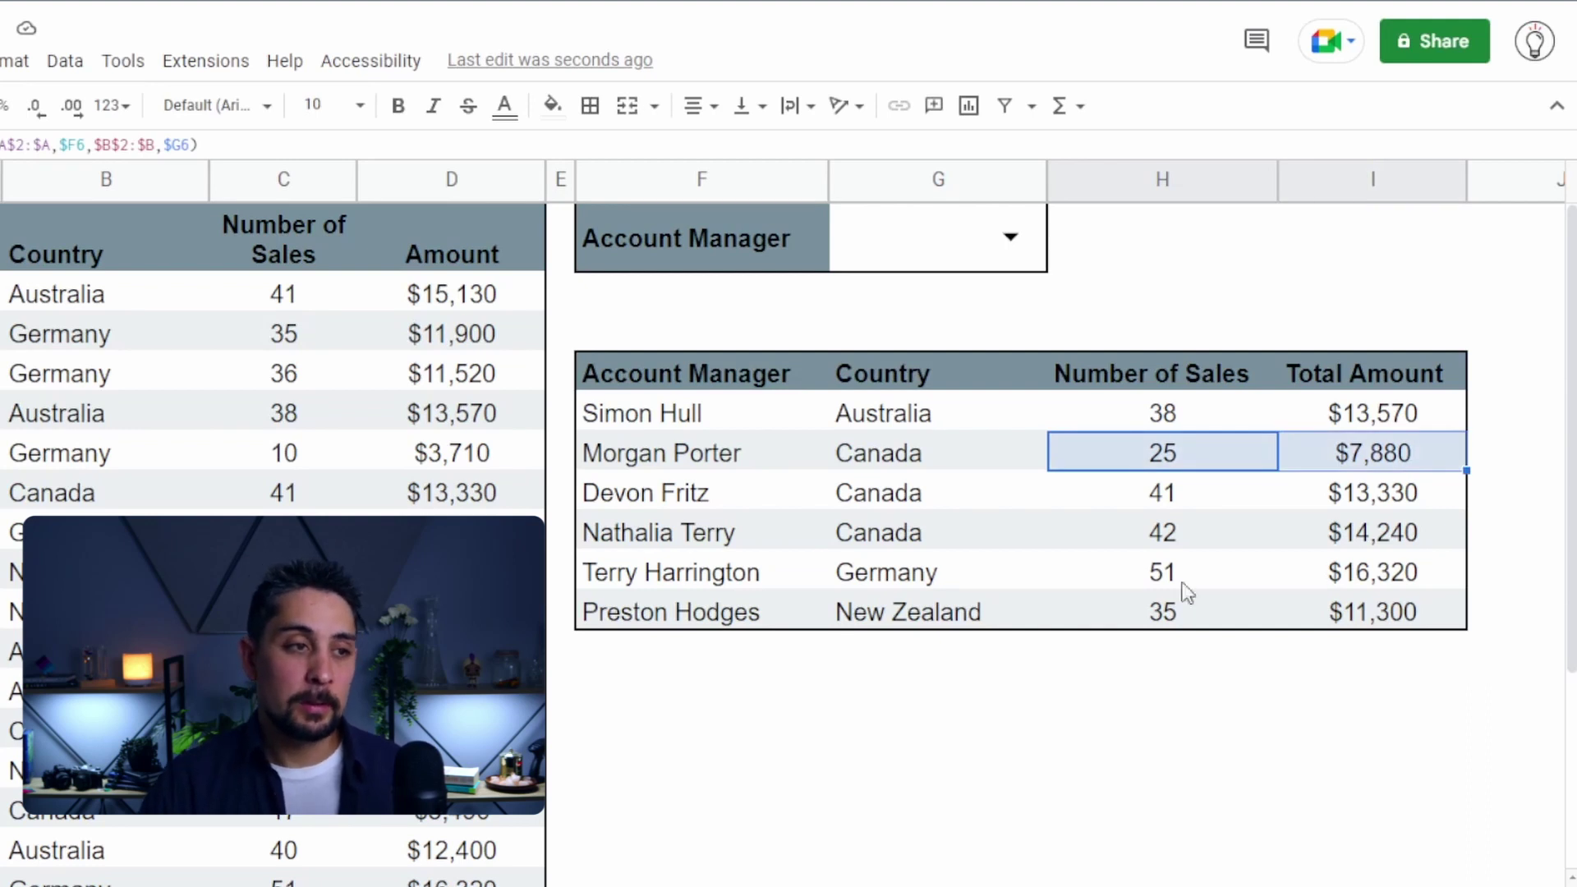
# Change the country in G9 to New Zealand and check that row's number of sales and total amount.
pyautogui.click(821, 584)
pyautogui.click(890, 585)
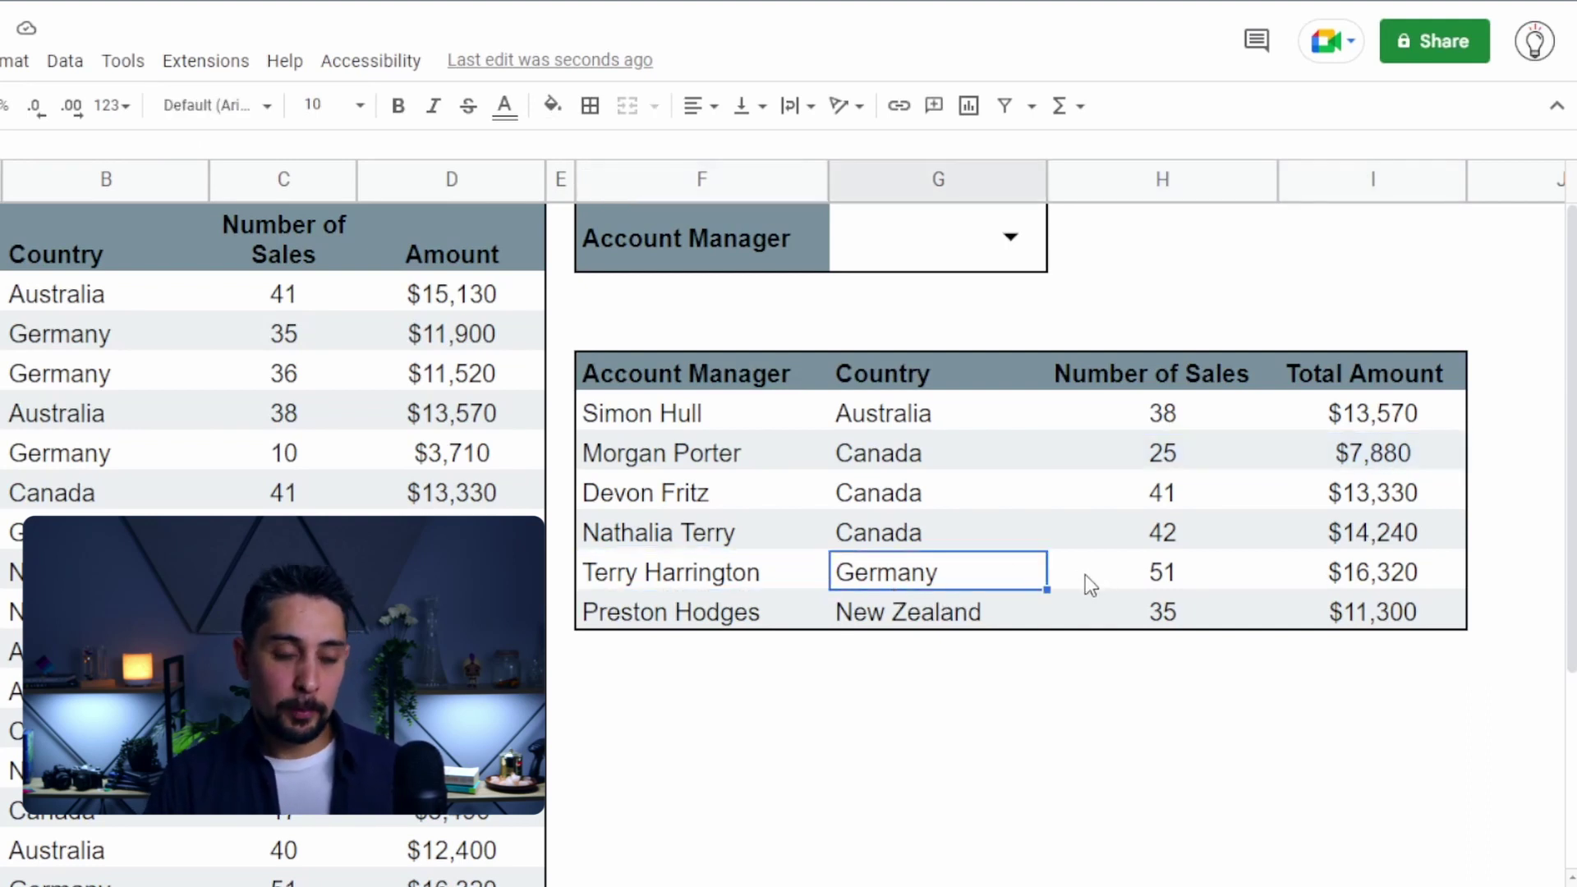
pyautogui.write('New Zeea')
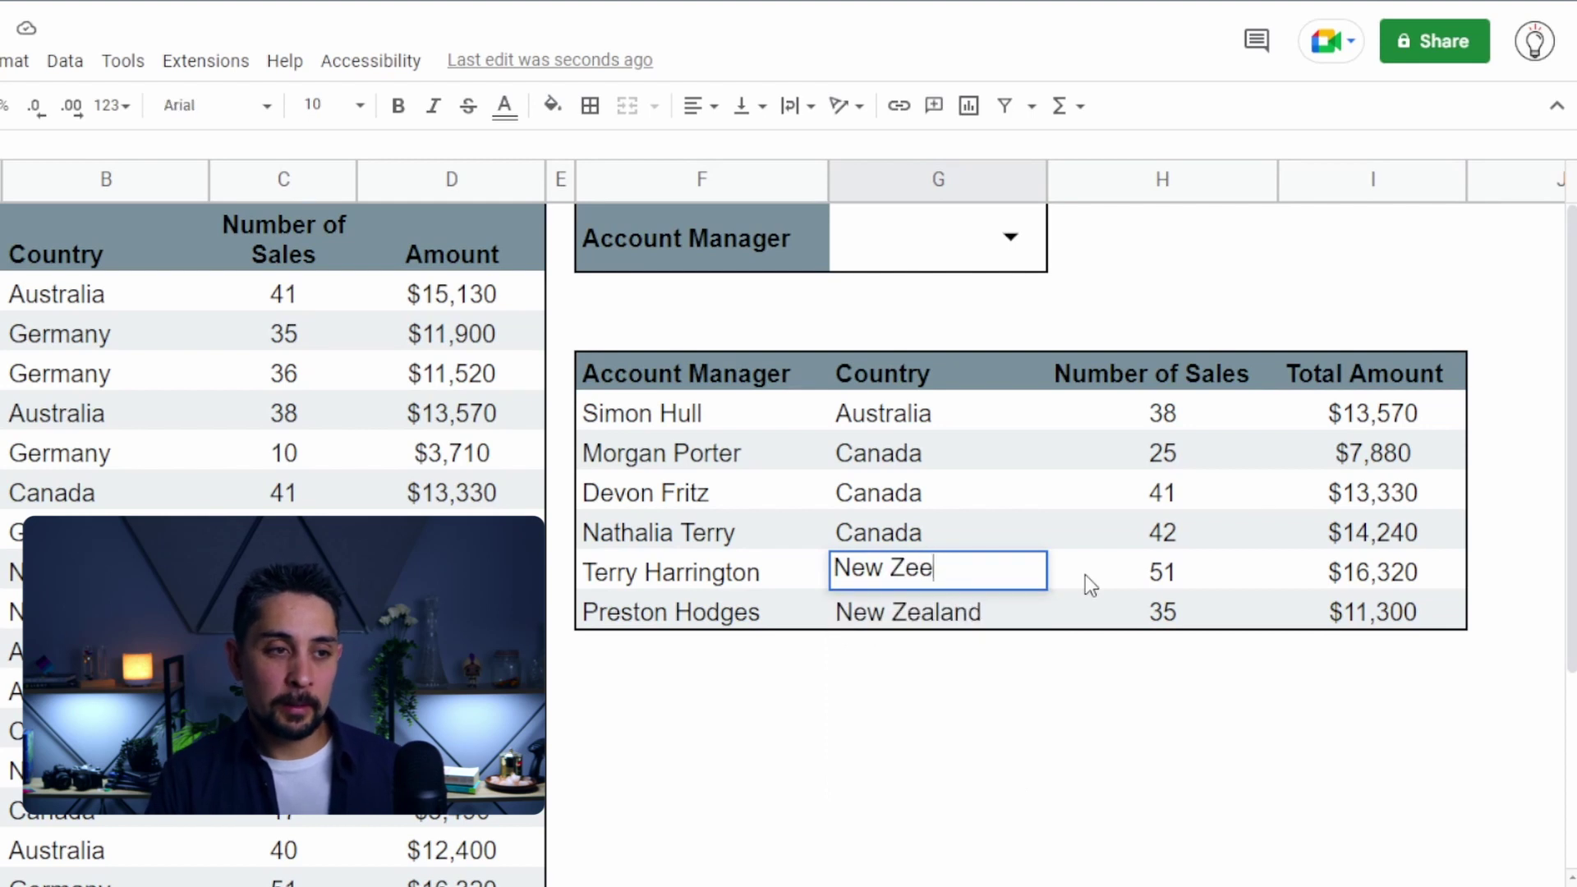
pyautogui.press('BackSpace')
pyautogui.press('BackSpace')
pyautogui.write('aland')
pyautogui.press('Tab')
pyautogui.press('Tab')
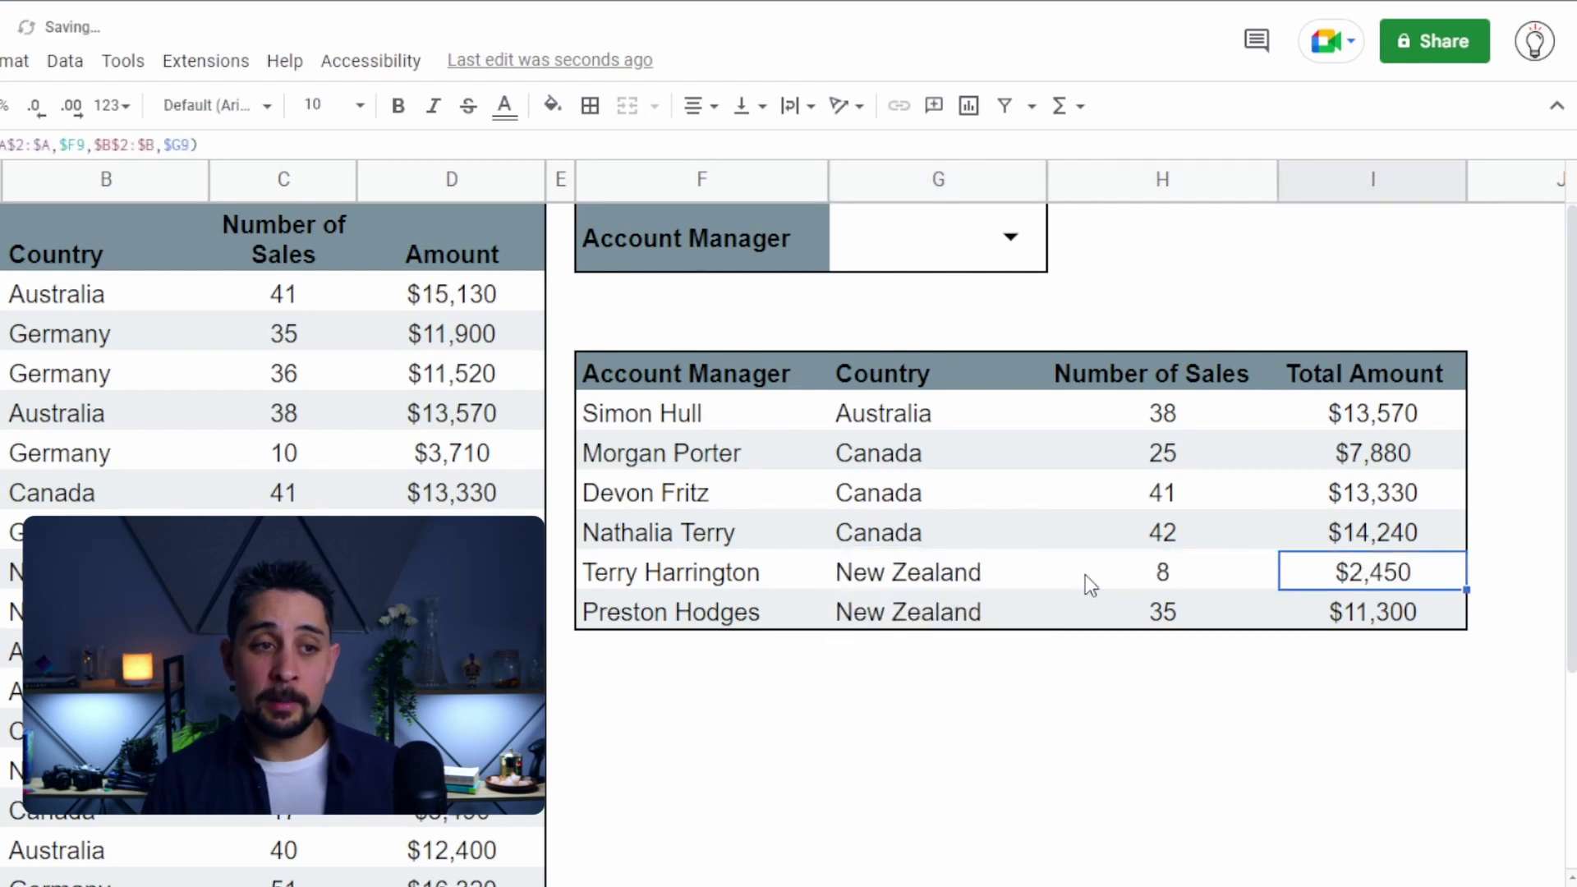
# Clear the SUMIFS formula from H5.
pyautogui.click(1086, 574)
pyautogui.hotkey('ctrl', 'Up')
pyautogui.hotkey('ctrl', 'Left')
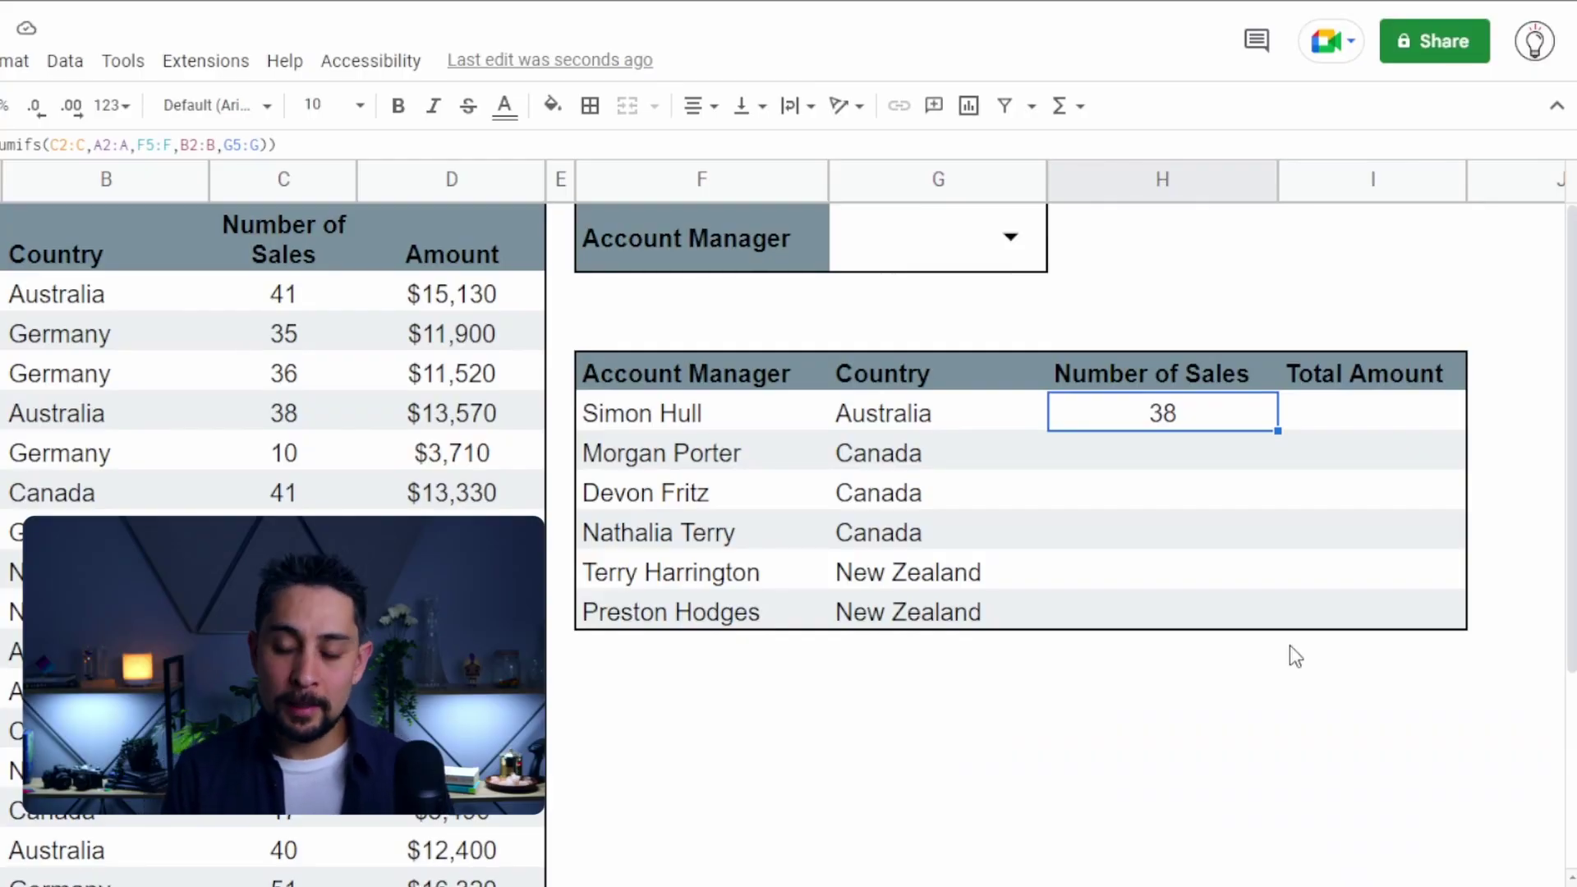
pyautogui.press('Delete')
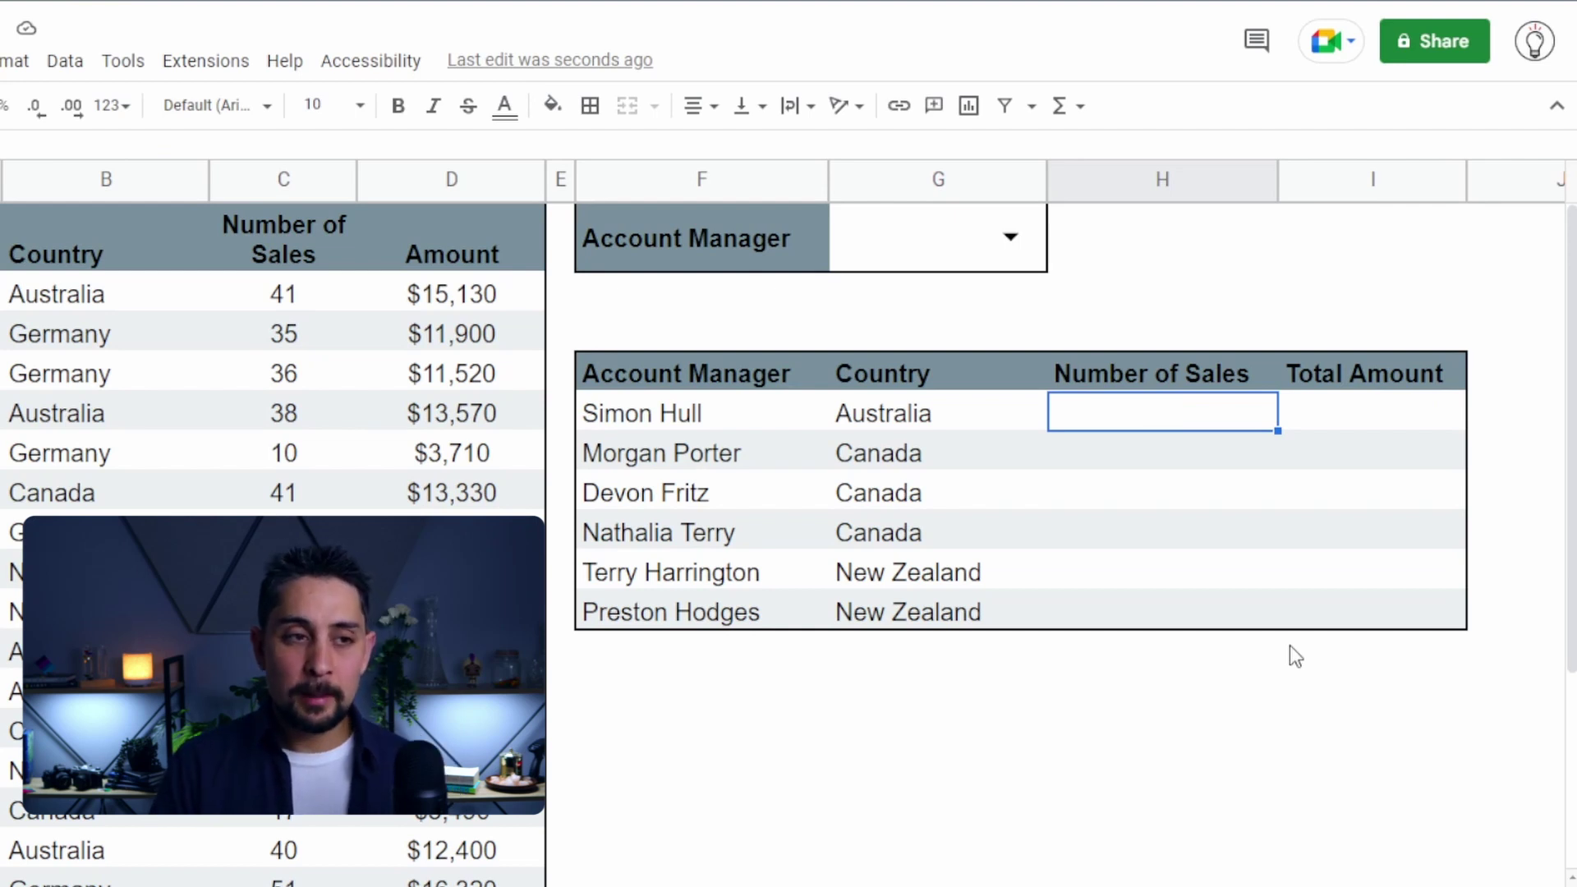
# Start a SUMIF formula in H5 with the account manager and country columns combined as the range A2:A&B2:B.
pyautogui.write('=sumif(')
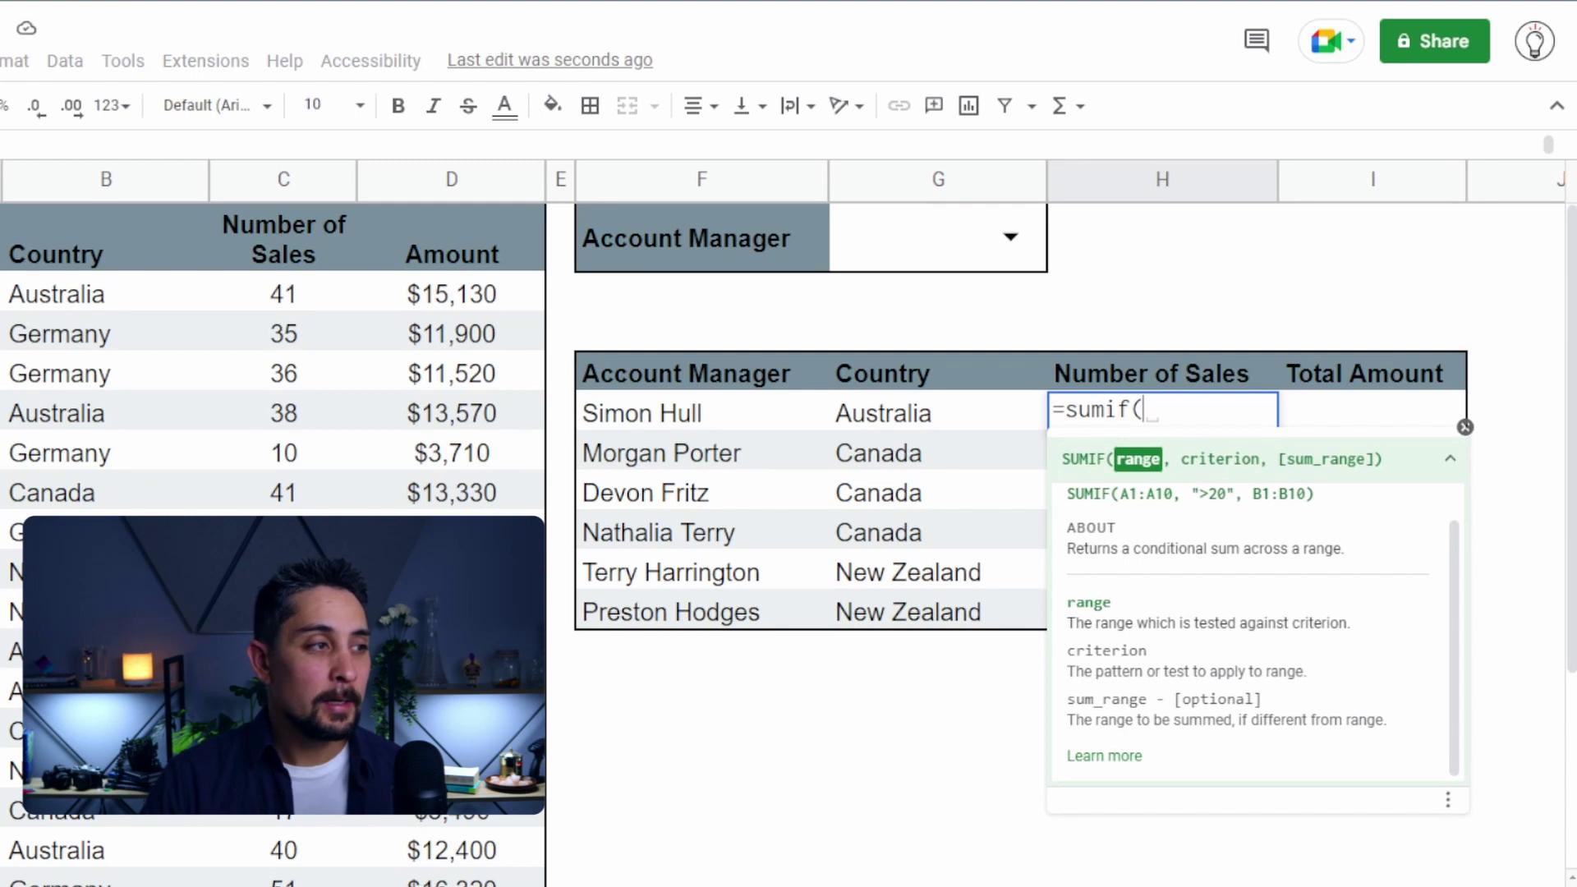
pyautogui.write('A2:A5')
pyautogui.press('BackSpace')
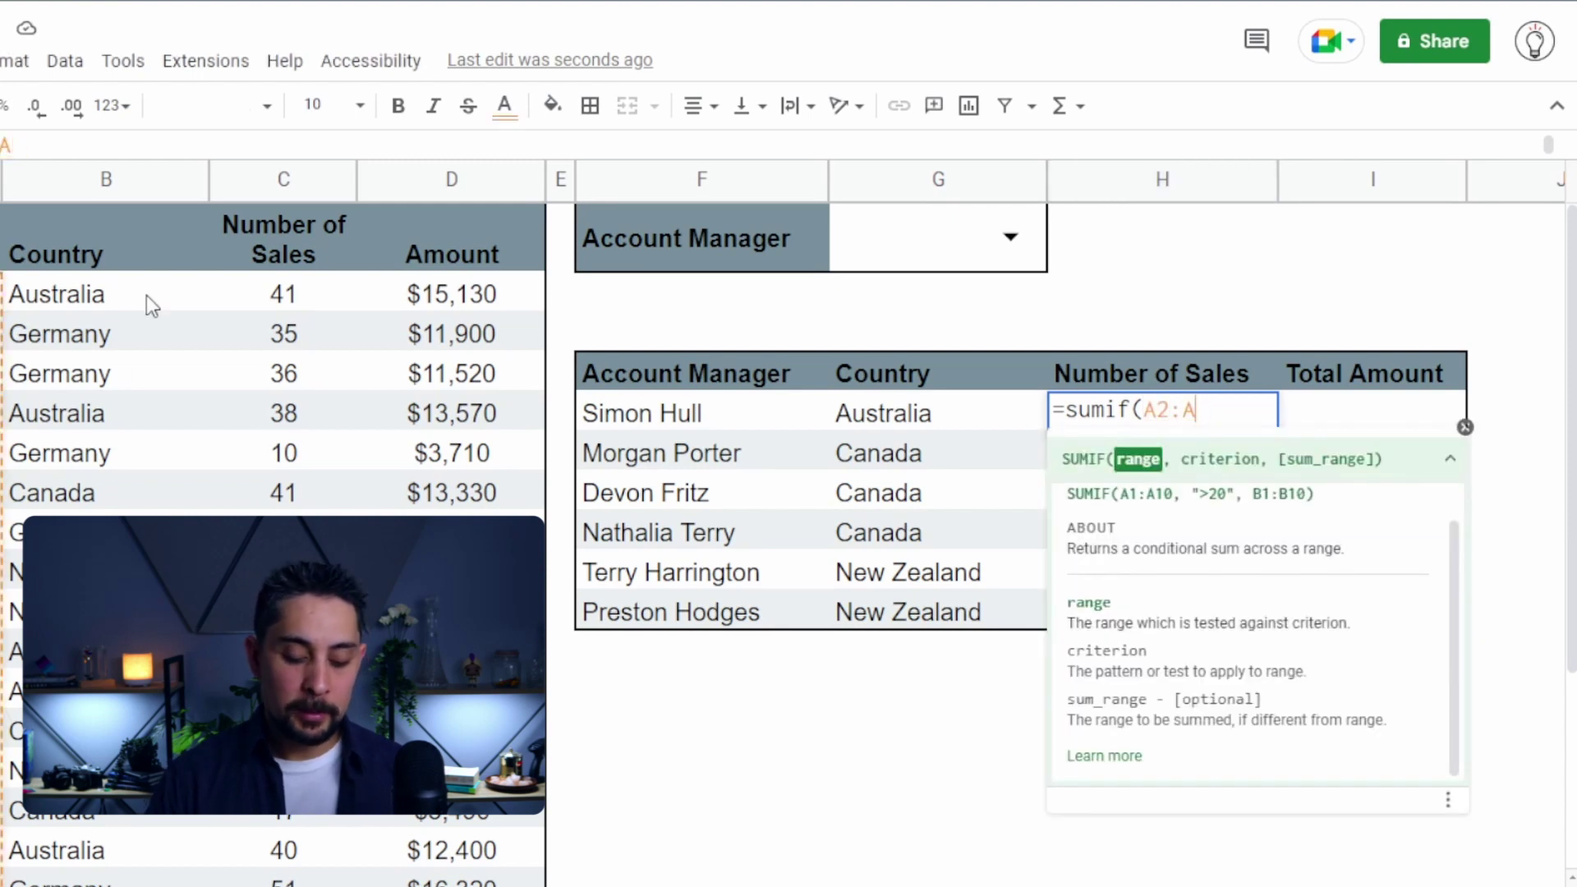
pyautogui.write('&')
pyautogui.moveTo(64, 307); pyautogui.dragTo(12, 421)
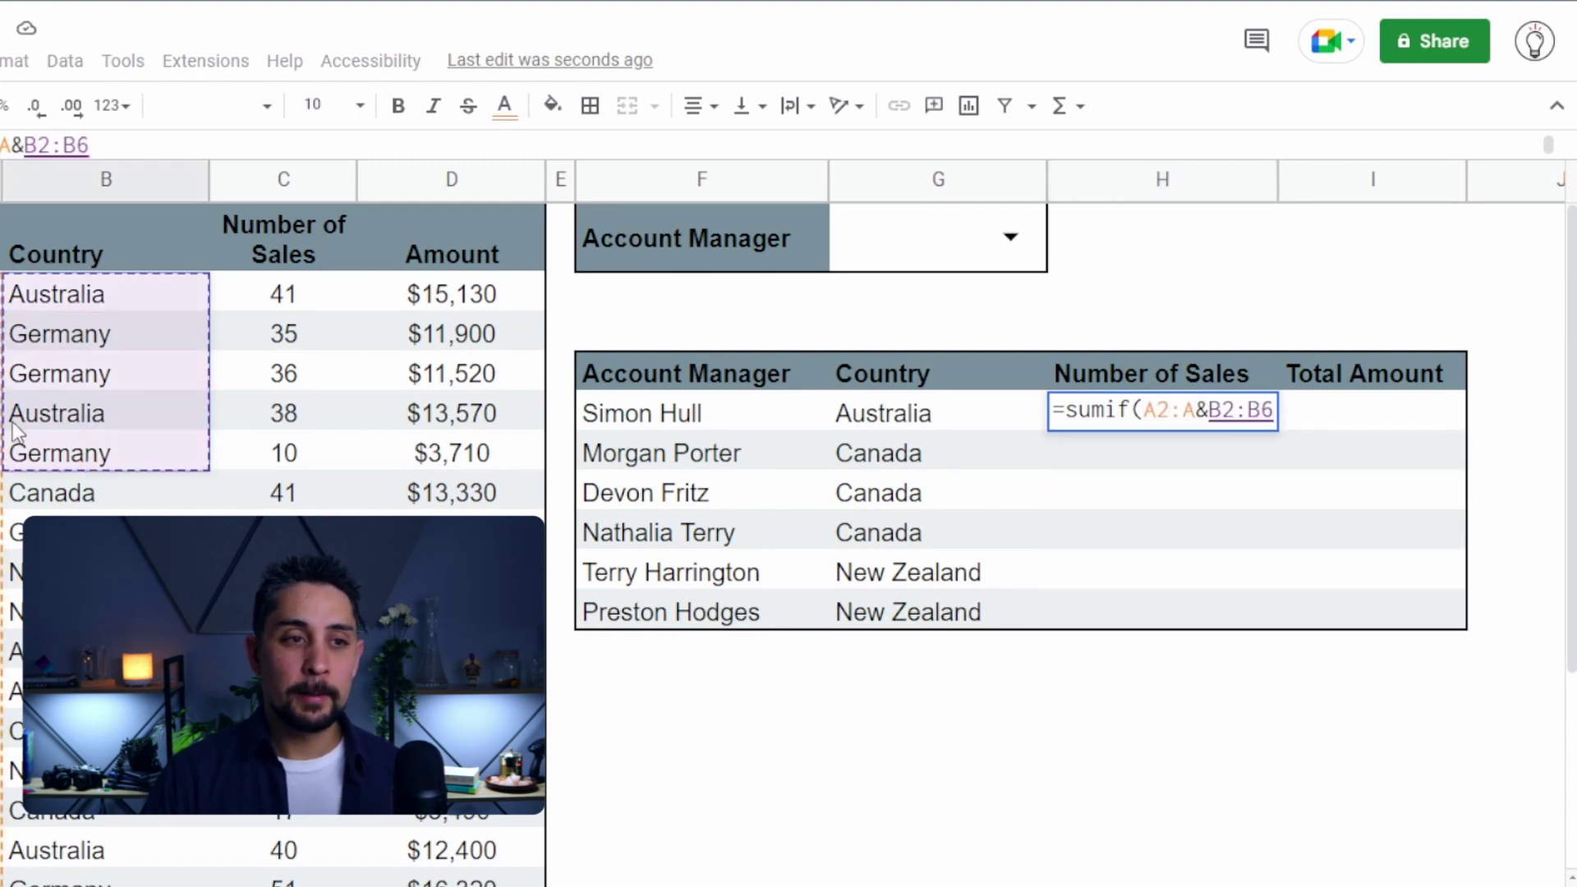
pyautogui.press('BackSpace')
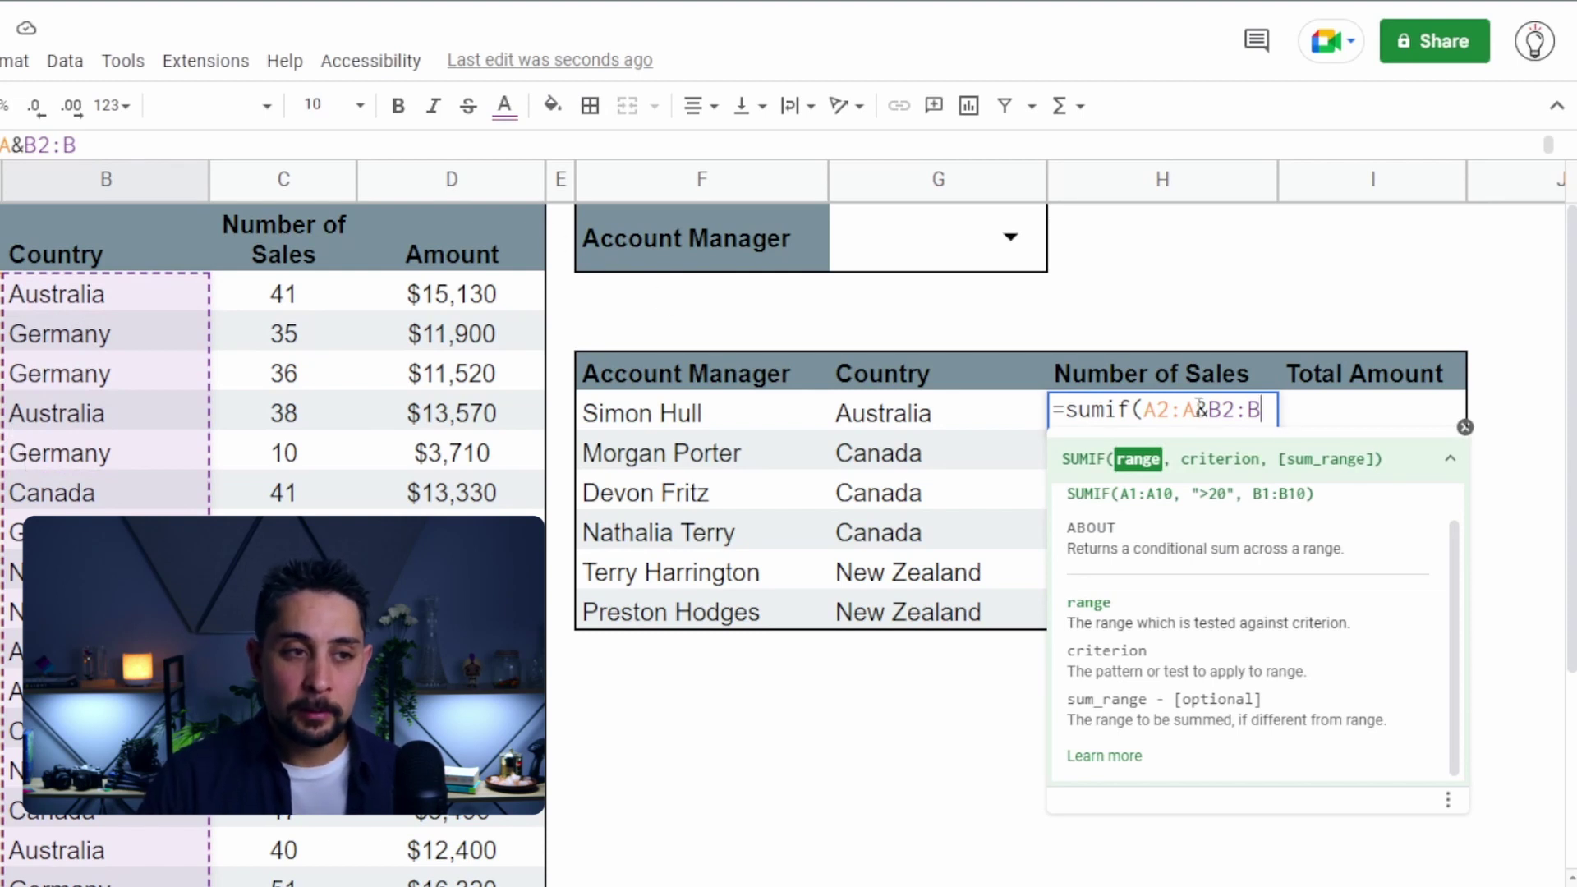
pyautogui.moveTo(1262, 408); pyautogui.dragTo(1141, 411)
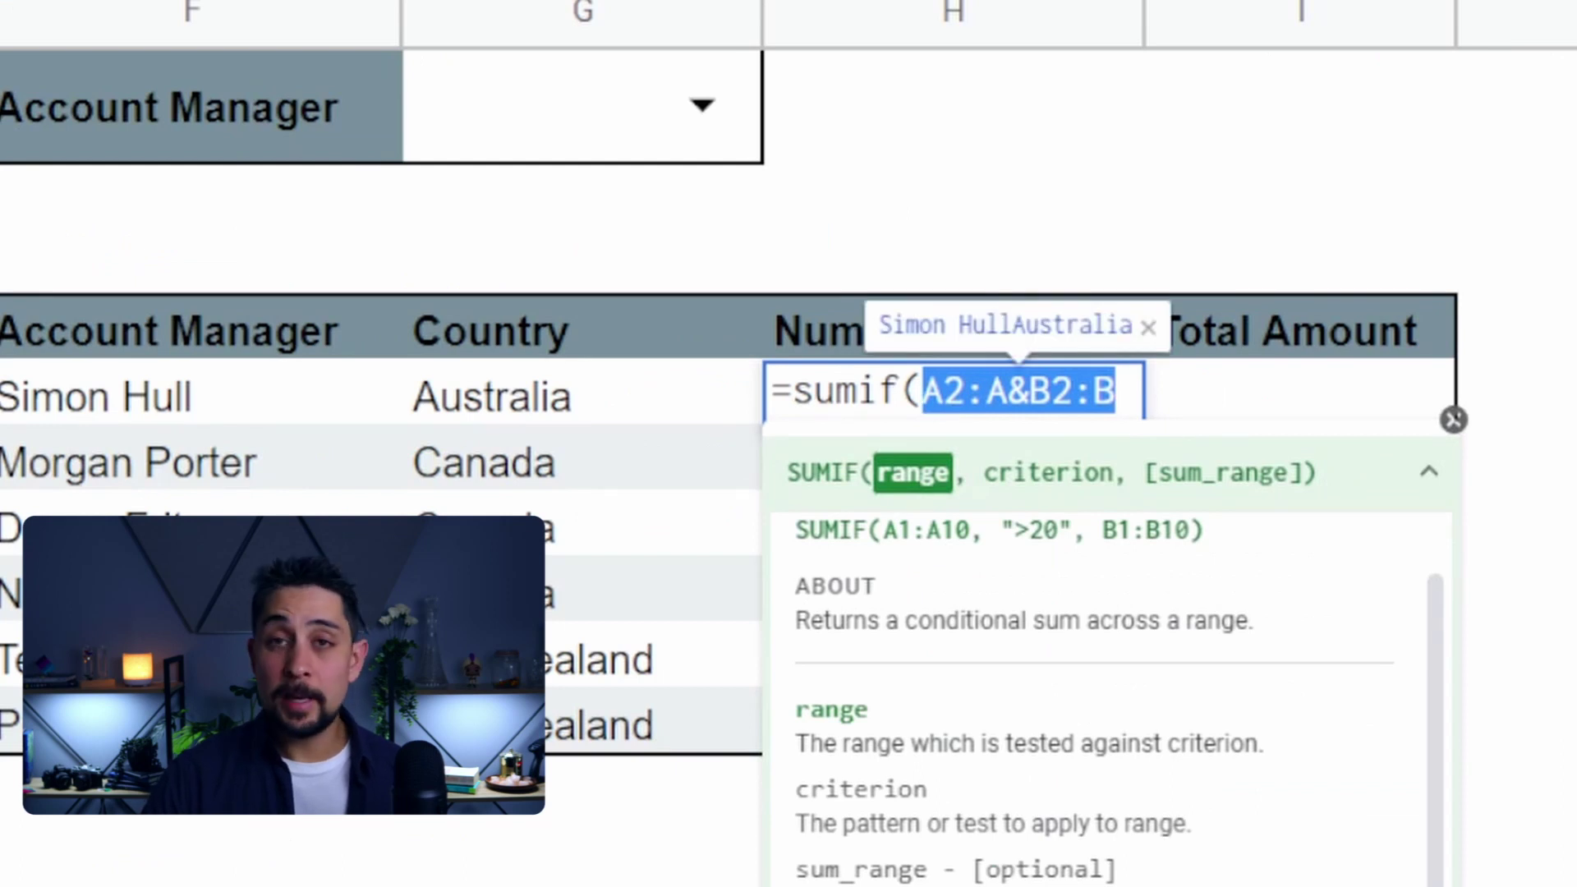
pyautogui.press('End')
pyautogui.write(',')
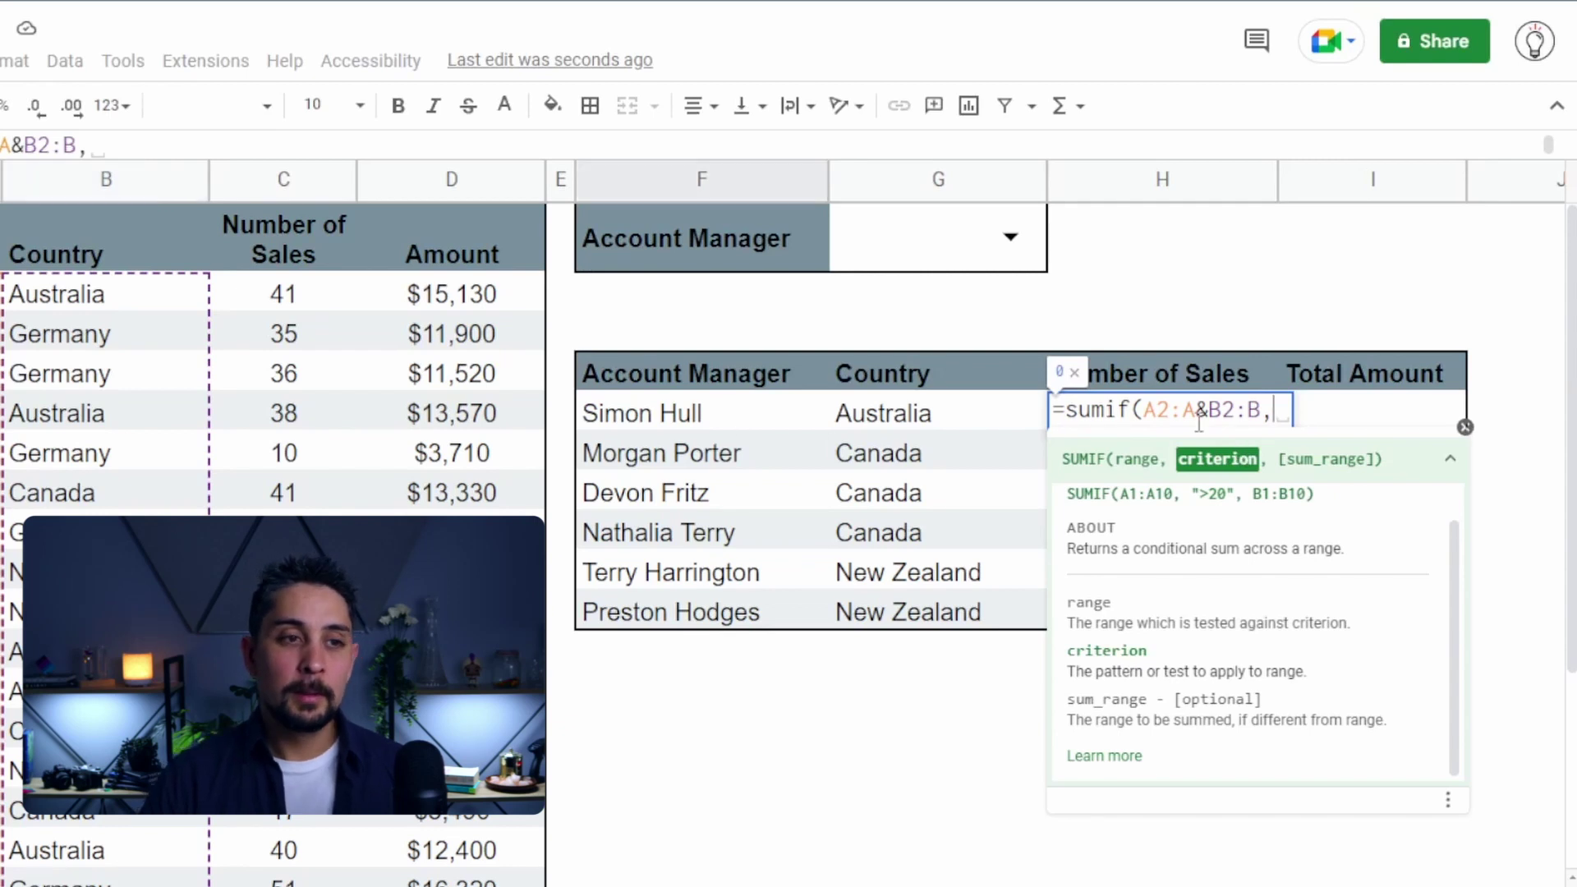
# Complete the SUMIF formula in H5 with the combined criterion F5&G5 and the sum range C2:C.
pyautogui.click(687, 410)
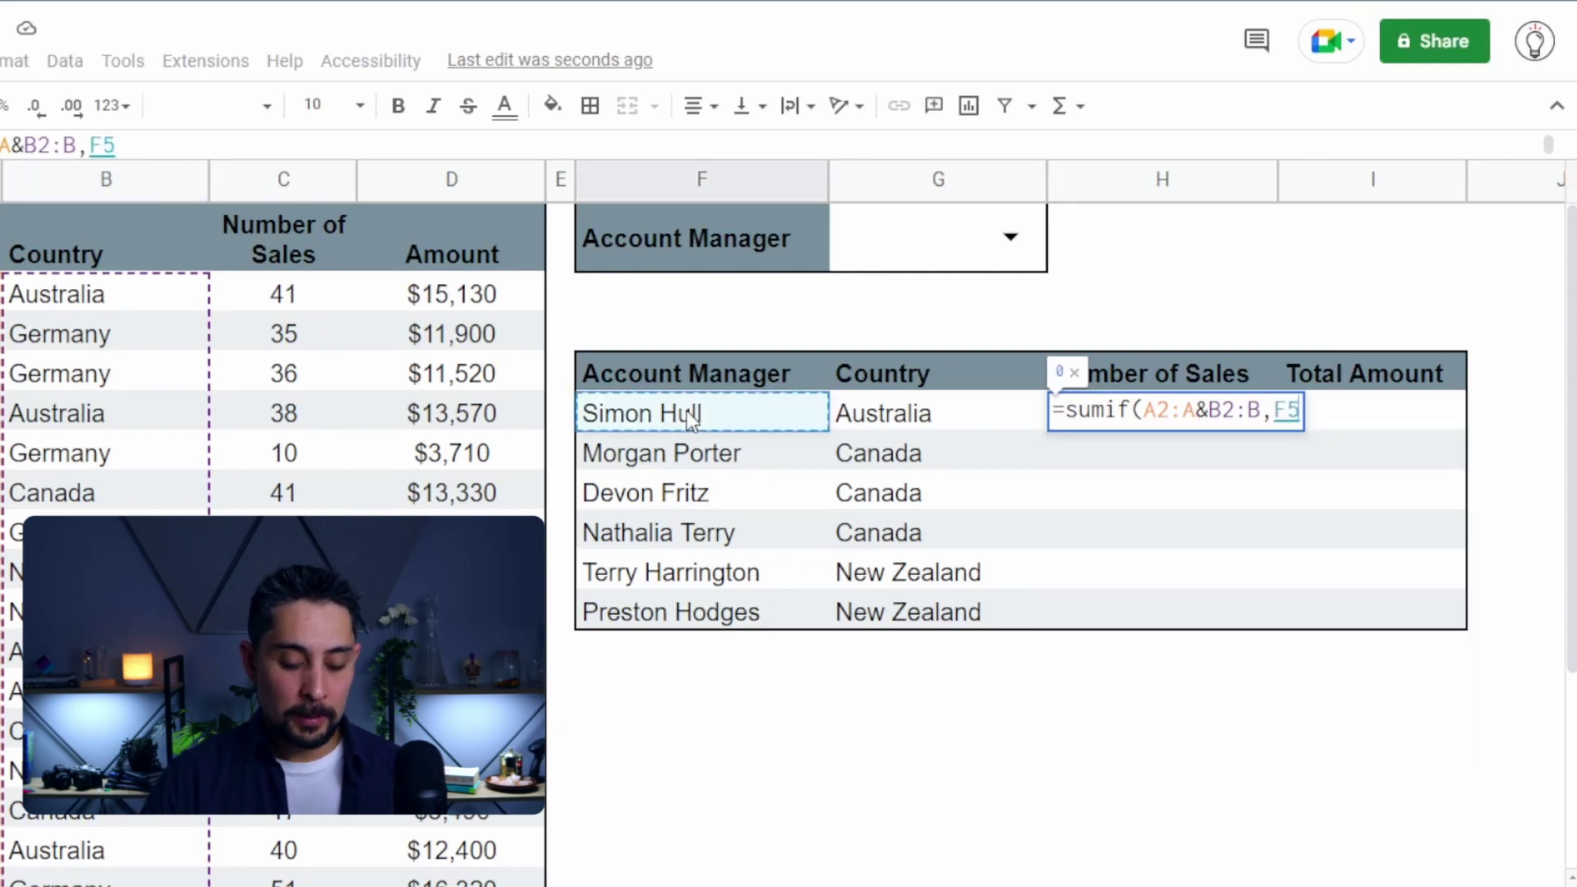
pyautogui.write('&')
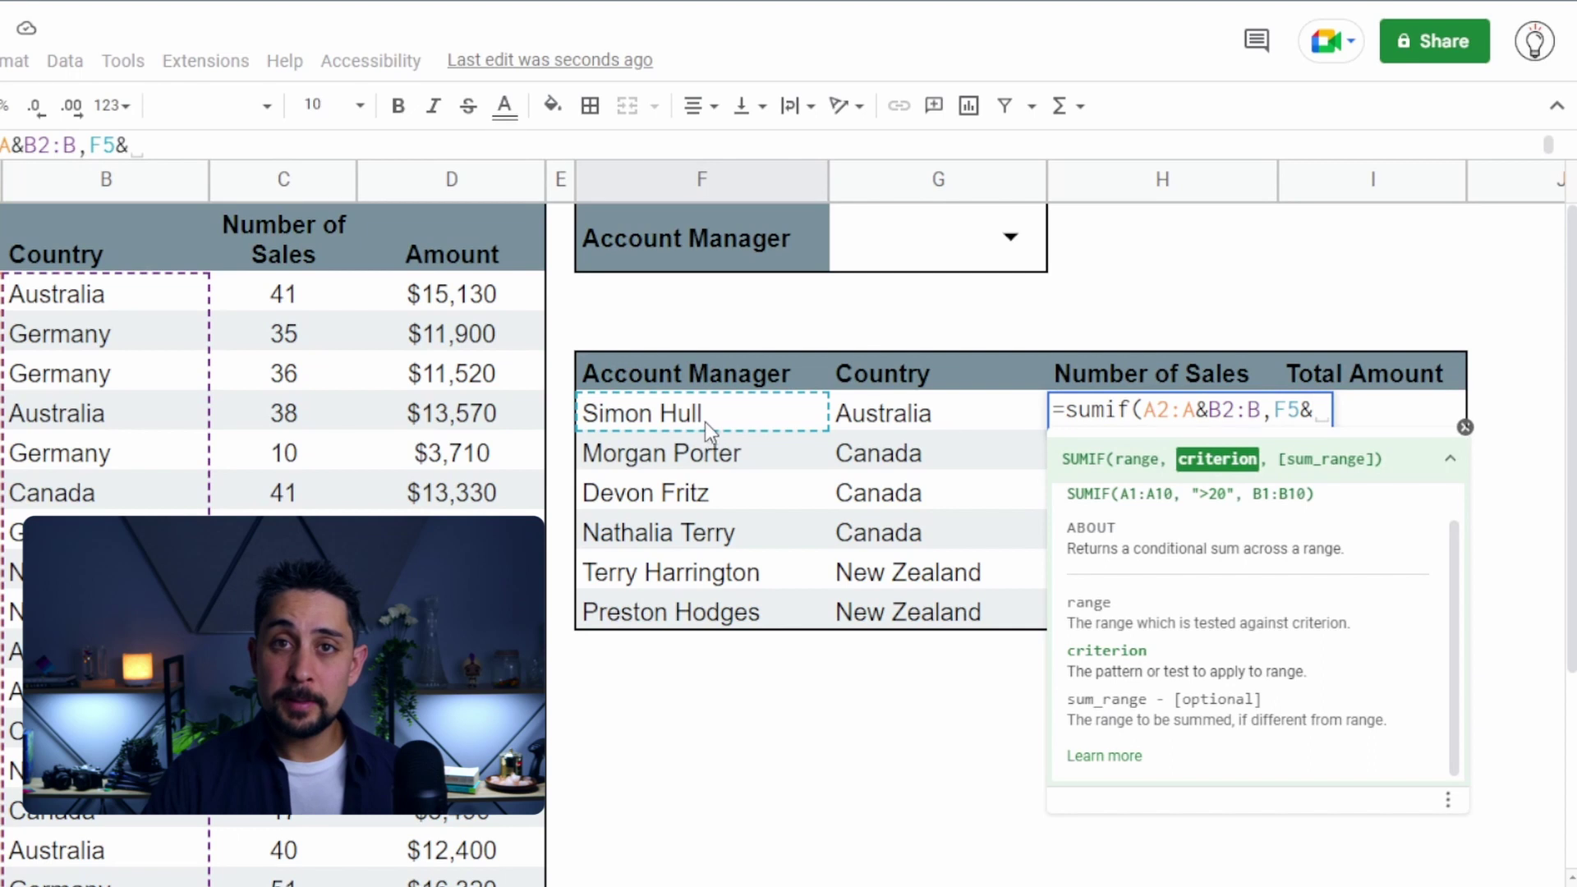
pyautogui.click(865, 420)
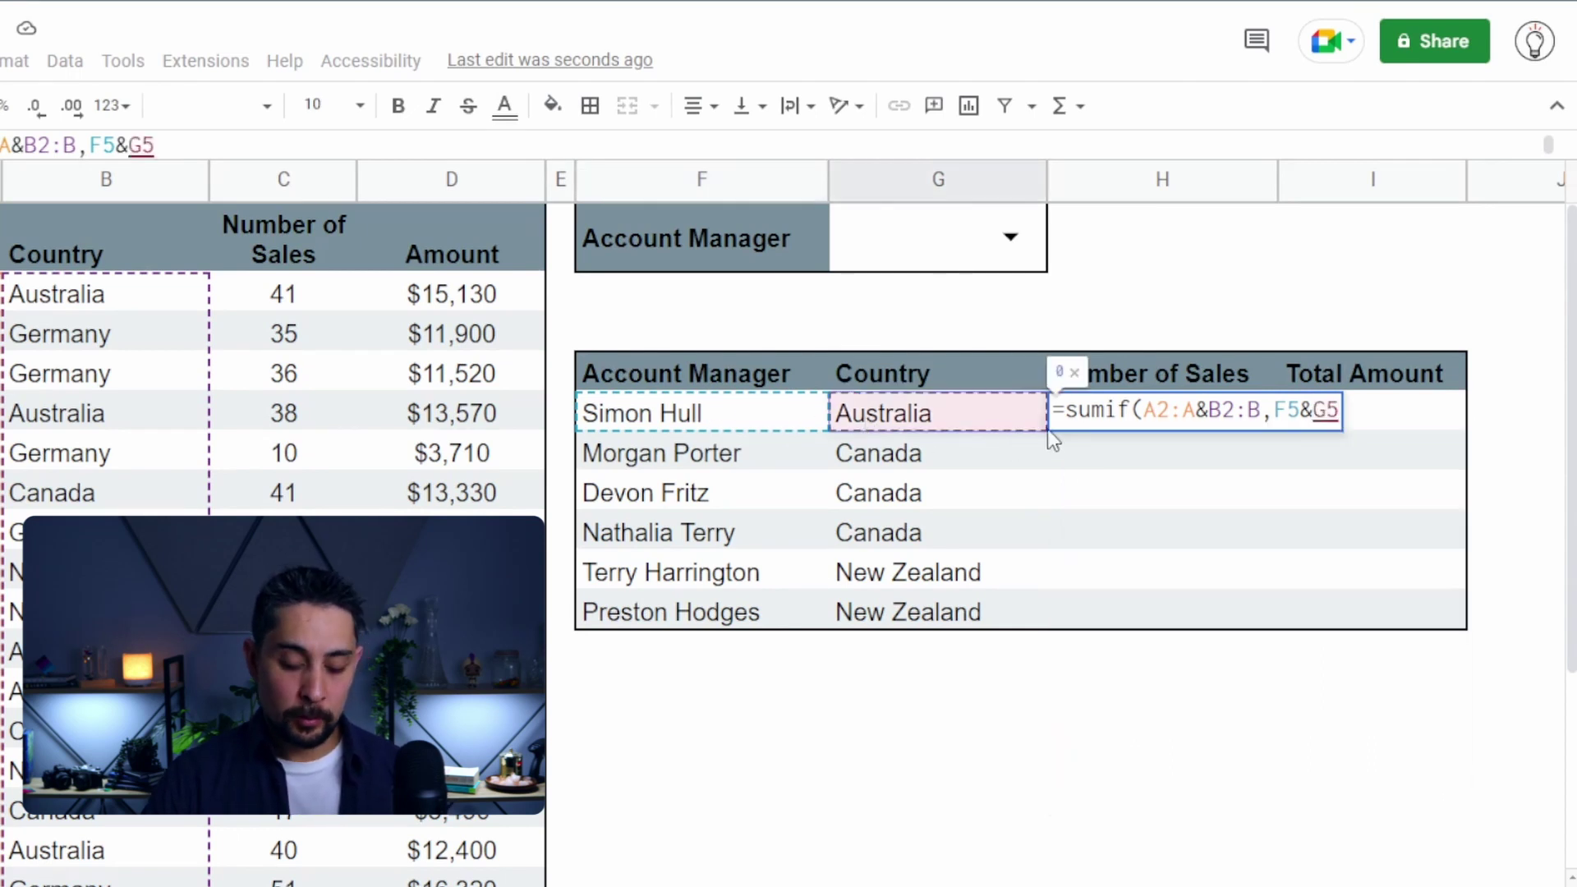
pyautogui.write(',')
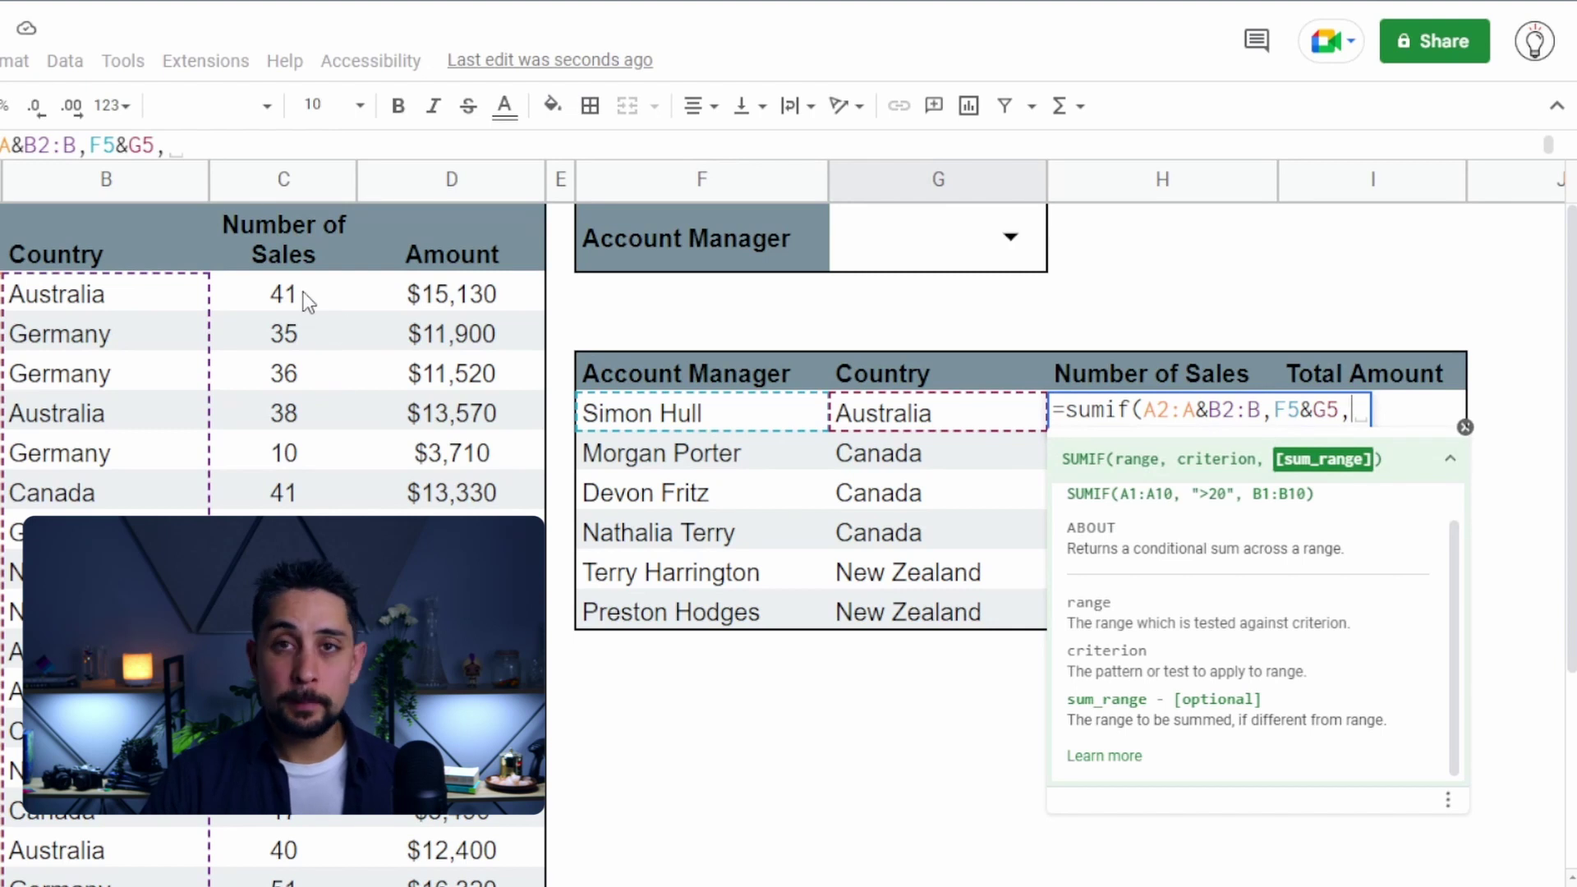
pyautogui.moveTo(303, 294); pyautogui.dragTo(295, 353)
pyautogui.press('BackSpace')
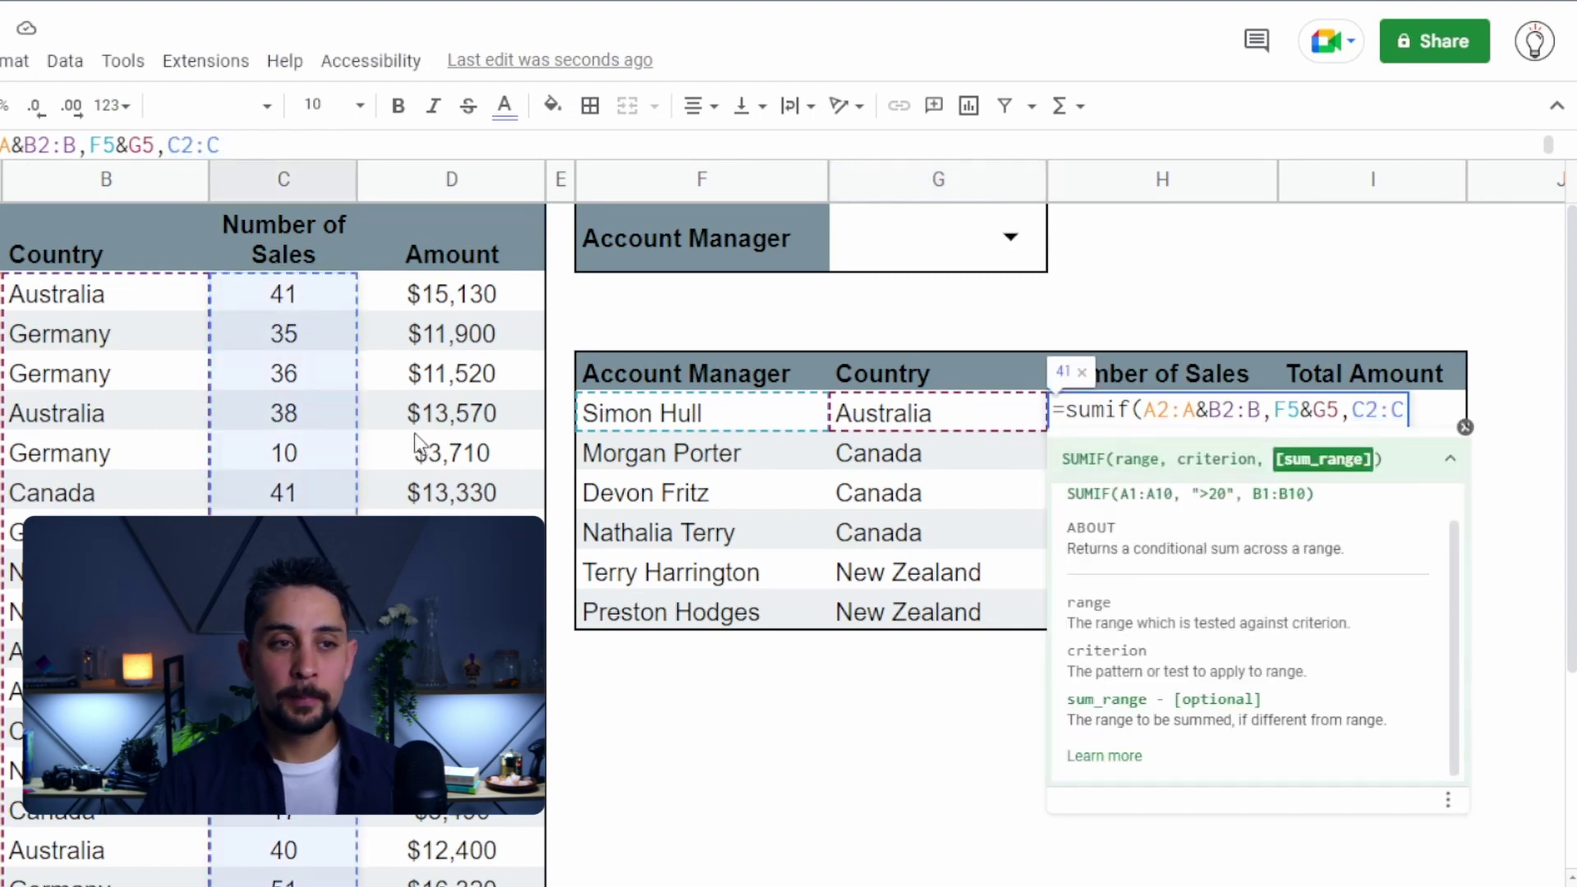
pyautogui.press('Return')
# Wrap the SUMIF formula in H5 in an ArrayFormula.
pyautogui.press('Up')
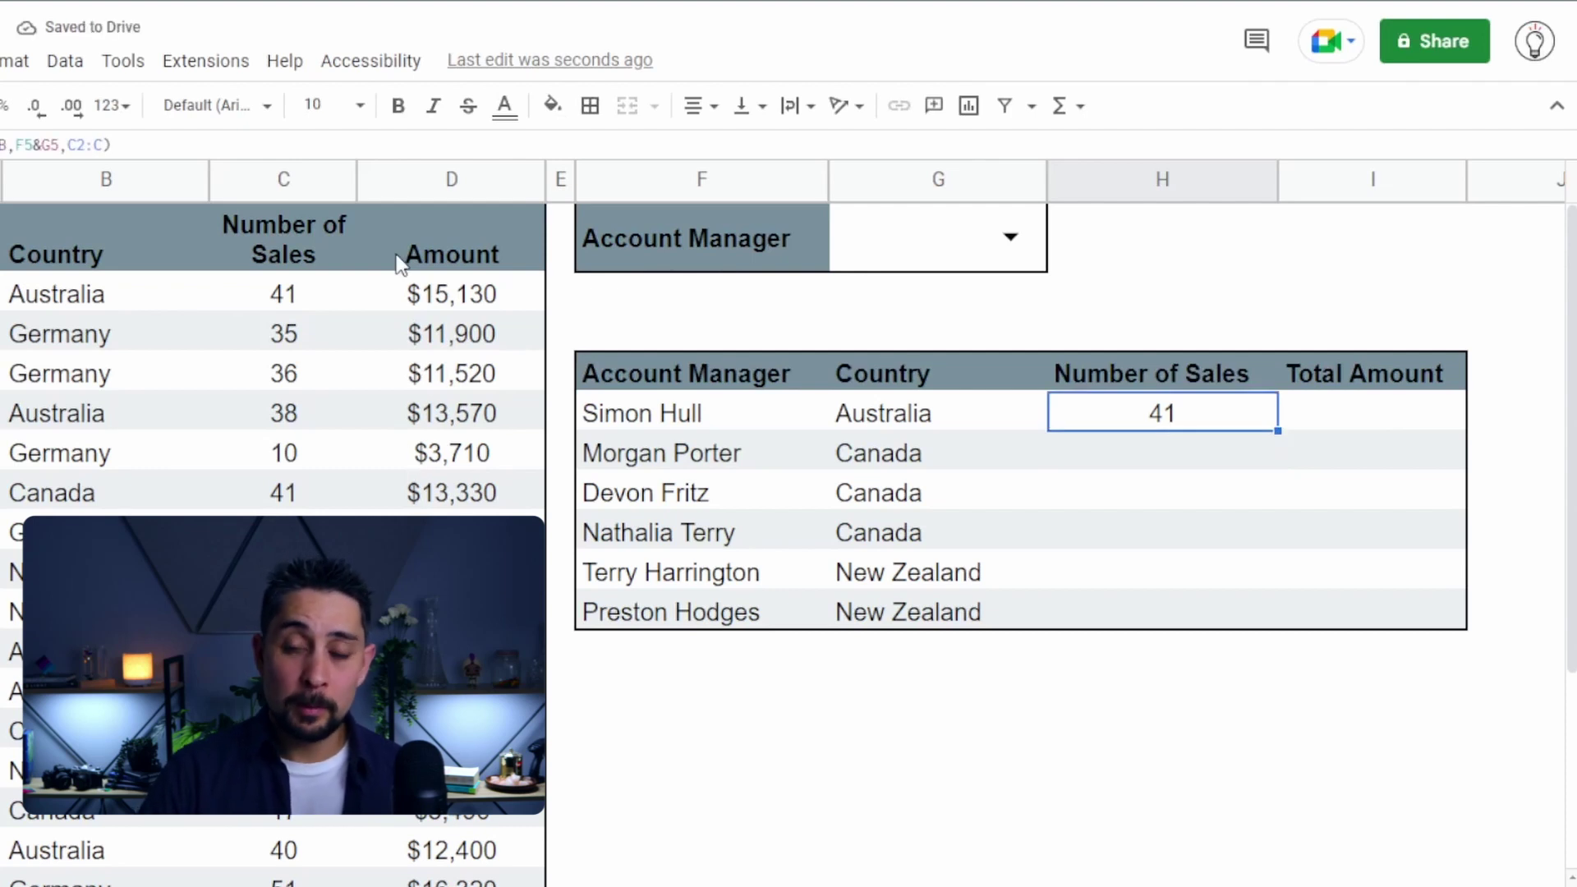
pyautogui.press('F2')
pyautogui.hotkey('ctrl', 'shift', 'Return')
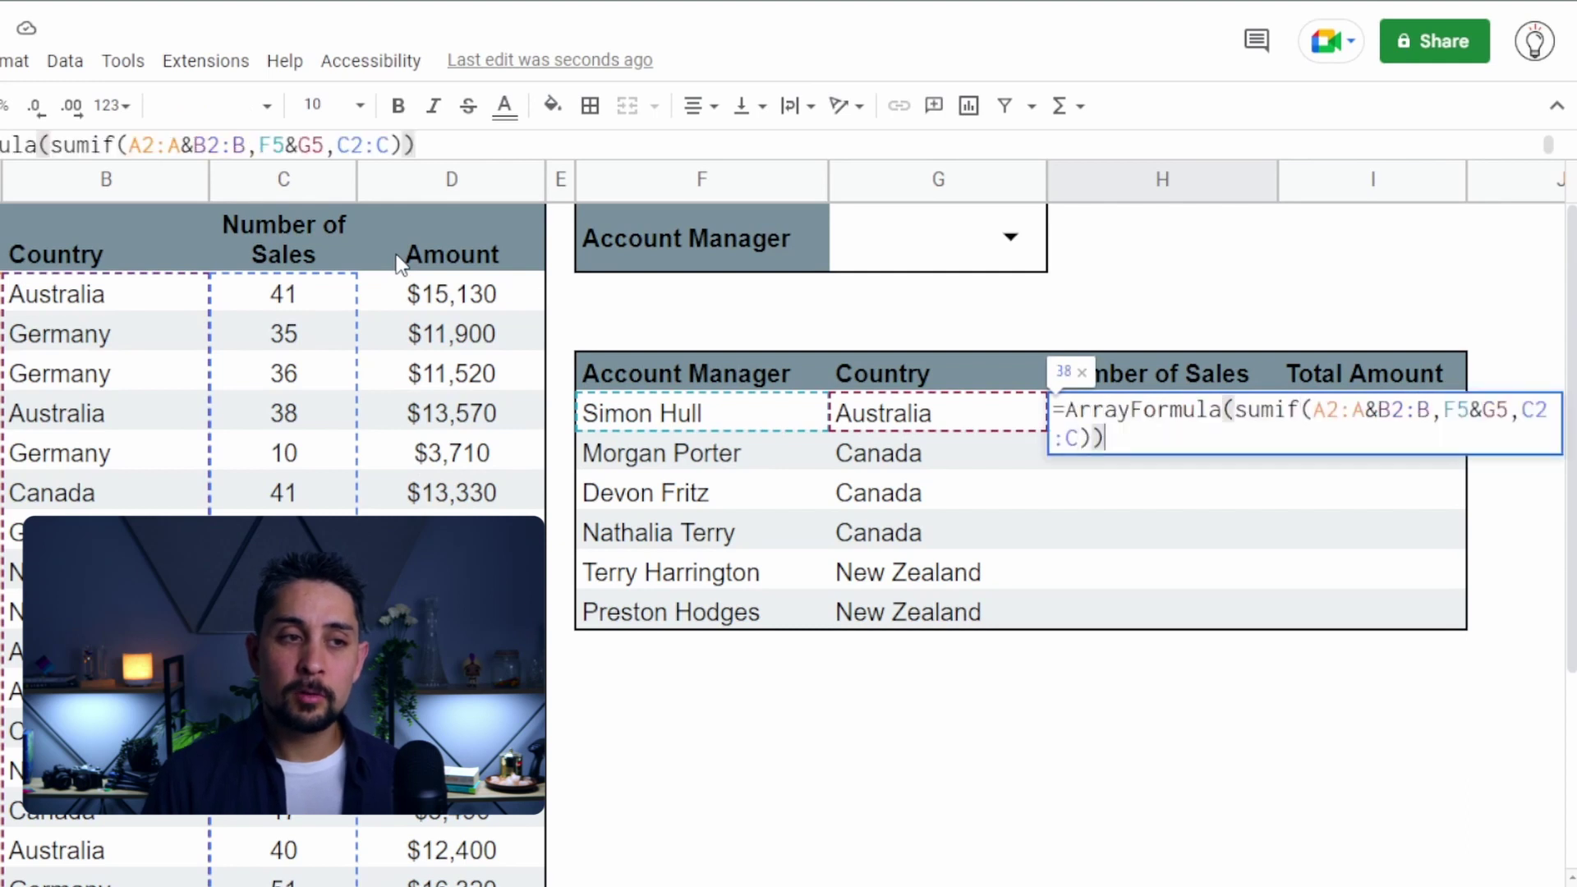
pyautogui.press('Return')
pyautogui.press('Up')
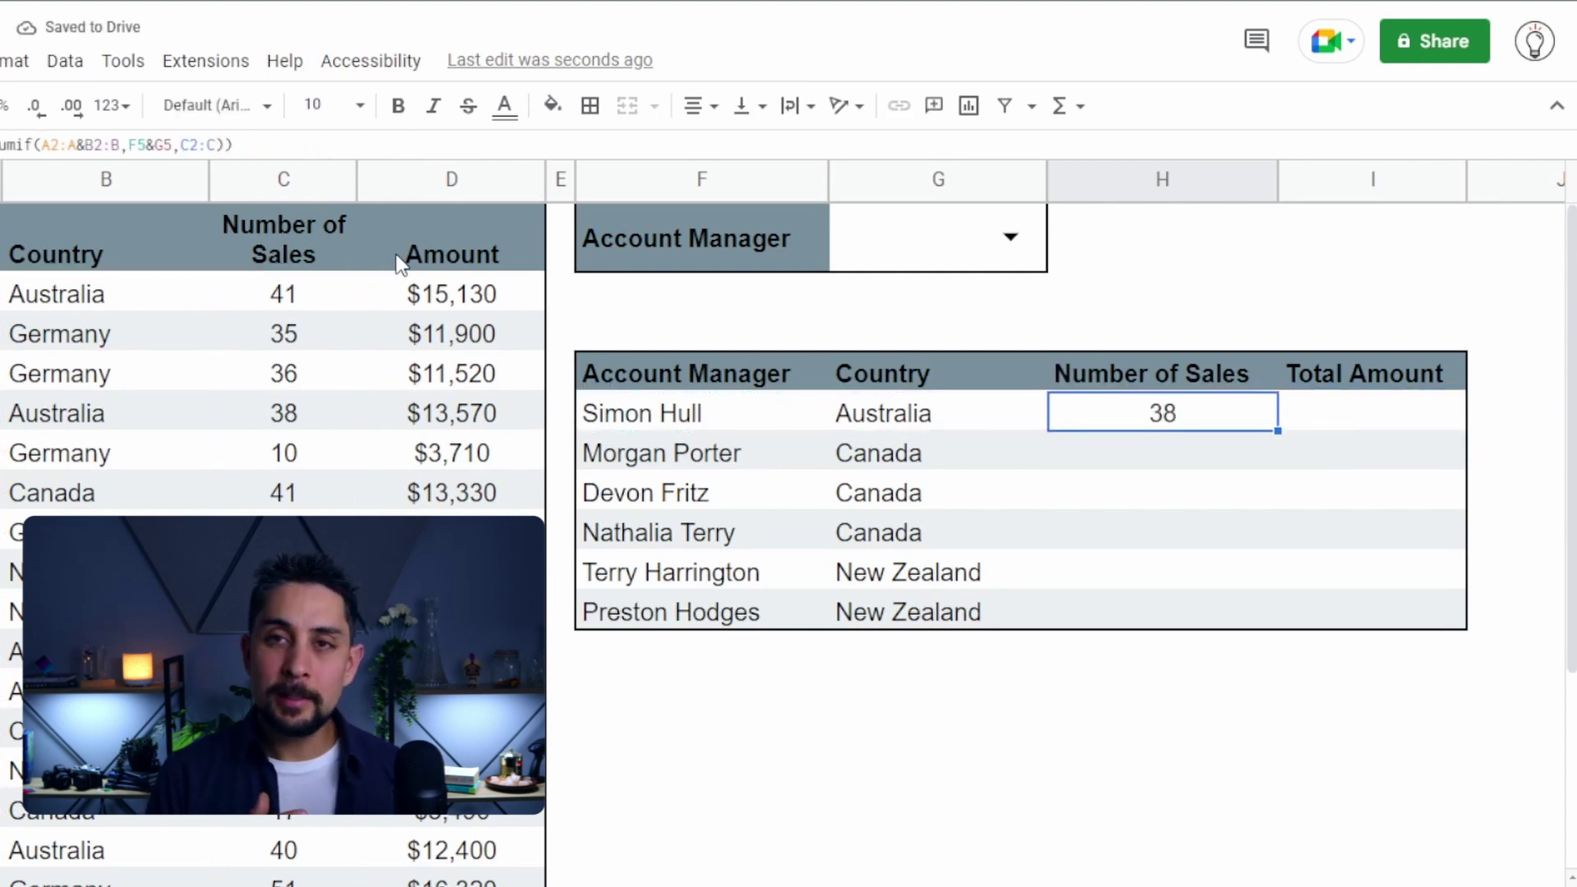
# Add an IF inside H5's ArrayFormula, before the SUMIF, that returns blank where F5:F="".
pyautogui.press('Return')
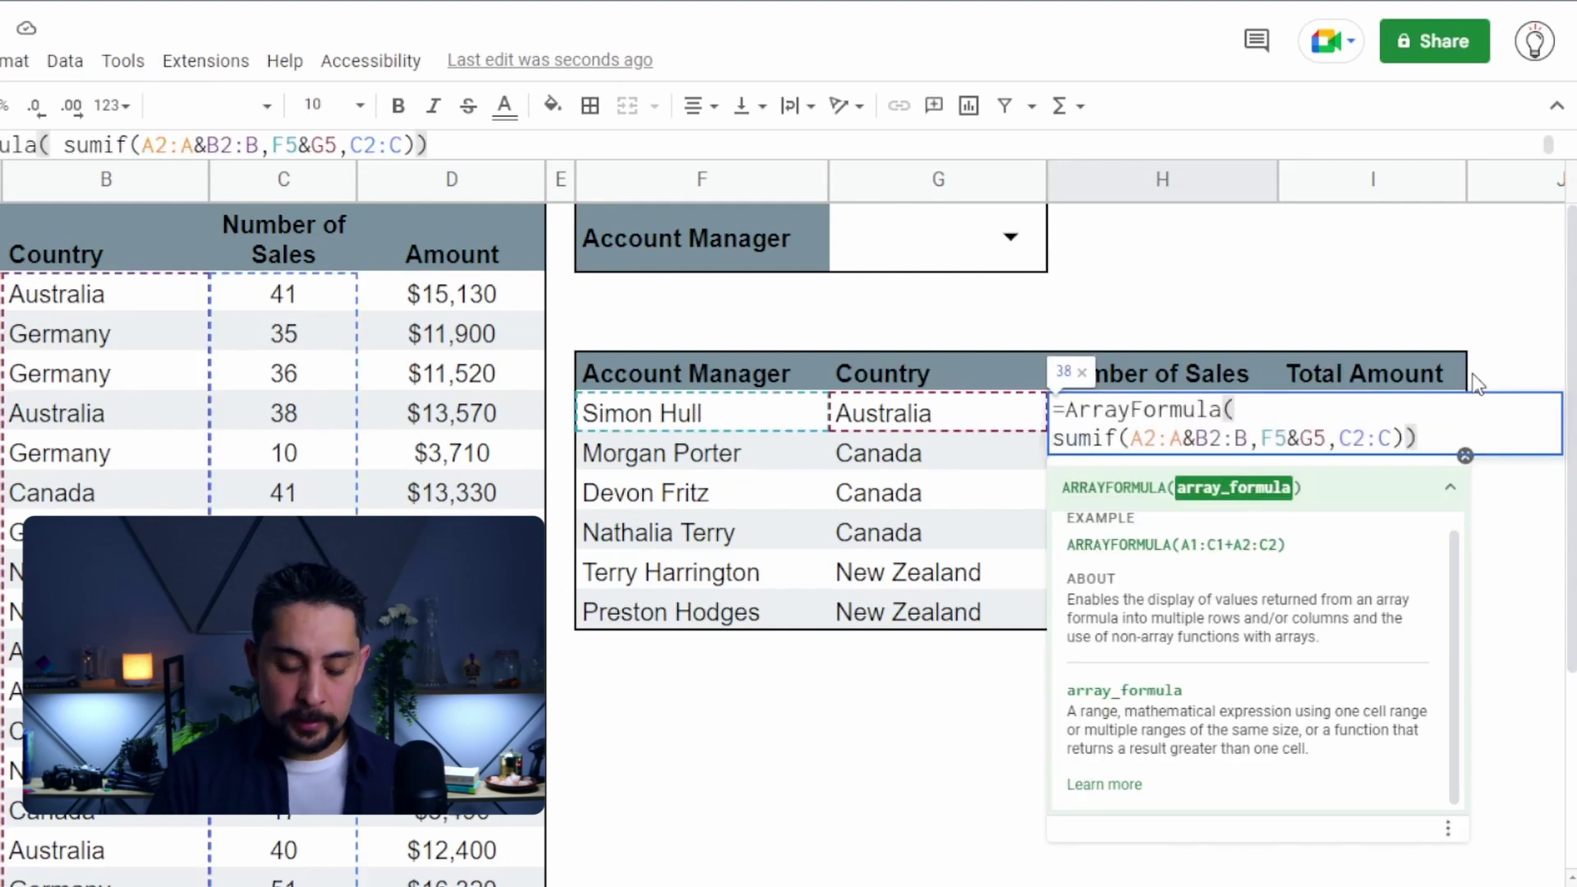
pyautogui.write('if(F5:F')
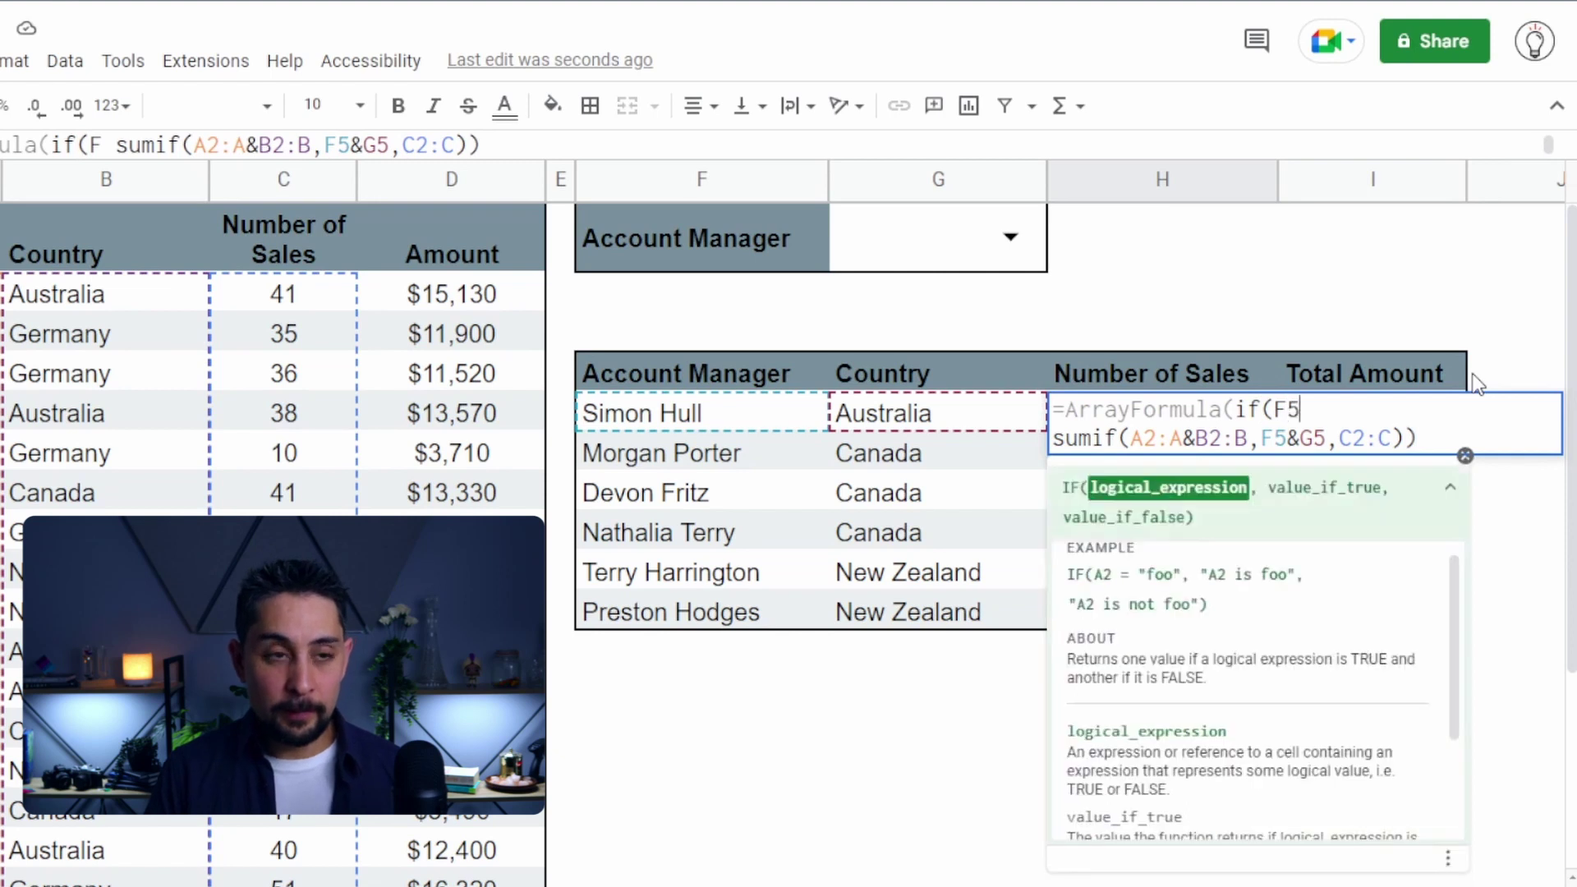
pyautogui.write('="",,')
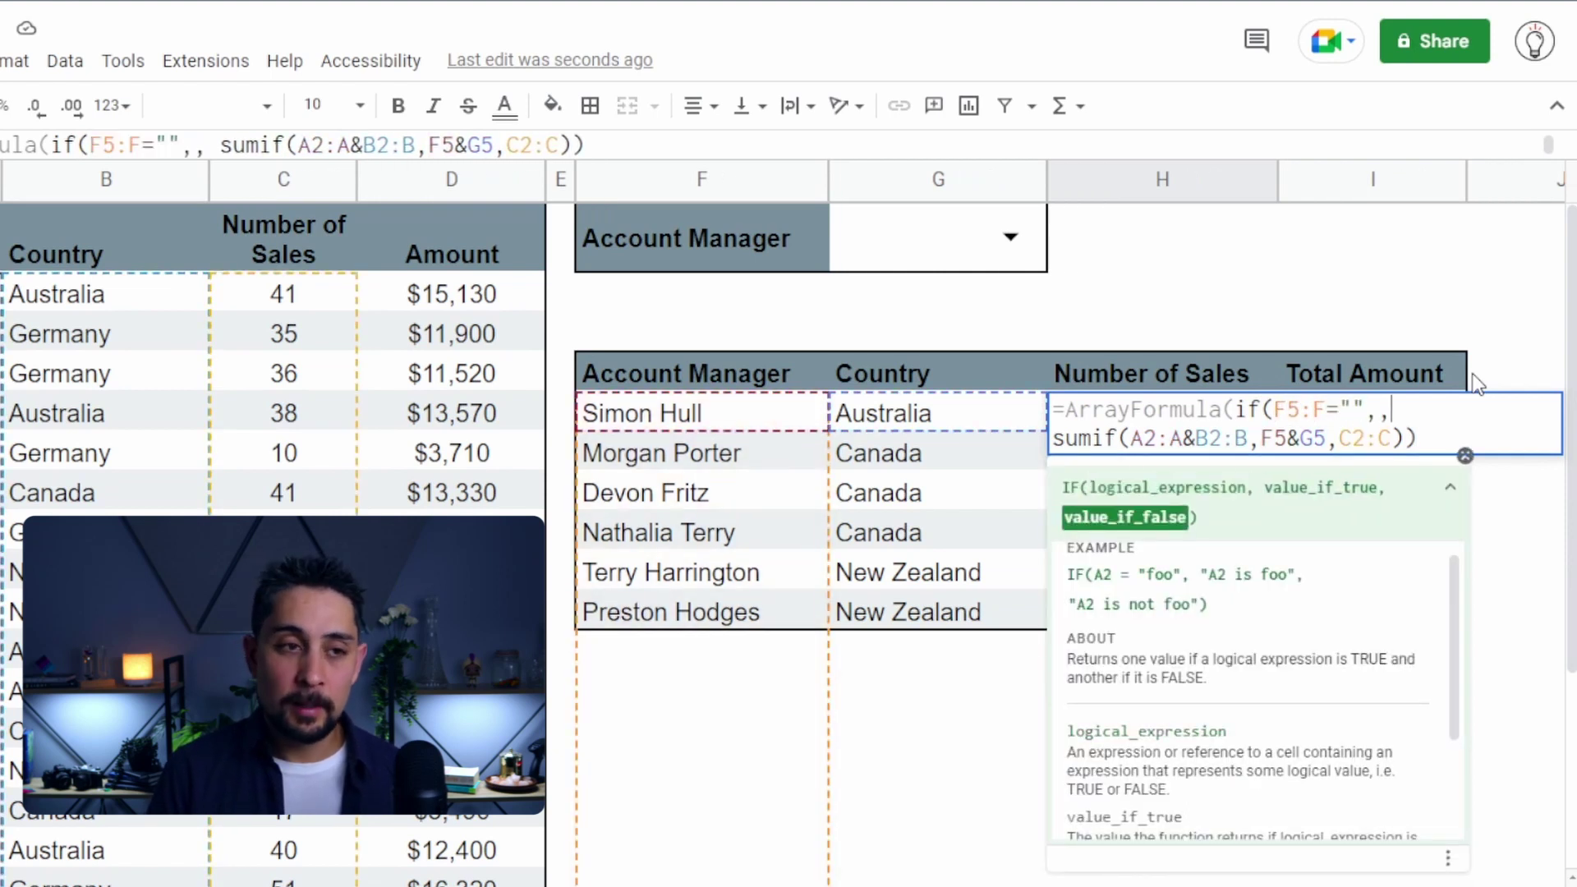
# Extend the SUMIF criterion in H5 to the open-ended ranges F5:F&G5:G and enter the formula.
pyautogui.click(1285, 441)
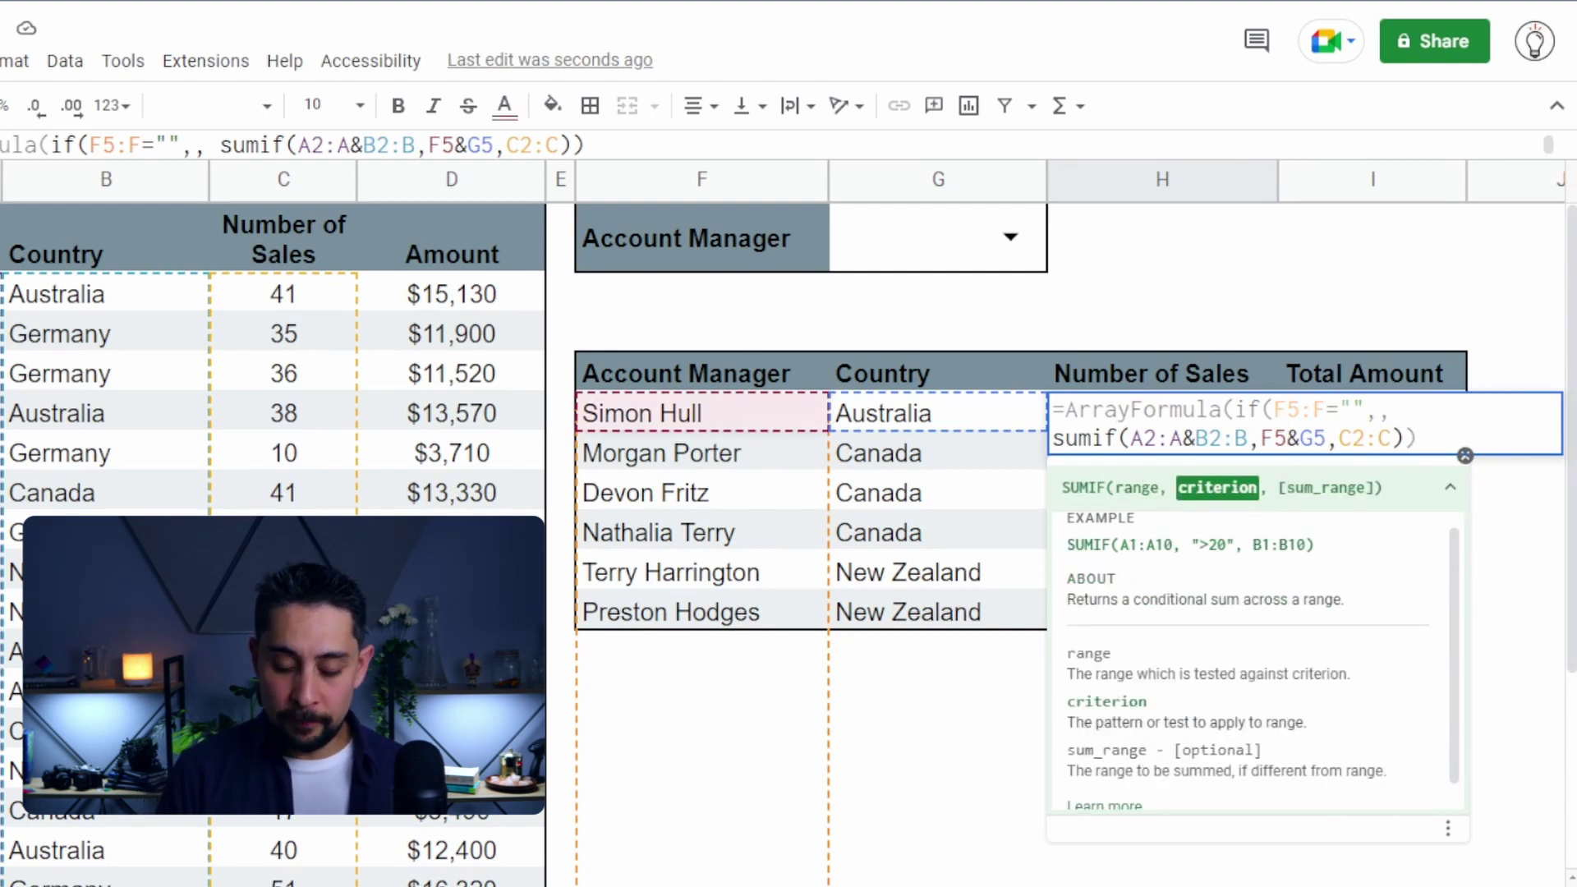
pyautogui.write(':F')
pyautogui.press('Right')
pyautogui.press('Right')
pyautogui.press('Right')
pyautogui.write(':G')
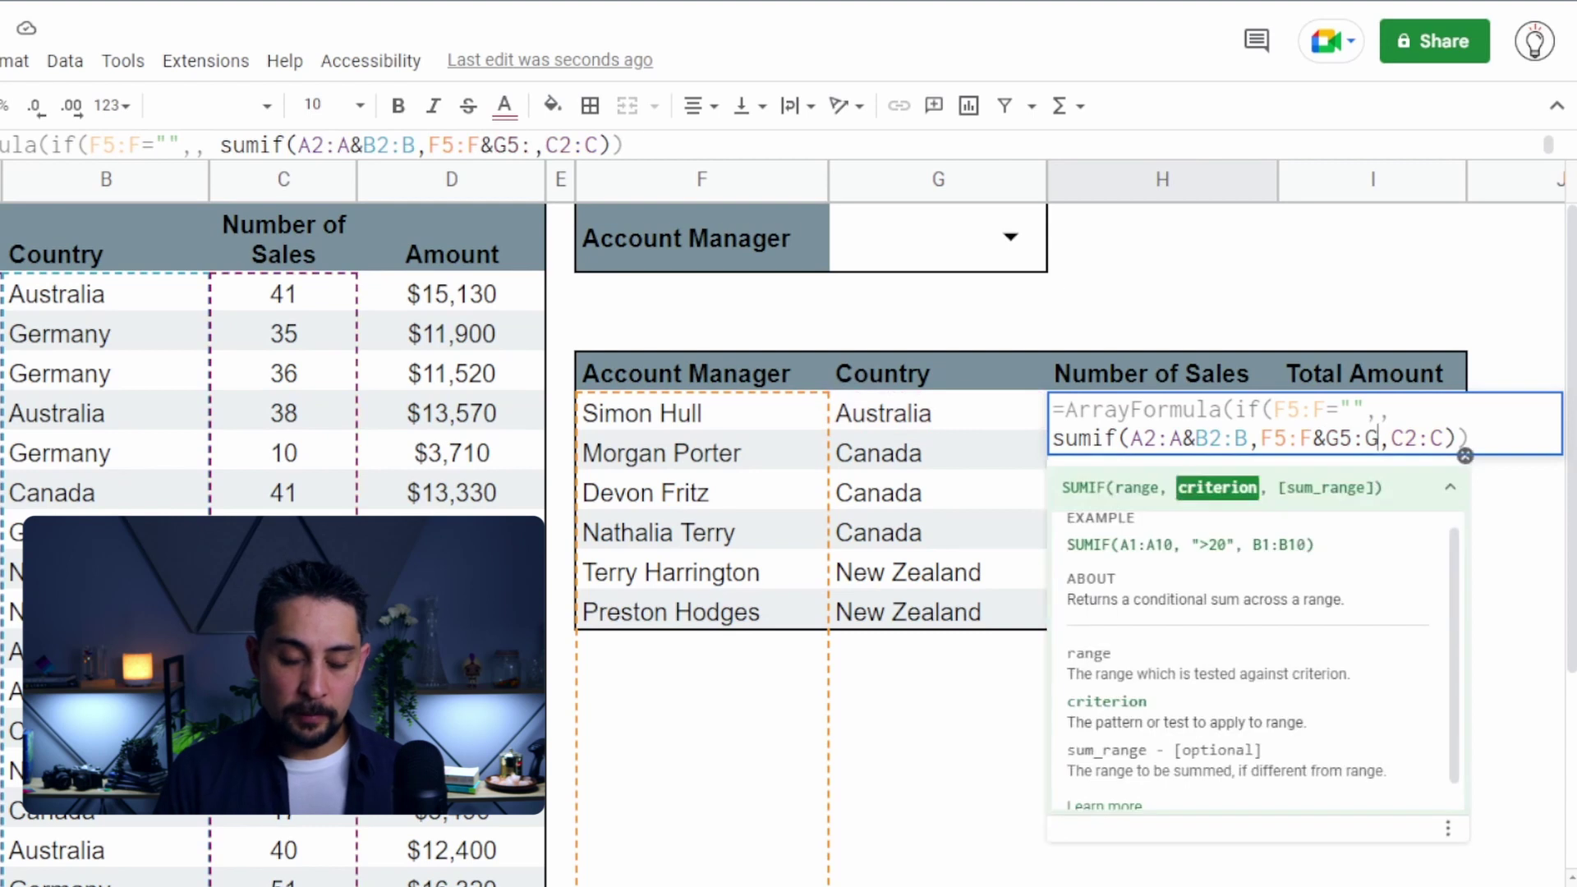
pyautogui.press('Return')
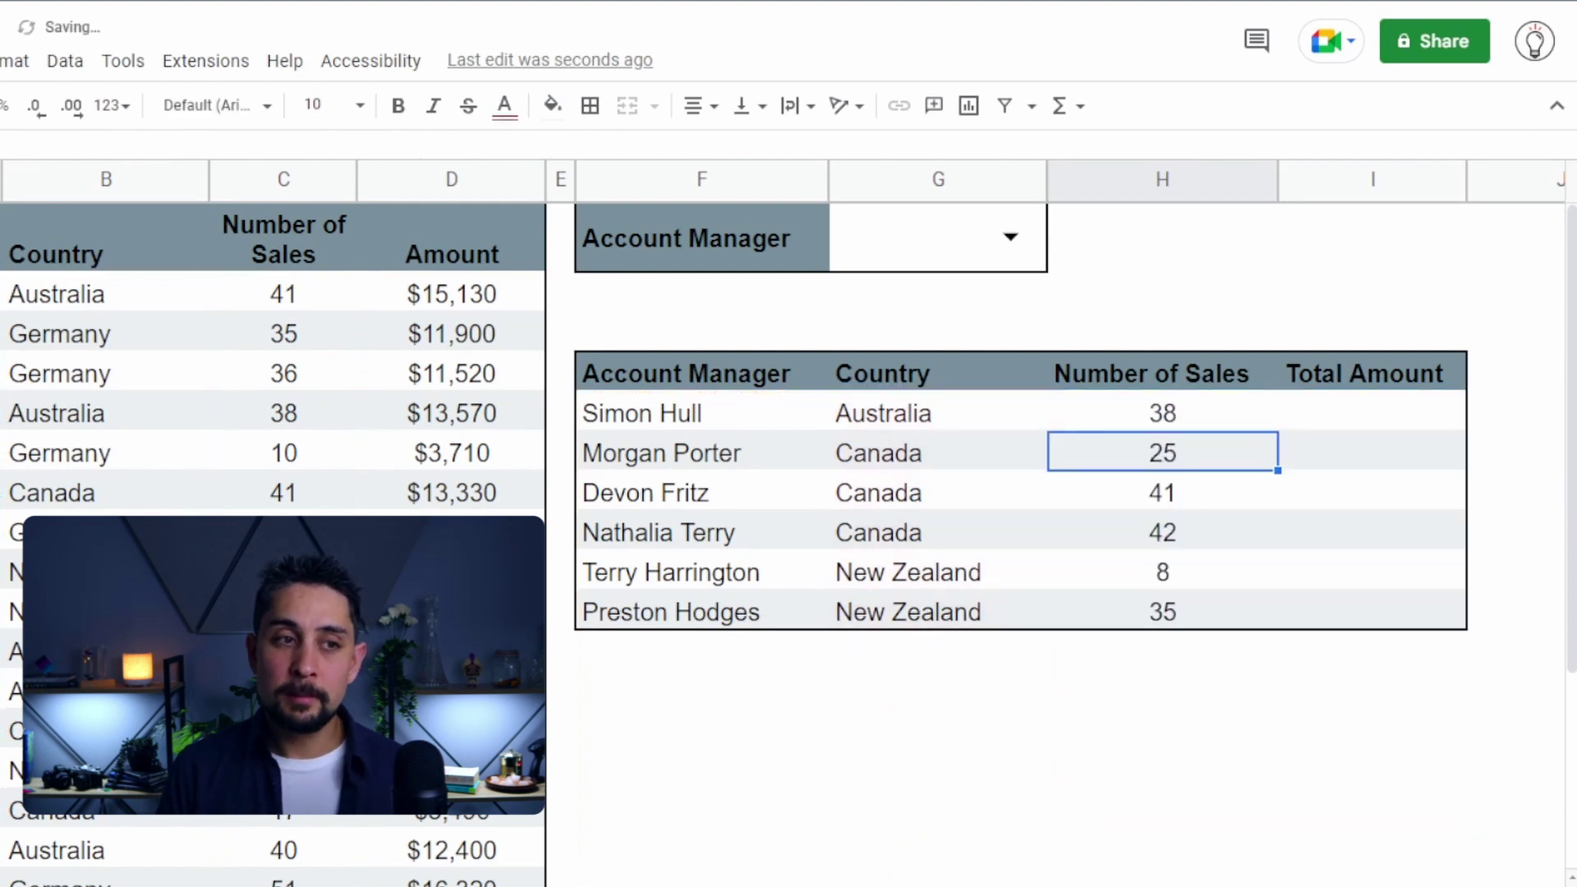
# Lock only the column of the IF test range in H5's formula, making it $F5:$F.
pyautogui.click(1162, 413)
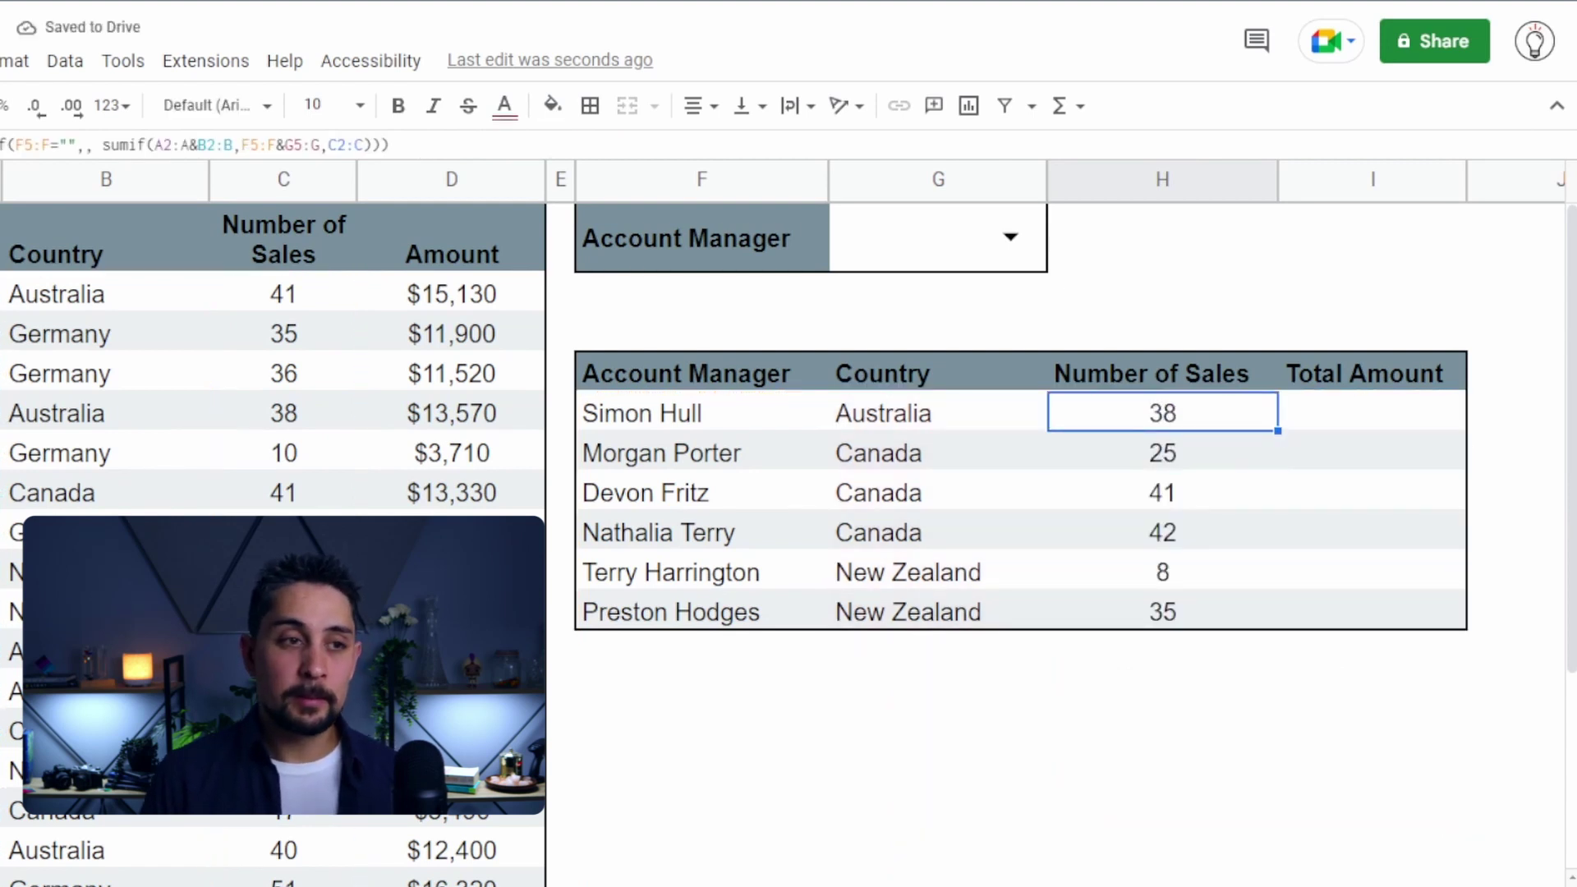
pyautogui.press('F2')
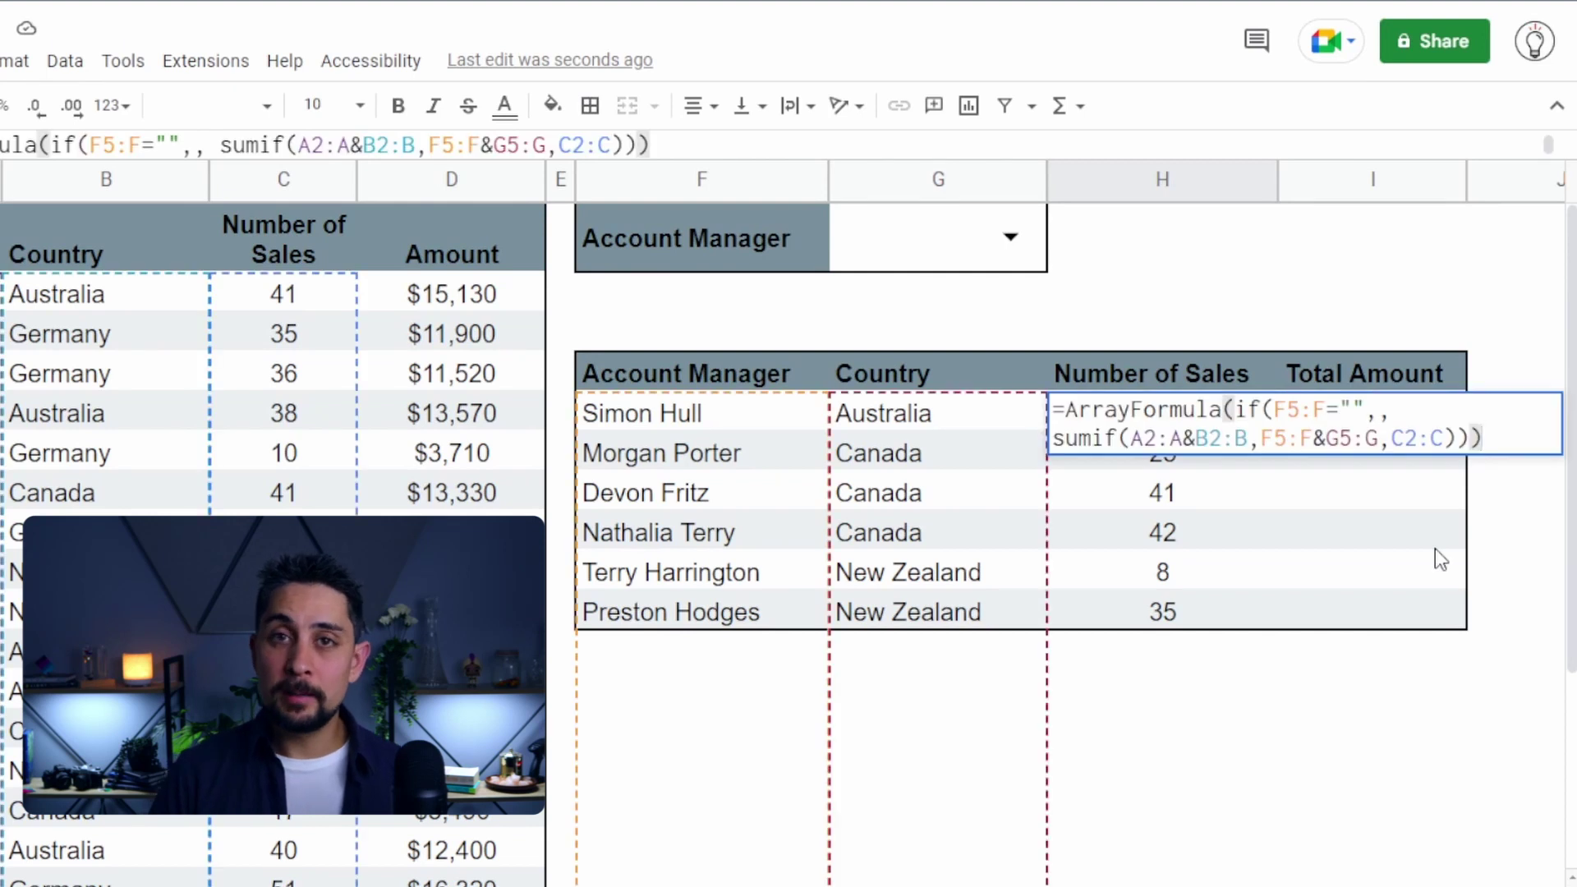
pyautogui.press('Left')
pyautogui.press('Left')
pyautogui.press('Left')
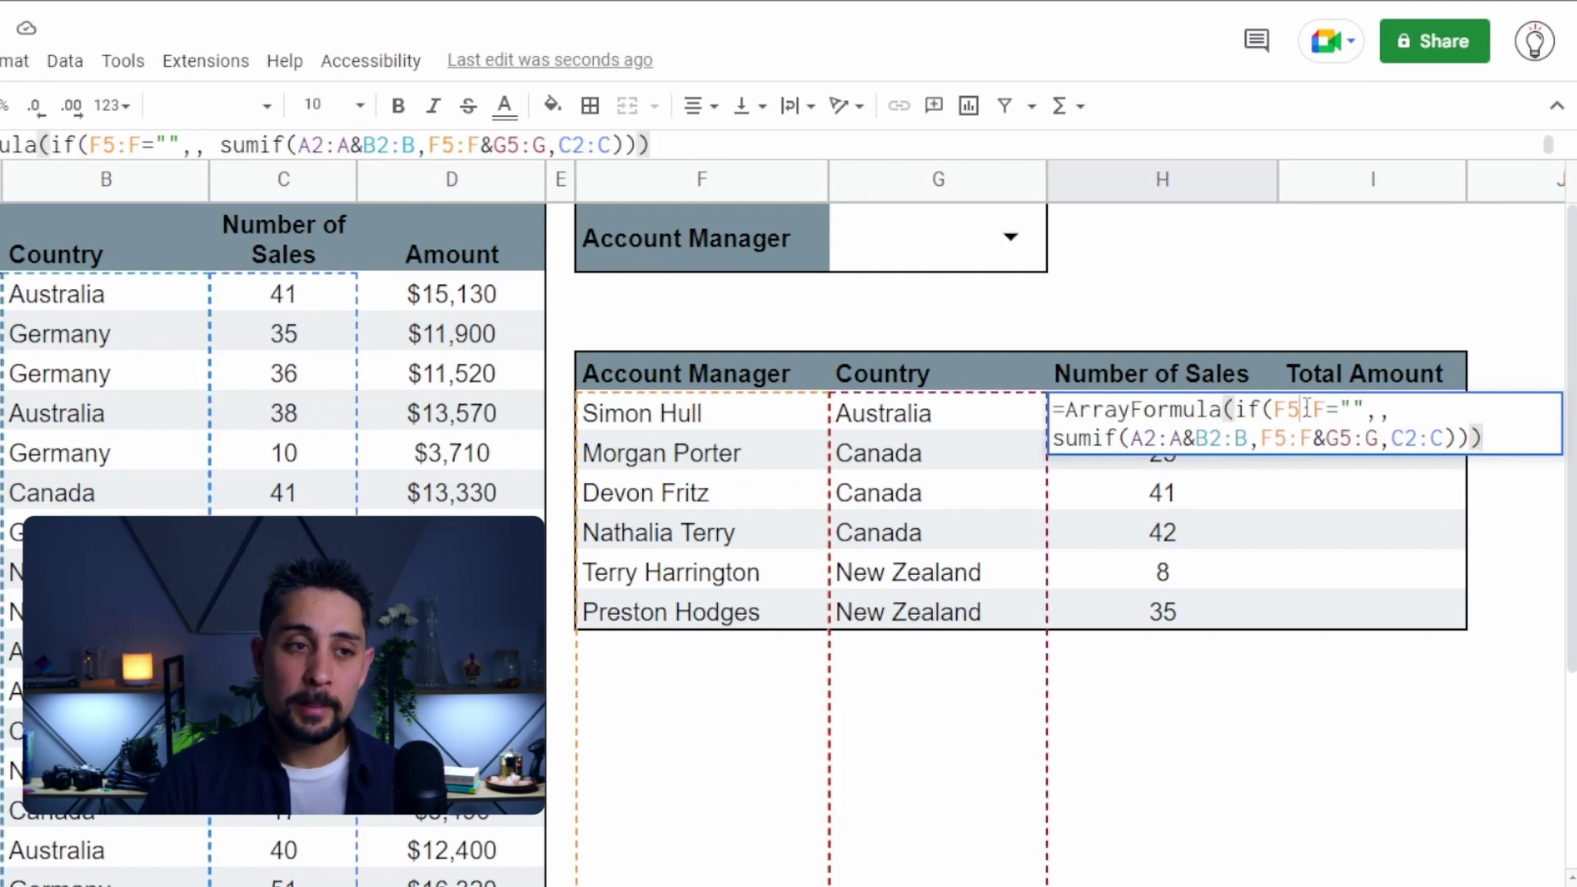
pyautogui.press('F4')
pyautogui.press('F4')
pyautogui.press('F4')
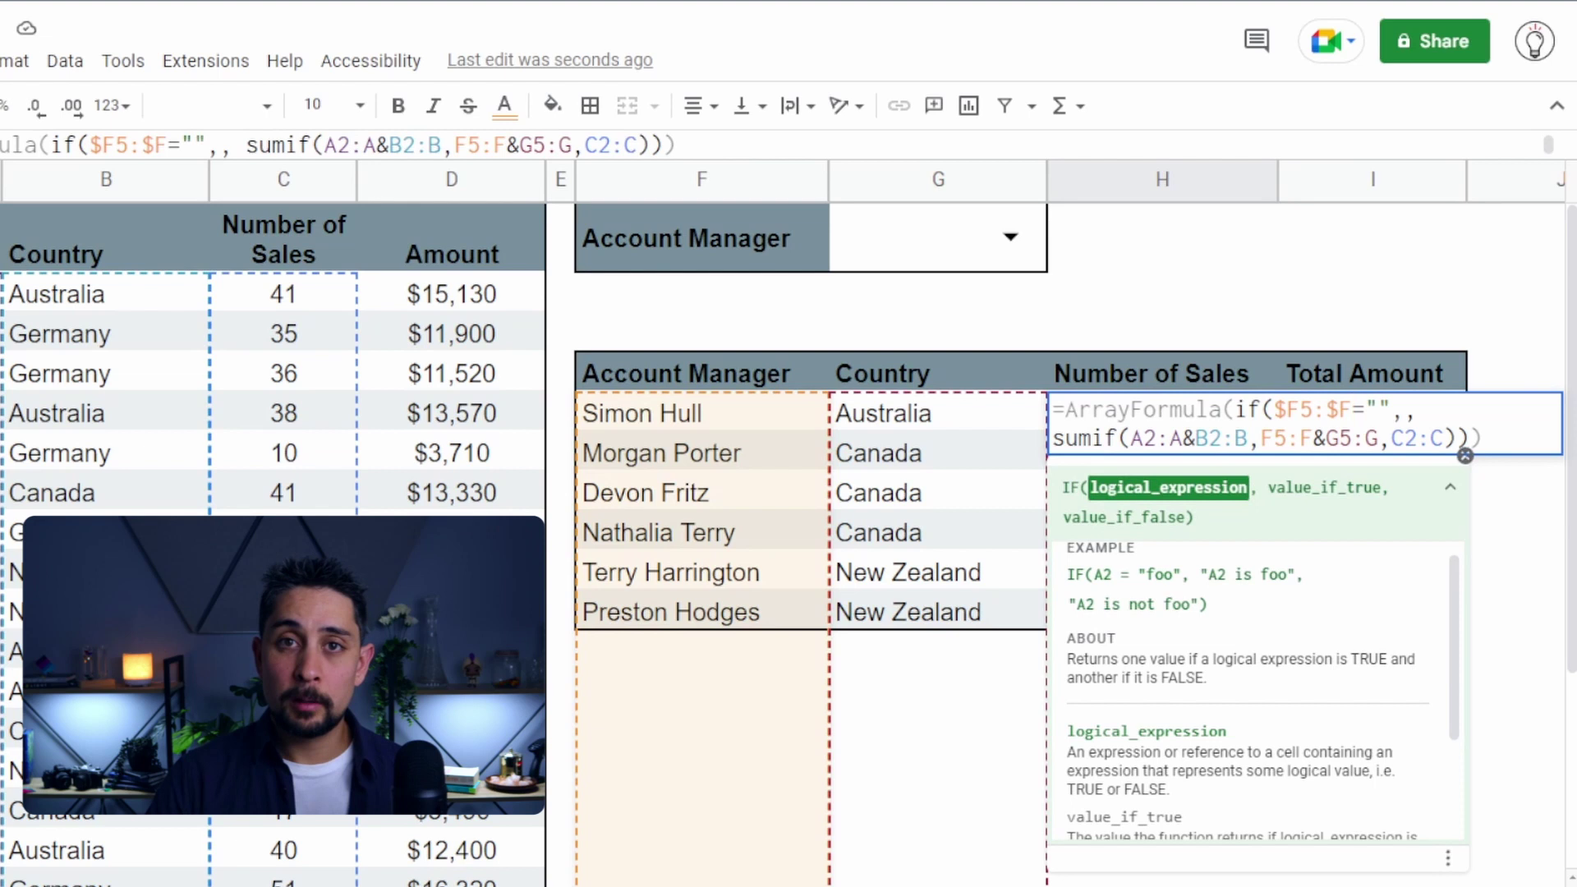
# Make the SUMIF lookup ranges in H5 absolute as $A$2:$A&$B$2:$B.
pyautogui.click(1142, 437)
pyautogui.press('F4')
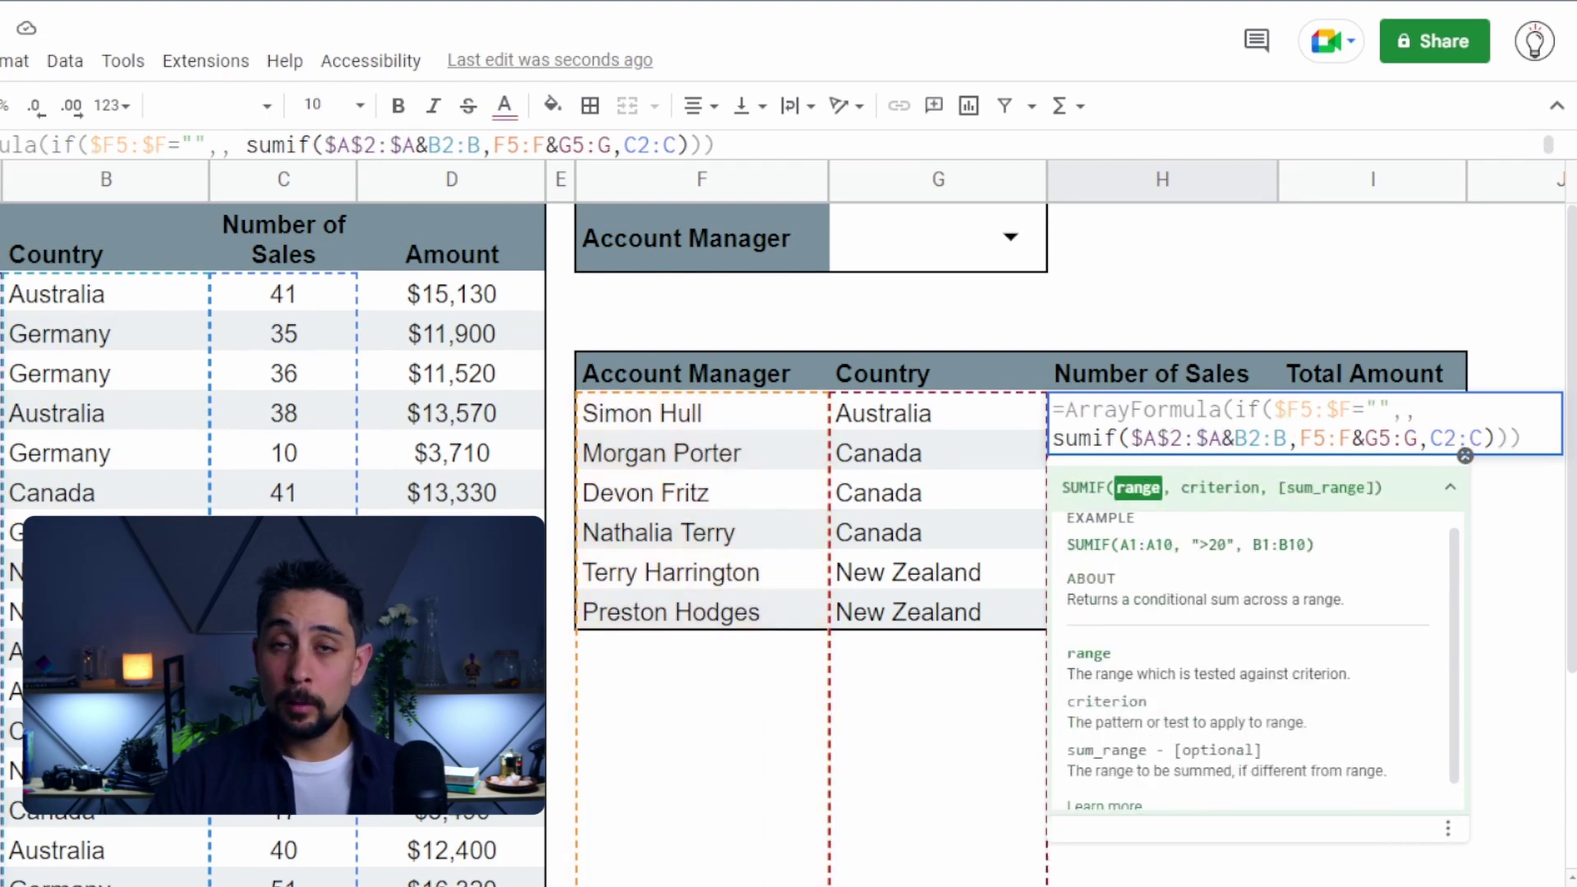
pyautogui.click(1261, 438)
pyautogui.press('F4')
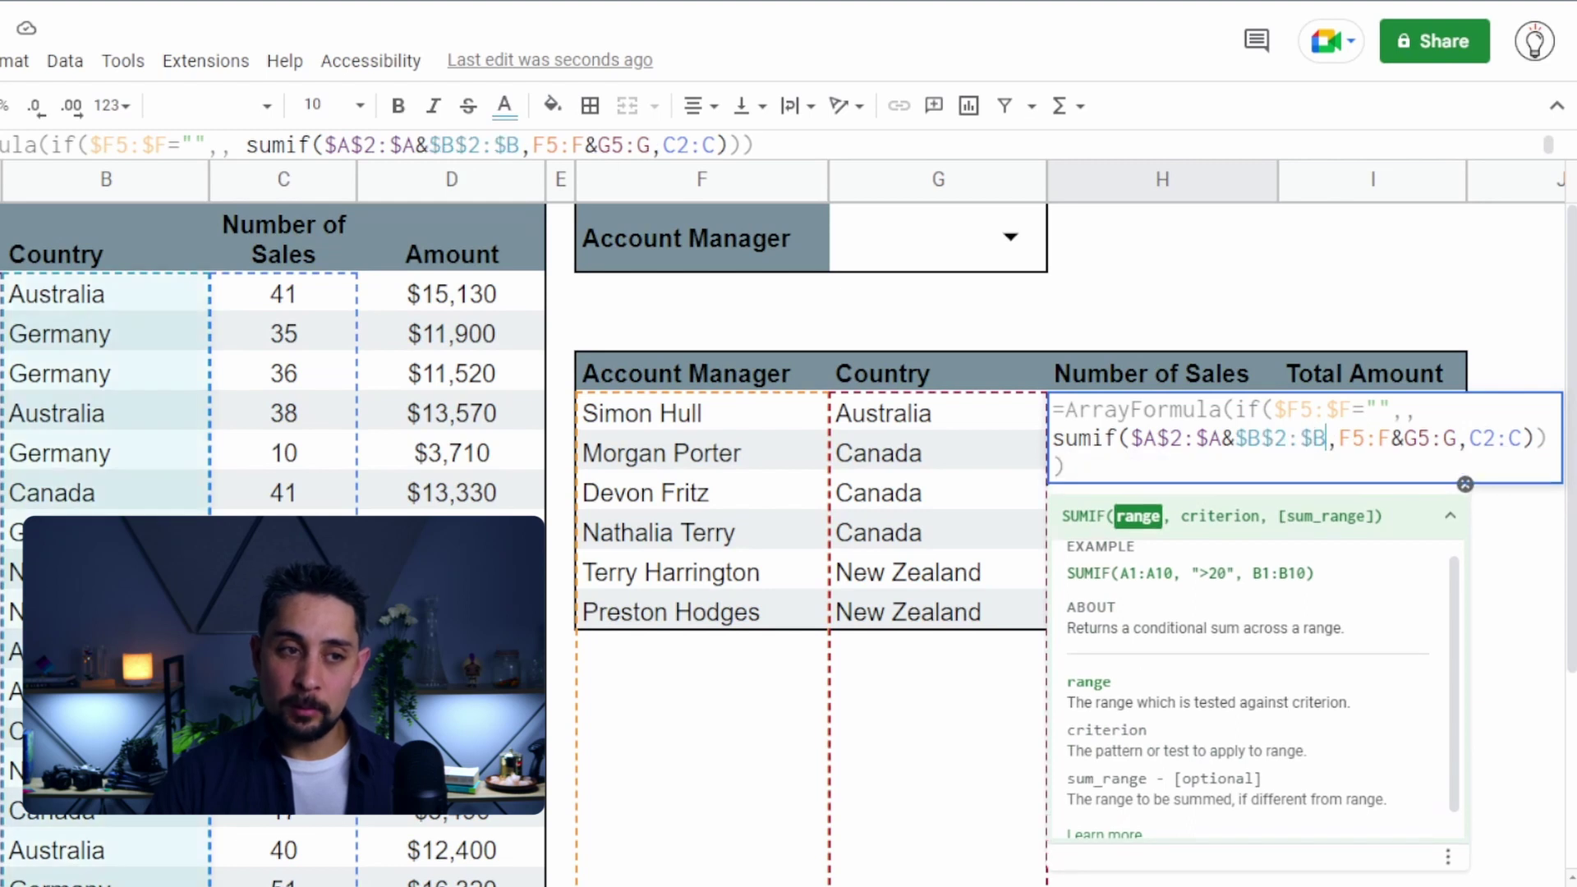
# Lock the columns of the SUMIF criterion ranges in H5 as $F5:$F&$G5:$G and enter the formula.
pyautogui.click(1378, 438)
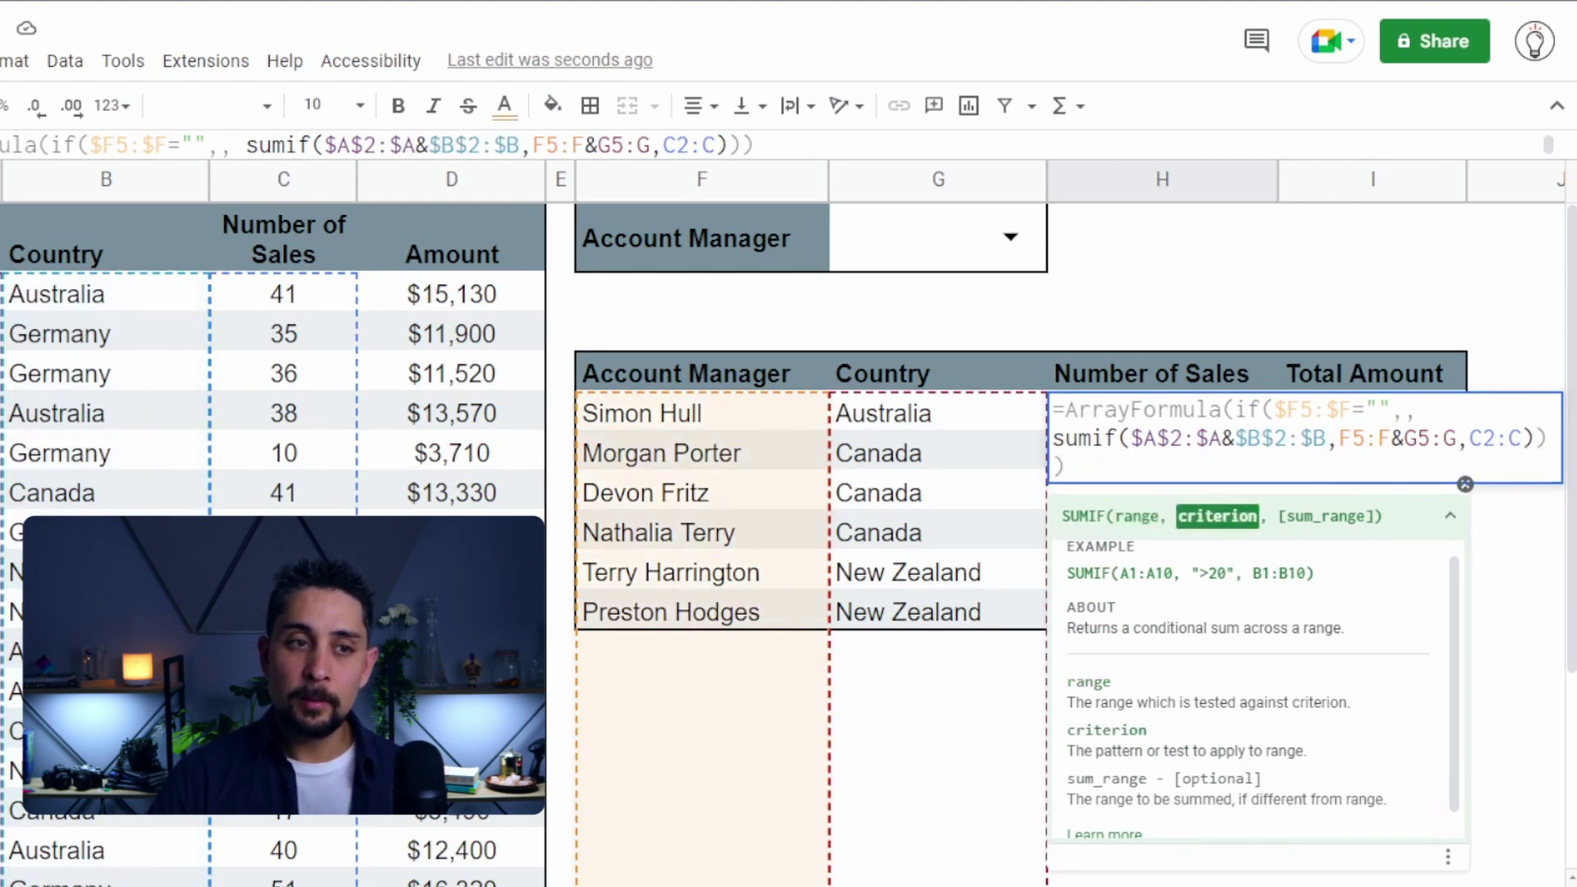
pyautogui.press('F4')
pyautogui.press('F4')
pyautogui.press('F4')
pyautogui.press('Right')
pyautogui.press('Right')
pyautogui.press('F4')
pyautogui.press('F4')
pyautogui.press('F4')
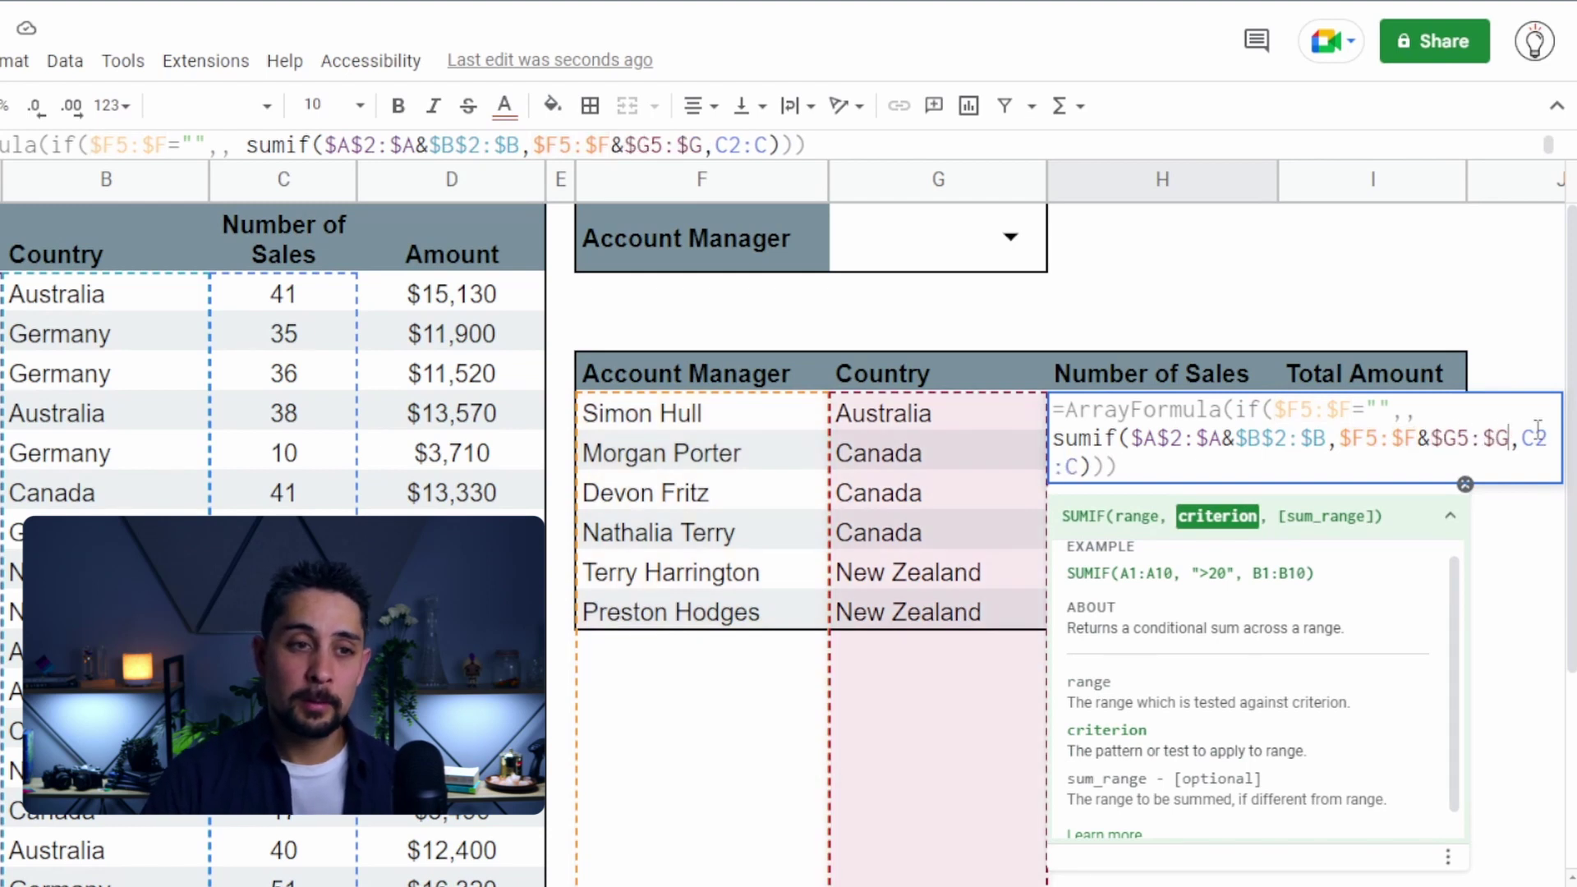
pyautogui.press('Return')
# Copy the Number of Sales formula from H5 into I5 to fill the Total Amount column.
pyautogui.press('Up')
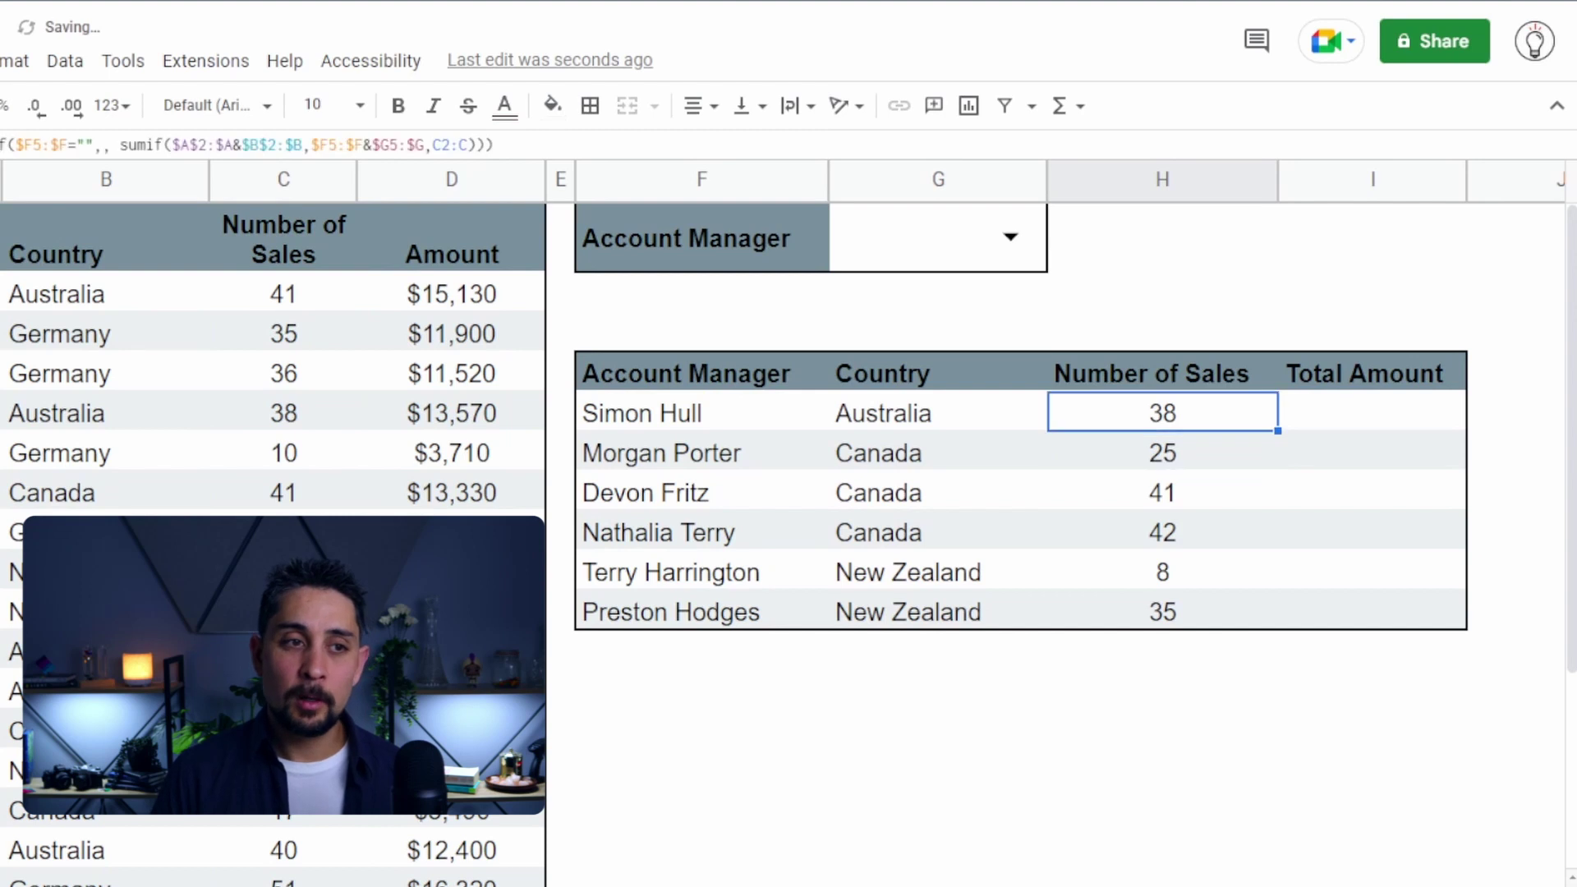
pyautogui.hotkey('ctrl', 'c')
pyautogui.press('Right')
pyautogui.hotkey('ctrl', 'v')
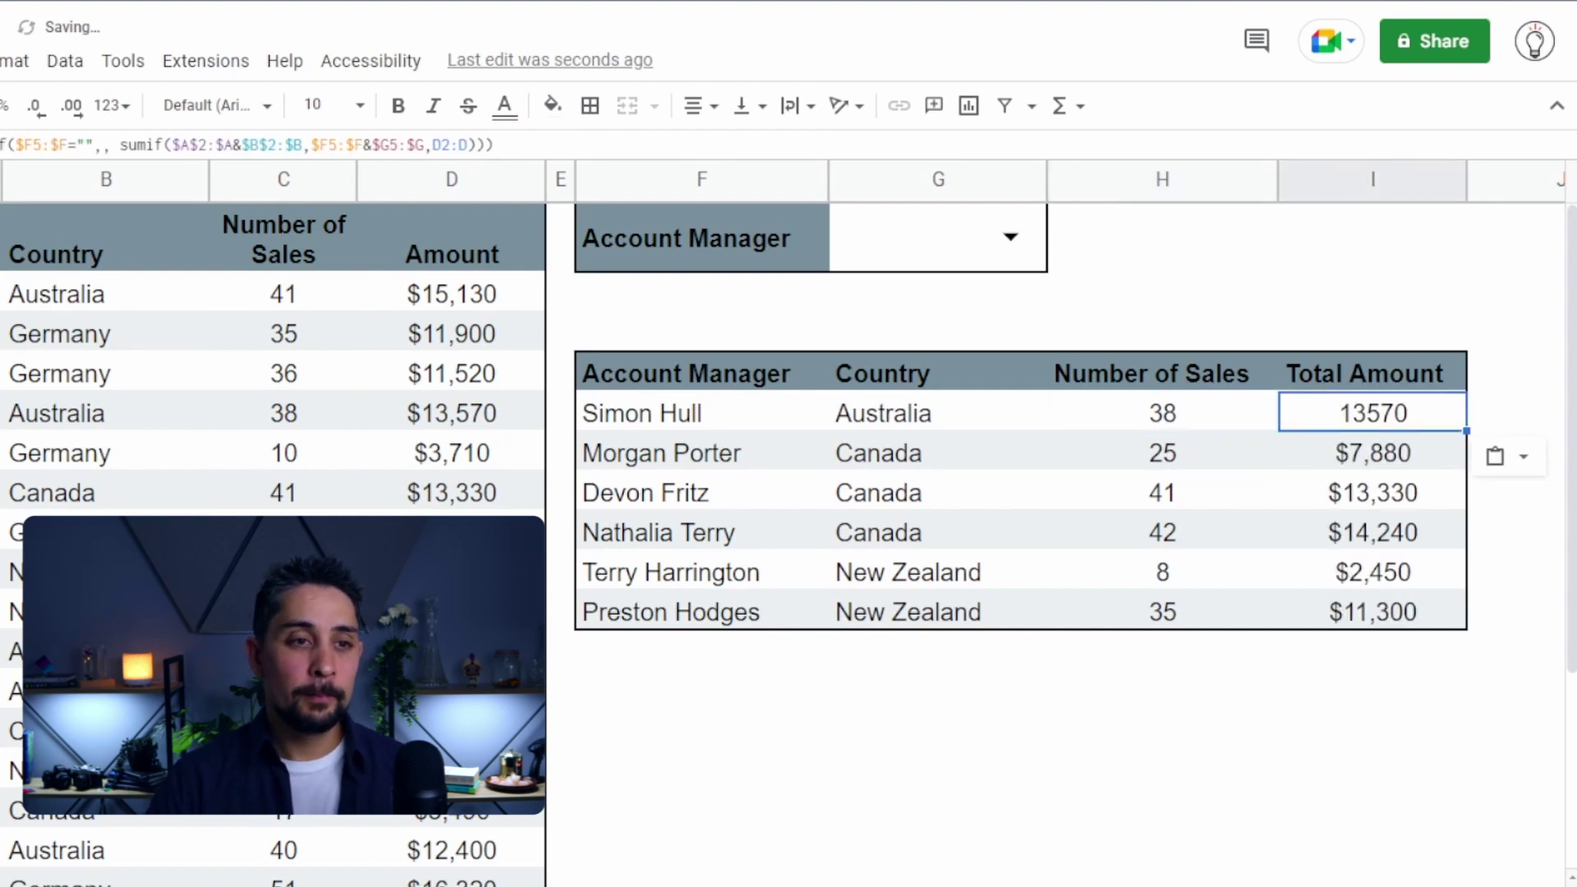
# Apply the currency format of I6 to I5 by pasting the format only.
pyautogui.press('Down')
pyautogui.hotkey('ctrl', 'c')
pyautogui.press('Up')
pyautogui.hotkey('ctrl', 'alt', 'v')
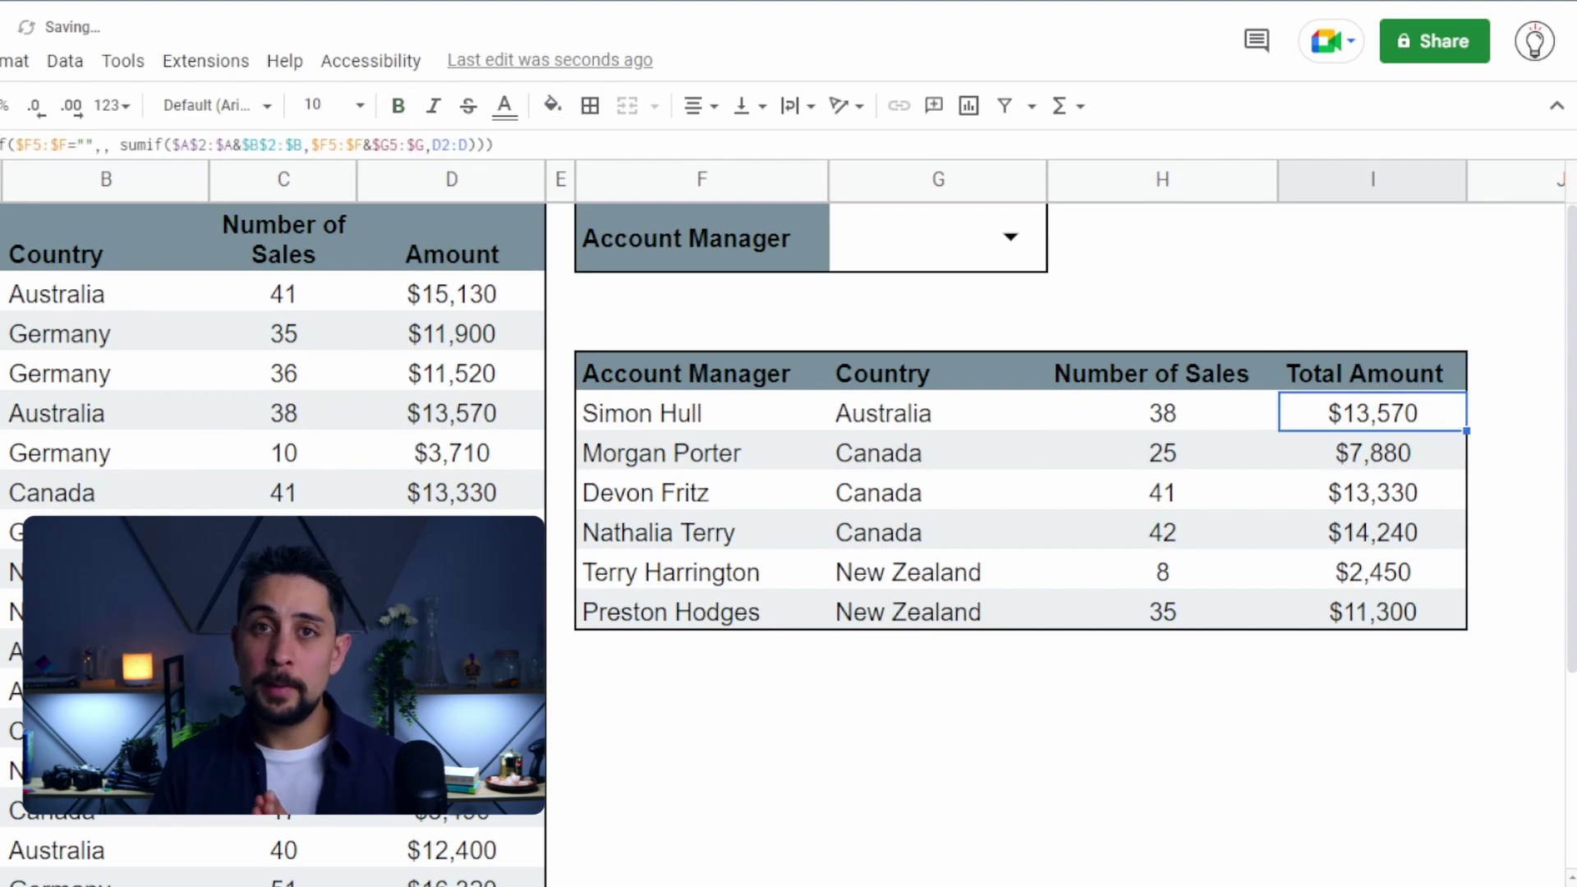
# Check the array results down the Total Amount and Number of Sales columns, ending on the formula in H5.
pyautogui.press('Down')
pyautogui.press('Down')
pyautogui.press('Down')
pyautogui.press('Down')
pyautogui.press('Left')
pyautogui.press('Up')
pyautogui.press('Up')
pyautogui.press('Up')
pyautogui.press('Up')
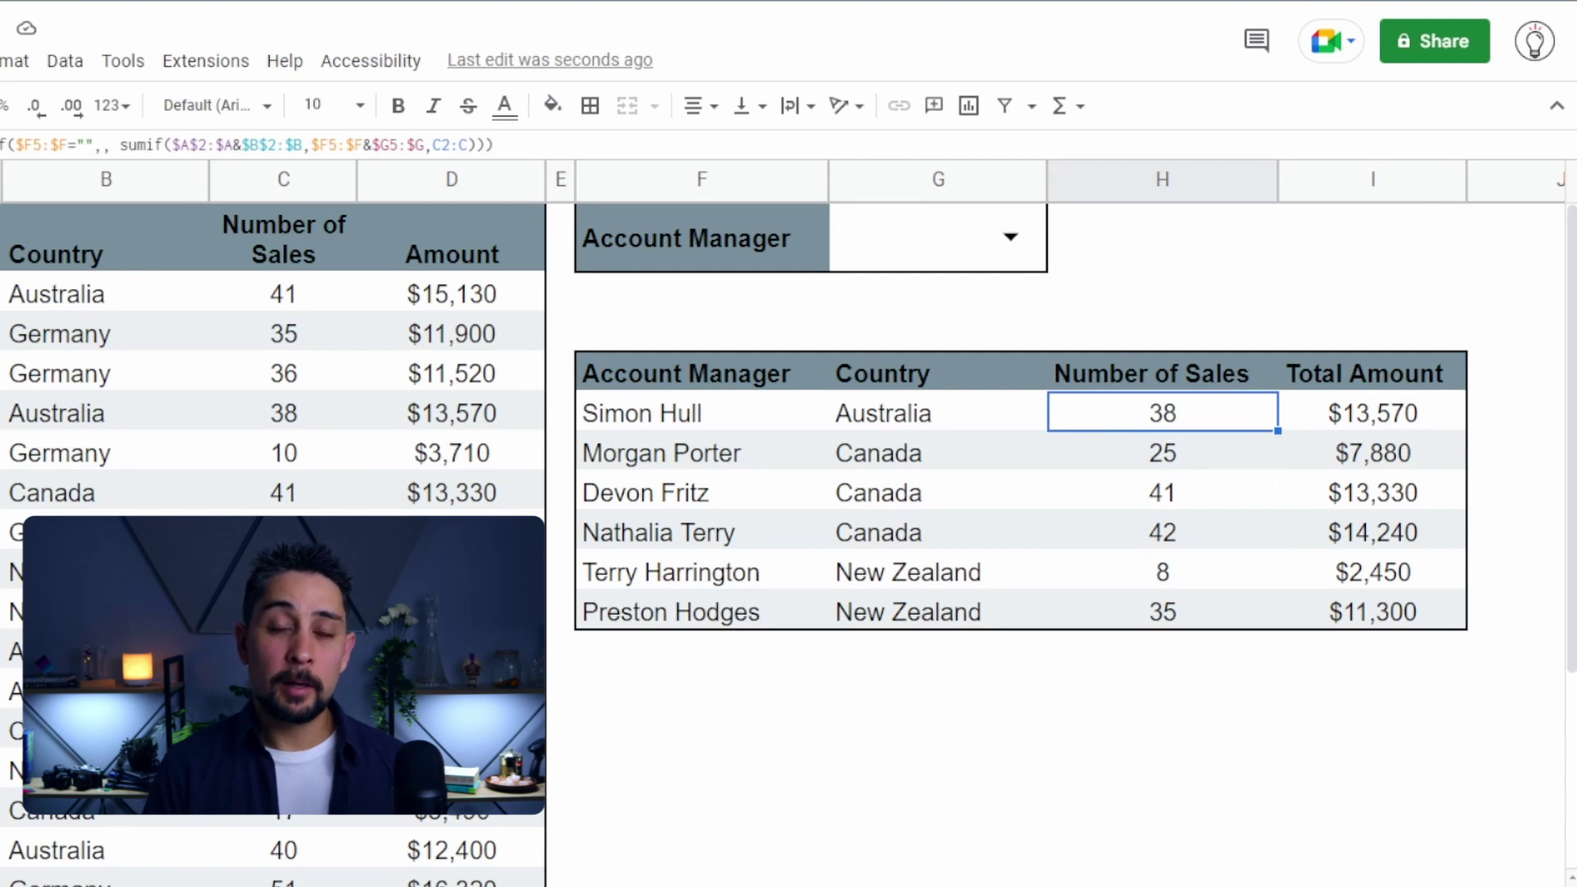